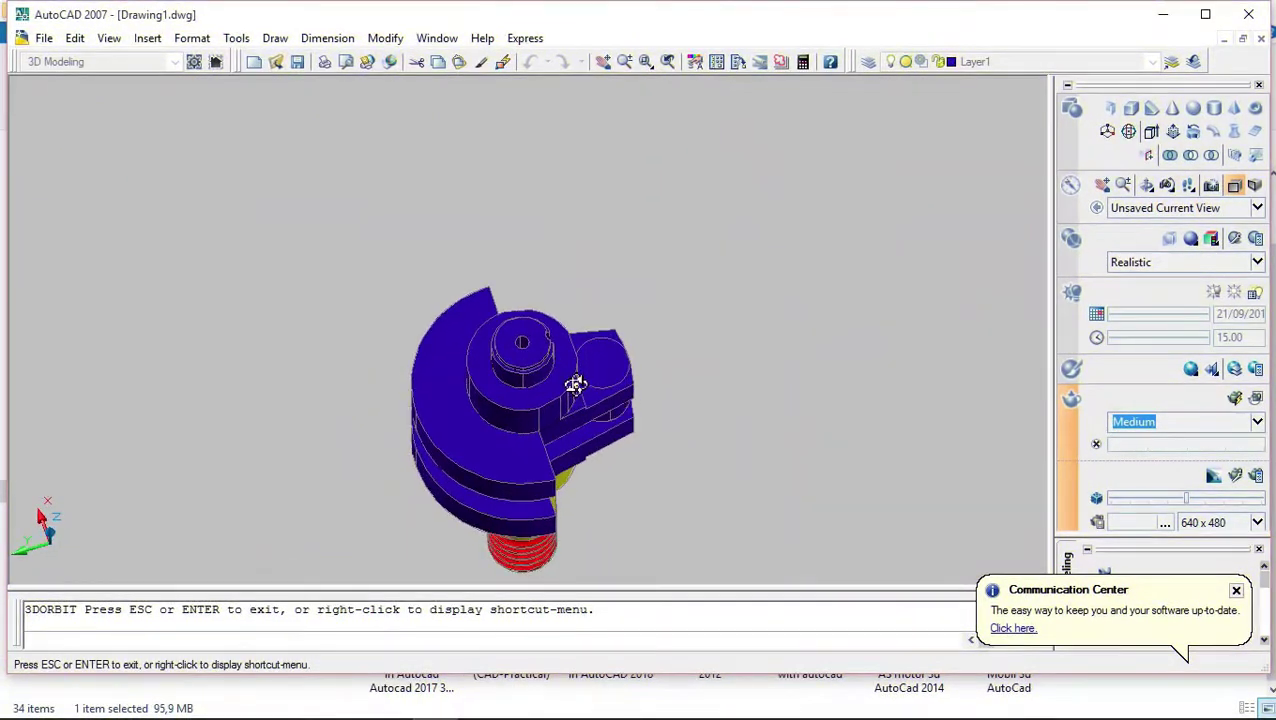
Orbit the finished bolt assembly to a side view of the yellow shank and red threaded end.
{"action": "mouse_move", "coordinate": [575, 385]}
{"action": "left_mouse_down"}
{"action": "mouse_move", "coordinate": [507, 290]}
{"action": "mouse_move", "coordinate": [377, 320]}
{"action": "mouse_move", "coordinate": [362, 285]}
{"action": "mouse_move", "coordinate": [399, 228]}
{"action": "mouse_move", "coordinate": [487, 185]}
{"action": "mouse_move", "coordinate": [600, 178]}
{"action": "mouse_move", "coordinate": [758, 239]}
{"action": "mouse_move", "coordinate": [843, 350]}
{"action": "mouse_move", "coordinate": [808, 463]}
{"action": "mouse_move", "coordinate": [729, 527]}
{"action": "mouse_move", "coordinate": [595, 521]}
{"action": "mouse_move", "coordinate": [515, 498]}
{"action": "mouse_move", "coordinate": [533, 433]}
{"action": "mouse_move", "coordinate": [518, 353]}
{"action": "mouse_move", "coordinate": [493, 347]}
{"action": "mouse_move", "coordinate": [362, 347]}
{"action": "mouse_move", "coordinate": [168, 407]}
{"action": "mouse_move", "coordinate": [208, 239]}
{"action": "mouse_move", "coordinate": [250, 175]}
{"action": "mouse_move", "coordinate": [288, 162]}
{"action": "mouse_move", "coordinate": [507, 176]}
{"action": "mouse_move", "coordinate": [587, 239]}
{"action": "mouse_move", "coordinate": [624, 351]}
{"action": "mouse_move", "coordinate": [615, 447]}
{"action": "mouse_move", "coordinate": [567, 444]}
{"action": "mouse_move", "coordinate": [458, 359]}
{"action": "mouse_move", "coordinate": [470, 402]}
{"action": "mouse_move", "coordinate": [636, 428]}
{"action": "mouse_move", "coordinate": [683, 396]}
{"action": "mouse_move", "coordinate": [664, 419]}
{"action": "mouse_move", "coordinate": [484, 373]}
{"action": "mouse_move", "coordinate": [478, 413]}
{"action": "mouse_move", "coordinate": [530, 365]}
{"action": "mouse_move", "coordinate": [556, 369]}
{"action": "left_mouse_up"}
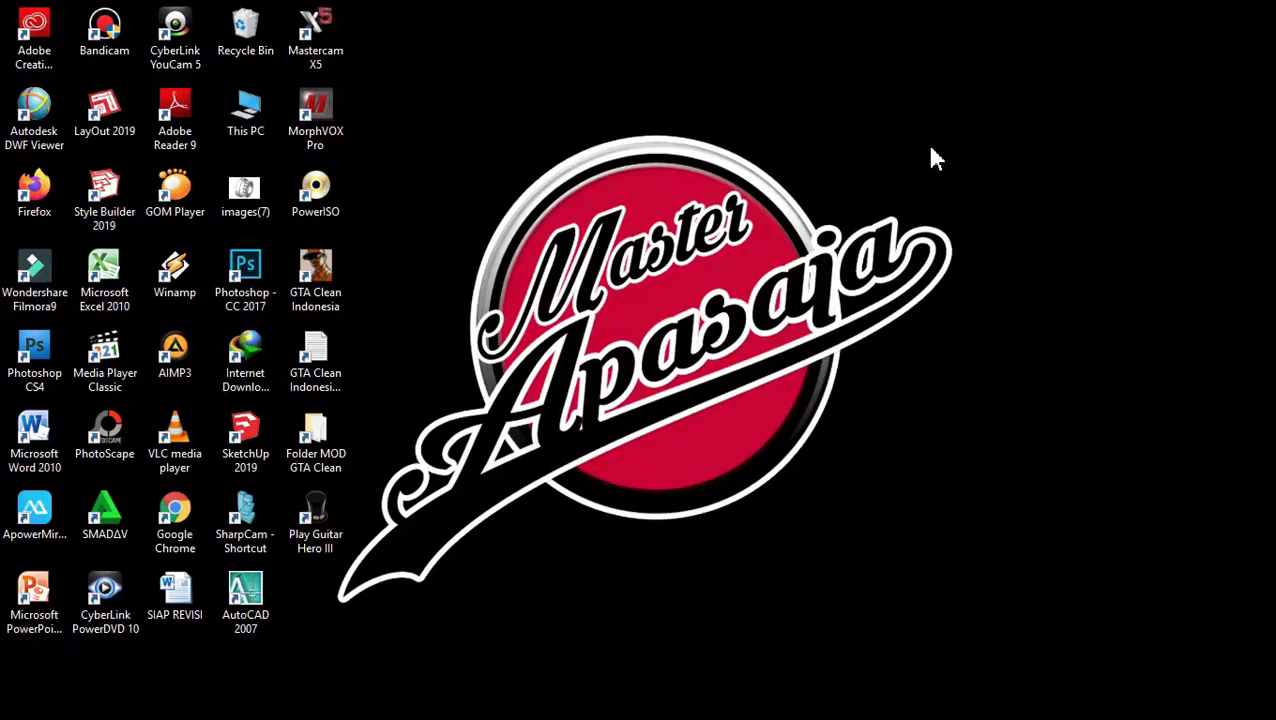
Refresh the desktop and restore the AutoCAD window with its blank Drawing1.
{"action": "right_click", "coordinate": [927, 145]}
{"action": "left_click", "coordinate": [962, 203]}
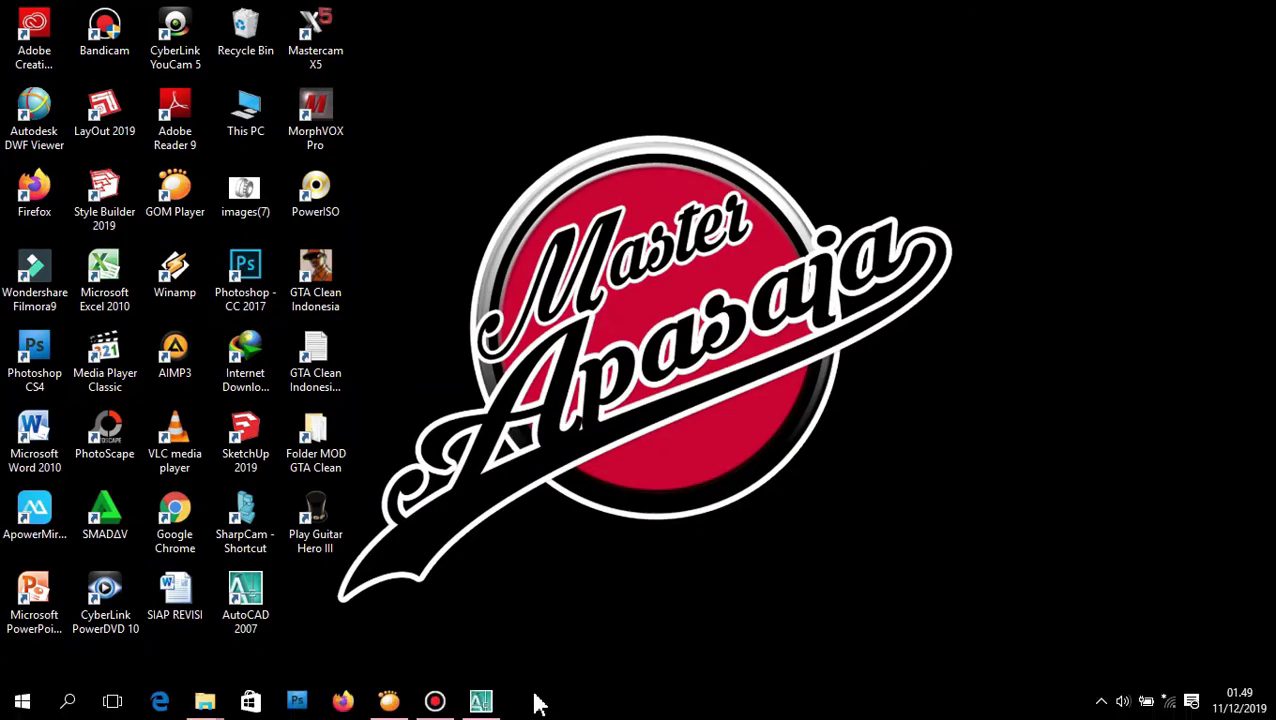
{"action": "left_click", "coordinate": [481, 700]}
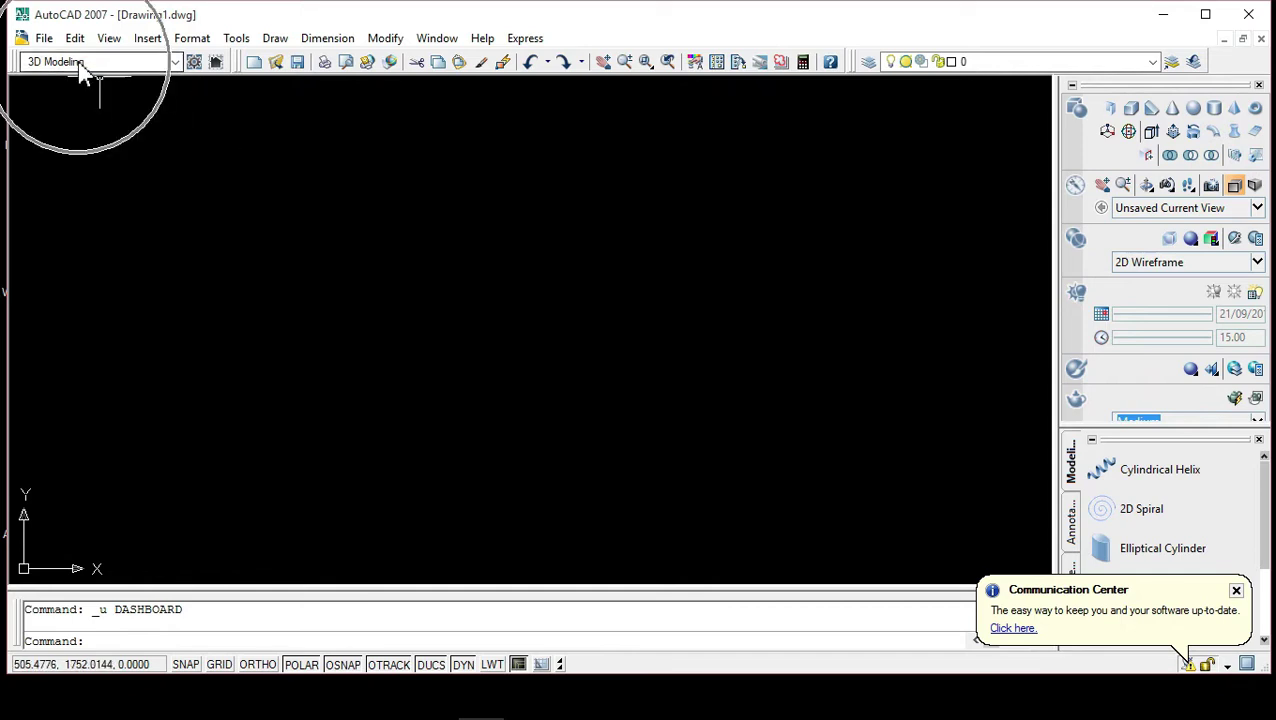
{"action": "left_click", "coordinate": [1257, 208]}
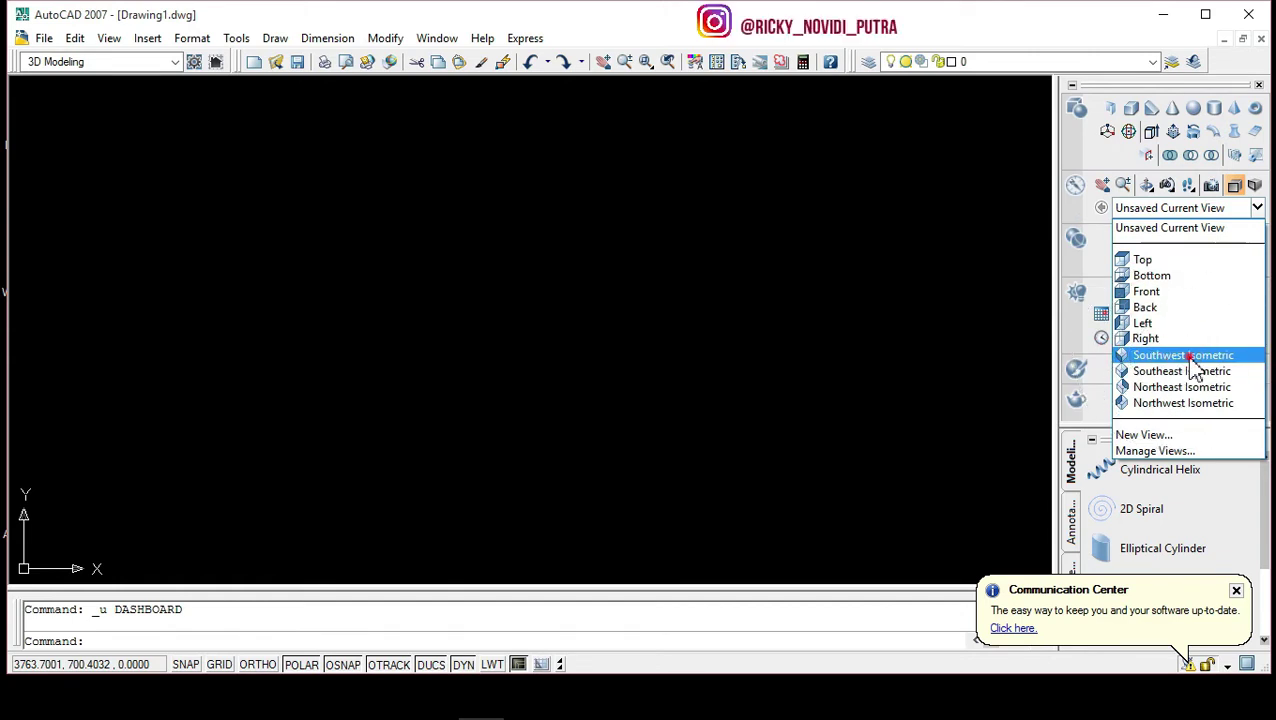
Switch to the Southwest Isometric view and pan the view up and to the right.
{"action": "left_click", "coordinate": [1195, 360]}
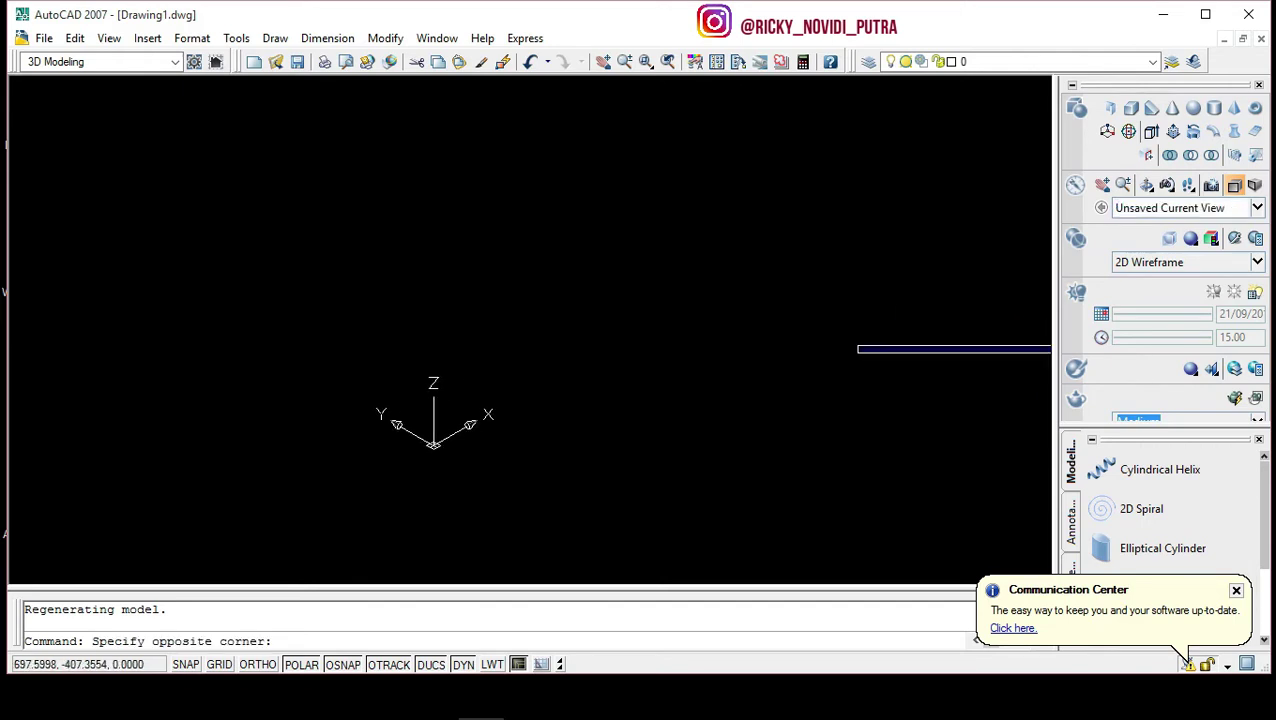
{"action": "left_click", "coordinate": [850, 82]}
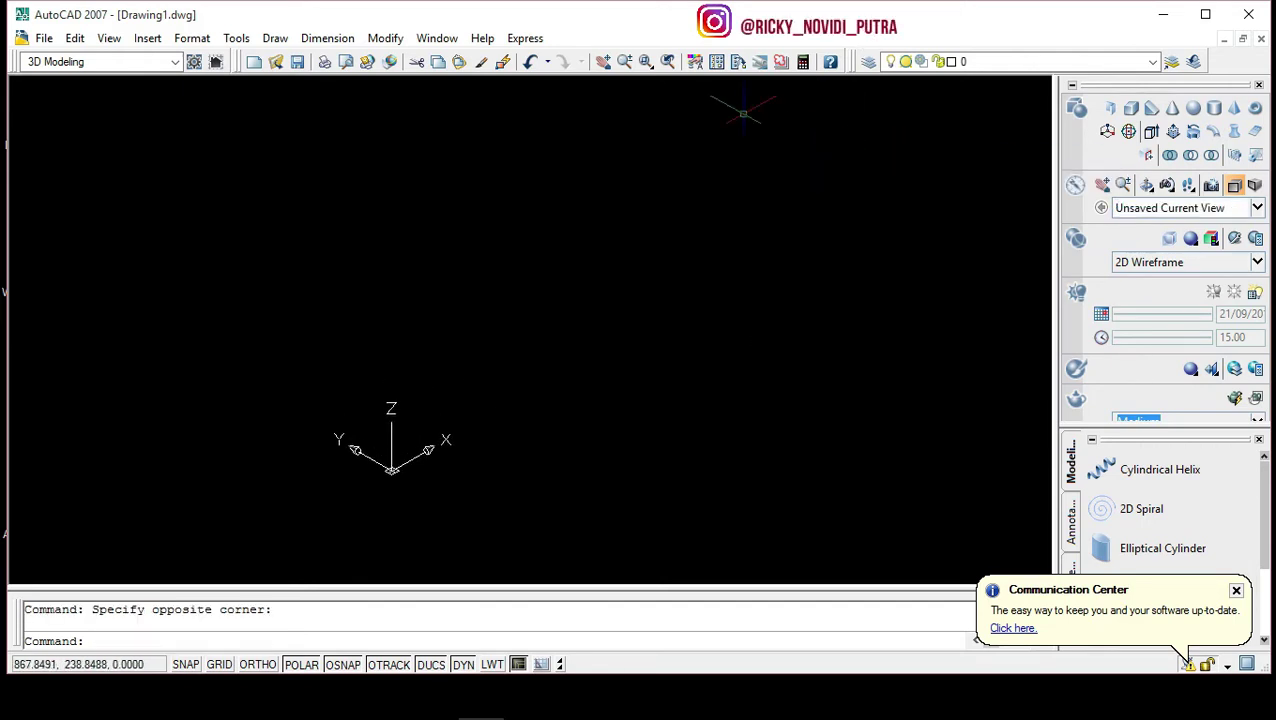
{"action": "left_click", "coordinate": [601, 62]}
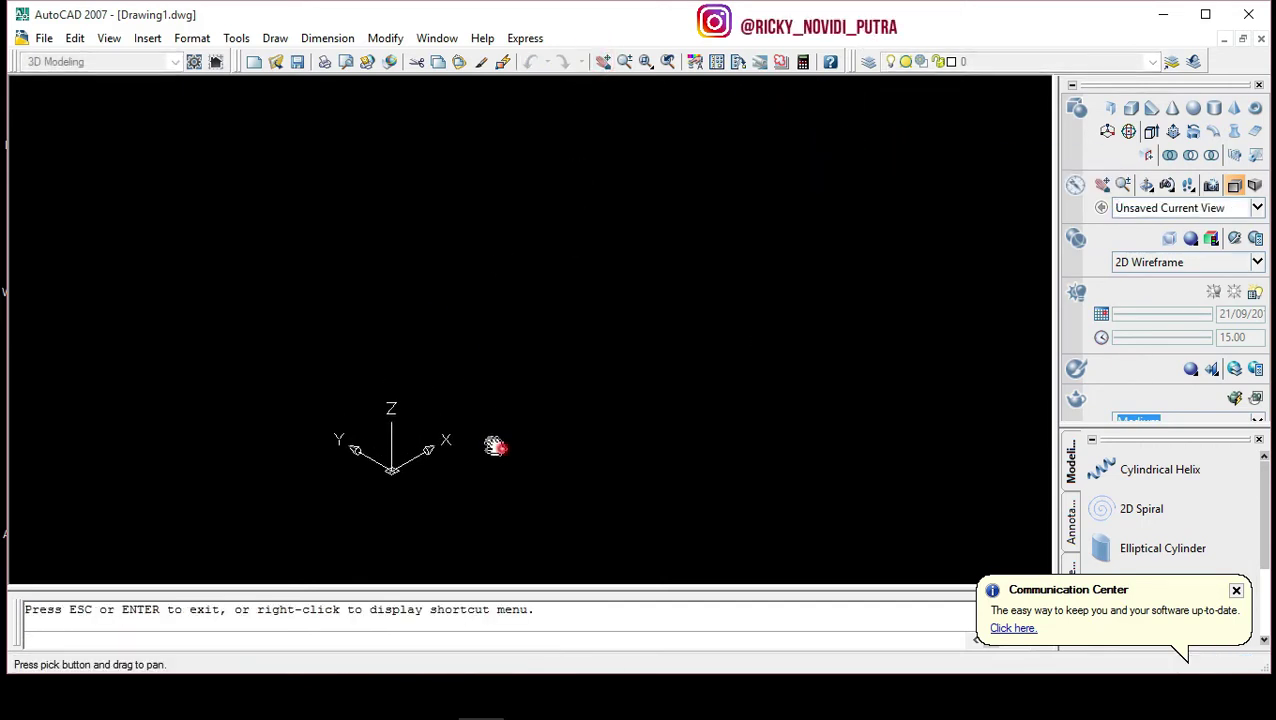
{"action": "left_click_drag", "start_coordinate": [899, 429], "coordinate": [968, 387]}
{"action": "key", "text": "Escape"}
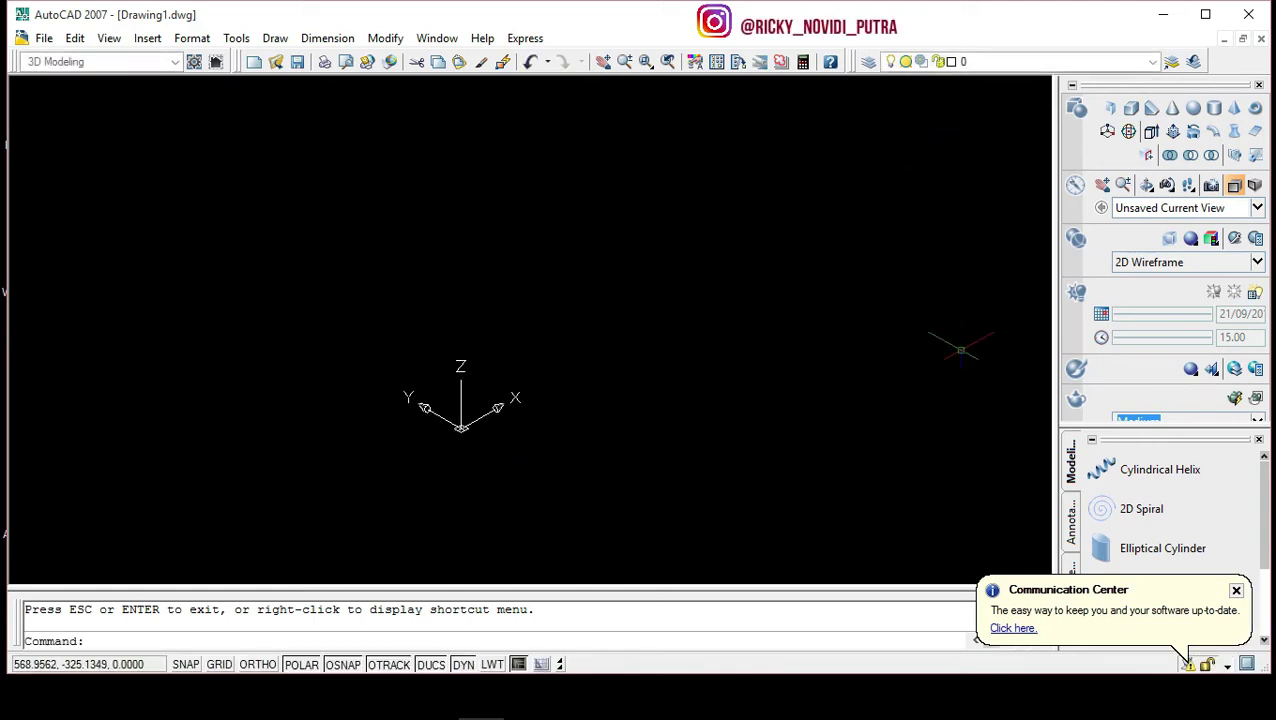
Draw a circle of radius 50 in the empty drawing area.
{"action": "type", "text": "c"}
{"action": "key", "text": "Return"}
{"action": "left_click", "coordinate": [750, 375]}
{"action": "type", "text": "50"}
{"action": "key", "text": "Return"}
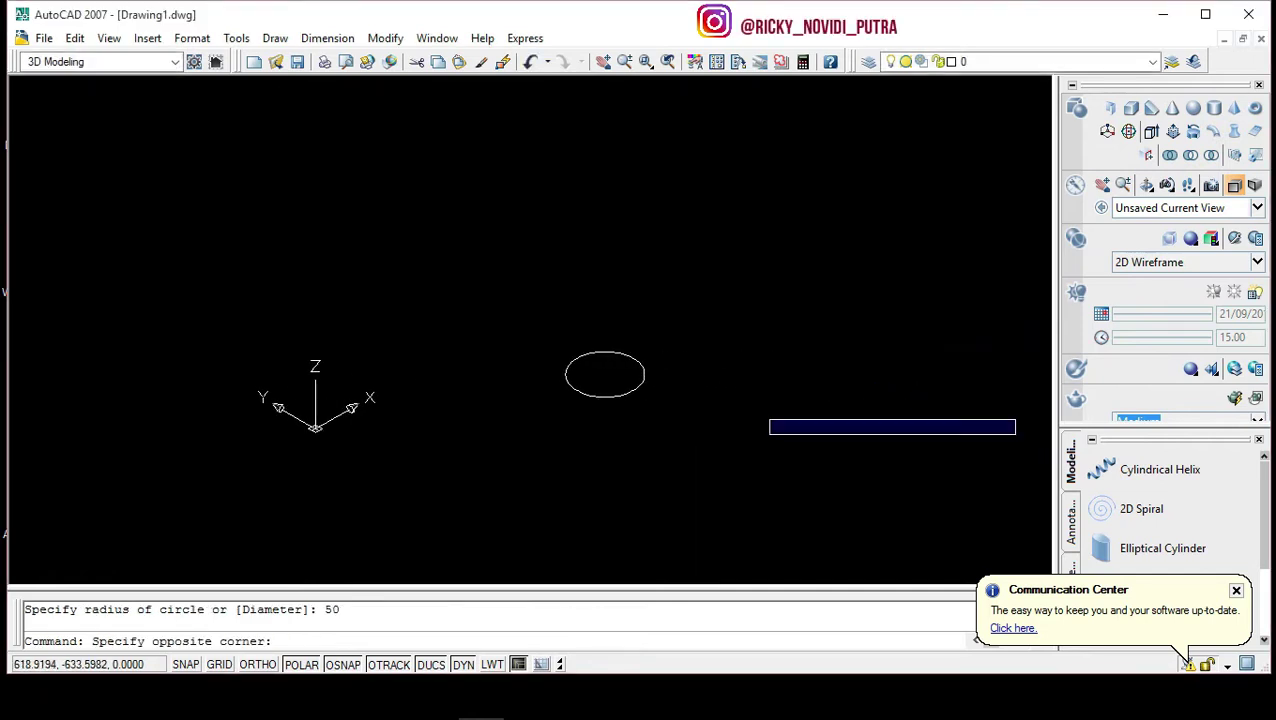
{"action": "left_click", "coordinate": [1015, 434]}
Extrude the radius-50 circle to a height of 100 to form the first cylinder.
{"action": "middle_click_drag", "start_coordinate": [827, 513], "coordinate": [827, 482]}
{"action": "left_click", "coordinate": [869, 518]}
{"action": "left_click", "coordinate": [1153, 131]}
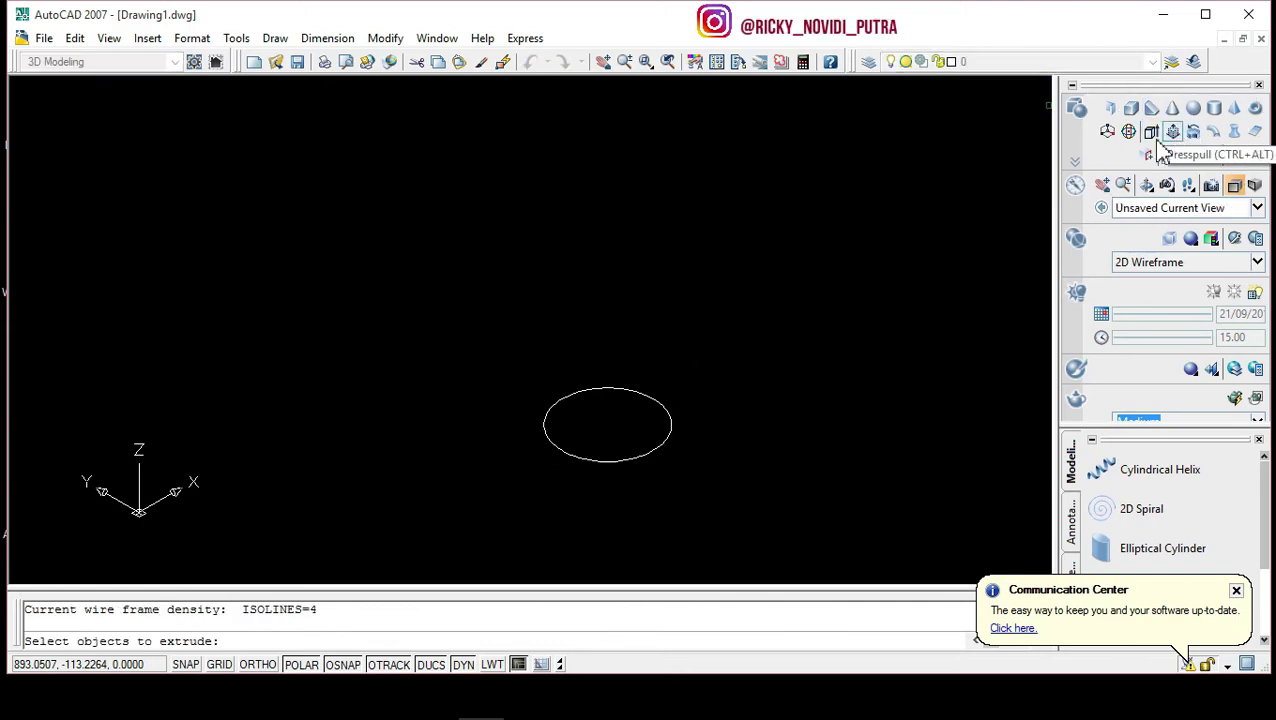
{"action": "left_click", "coordinate": [655, 448]}
{"action": "key", "text": "Return"}
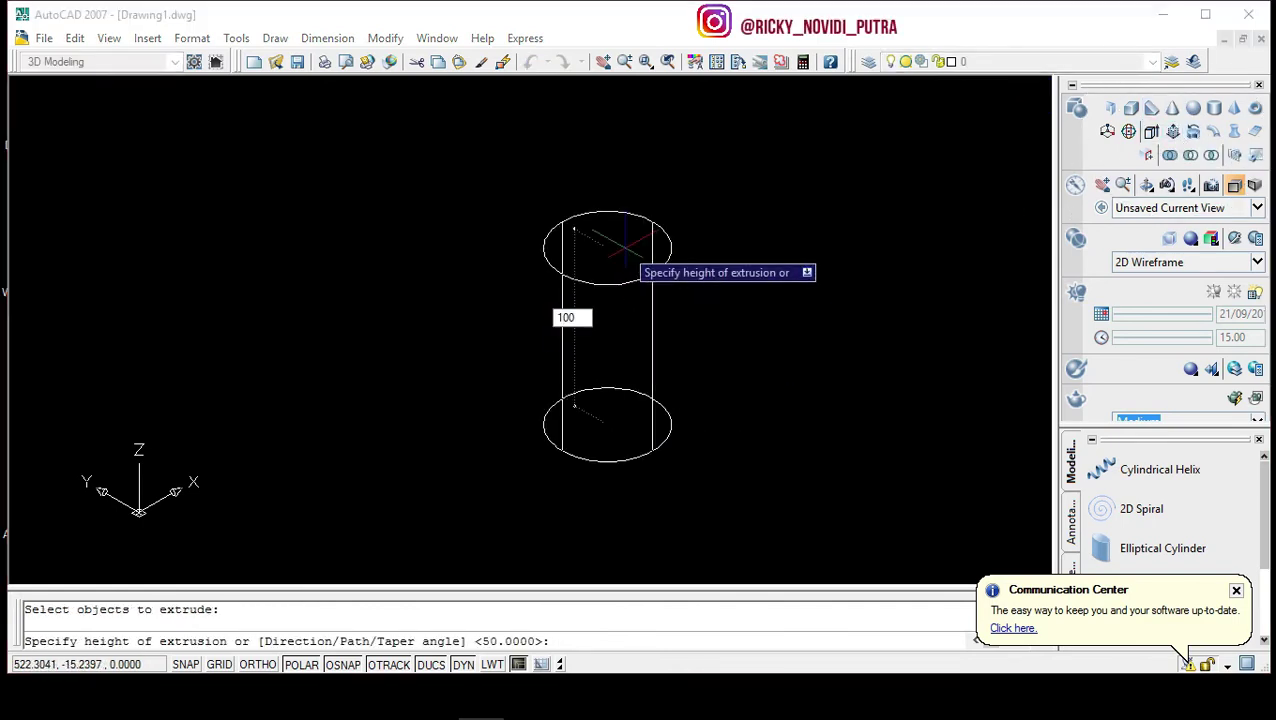
{"action": "key", "text": "Return"}
{"action": "type", "text": "c"}
{"action": "key", "text": "Return"}
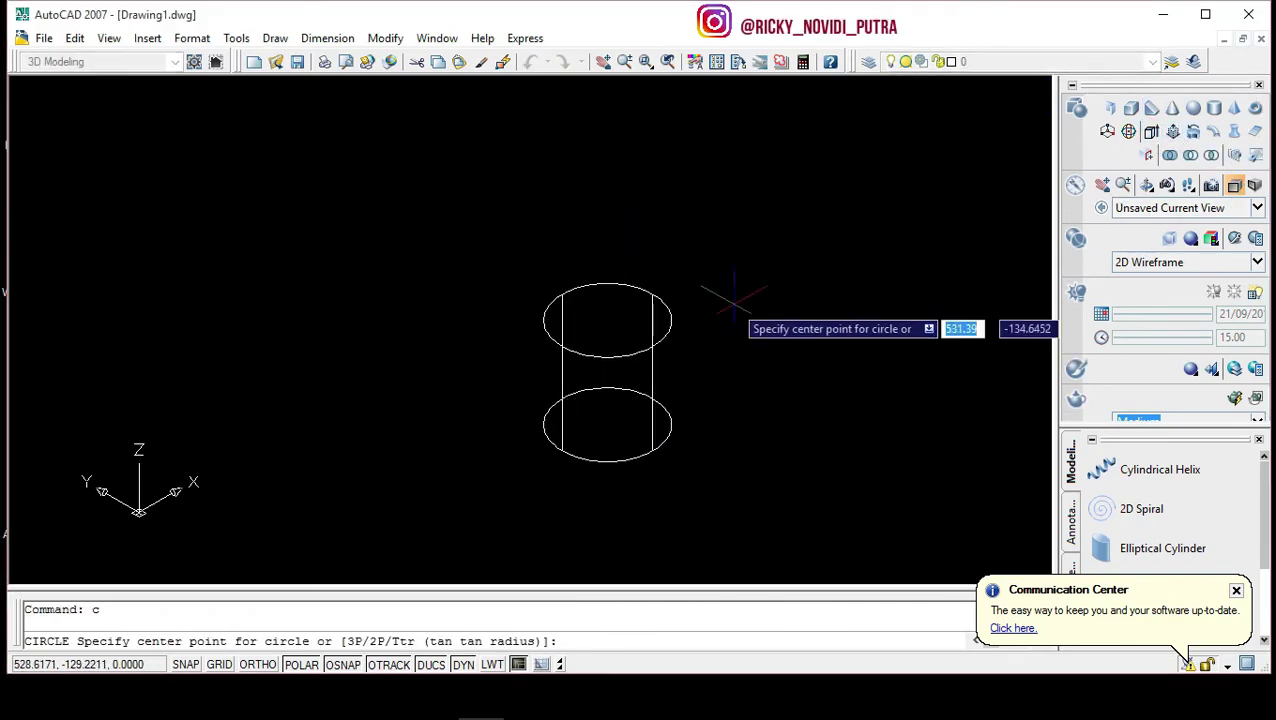
Draw two more circles to the left, one of radius 45 and one of radius 50.
{"action": "left_click", "coordinate": [330, 310]}
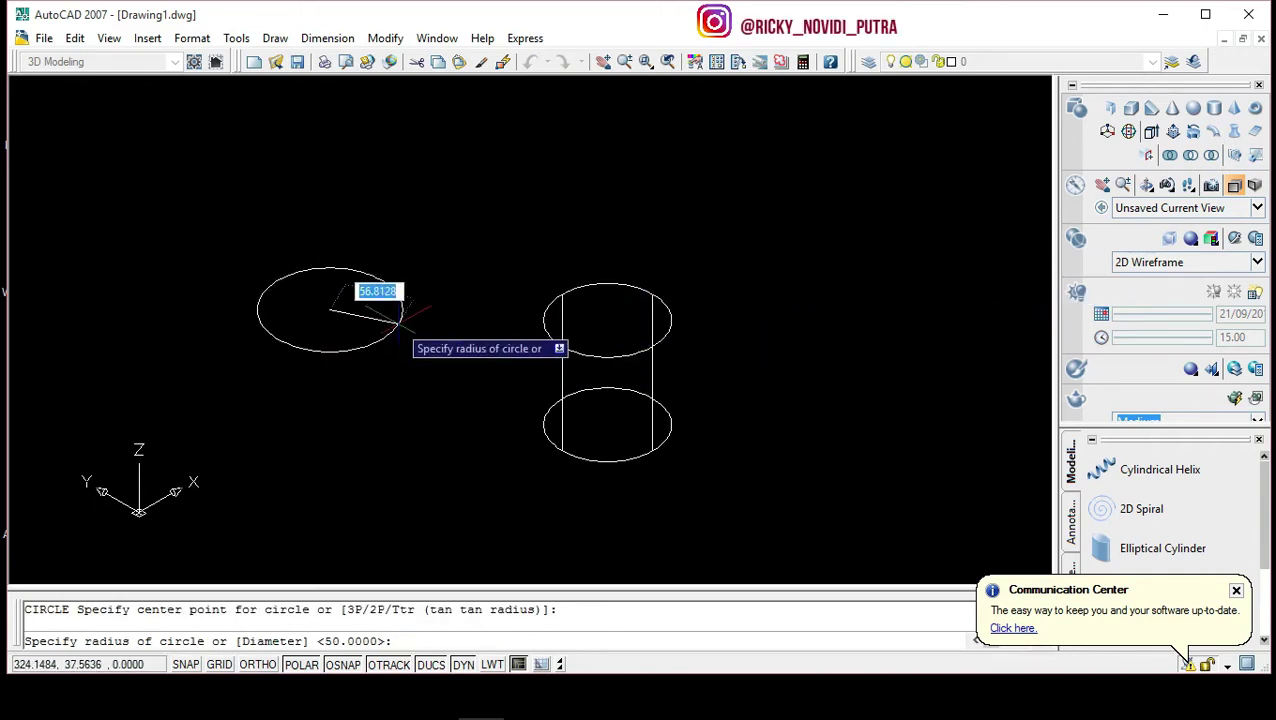
{"action": "type", "text": "4"}
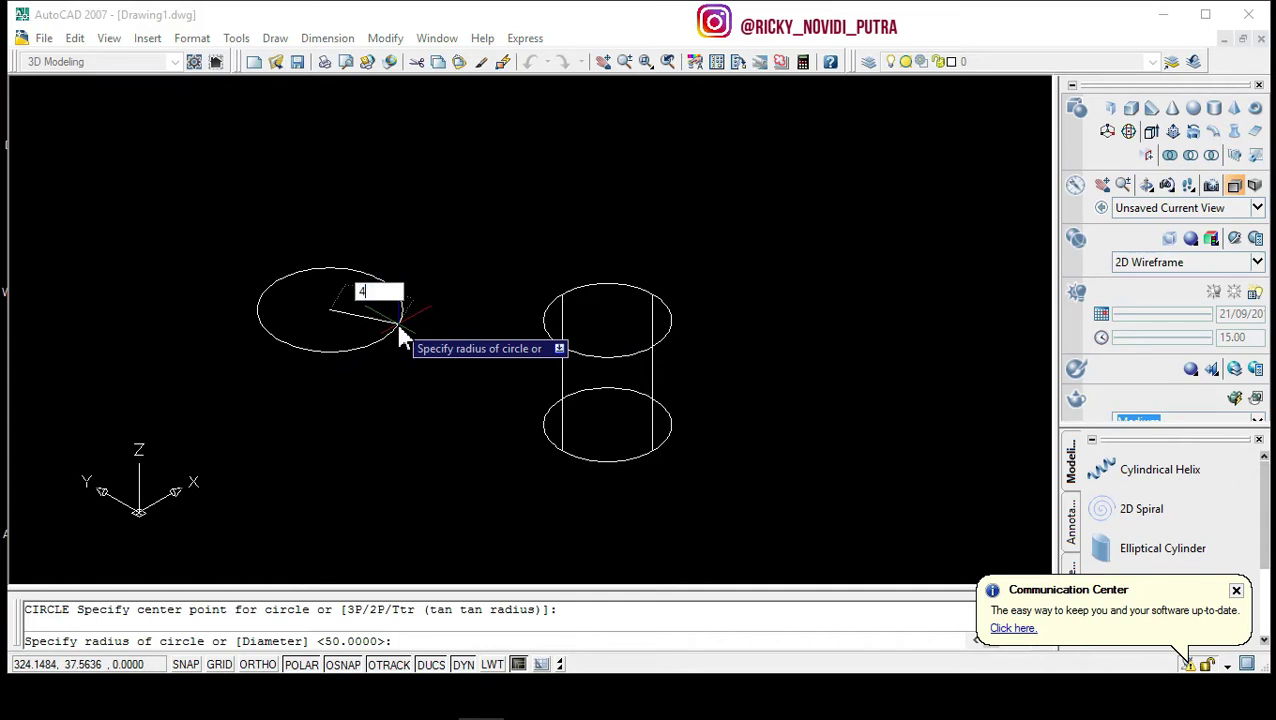
{"action": "type", "text": "5"}
{"action": "key", "text": "Return"}
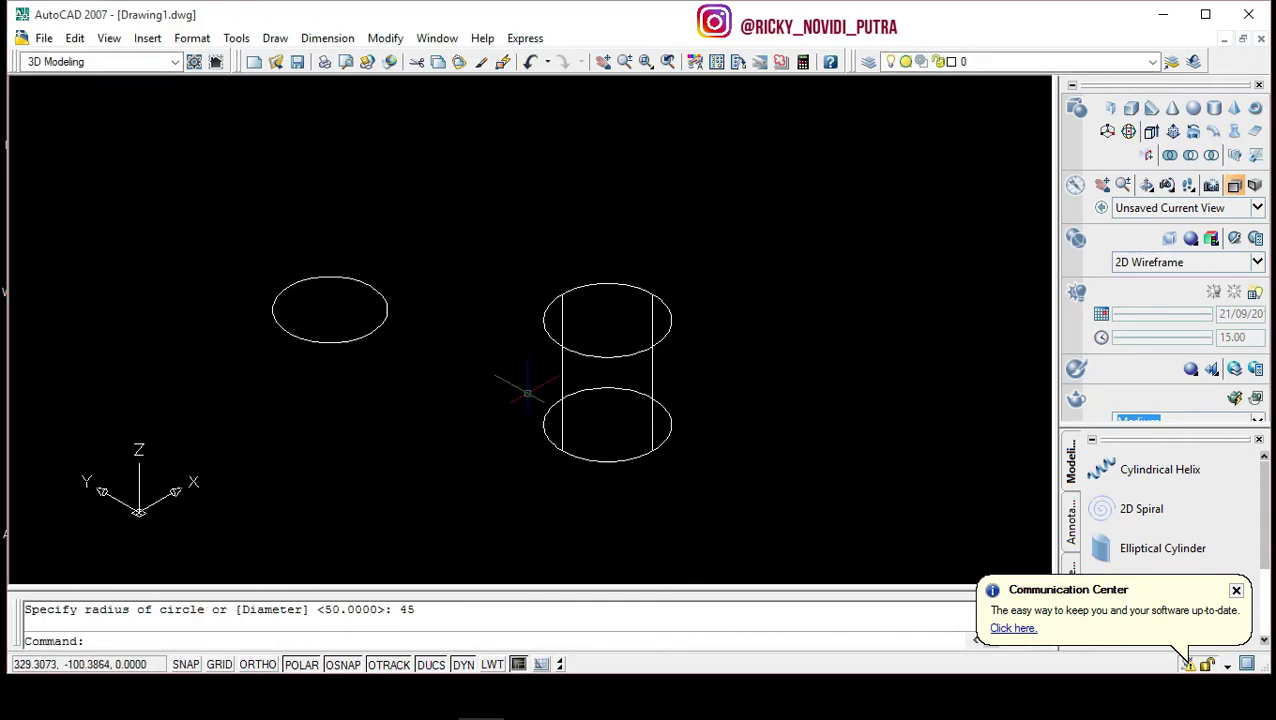
{"action": "type", "text": "c"}
{"action": "key", "text": "Return"}
{"action": "left_click", "coordinate": [116, 291]}
{"action": "type", "text": "50"}
{"action": "key", "text": "Return"}
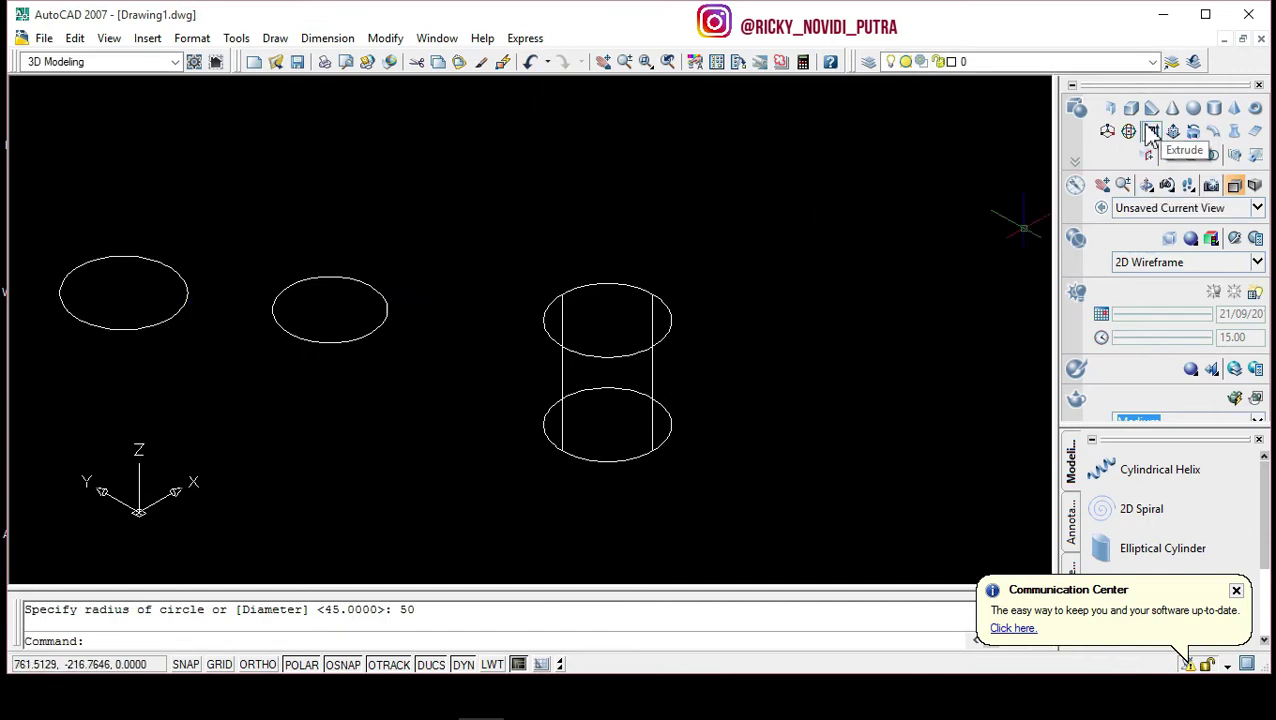
Extrude the radius-45 circle to height 10 and the radius-50 circle to height 200.
{"action": "left_click", "coordinate": [1152, 135]}
{"action": "left_click", "coordinate": [385, 322]}
{"action": "key", "text": "Return"}
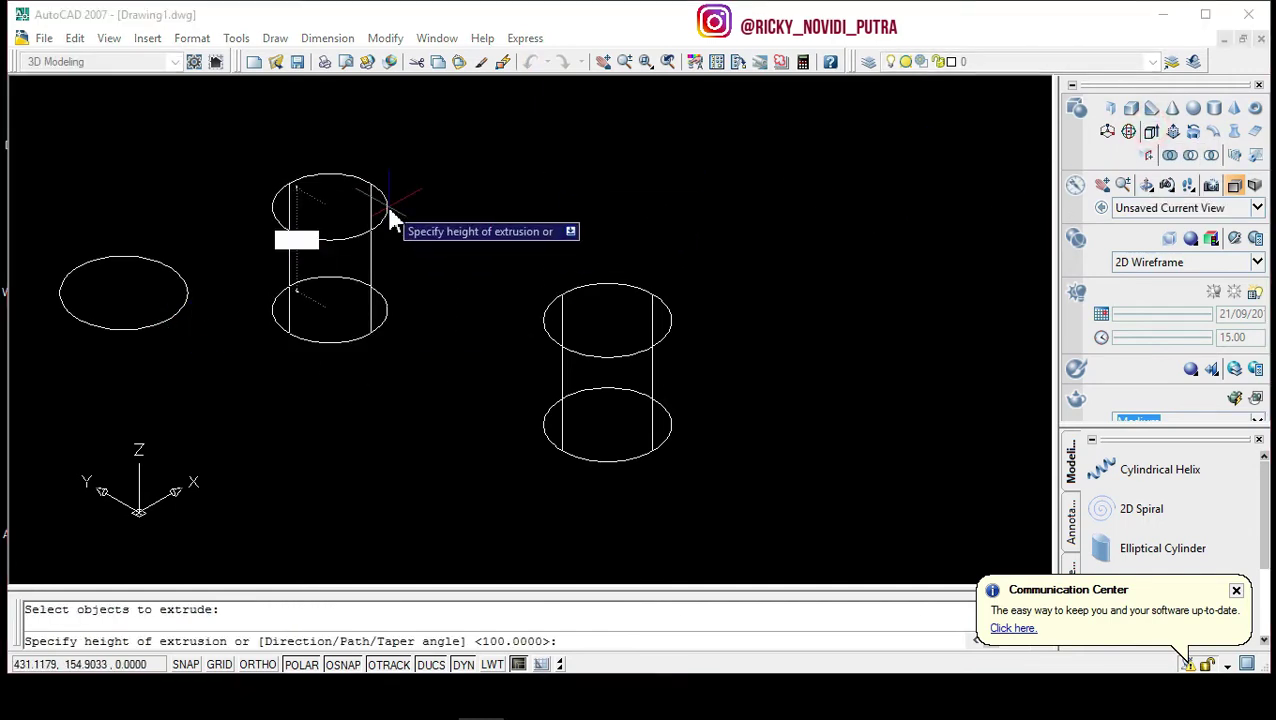
{"action": "type", "text": "10"}
{"action": "key", "text": "Return"}
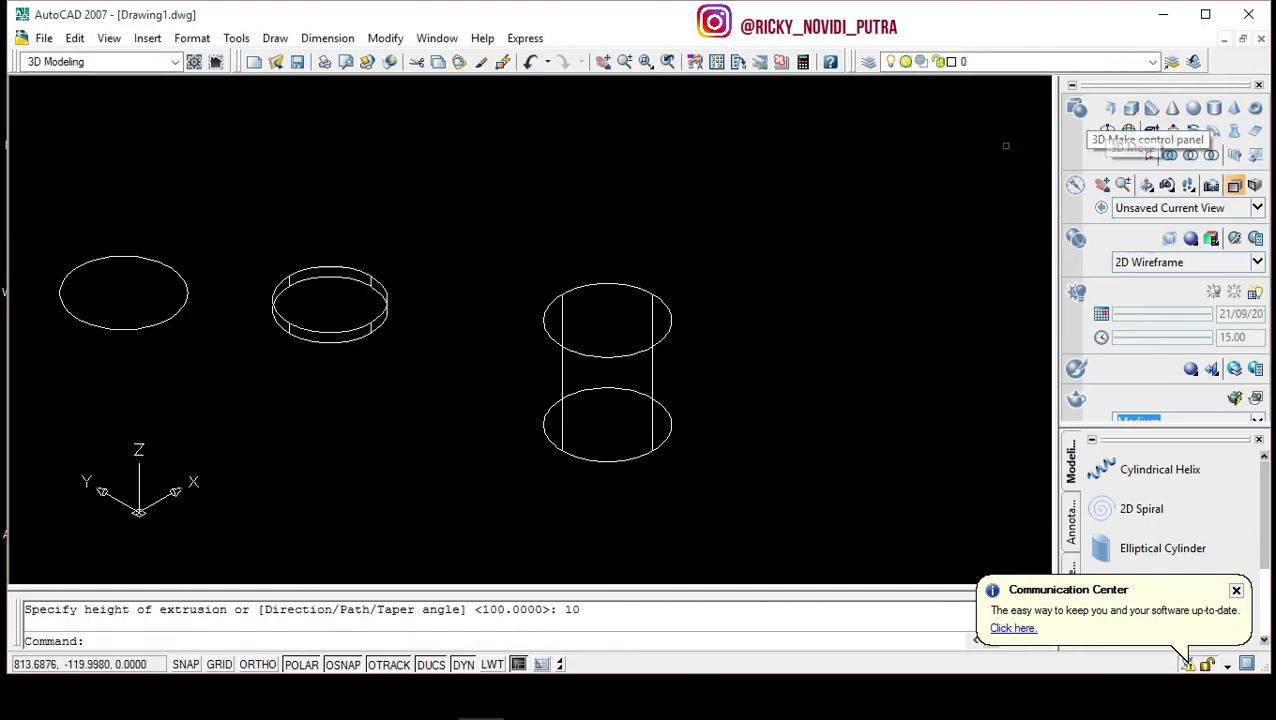
{"action": "left_click", "coordinate": [1163, 139]}
{"action": "left_click", "coordinate": [170, 268]}
{"action": "key", "text": "Return"}
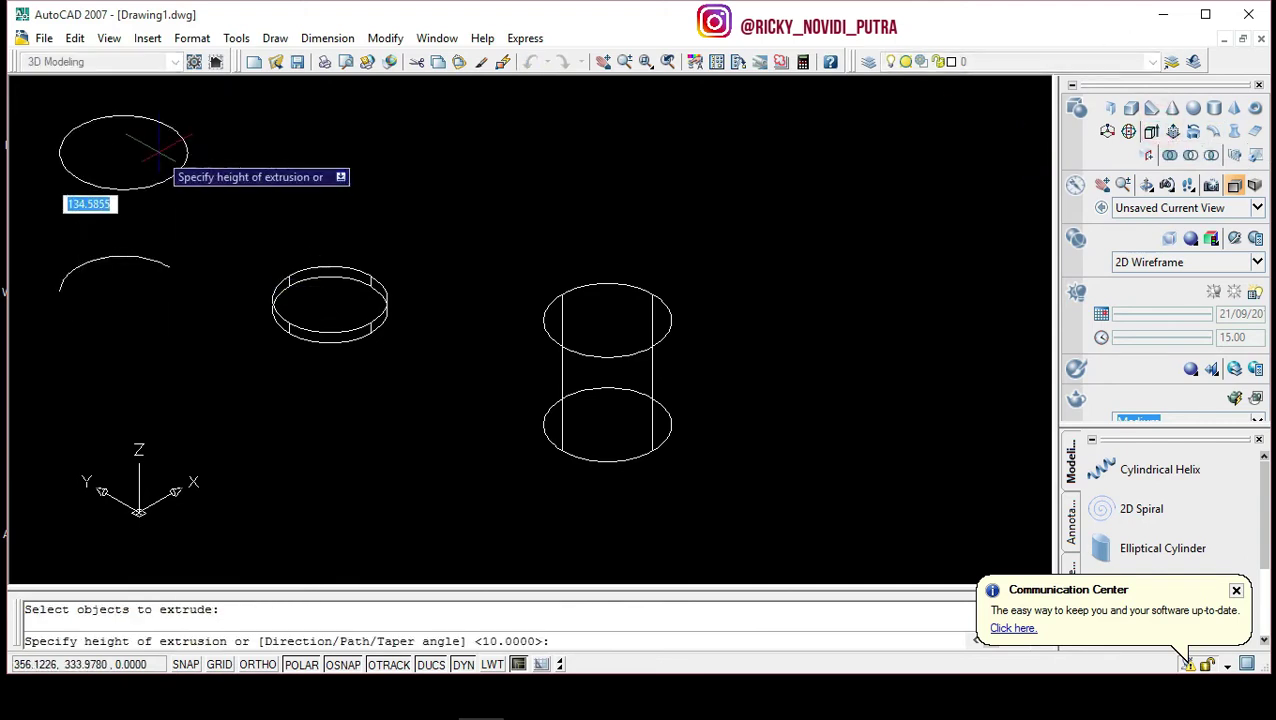
{"action": "key", "text": "Return"}
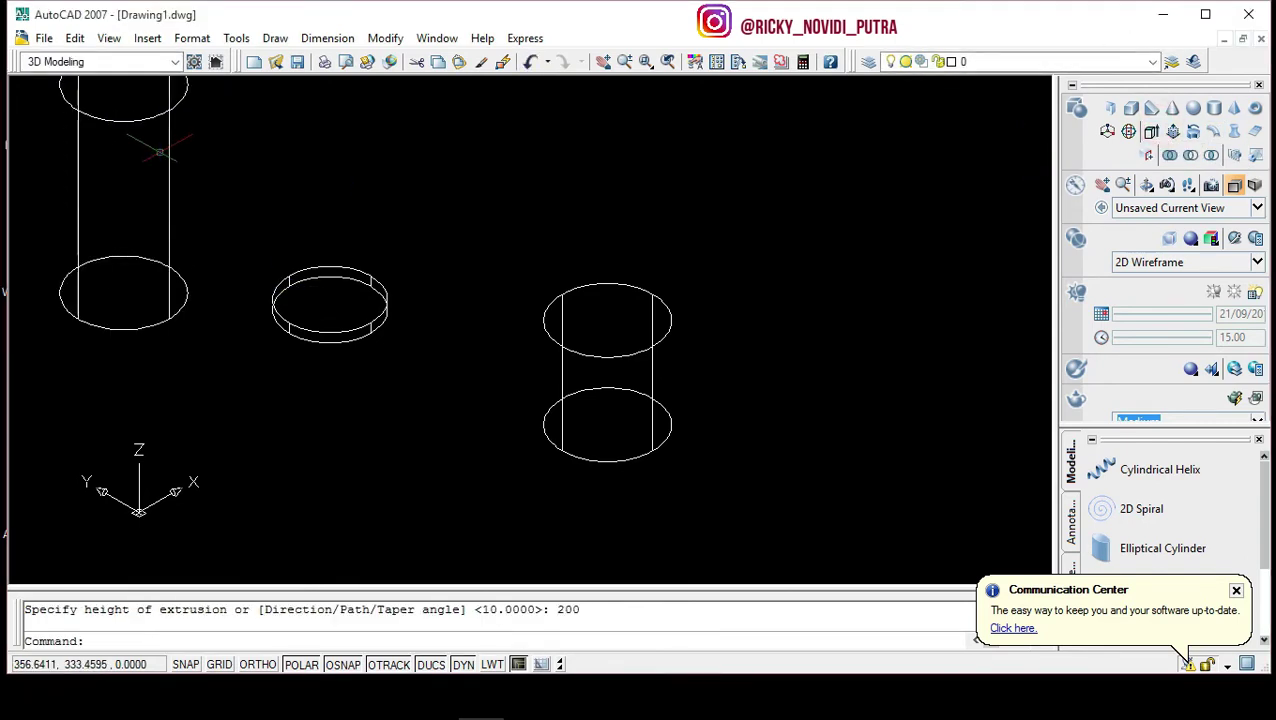
{"action": "middle_click_drag", "start_coordinate": [385, 113], "coordinate": [385, 183]}
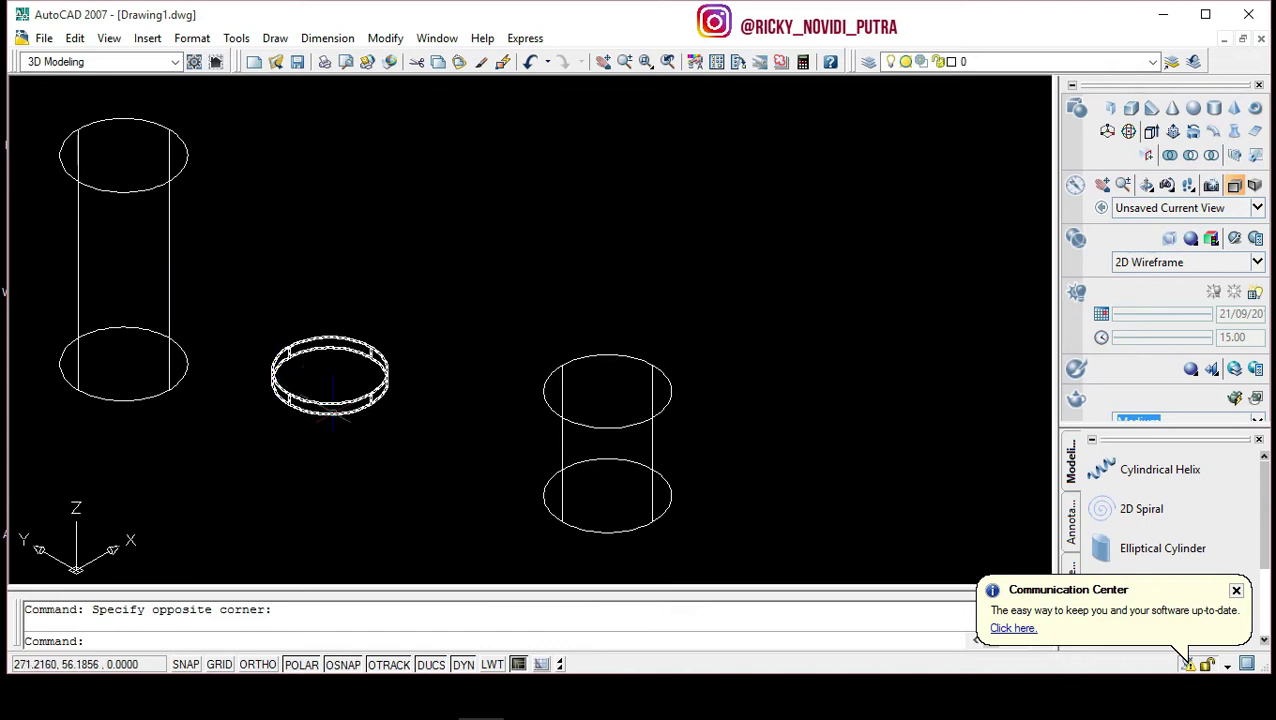
Move the thin disc from its centre onto the top of the 100-high cylinder.
{"action": "left_click", "coordinate": [330, 402]}
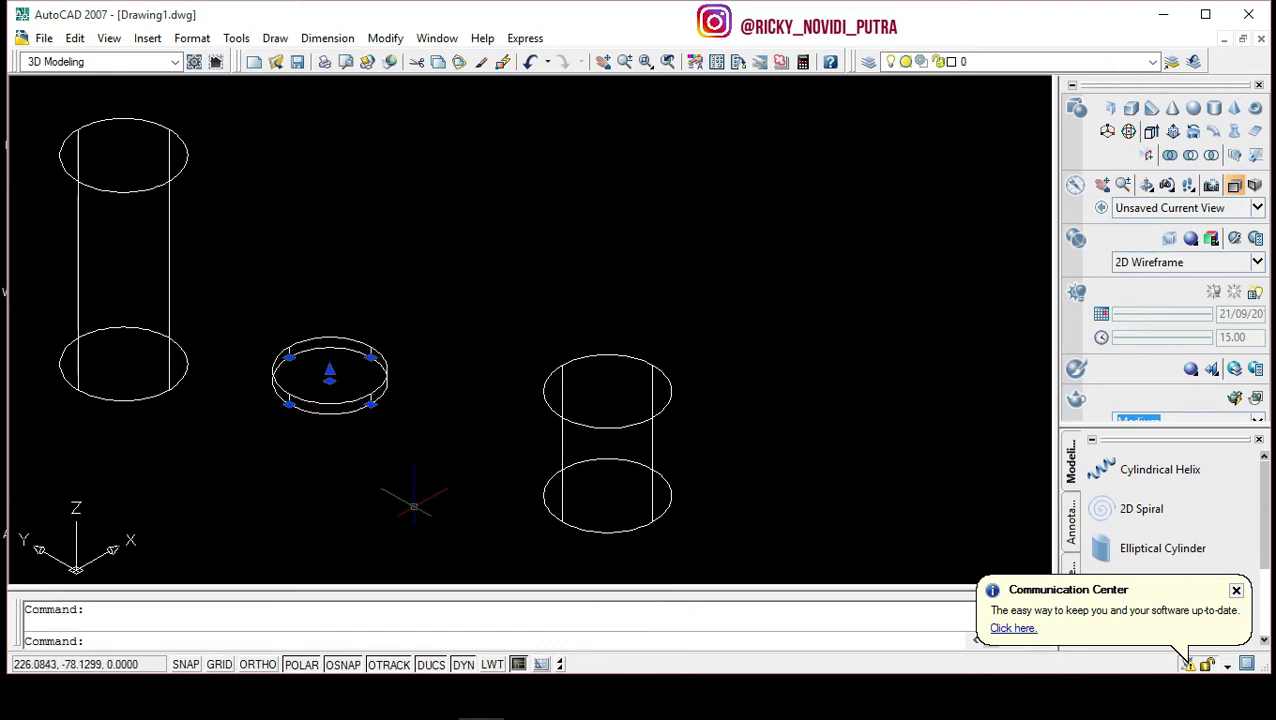
{"action": "right_click", "coordinate": [340, 330]}
{"action": "key", "text": "Escape"}
{"action": "left_click", "coordinate": [400, 495]}
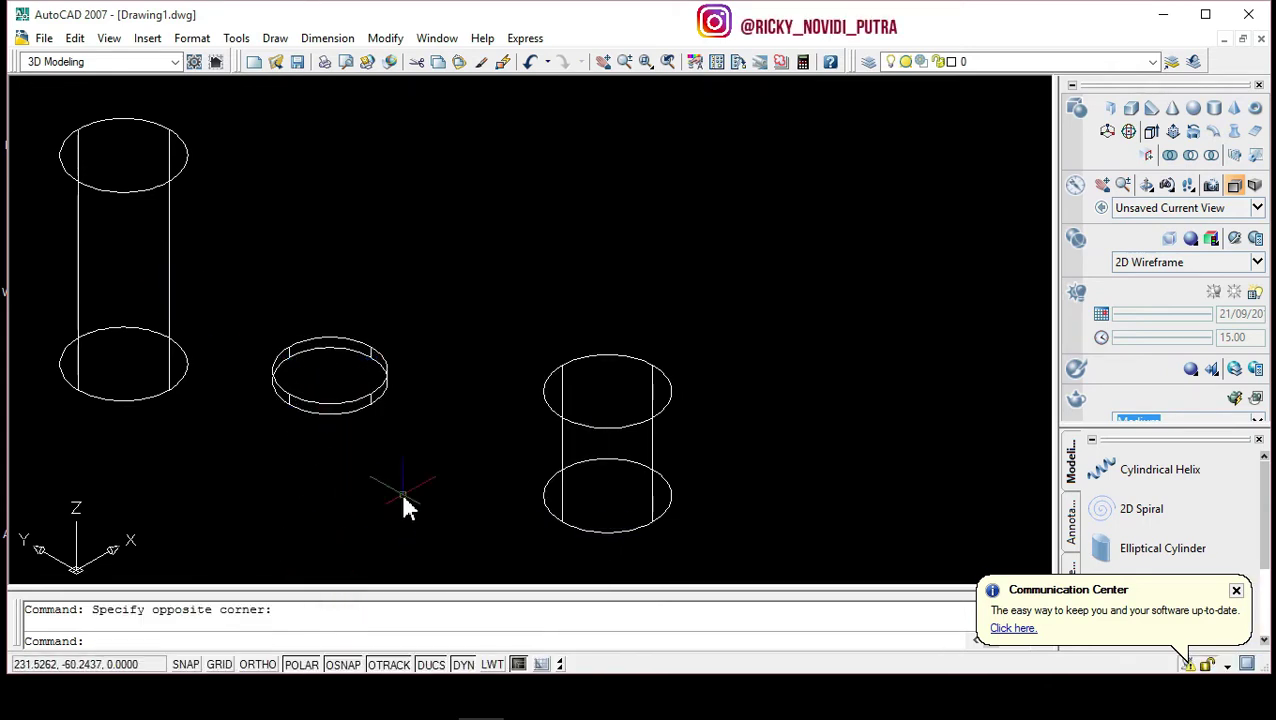
{"action": "type", "text": "move"}
{"action": "key", "text": "Return"}
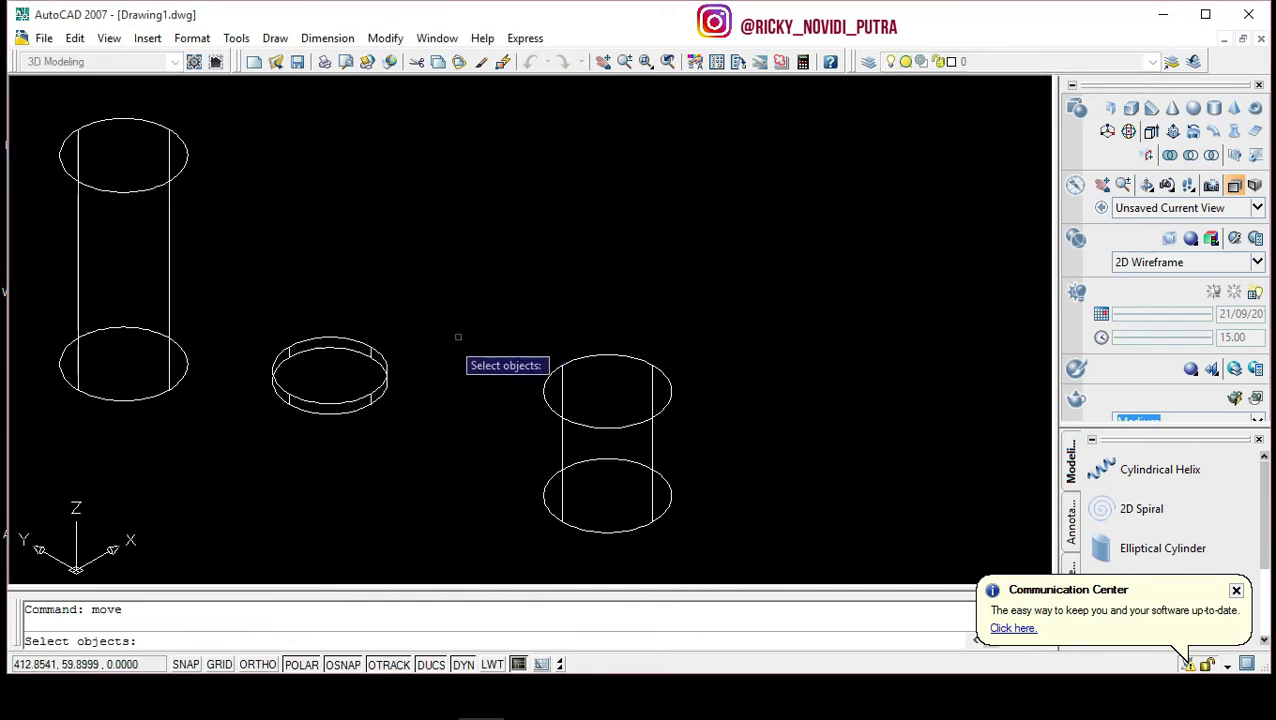
{"action": "left_click", "coordinate": [389, 356]}
{"action": "key", "text": "Return"}
{"action": "left_click", "coordinate": [330, 378]}
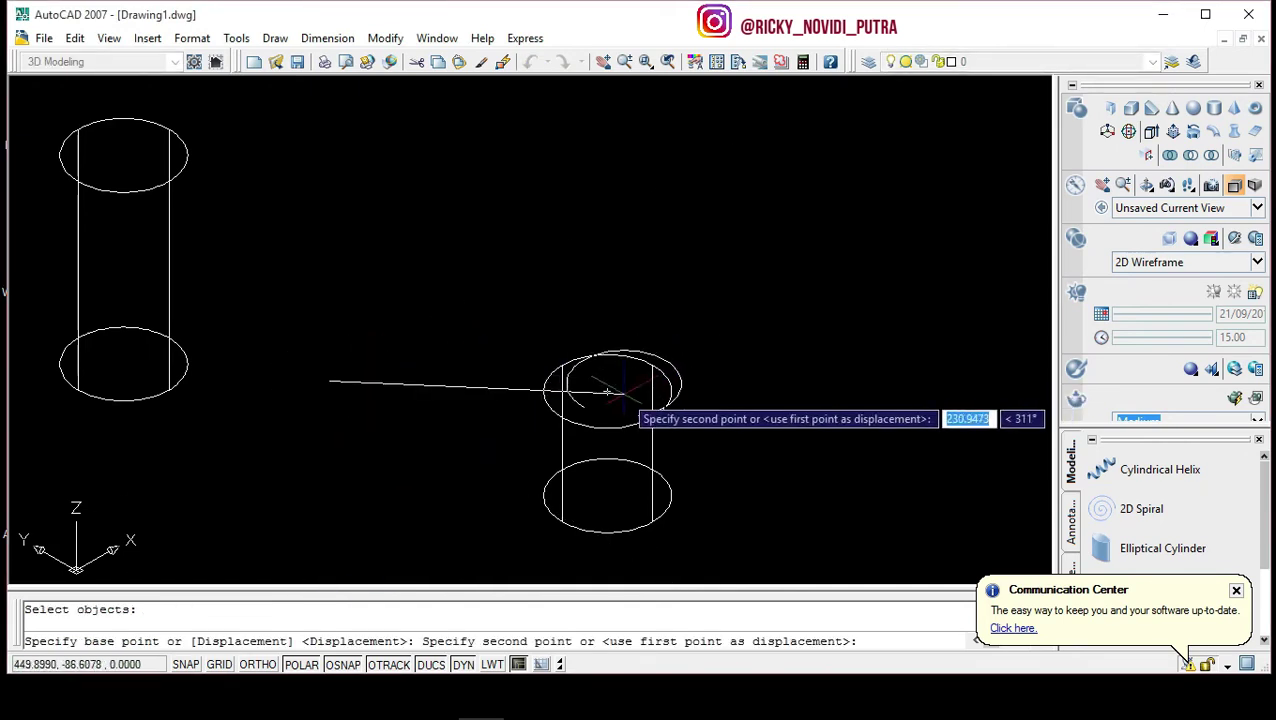
{"action": "left_click", "coordinate": [590, 381]}
Repeat the move to set the 200-high cylinder on the column by its bottom centre.
{"action": "left_click", "coordinate": [170, 314]}
{"action": "right_click", "coordinate": [171, 319]}
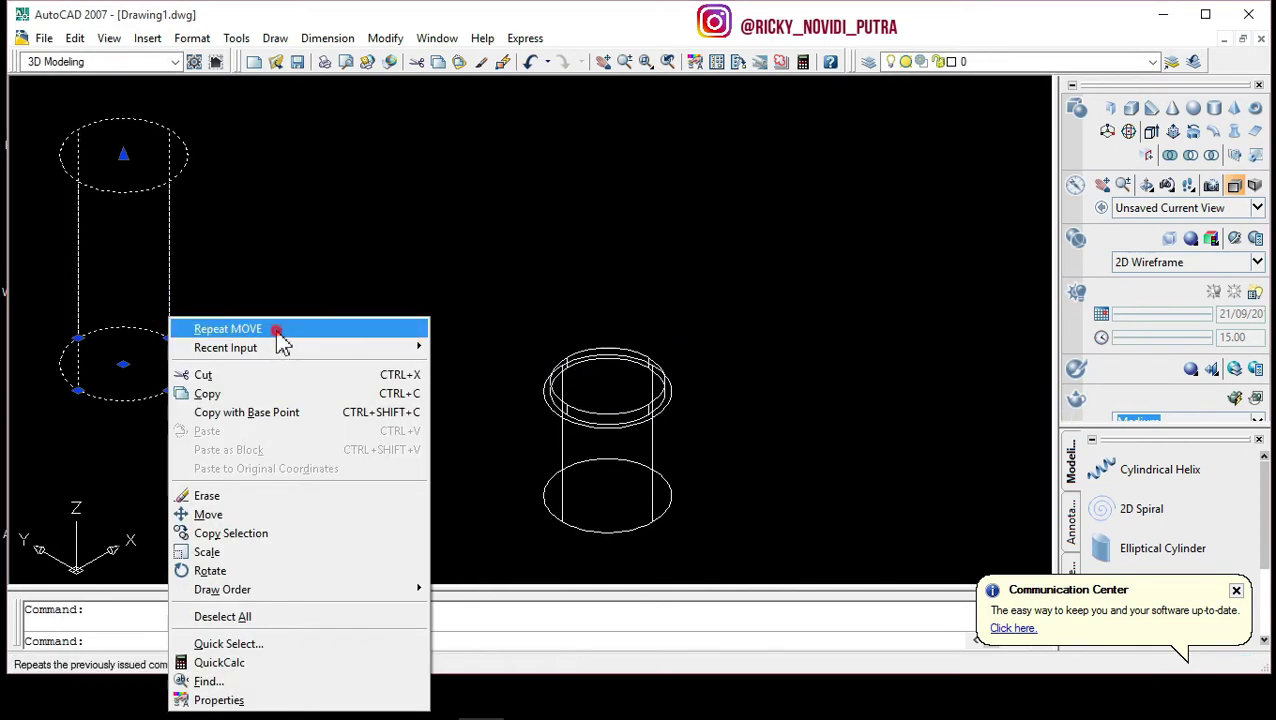
{"action": "left_click", "coordinate": [279, 331]}
{"action": "left_click", "coordinate": [123, 364]}
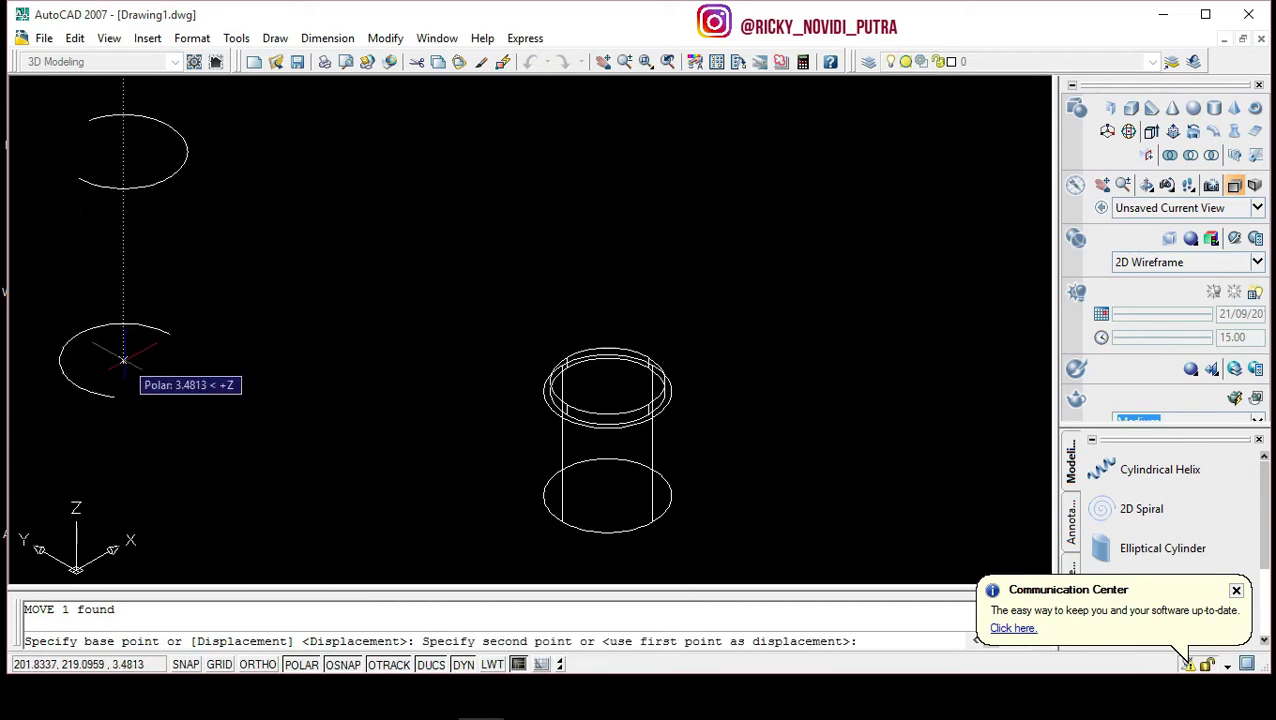
{"action": "left_click", "coordinate": [609, 383]}
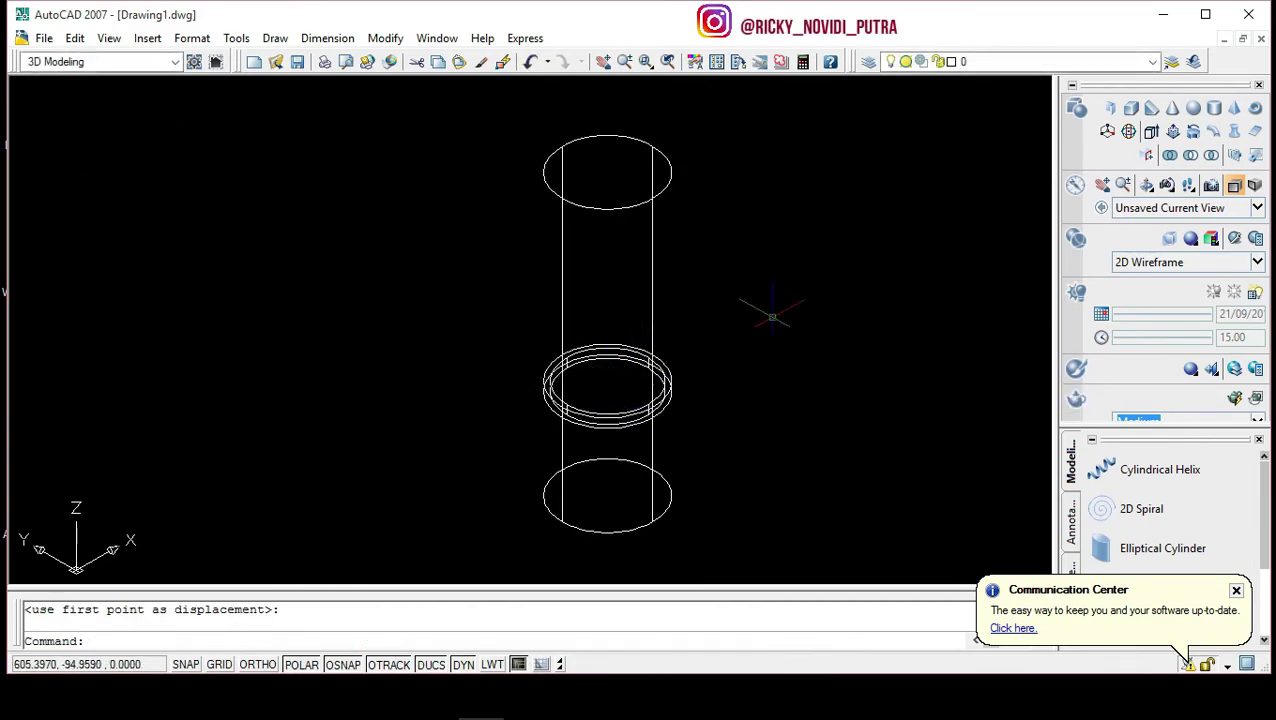
{"action": "left_click", "coordinate": [793, 224]}
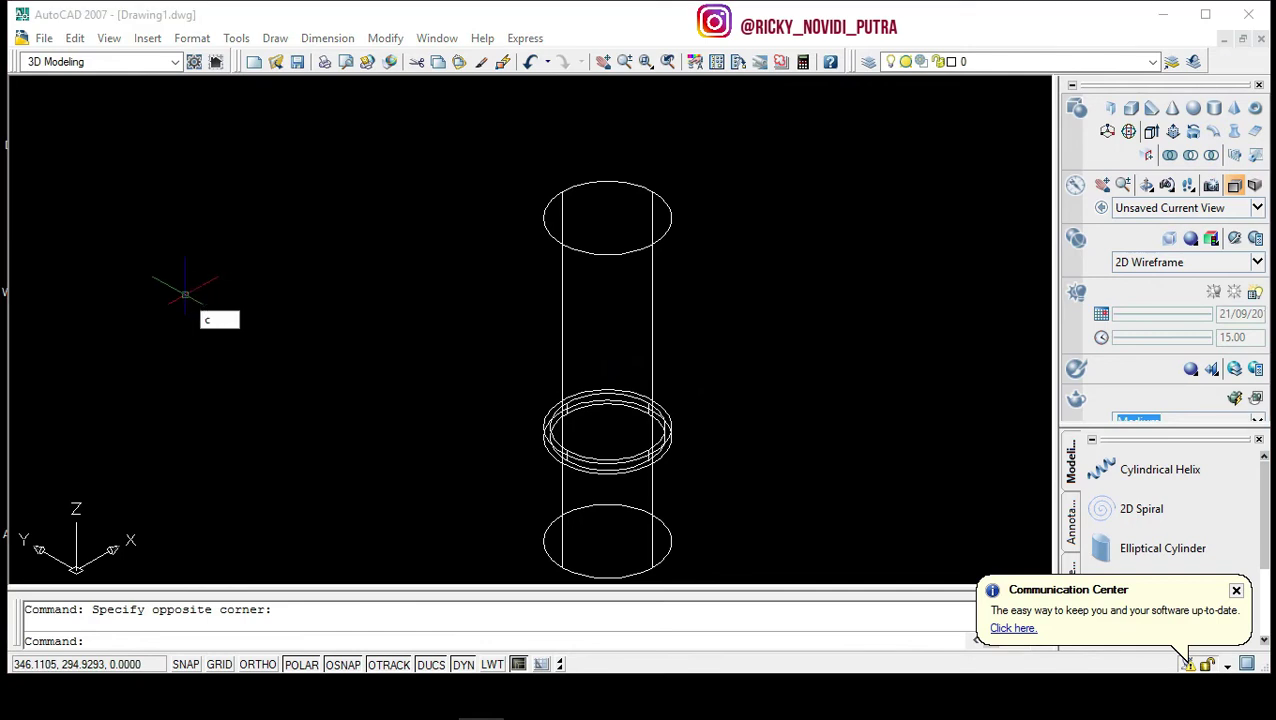
Draw a radius-80 circle left of the column and extrude it 50 high.
{"action": "type", "text": "c"}
{"action": "key", "text": "Return"}
{"action": "left_click", "coordinate": [262, 287]}
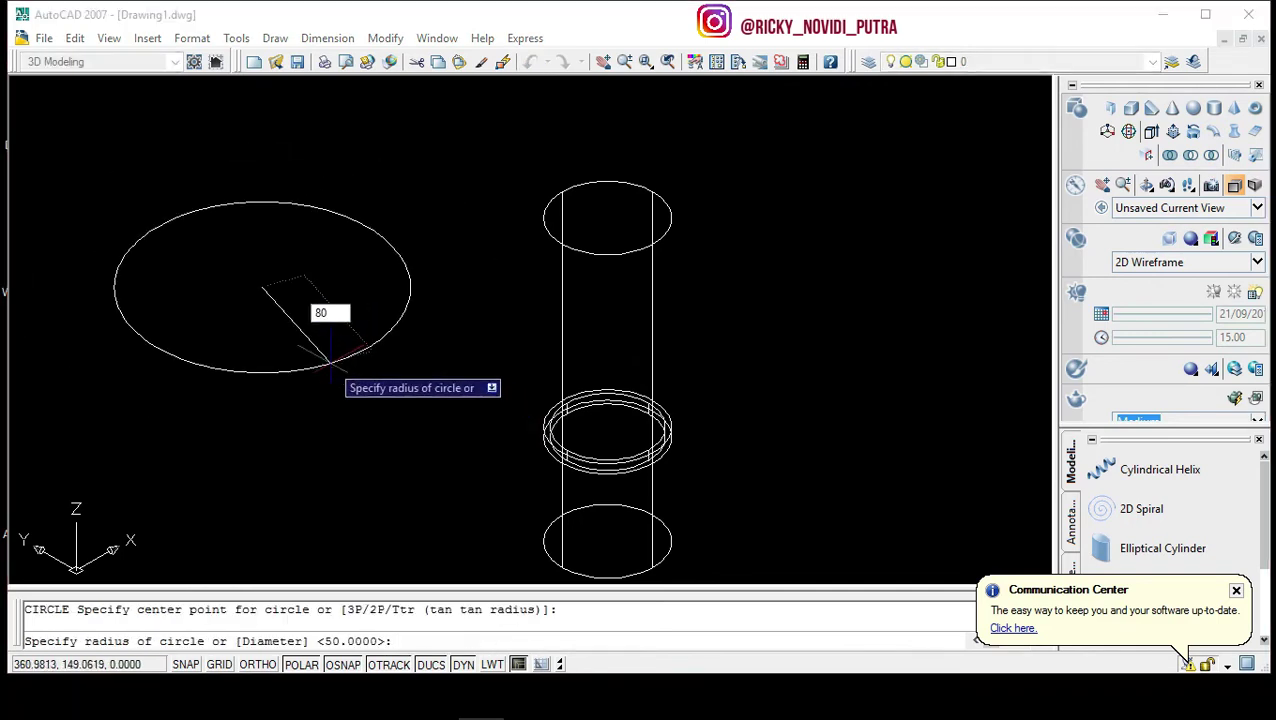
{"action": "key", "text": "Return"}
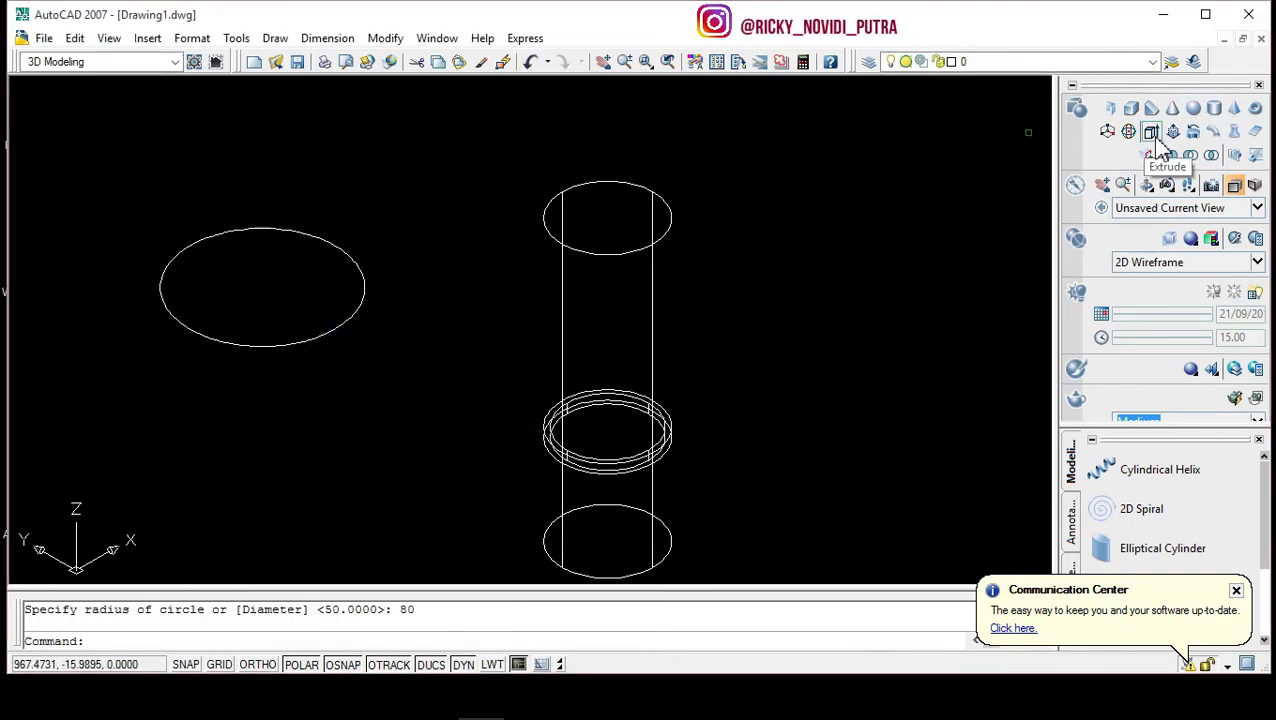
{"action": "left_click", "coordinate": [1156, 141]}
{"action": "left_click", "coordinate": [362, 292]}
{"action": "key", "text": "Return"}
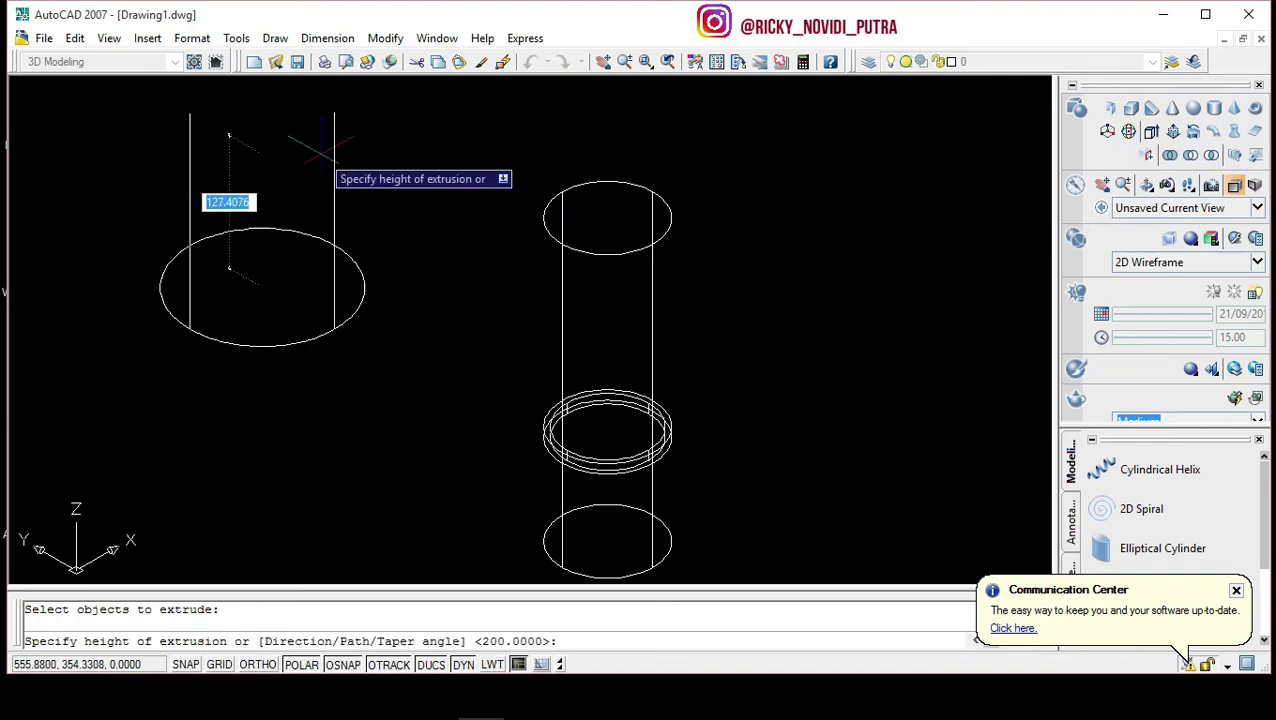
{"action": "type", "text": "50"}
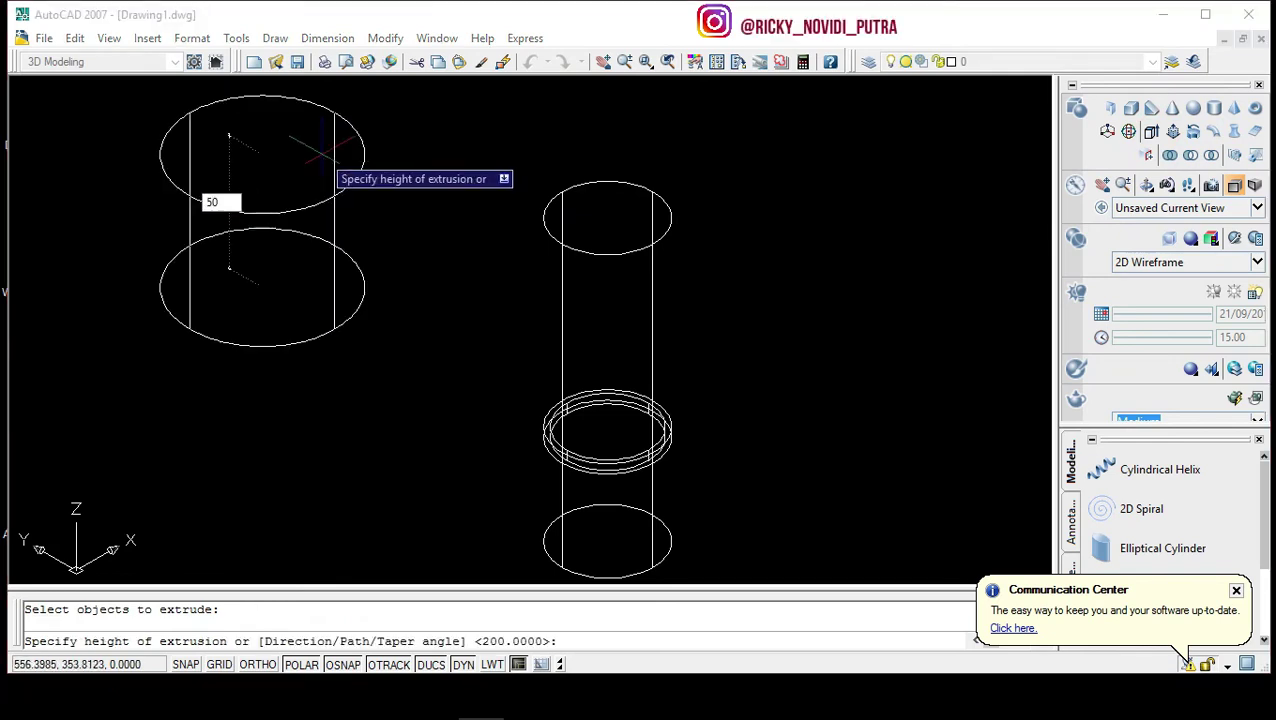
{"action": "key", "text": "Return"}
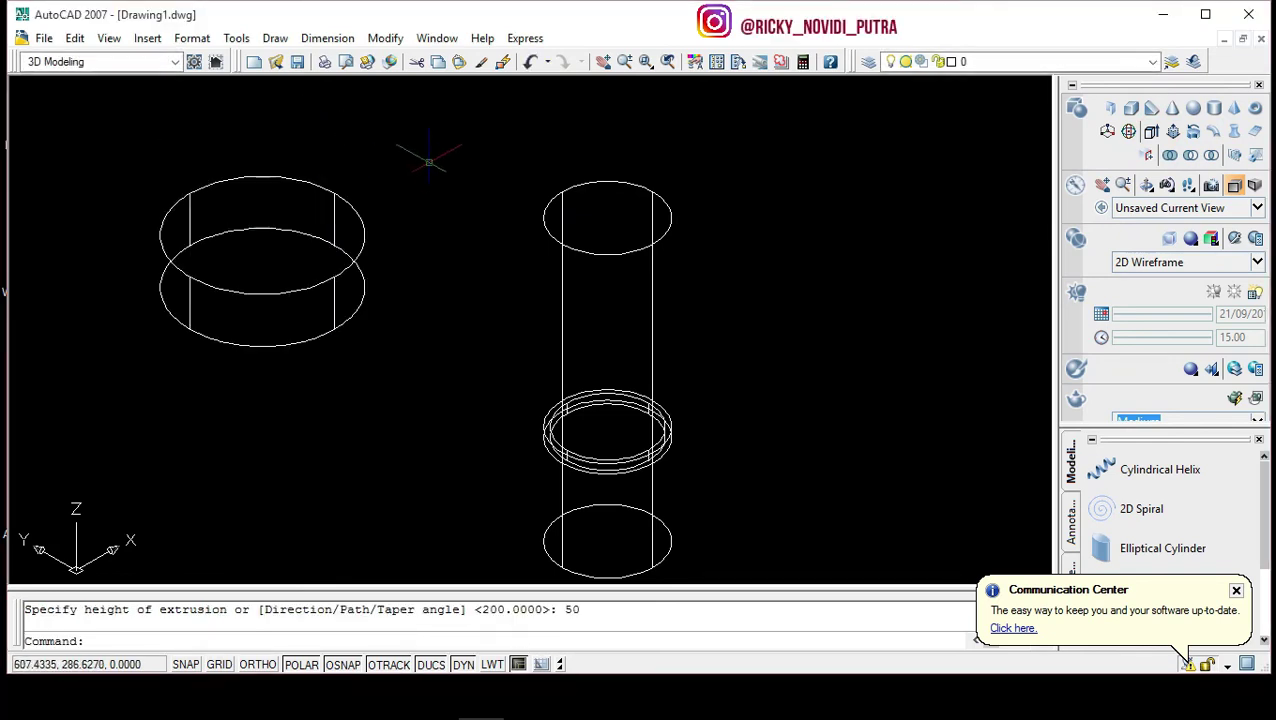
Move the new disc by its bottom centre onto the top of the shank.
{"action": "left_click", "coordinate": [354, 230]}
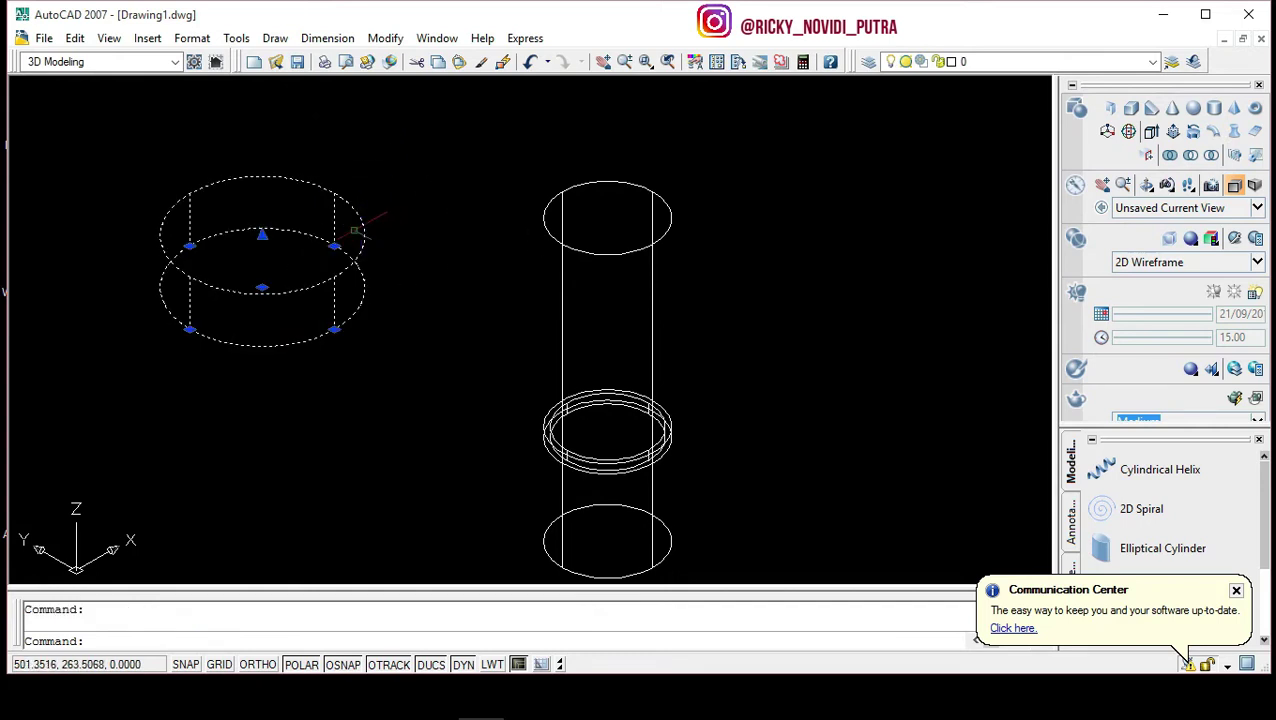
{"action": "right_click", "coordinate": [397, 144]}
{"action": "mouse_move", "coordinate": [453, 173]}
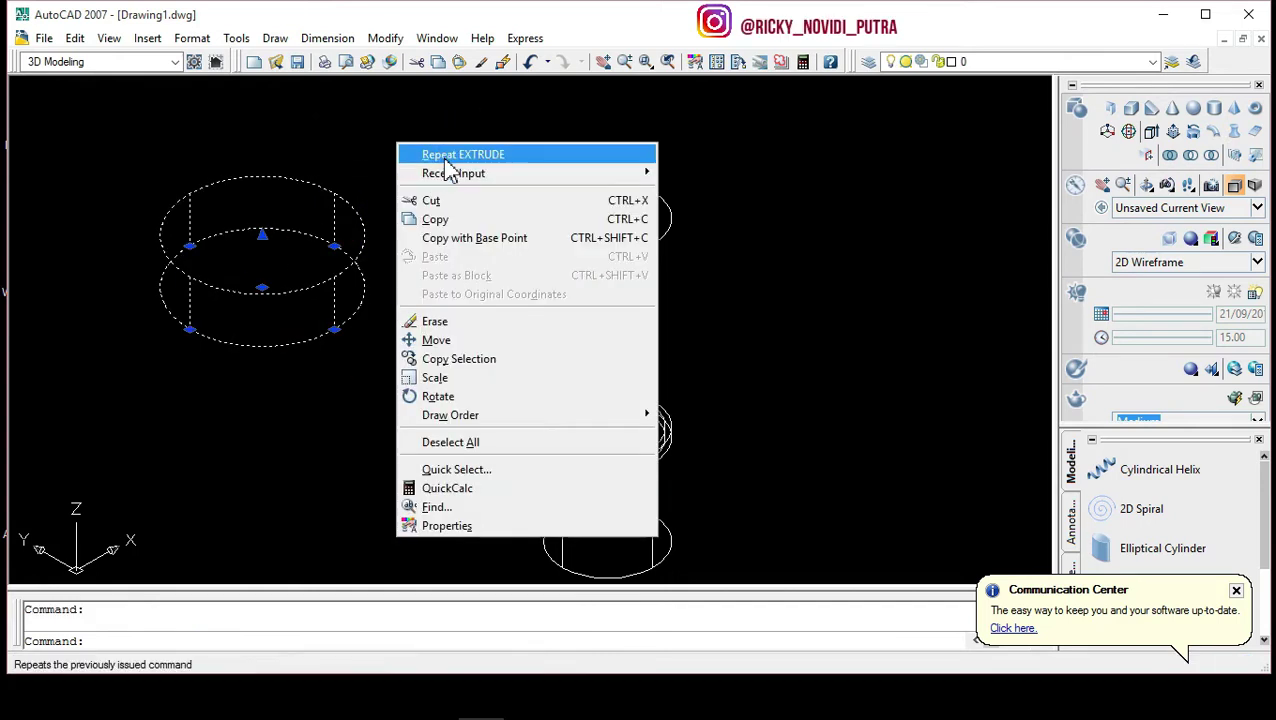
{"action": "left_click", "coordinate": [712, 214]}
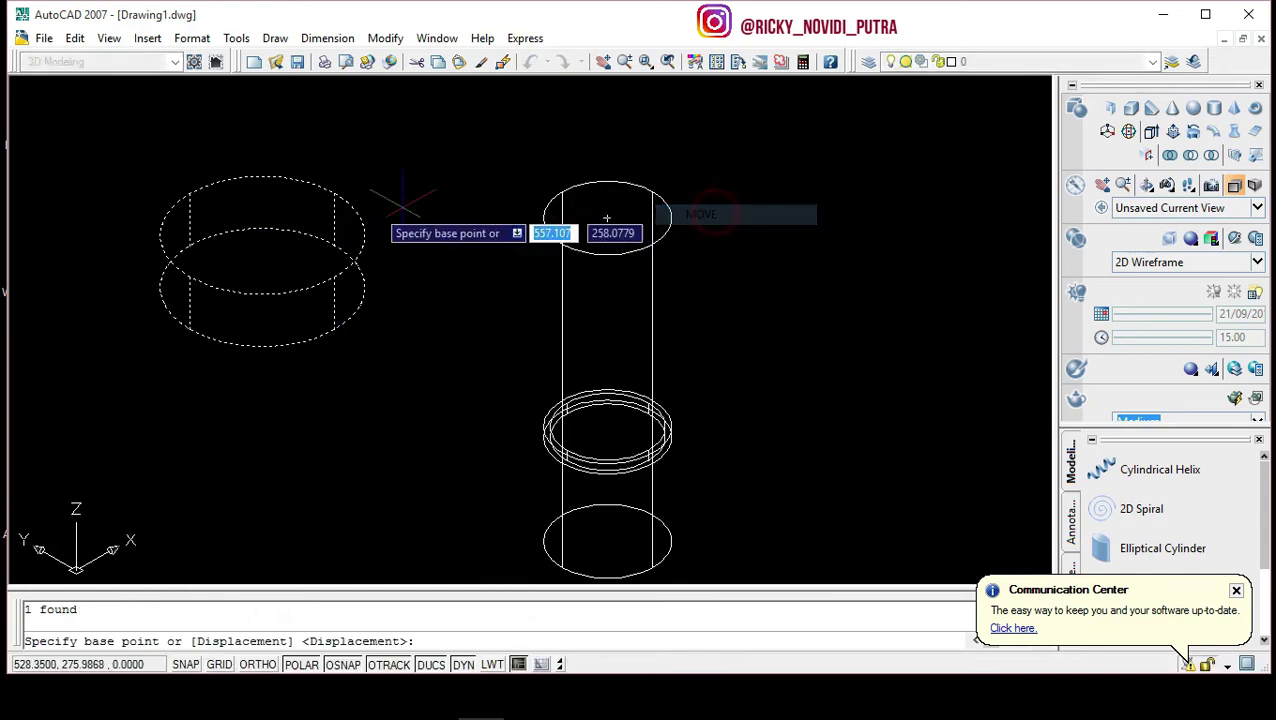
{"action": "left_click", "coordinate": [262, 288]}
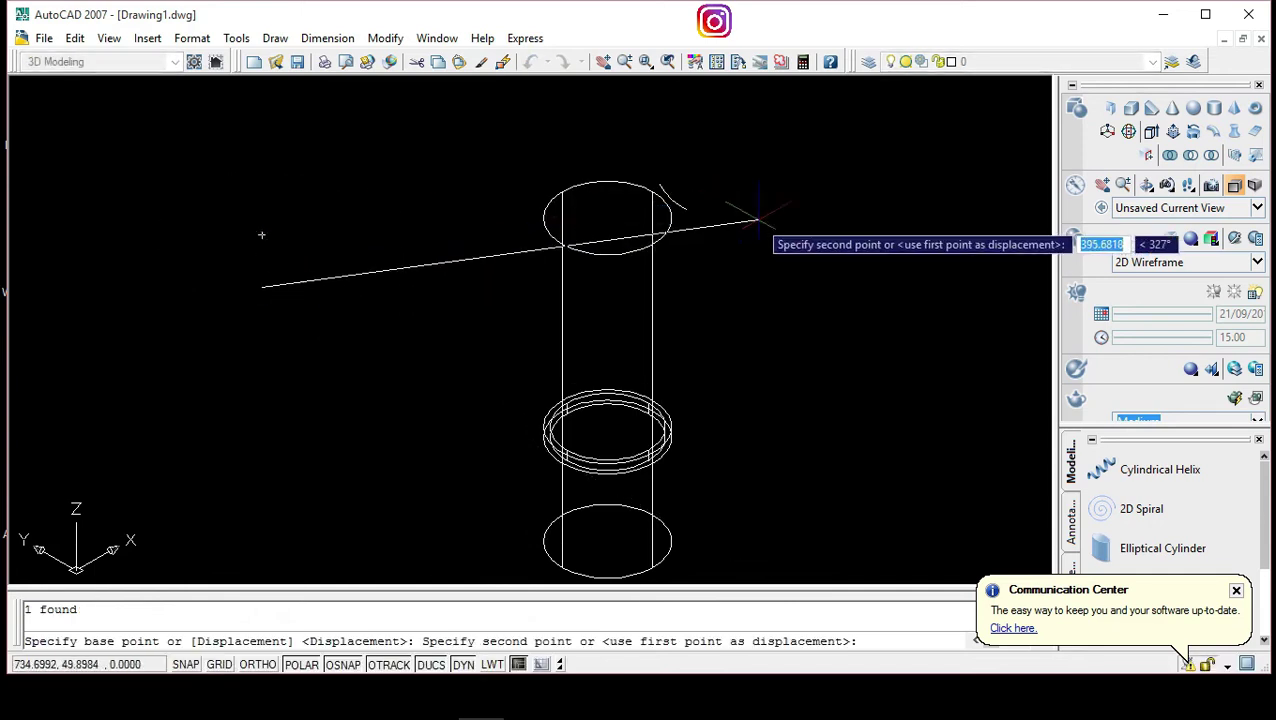
{"action": "left_click", "coordinate": [607, 218]}
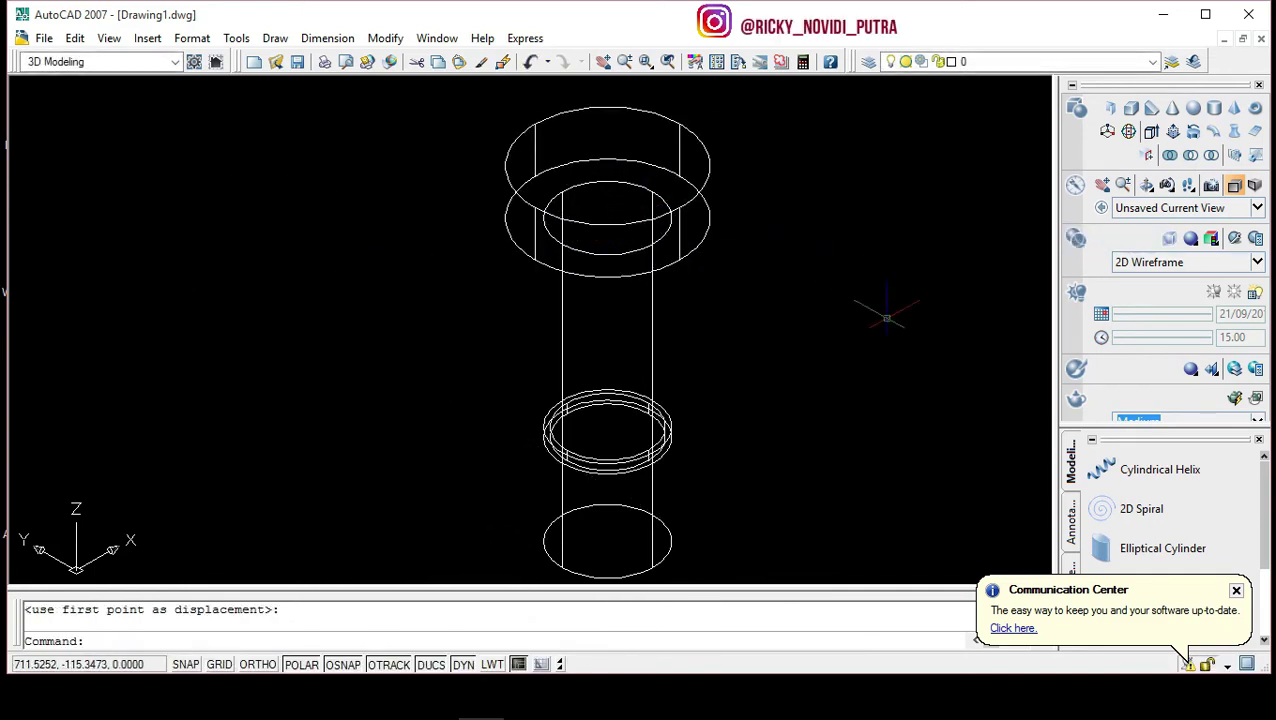
{"action": "left_click", "coordinate": [914, 338]}
{"action": "middle_click_drag", "start_coordinate": [900, 560], "coordinate": [900, 465]}
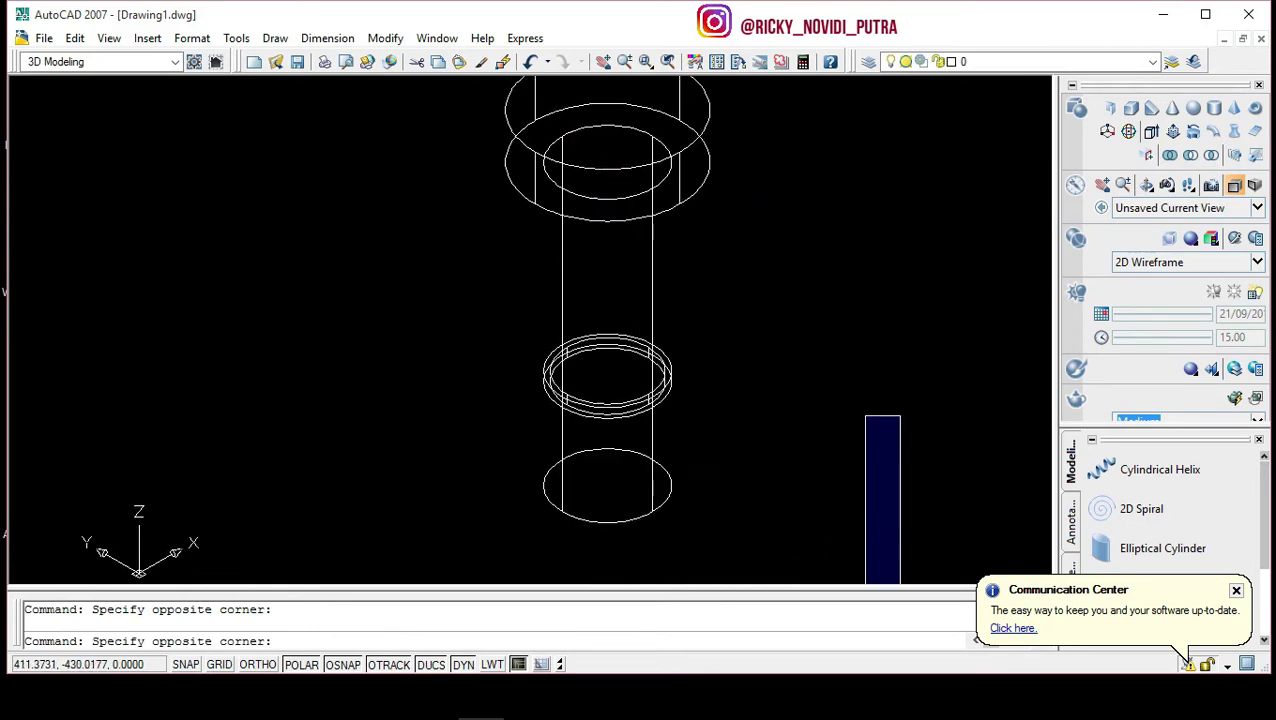
{"action": "middle_click_drag", "start_coordinate": [900, 560], "coordinate": [907, 452]}
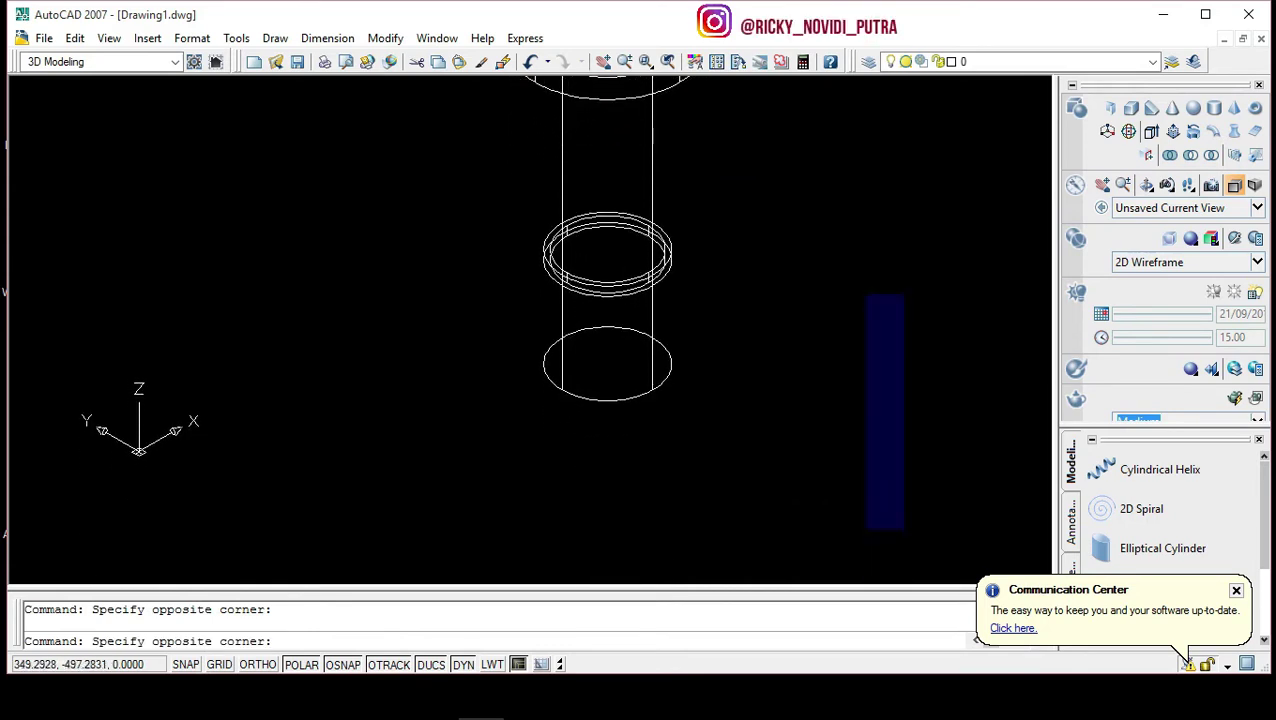
{"action": "left_click", "coordinate": [907, 452]}
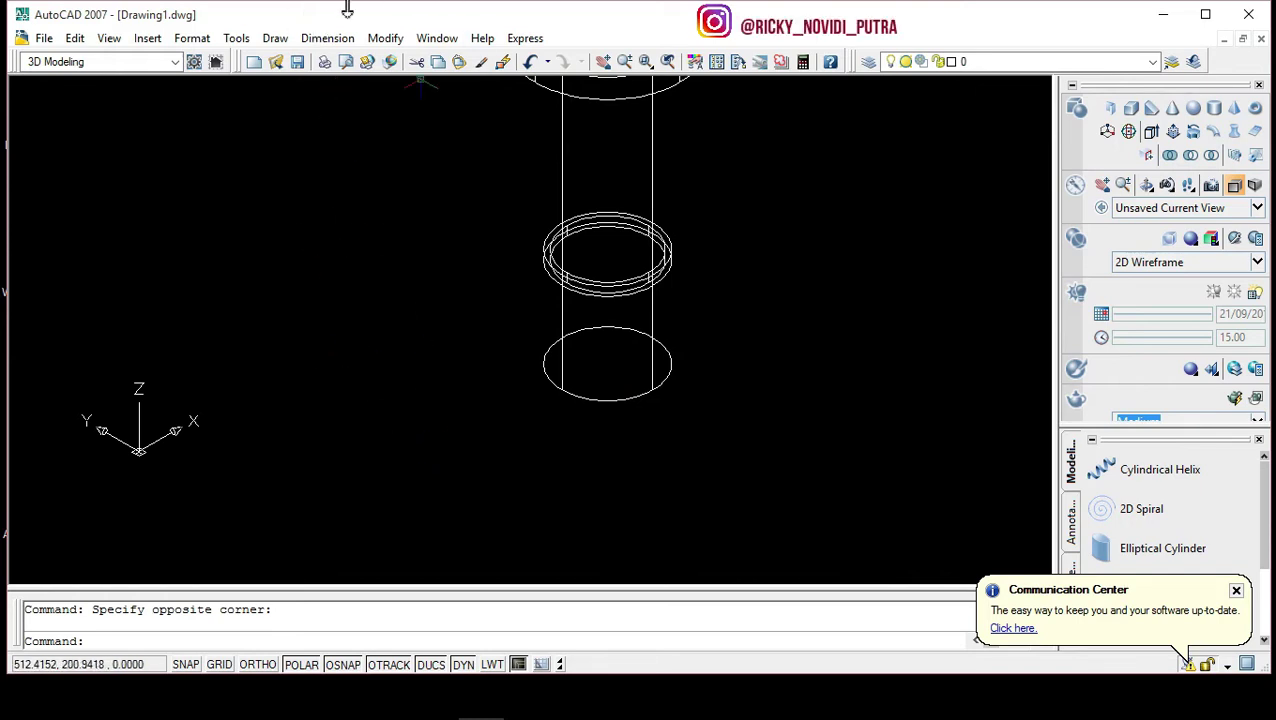
Draw a 5-turn helix with base and top radius 50, centred on the shank's bottom circle.
{"action": "left_click", "coordinate": [274, 40]}
{"action": "left_click", "coordinate": [333, 250]}
{"action": "left_click", "coordinate": [601, 366]}
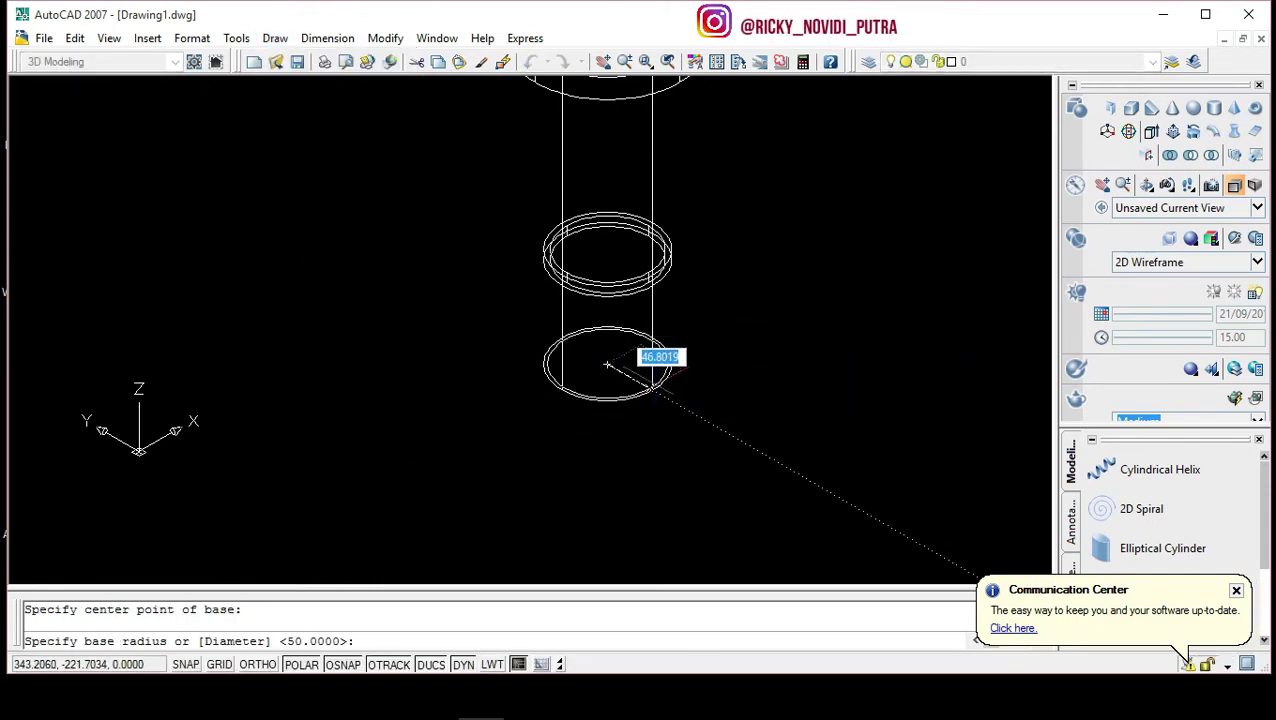
{"action": "type", "text": "5"}
{"action": "key", "text": "Return"}
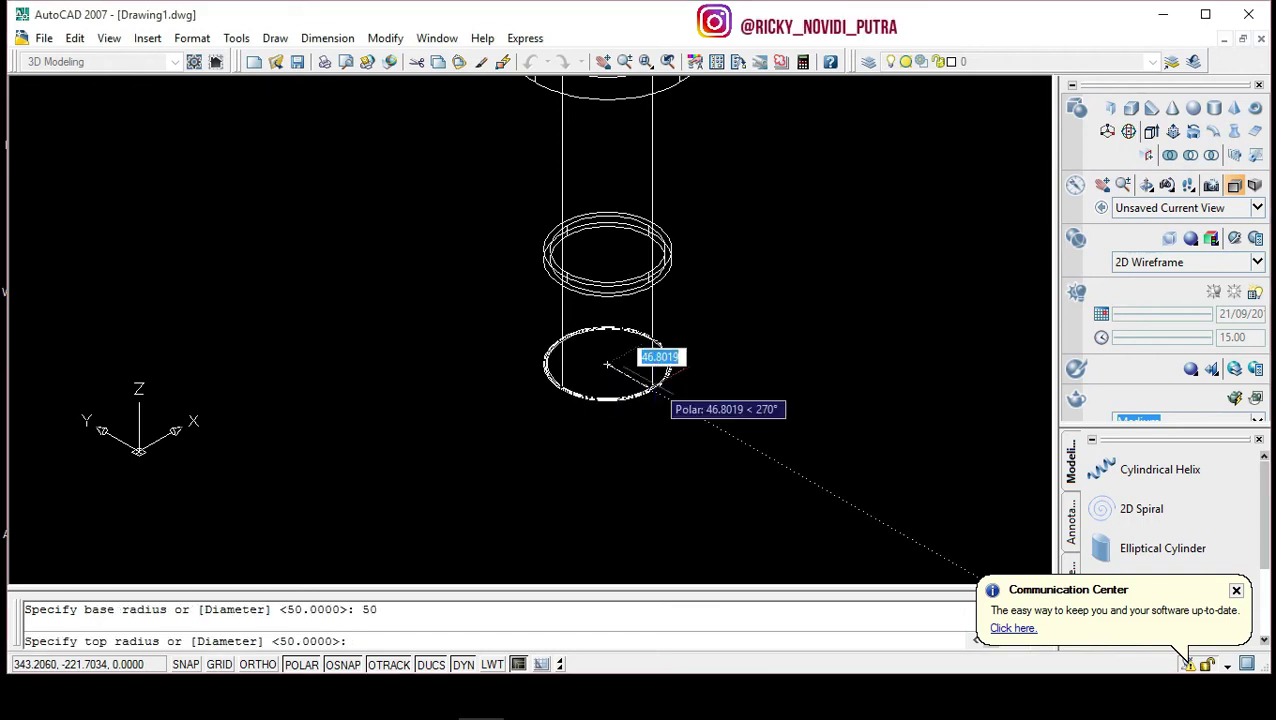
{"action": "type", "text": "50"}
{"action": "key", "text": "Return"}
{"action": "type", "text": "t"}
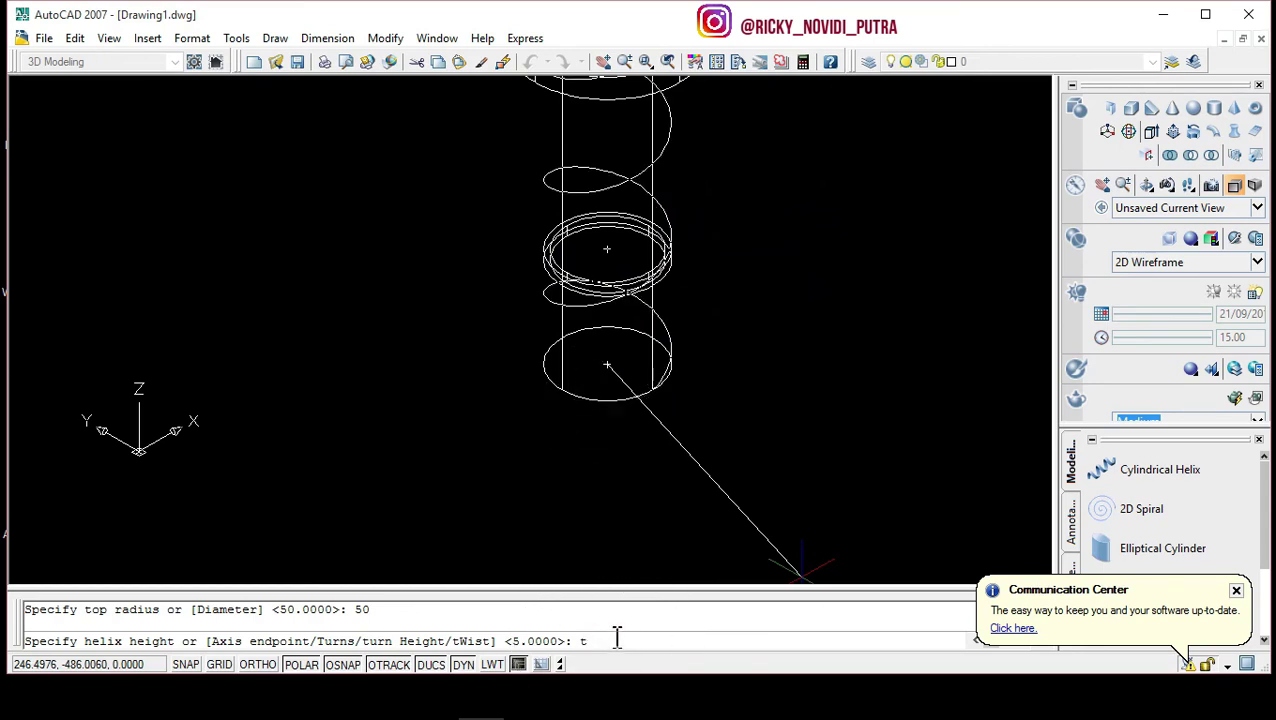
{"action": "key", "text": "Return"}
{"action": "type", "text": "5"}
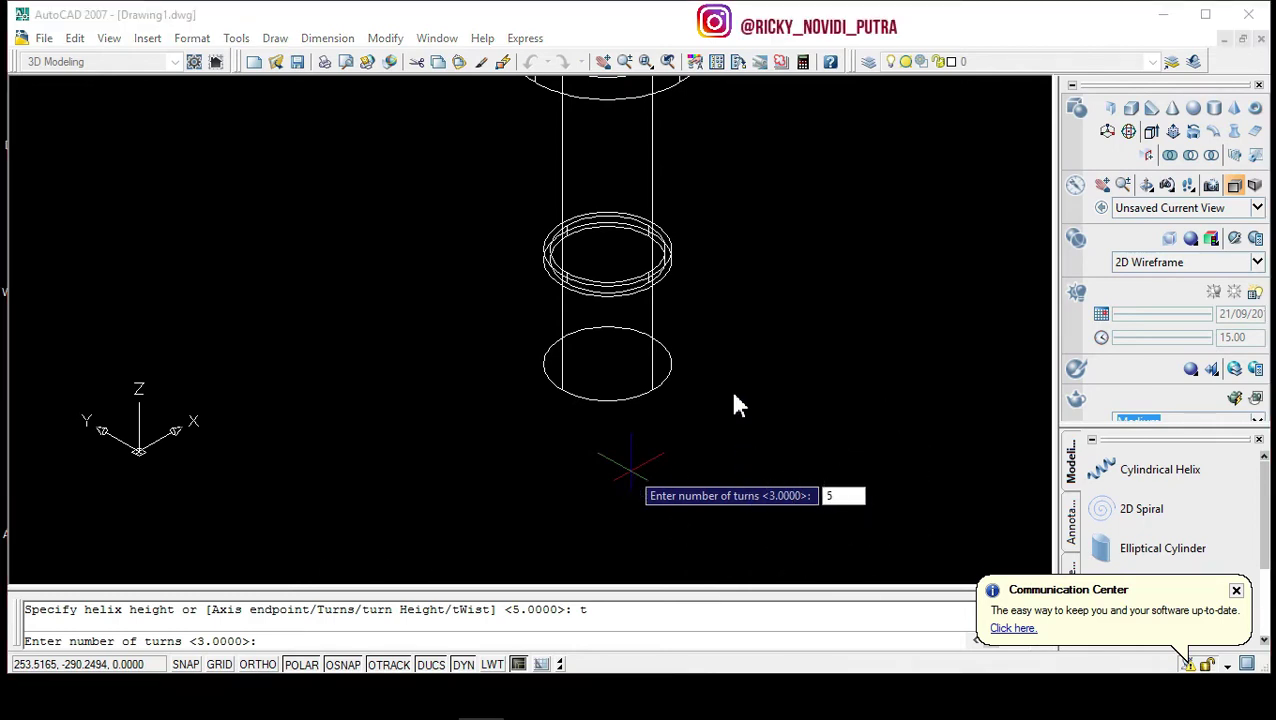
{"action": "key", "text": "Return"}
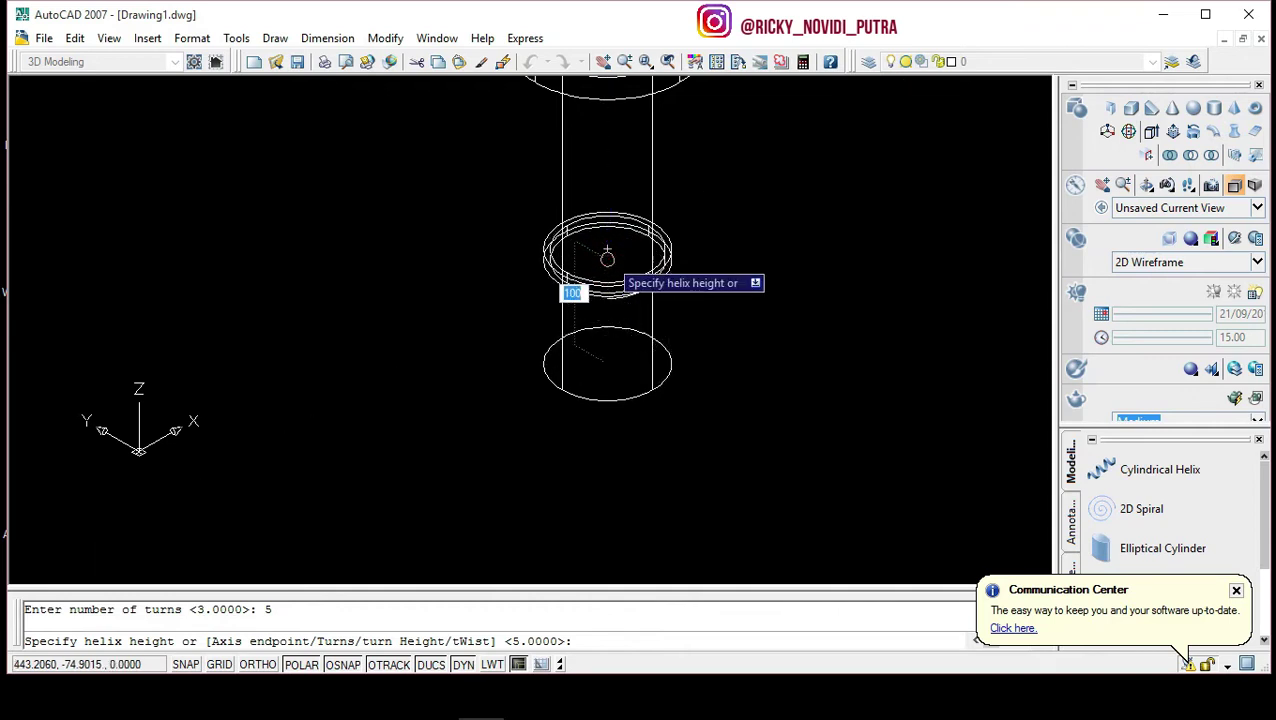
{"action": "left_click", "coordinate": [607, 249]}
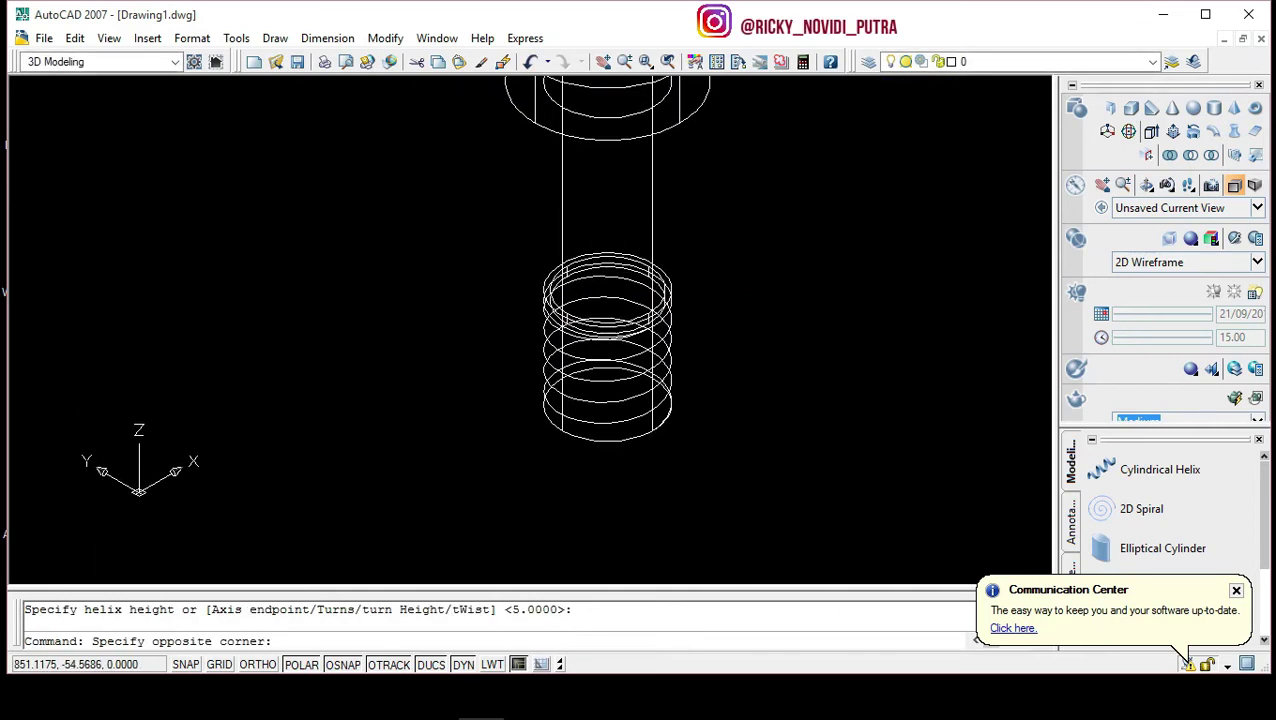
{"action": "scroll", "coordinate": [906, 139], "scroll_direction": "down", "scroll_amount": 2}
Pan and zoom so the whole bolt is in view.
{"action": "left_click", "coordinate": [906, 139]}
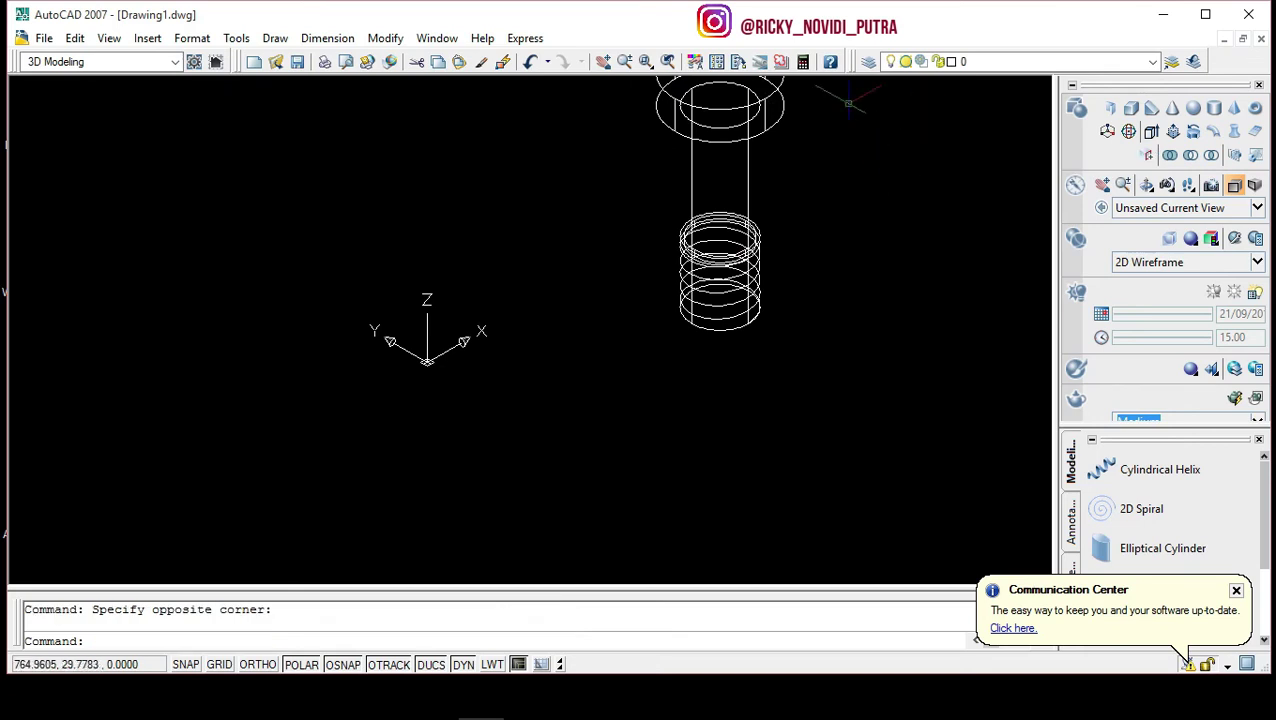
{"action": "left_click", "coordinate": [603, 61]}
{"action": "mouse_move", "coordinate": [712, 205]}
{"action": "left_mouse_down"}
{"action": "mouse_move", "coordinate": [621, 325]}
{"action": "mouse_move", "coordinate": [678, 336]}
{"action": "mouse_move", "coordinate": [703, 364]}
{"action": "left_mouse_up"}
{"action": "scroll", "coordinate": [684, 336], "scroll_direction": "up", "scroll_amount": 2}
{"action": "scroll", "coordinate": [720, 353], "scroll_direction": "down", "scroll_amount": 1}
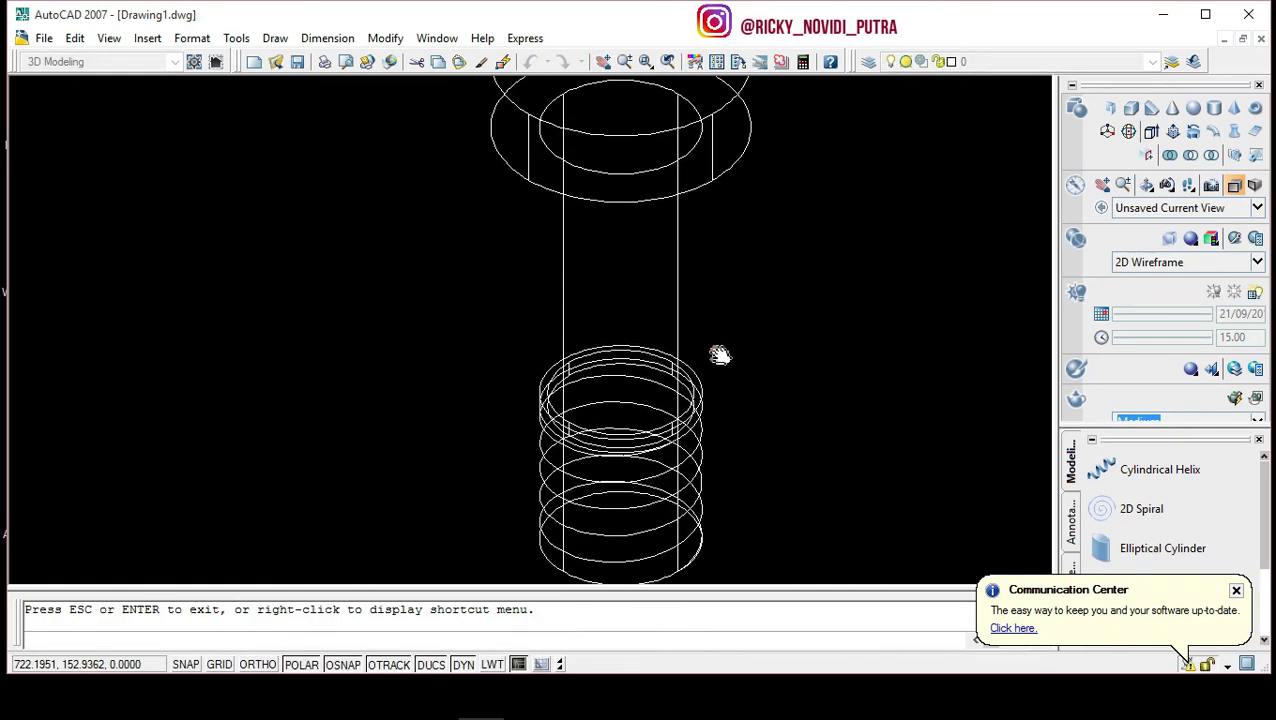
{"action": "scroll", "coordinate": [720, 353], "scroll_direction": "down", "scroll_amount": 1}
{"action": "key", "text": "Escape"}
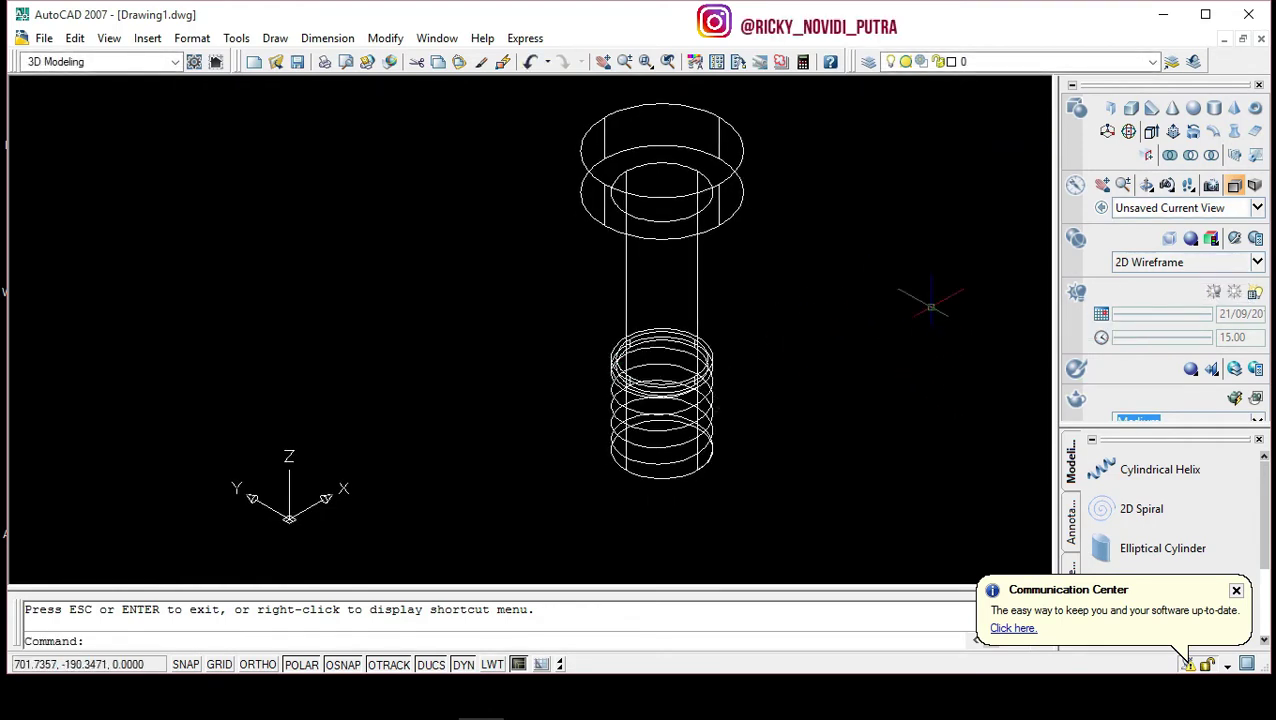
Shade the model in the Conceptual visual style and shift the bolt toward the left.
{"action": "left_click", "coordinate": [1205, 262]}
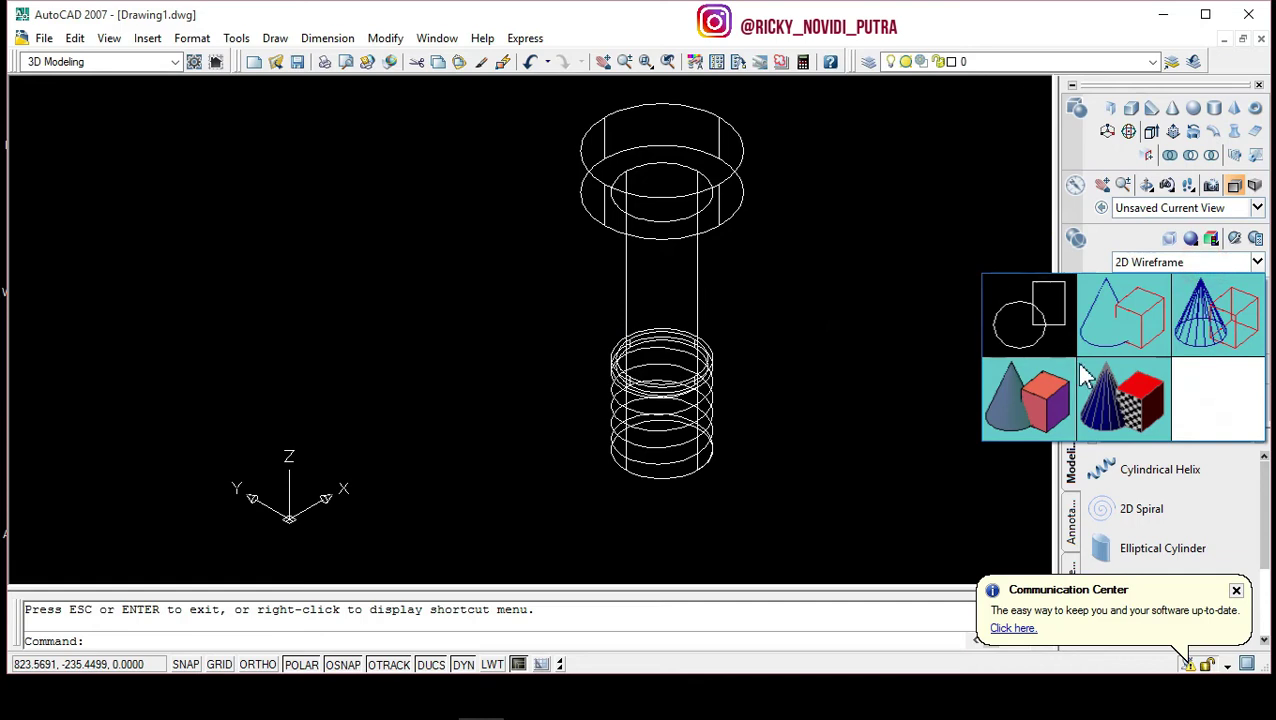
{"action": "left_click", "coordinate": [1037, 403]}
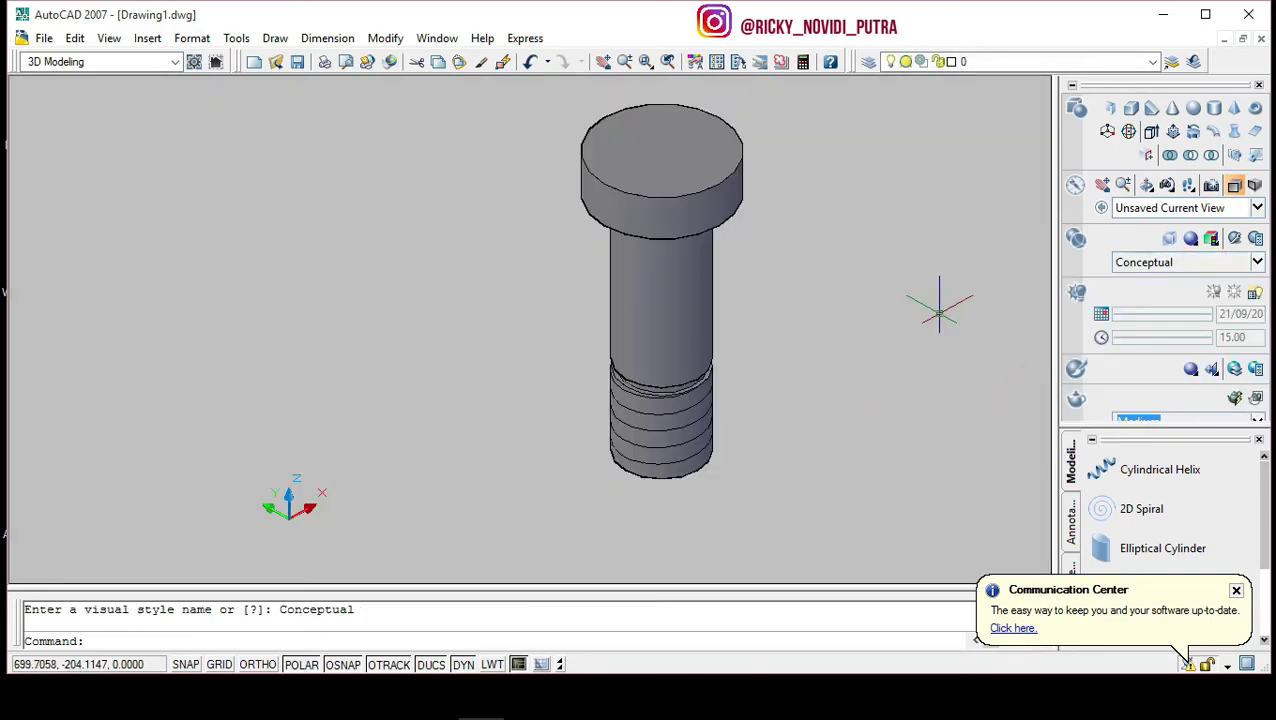
{"action": "middle_click_drag", "start_coordinate": [939, 349], "coordinate": [752, 397]}
{"action": "left_click", "coordinate": [752, 397]}
{"action": "scroll", "coordinate": [657, 450], "scroll_direction": "up", "scroll_amount": 2}
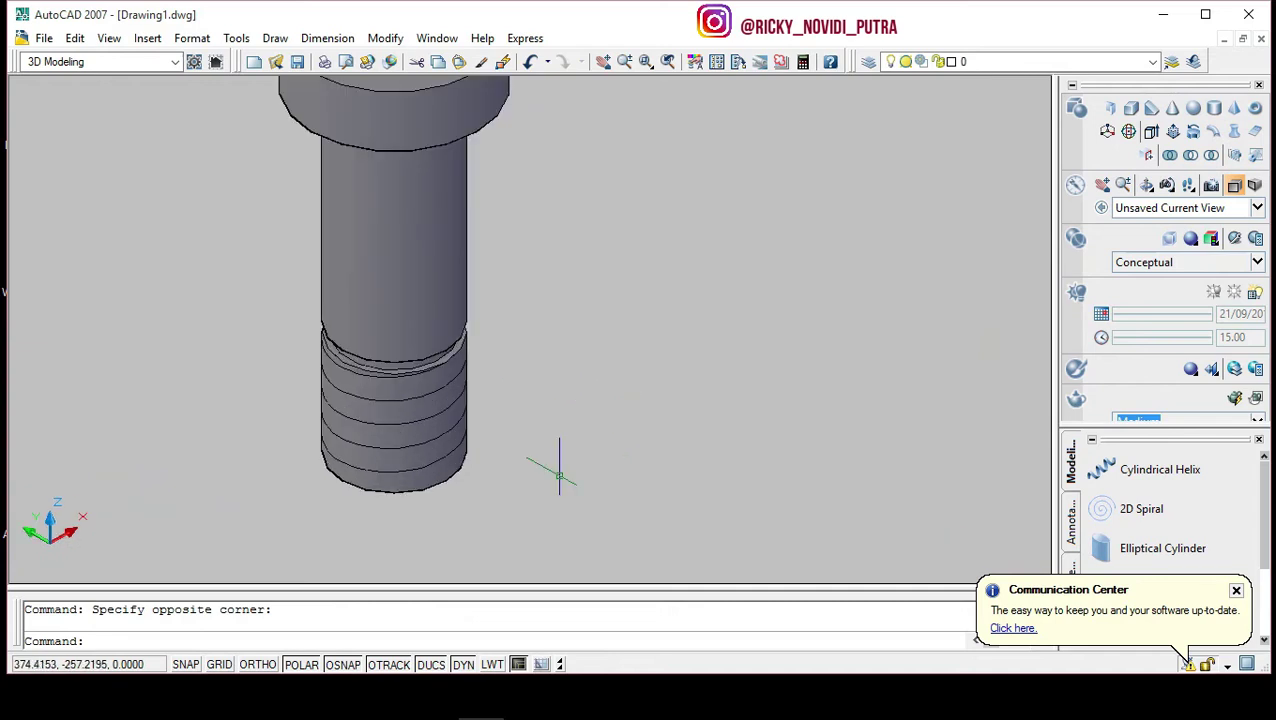
{"action": "middle_click_drag", "start_coordinate": [104, 452], "coordinate": [135, 453]}
{"action": "left_click", "coordinate": [135, 453]}
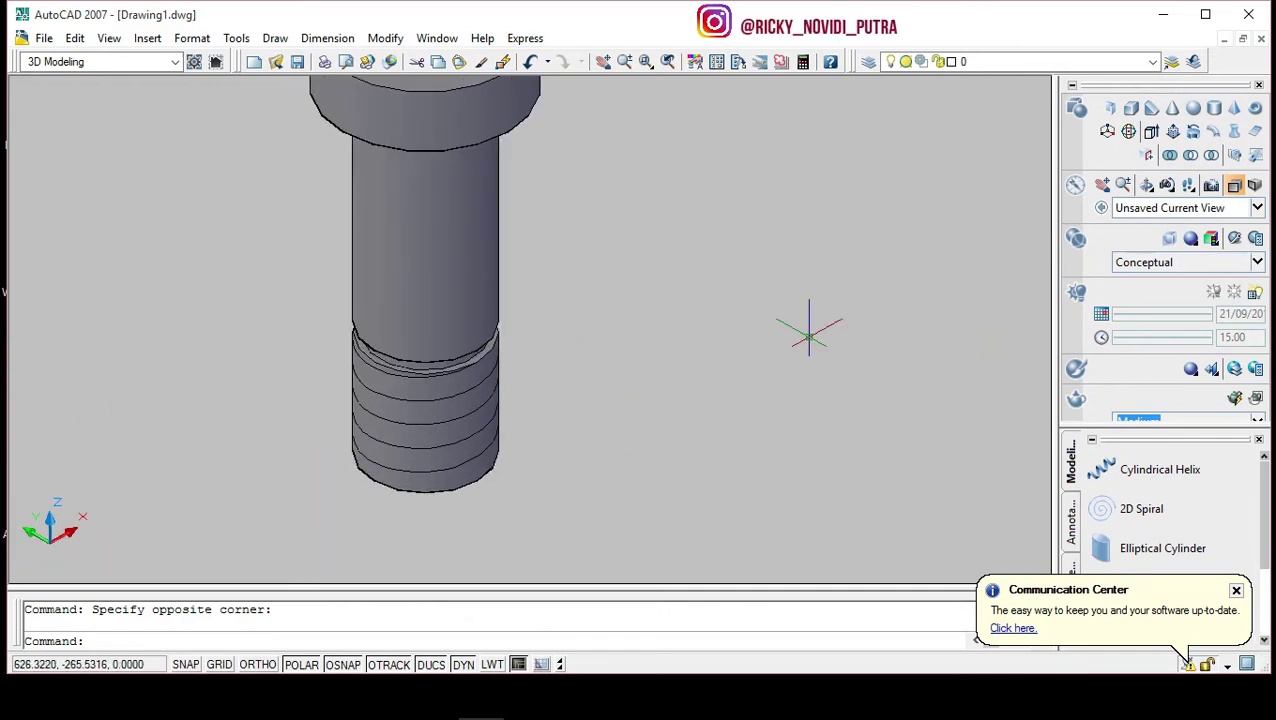
{"action": "type", "text": "c"}
{"action": "key", "text": "Return"}
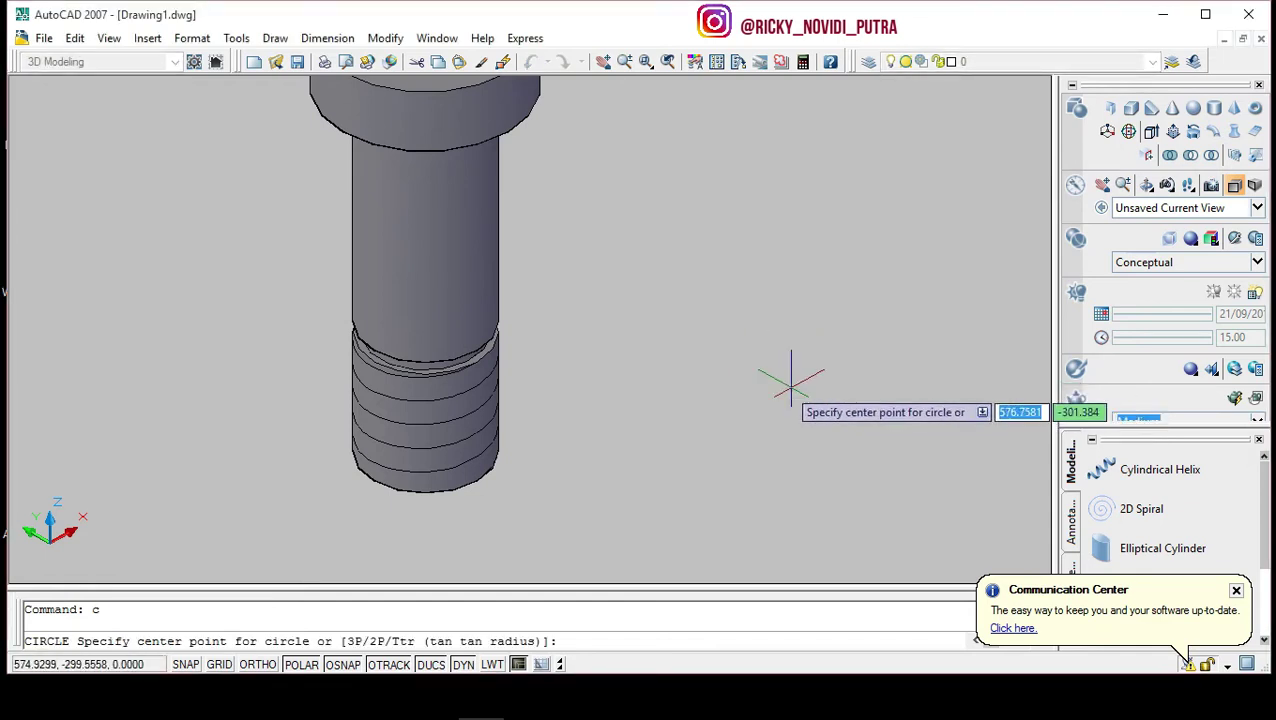
Draw a radius-8 circle beside the threaded end of the bolt.
{"action": "left_click", "coordinate": [740, 418]}
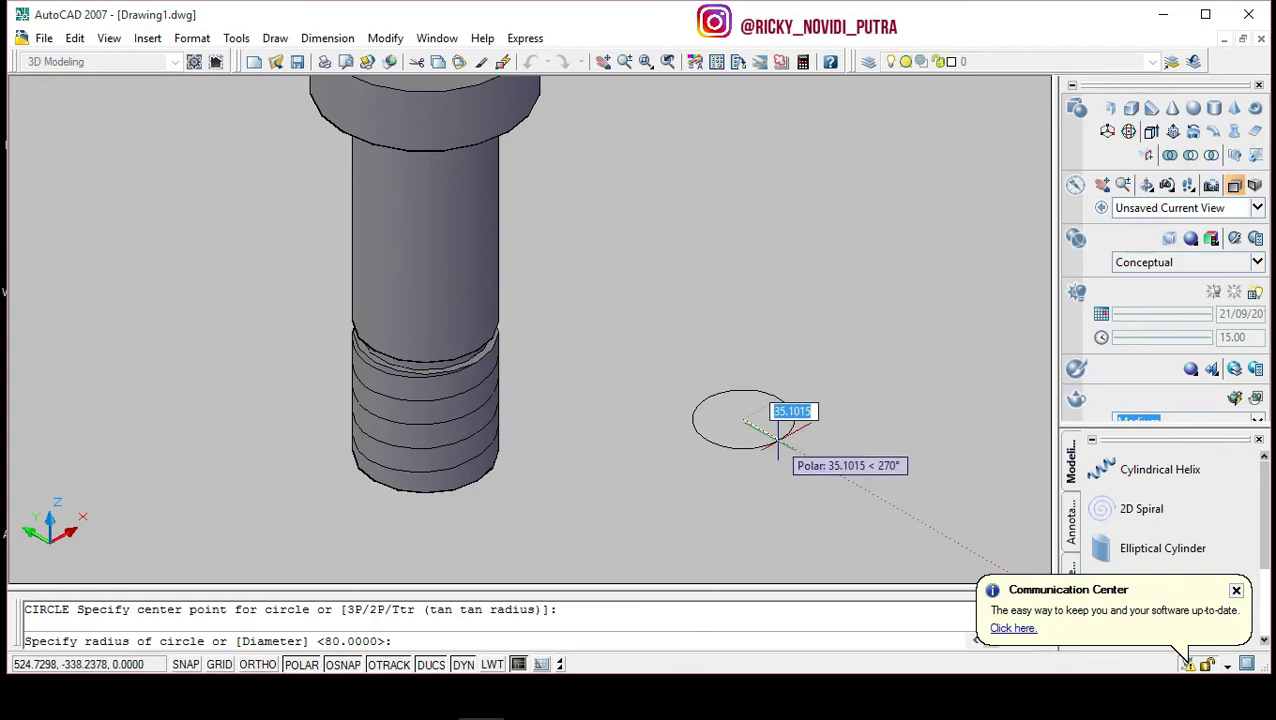
{"action": "type", "text": "8"}
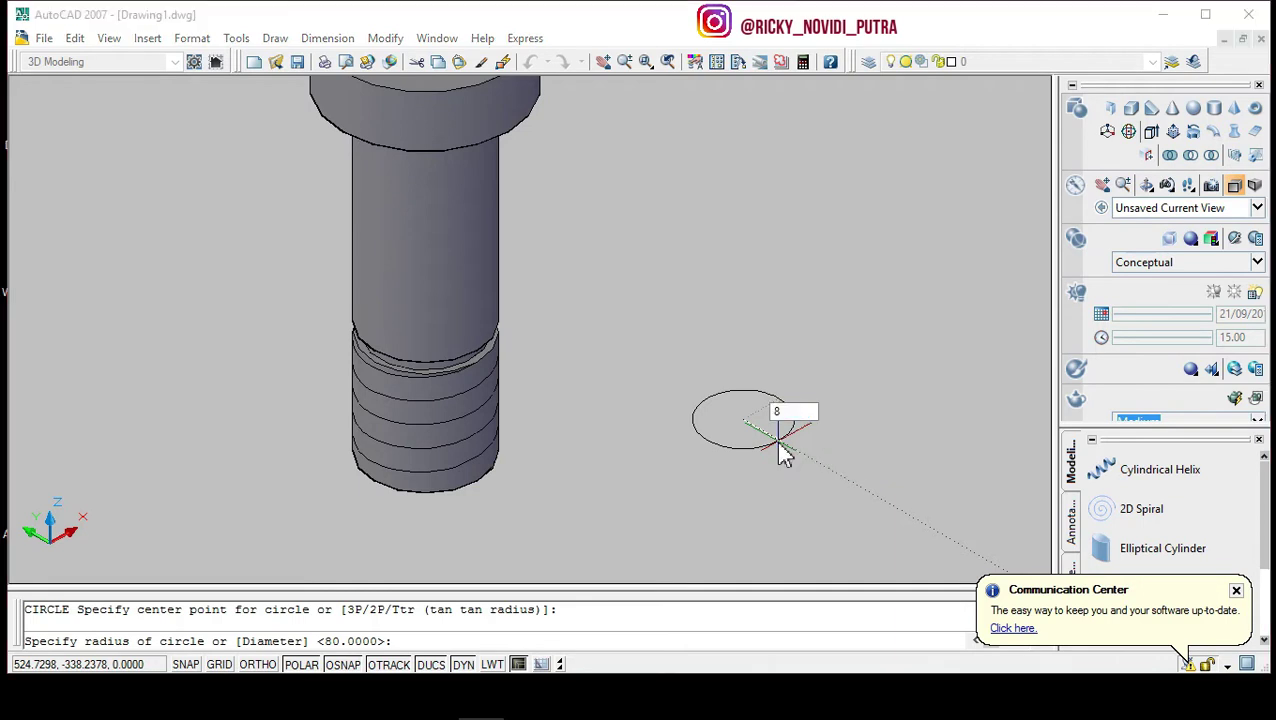
{"action": "key", "text": "Return"}
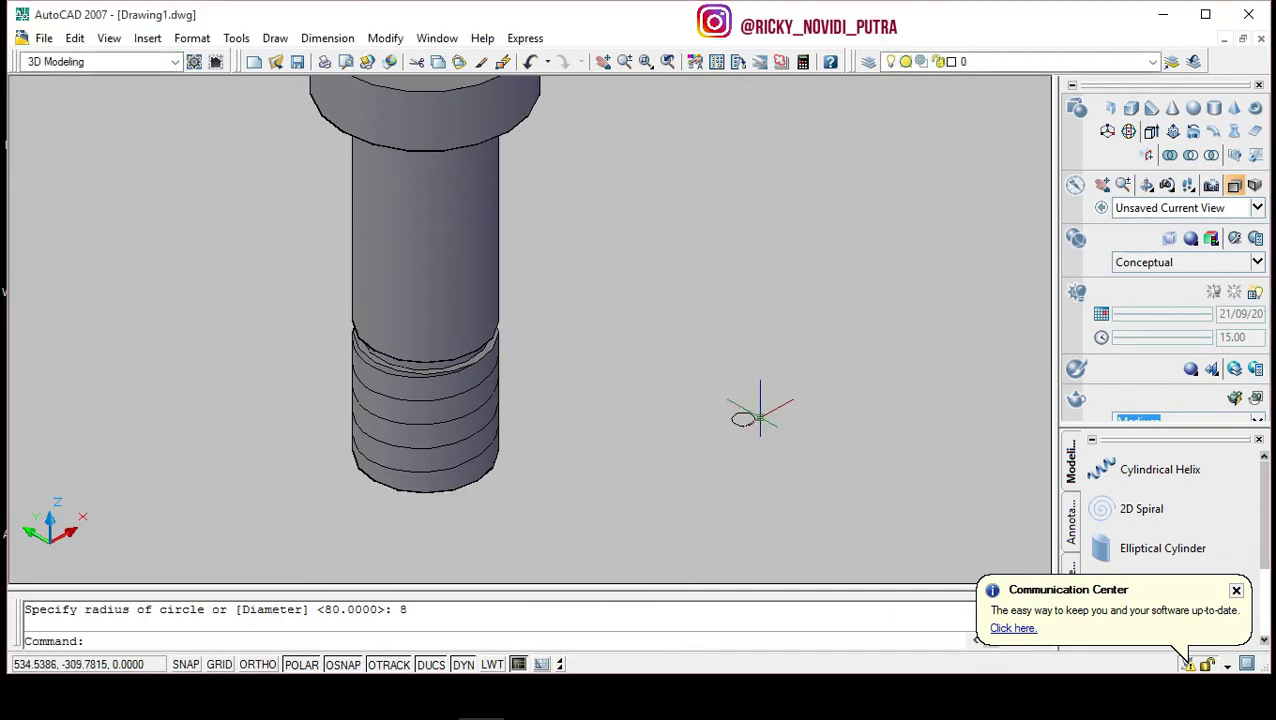
{"action": "scroll", "coordinate": [760, 418], "scroll_direction": "up", "scroll_amount": 2}
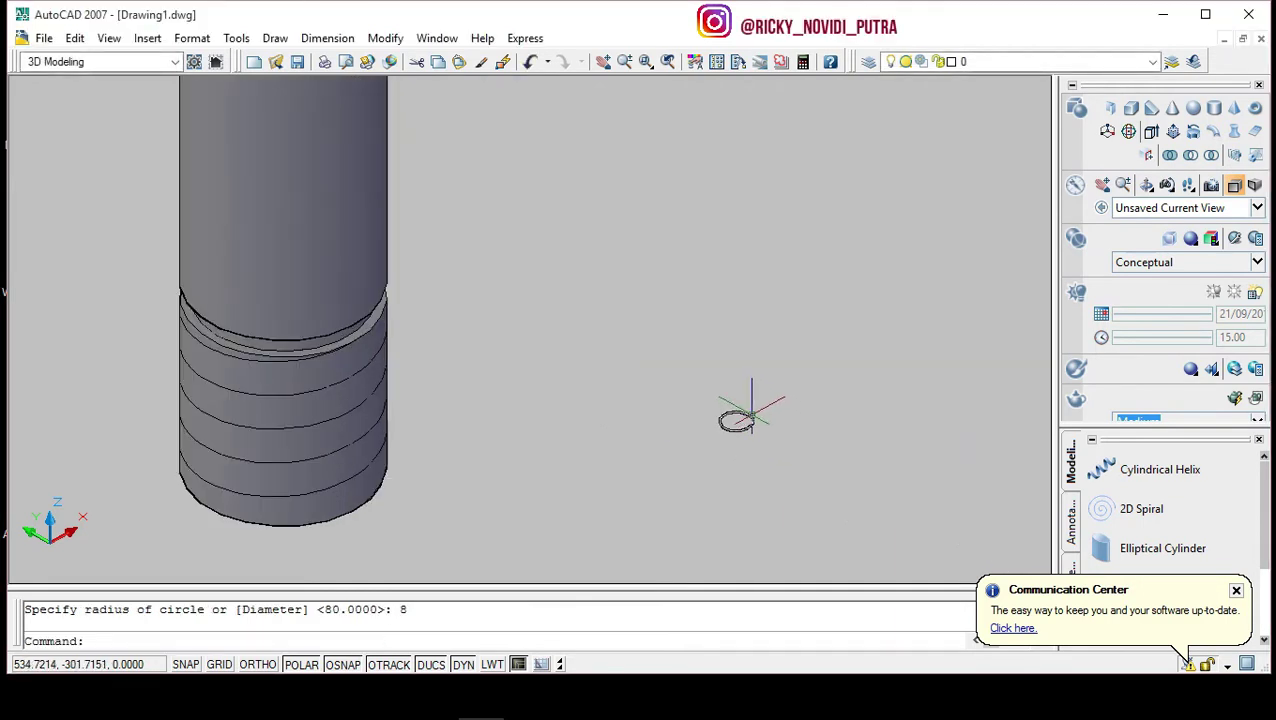
Sweep the radius-8 circle along the helix to create the coiled thread solid.
{"action": "left_click", "coordinate": [1216, 137]}
{"action": "left_click", "coordinate": [738, 430]}
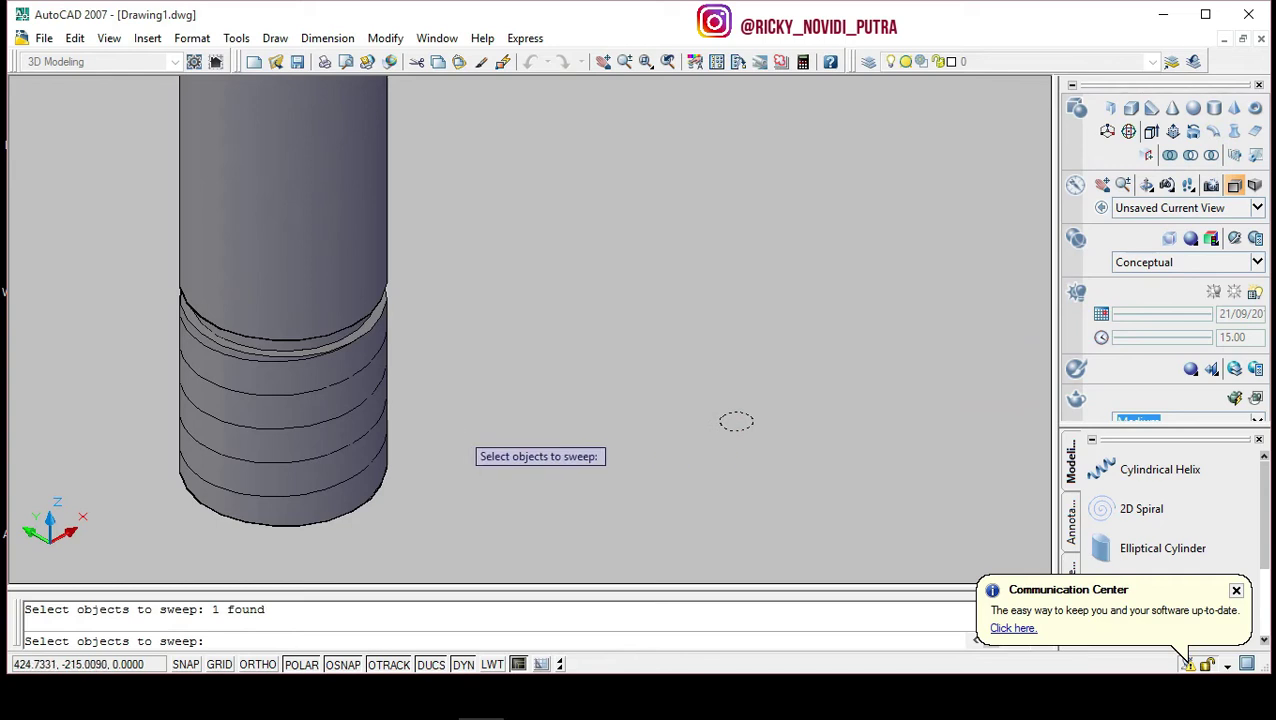
{"action": "key", "text": "Return"}
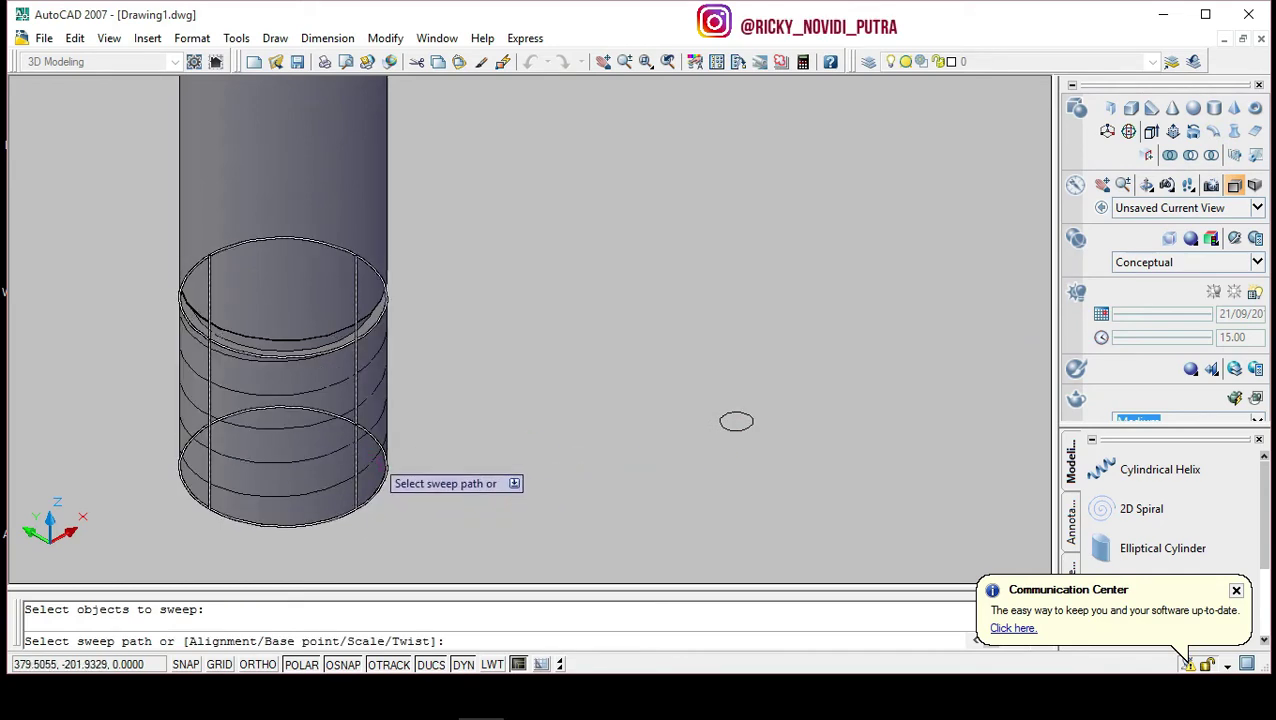
{"action": "left_click", "coordinate": [378, 468]}
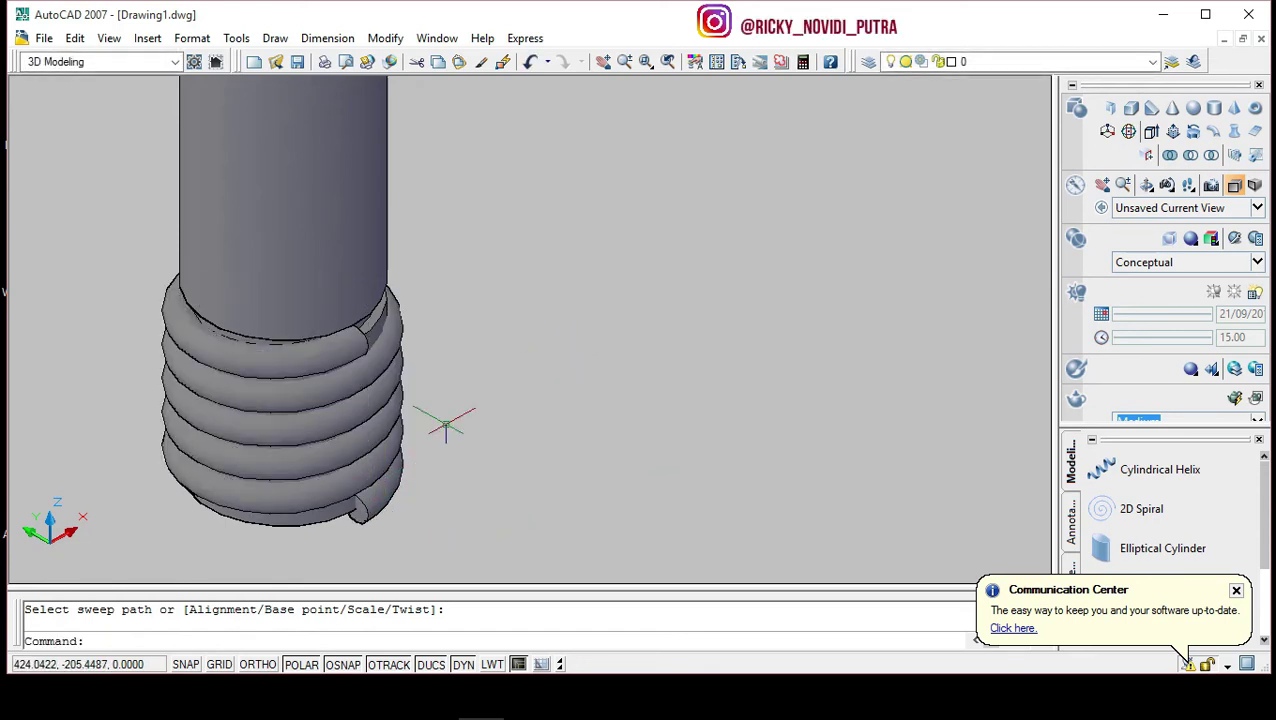
{"action": "middle_click_drag", "start_coordinate": [624, 633], "coordinate": [624, 557]}
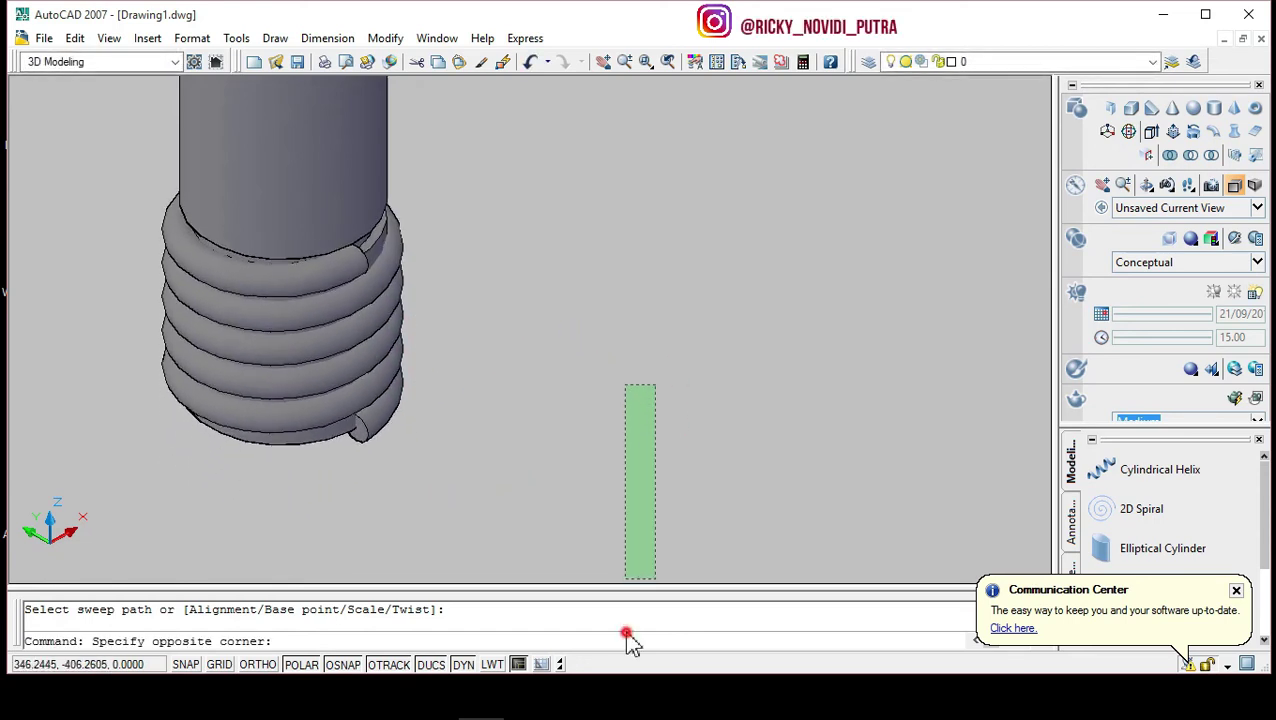
{"action": "left_click", "coordinate": [624, 557]}
{"action": "middle_click_drag", "start_coordinate": [68, 296], "coordinate": [161, 296]}
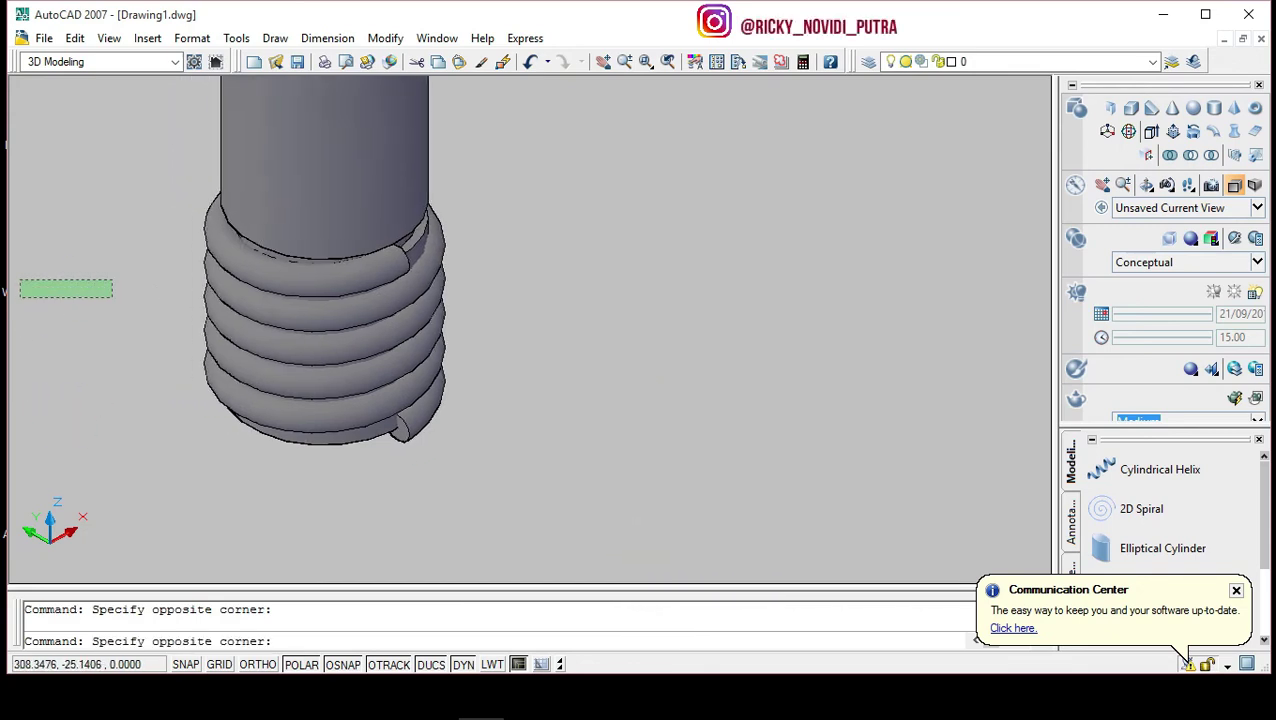
{"action": "left_click", "coordinate": [48, 230]}
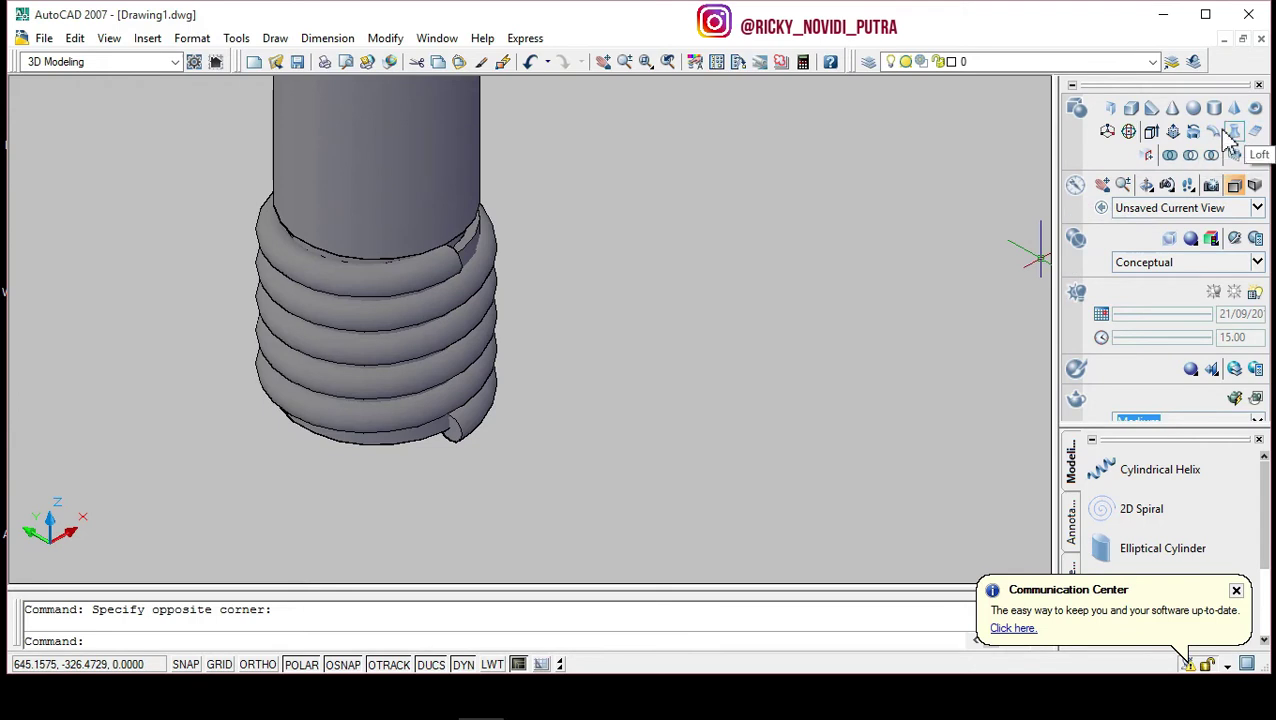
Subtract the swept coil from the bolt shank to cut the thread grooves.
{"action": "left_click", "coordinate": [1190, 155]}
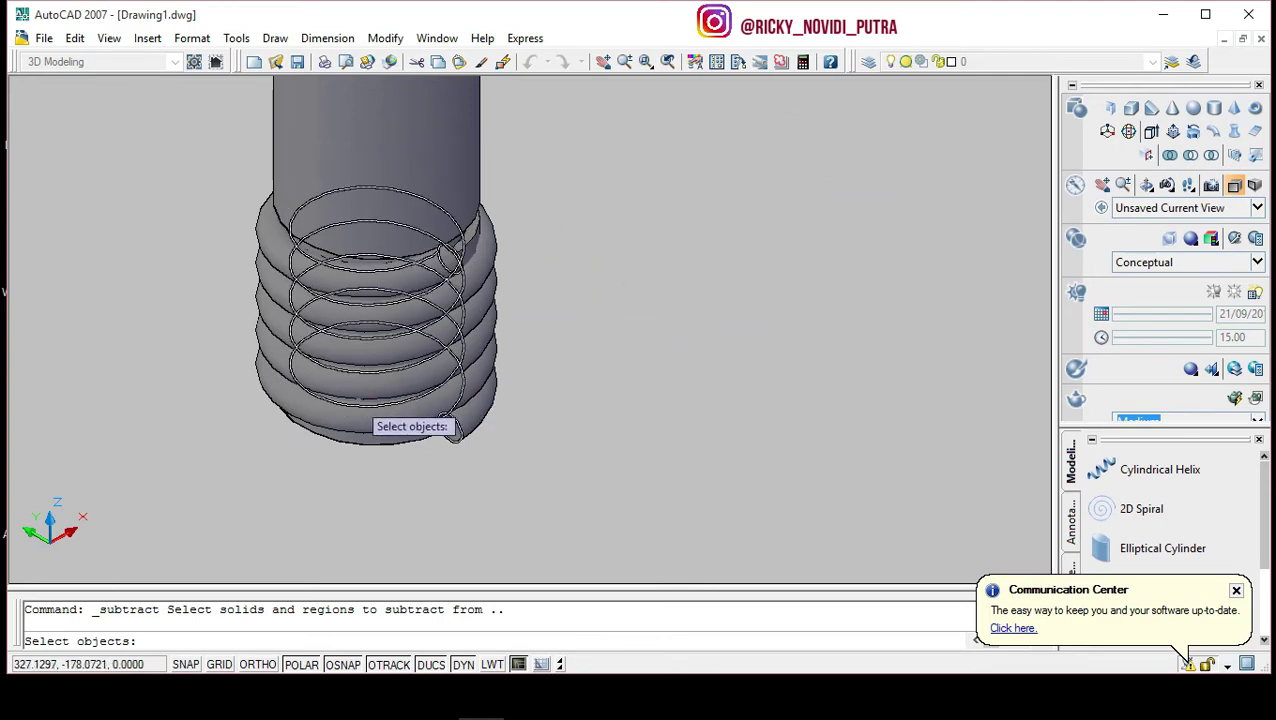
{"action": "left_click", "coordinate": [358, 442]}
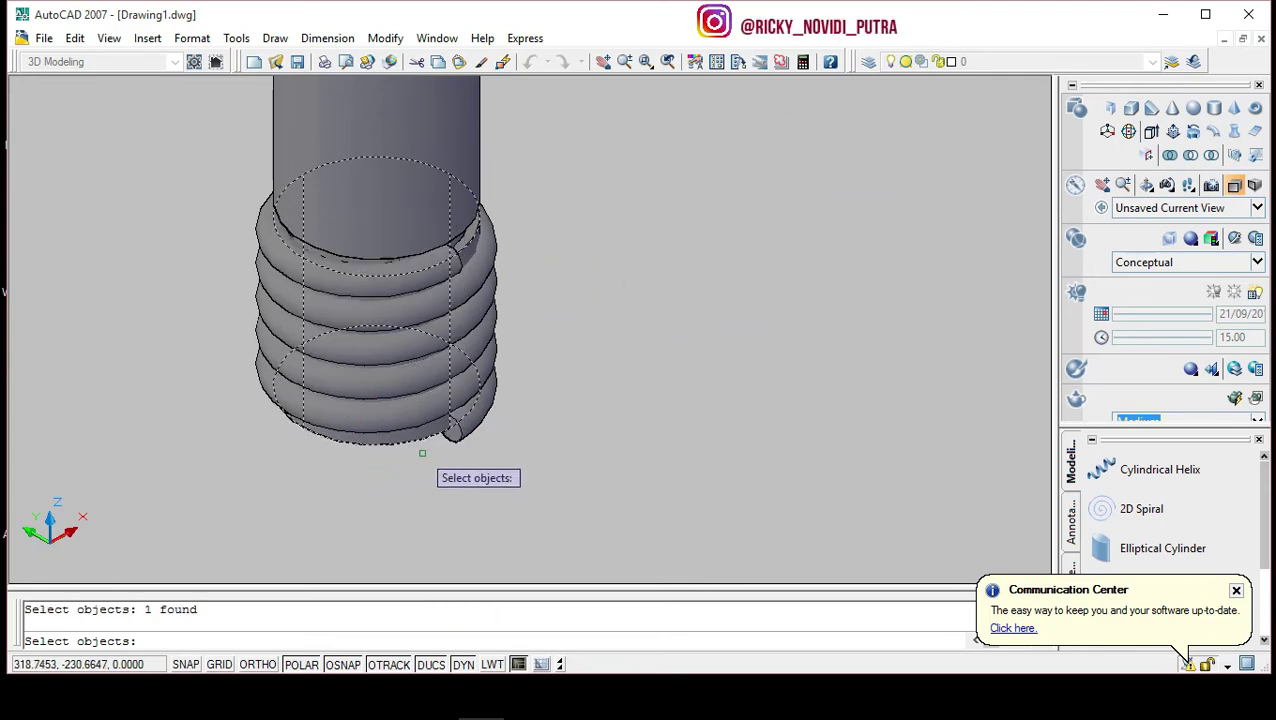
{"action": "key", "text": "Return"}
{"action": "left_click", "coordinate": [466, 430]}
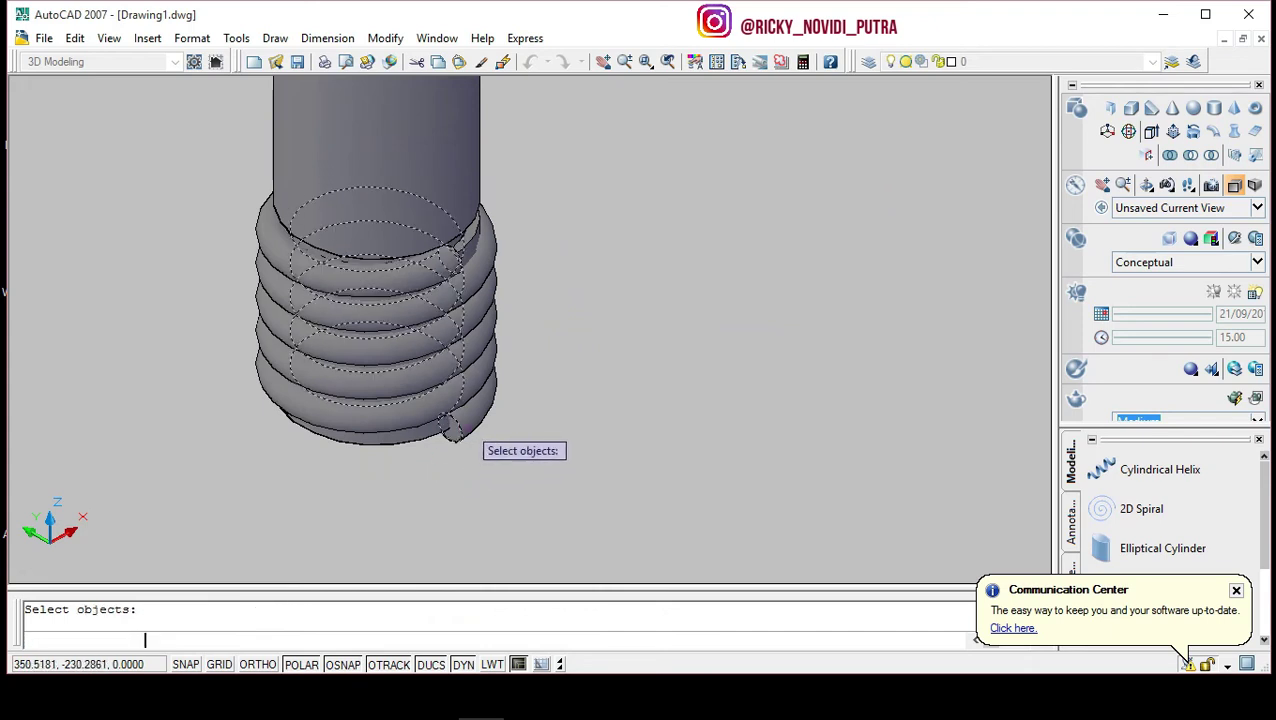
{"action": "key", "text": "Return"}
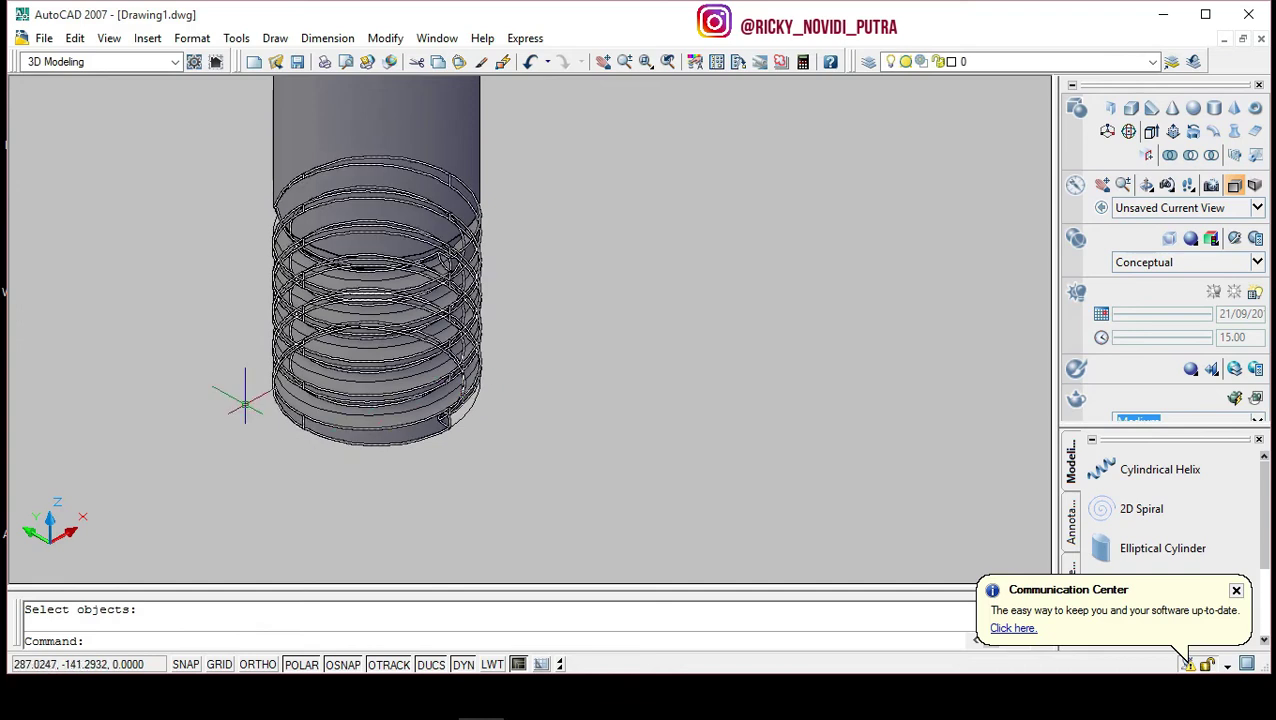
Delete the leftover helix from the drawing.
{"action": "left_click", "coordinate": [470, 412]}
{"action": "key", "text": "Delete"}
{"action": "left_click", "coordinate": [650, 370]}
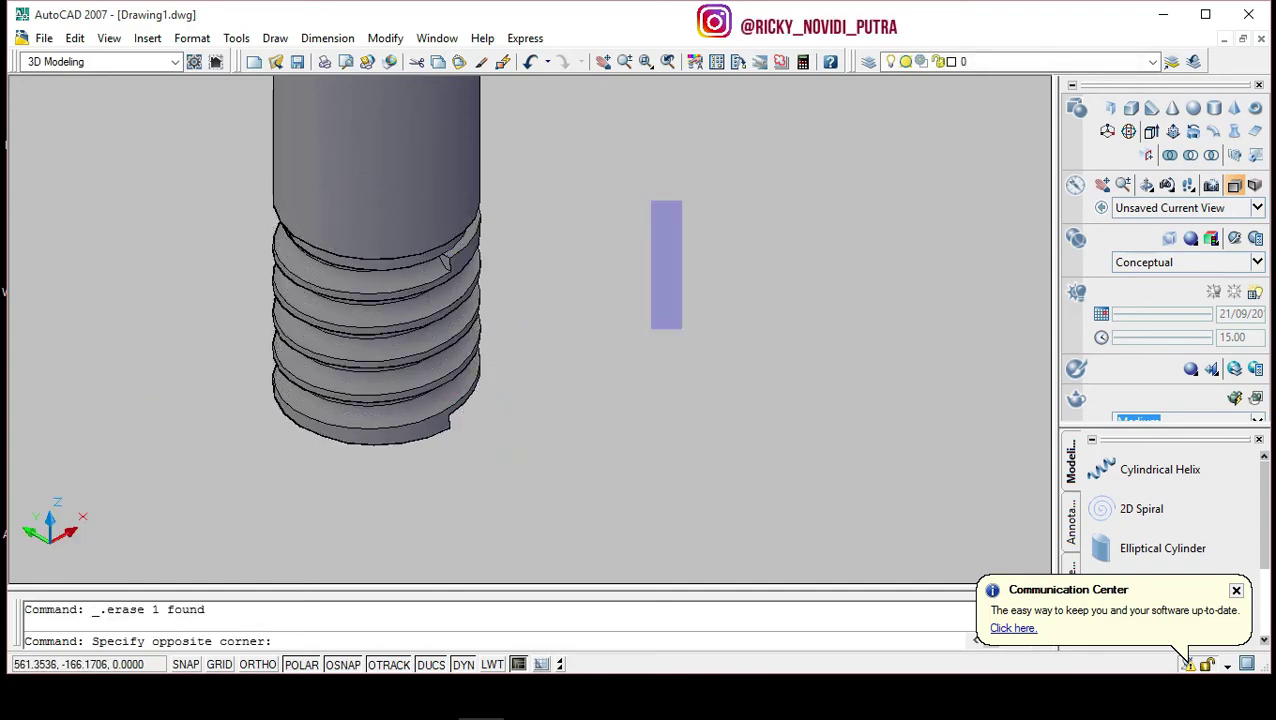
{"action": "left_click", "coordinate": [685, 301]}
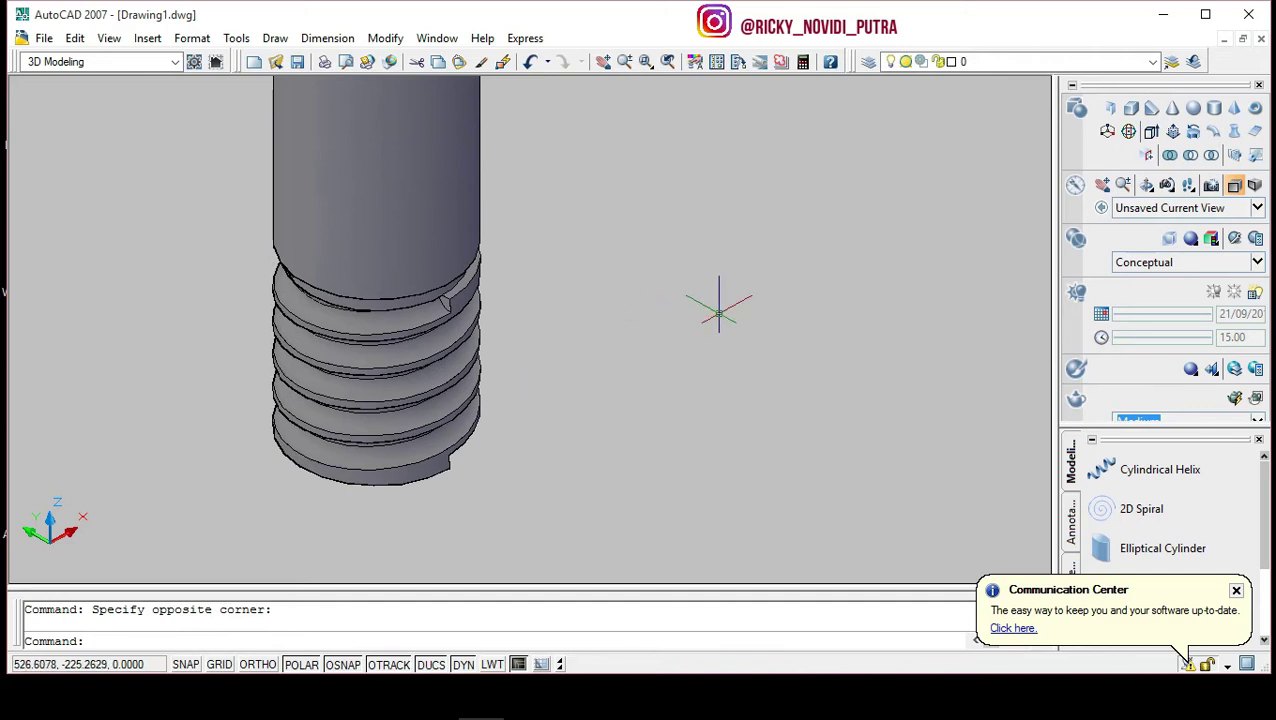
{"action": "type", "text": "orbit"}
{"action": "key", "text": "Return"}
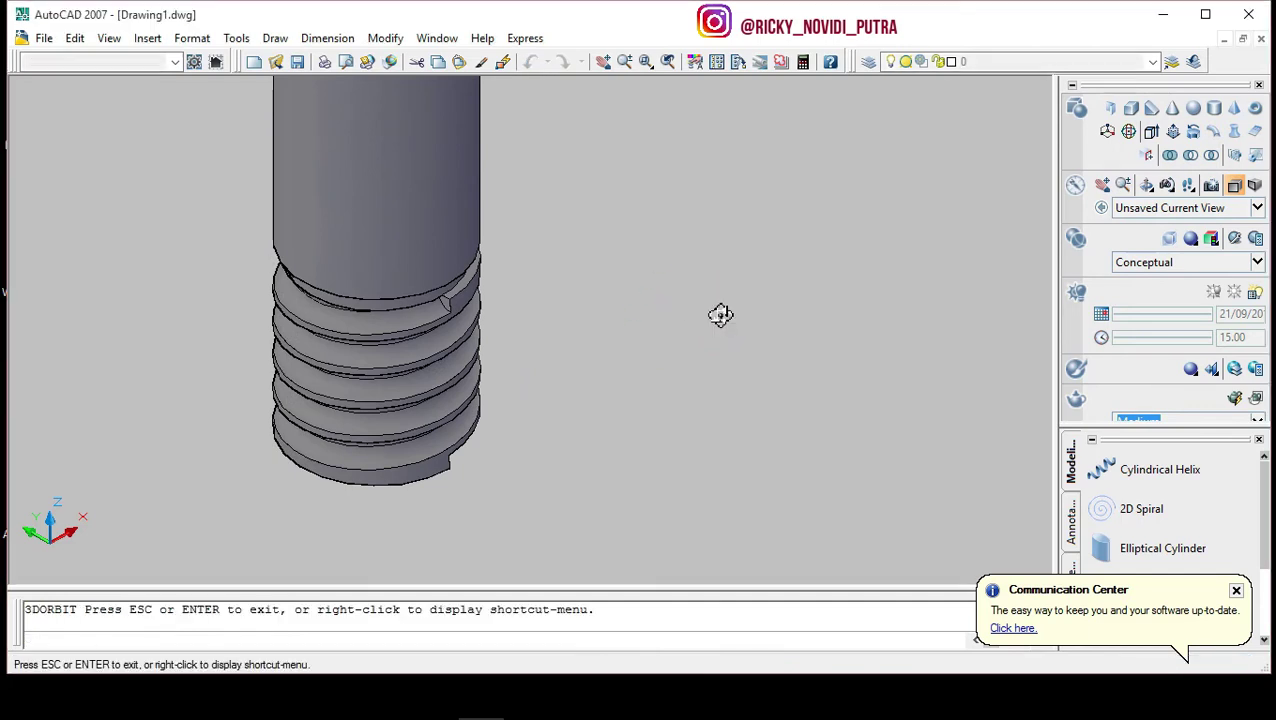
Orbit to an elevated angle and pan so the whole bolt, head and threaded end, sits centred.
{"action": "mouse_move", "coordinate": [692, 330]}
{"action": "left_mouse_down"}
{"action": "mouse_move", "coordinate": [600, 175]}
{"action": "mouse_move", "coordinate": [510, 137]}
{"action": "mouse_move", "coordinate": [225, 259]}
{"action": "mouse_move", "coordinate": [275, 294]}
{"action": "mouse_move", "coordinate": [276, 201]}
{"action": "mouse_move", "coordinate": [271, 273]}
{"action": "mouse_move", "coordinate": [339, 362]}
{"action": "mouse_move", "coordinate": [675, 347]}
{"action": "mouse_move", "coordinate": [670, 243]}
{"action": "mouse_move", "coordinate": [661, 271]}
{"action": "mouse_move", "coordinate": [561, 228]}
{"action": "mouse_move", "coordinate": [684, 259]}
{"action": "mouse_move", "coordinate": [709, 131]}
{"action": "mouse_move", "coordinate": [665, 213]}
{"action": "mouse_move", "coordinate": [567, 490]}
{"action": "mouse_move", "coordinate": [649, 205]}
{"action": "mouse_move", "coordinate": [556, 210]}
{"action": "mouse_move", "coordinate": [615, 211]}
{"action": "mouse_move", "coordinate": [641, 245]}
{"action": "mouse_move", "coordinate": [652, 240]}
{"action": "left_mouse_up"}
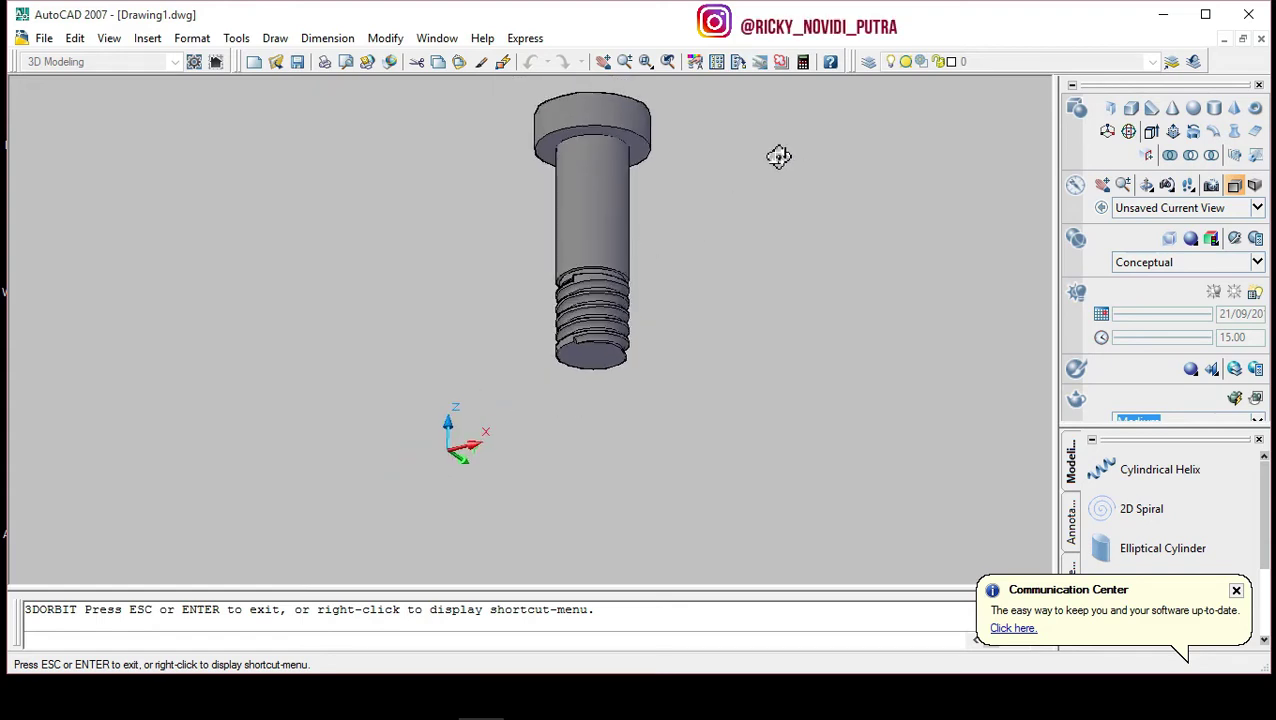
{"action": "left_click", "coordinate": [605, 59]}
{"action": "mouse_move", "coordinate": [701, 225]}
{"action": "left_mouse_down"}
{"action": "mouse_move", "coordinate": [634, 381]}
{"action": "mouse_move", "coordinate": [695, 284]}
{"action": "left_mouse_up"}
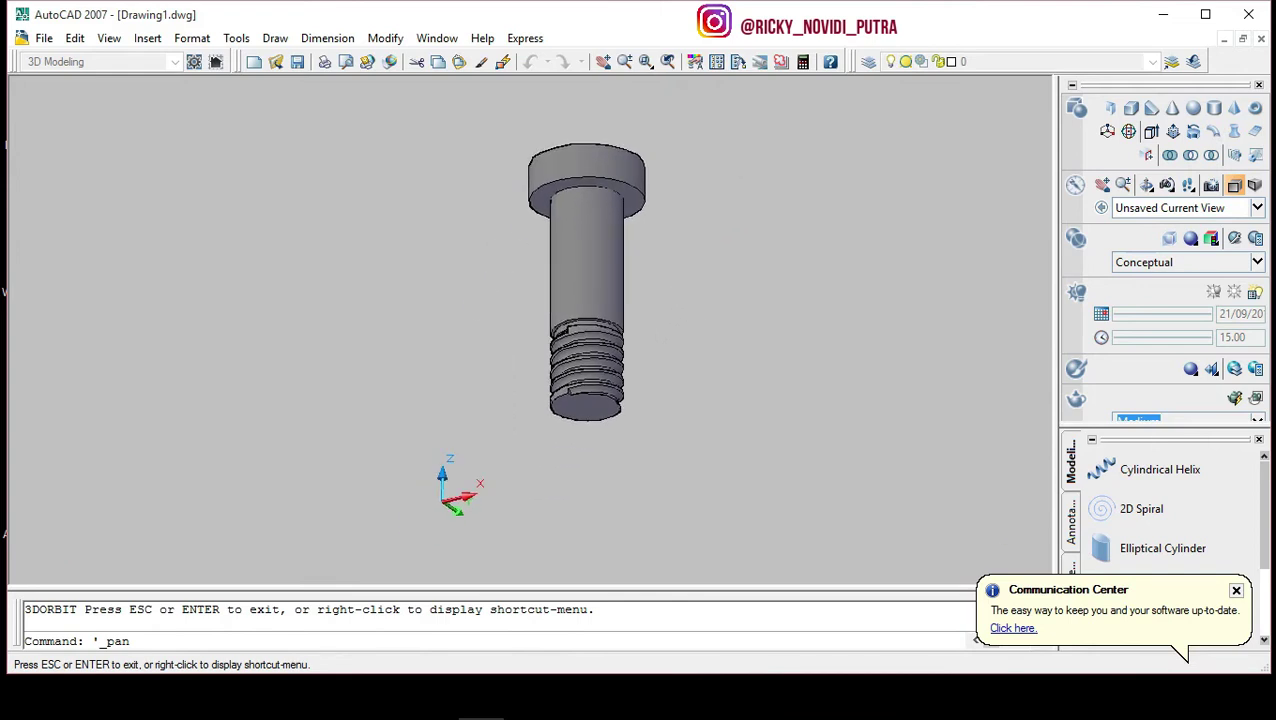
{"action": "key", "text": "Escape"}
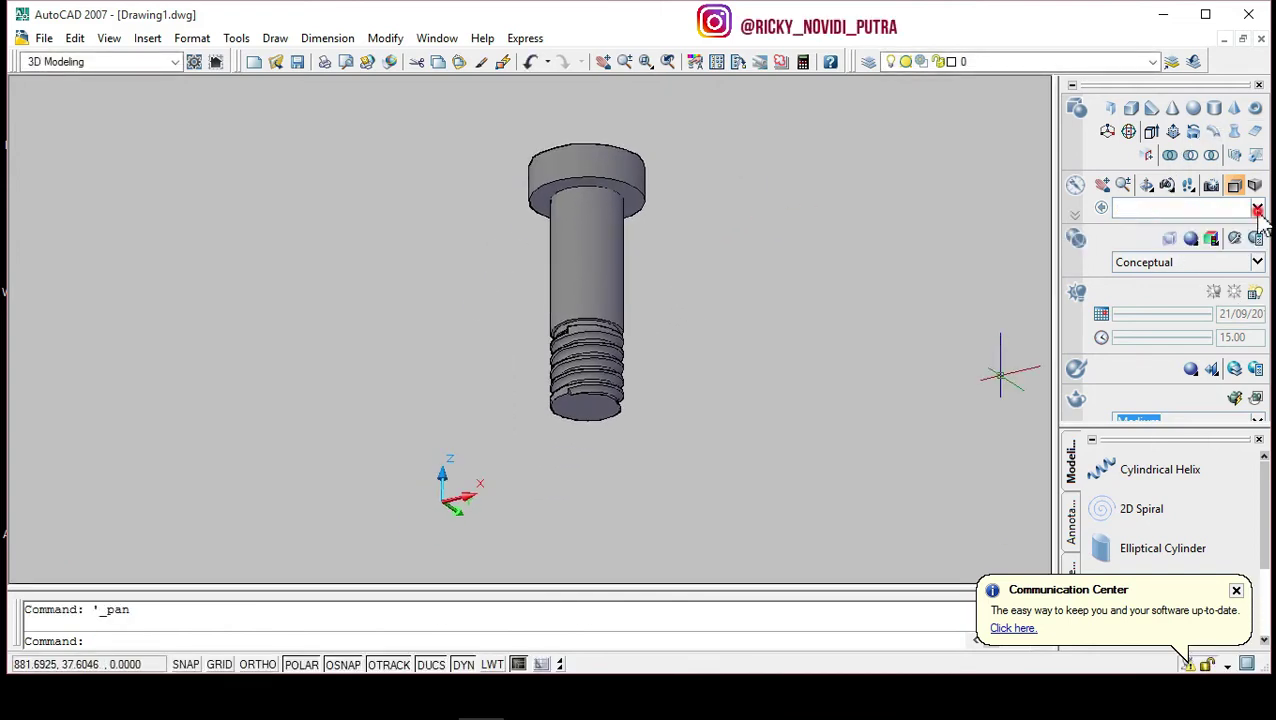
Look at the bolt straight down from the Top preset view.
{"action": "left_click", "coordinate": [1258, 210]}
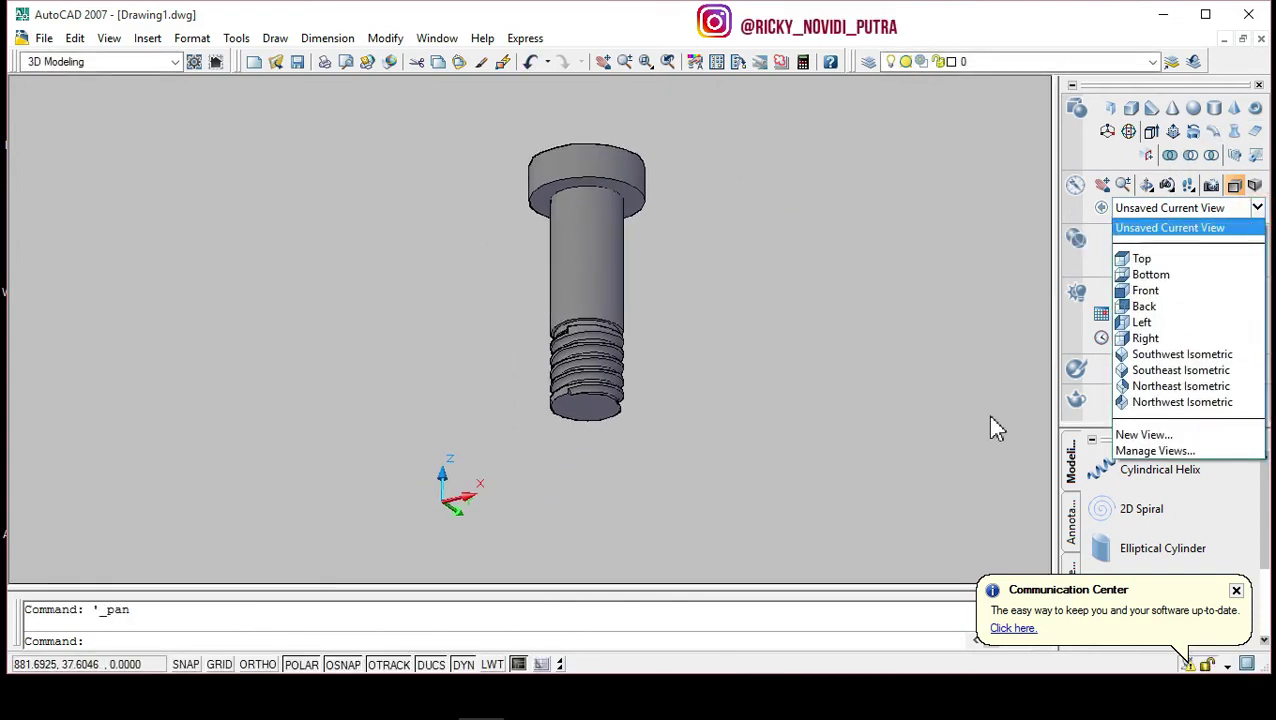
{"action": "left_click", "coordinate": [1140, 262]}
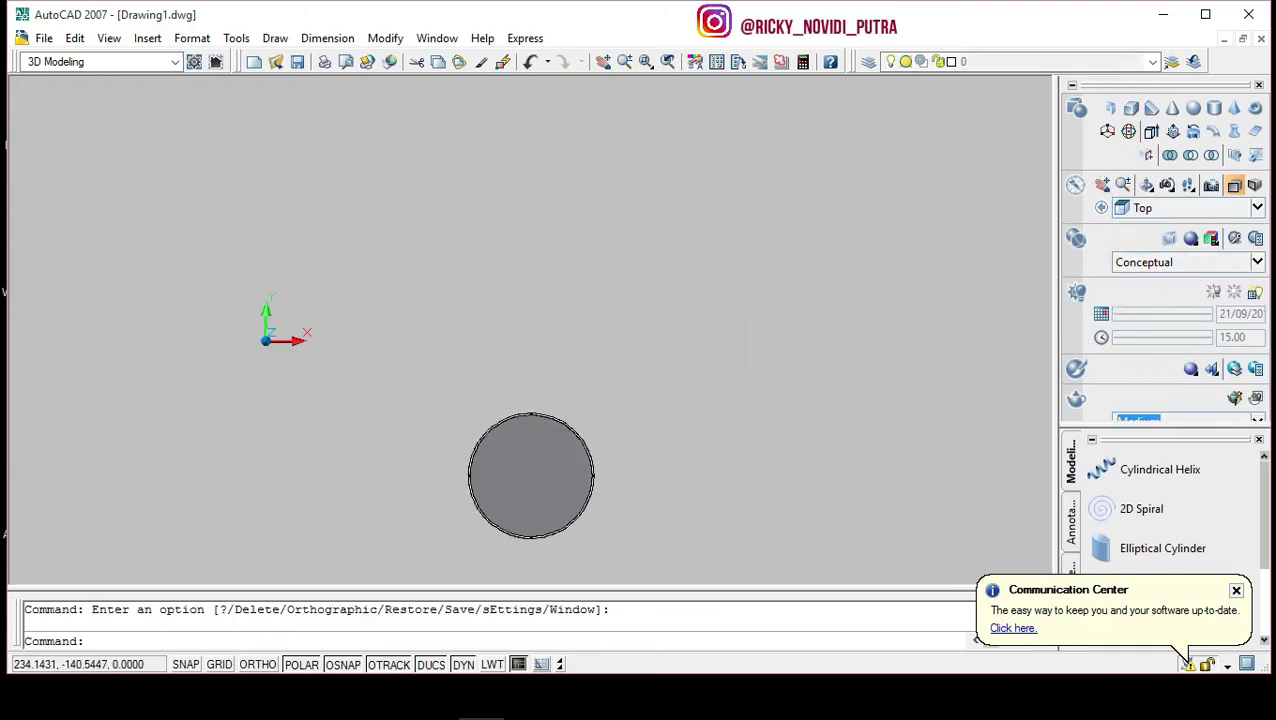
{"action": "scroll", "coordinate": [678, 465], "scroll_direction": "down", "scroll_amount": 3}
{"action": "scroll", "coordinate": [685, 458], "scroll_direction": "up", "scroll_amount": 5}
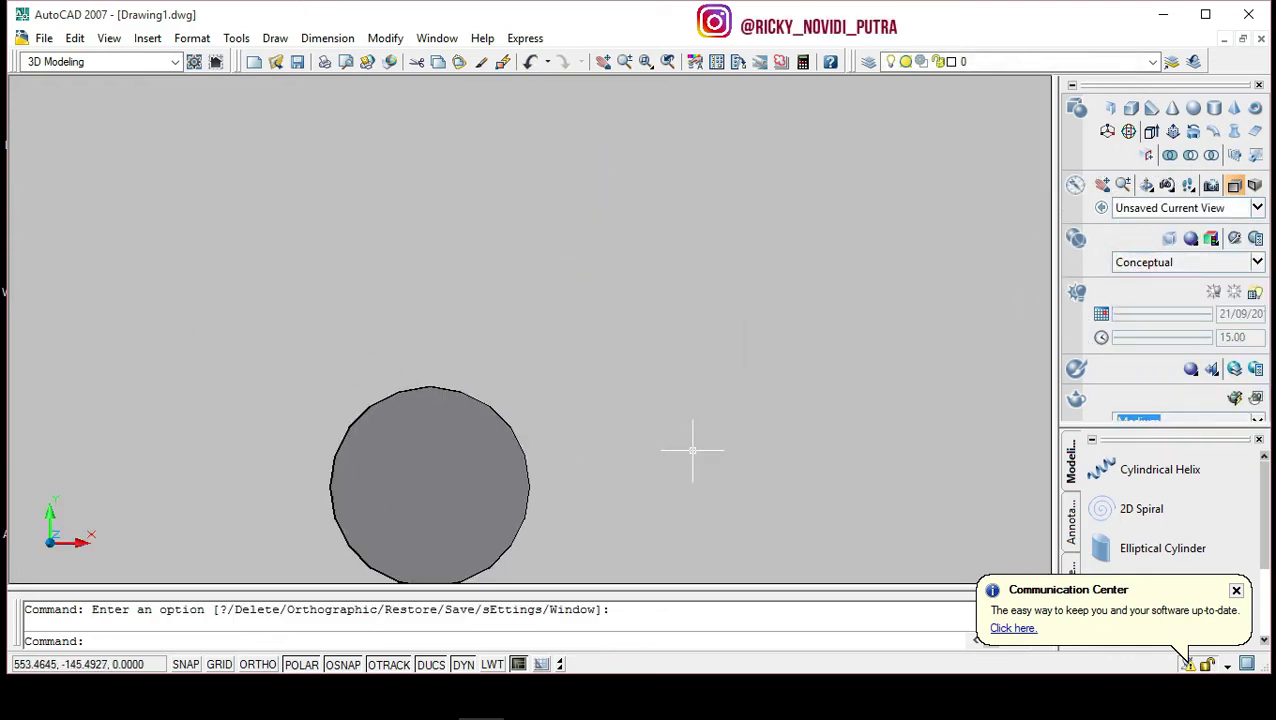
Switch the visual style from Conceptual to 2D Wireframe.
{"action": "left_click", "coordinate": [1163, 266]}
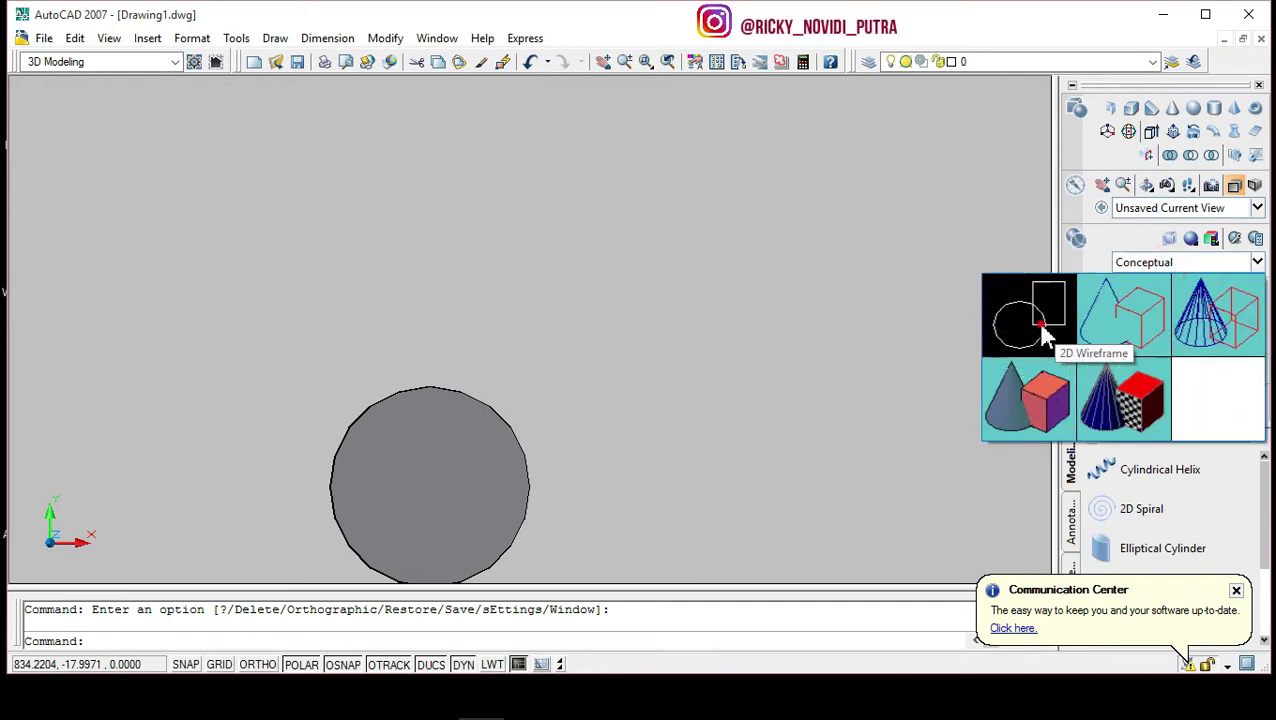
{"action": "left_click", "coordinate": [1041, 330]}
{"action": "left_click", "coordinate": [719, 580]}
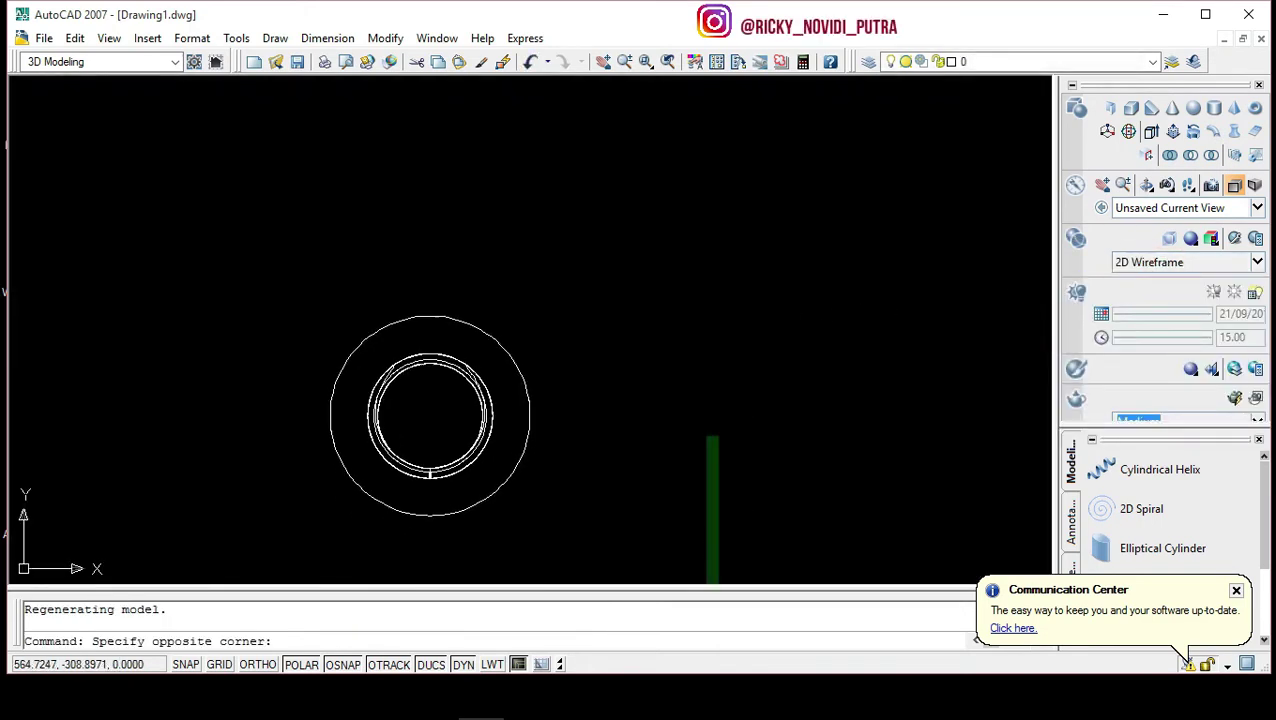
{"action": "left_click", "coordinate": [655, 495]}
{"action": "left_click", "coordinate": [110, 424]}
Pan the drawing to the right and clear the stray selection window.
{"action": "middle_click_drag", "start_coordinate": [40, 400], "coordinate": [113, 400]}
{"action": "middle_click_drag", "start_coordinate": [115, 350], "coordinate": [157, 348]}
{"action": "left_click", "coordinate": [192, 349]}
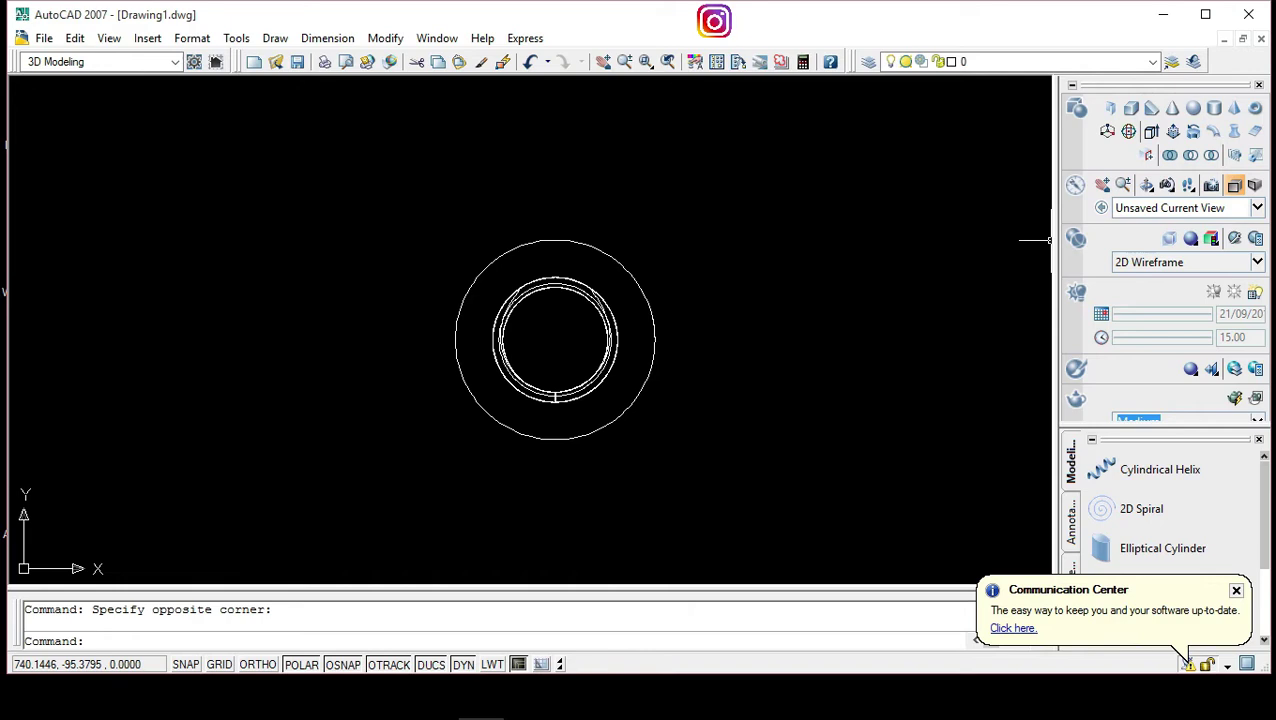
{"action": "scroll", "coordinate": [701, 311], "scroll_direction": "up", "scroll_amount": 3}
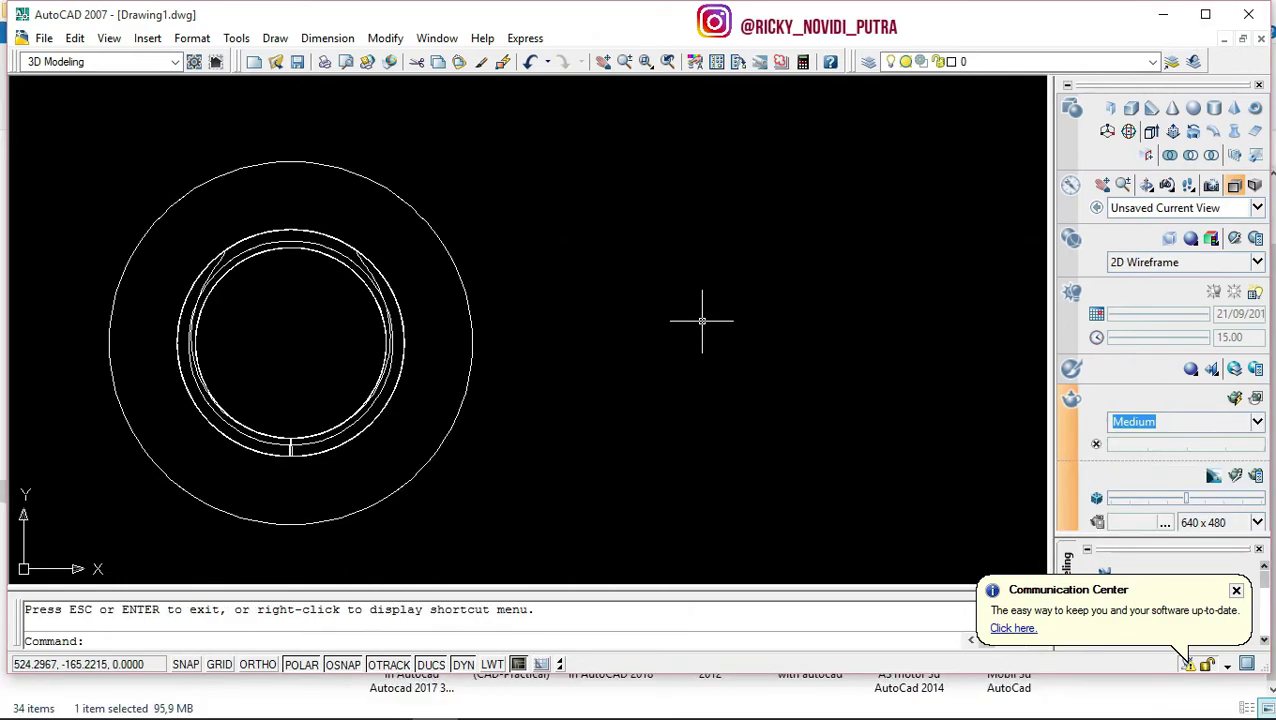
{"action": "type", "text": "c"}
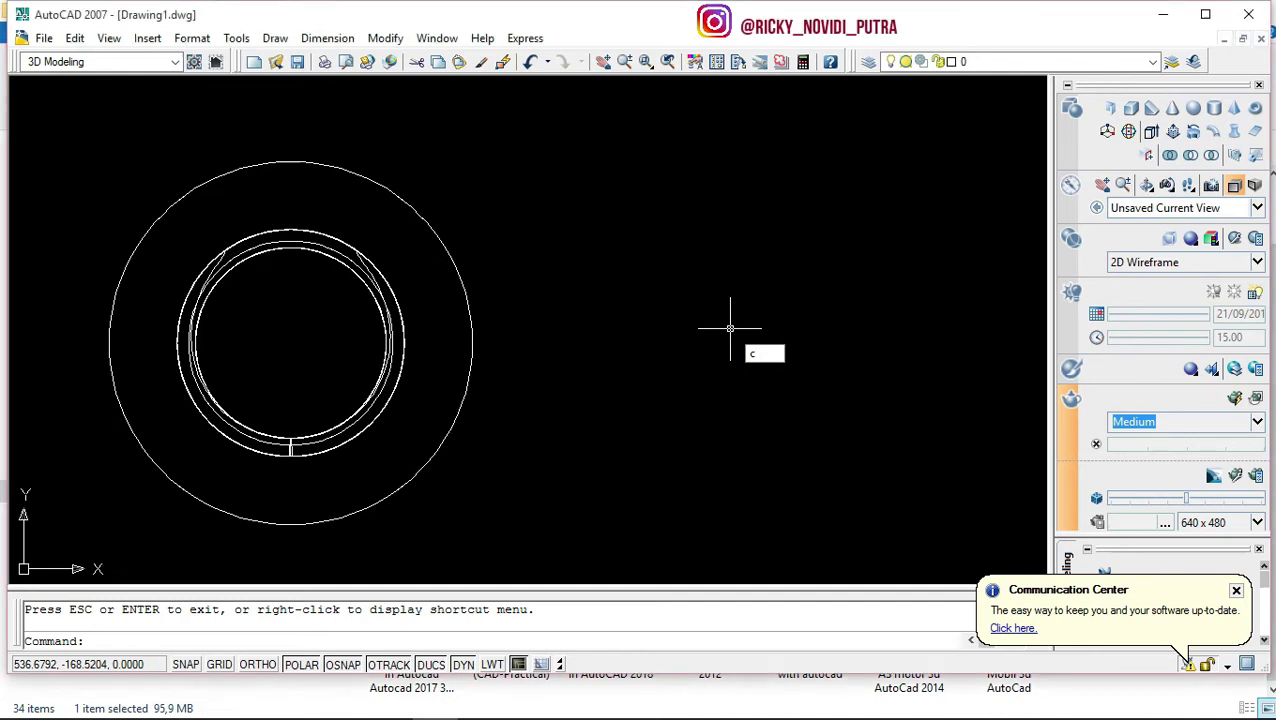
Draw a radius-160 circle right of the bolt and pan it into view.
{"action": "key", "text": "Return"}
{"action": "left_click", "coordinate": [913, 323]}
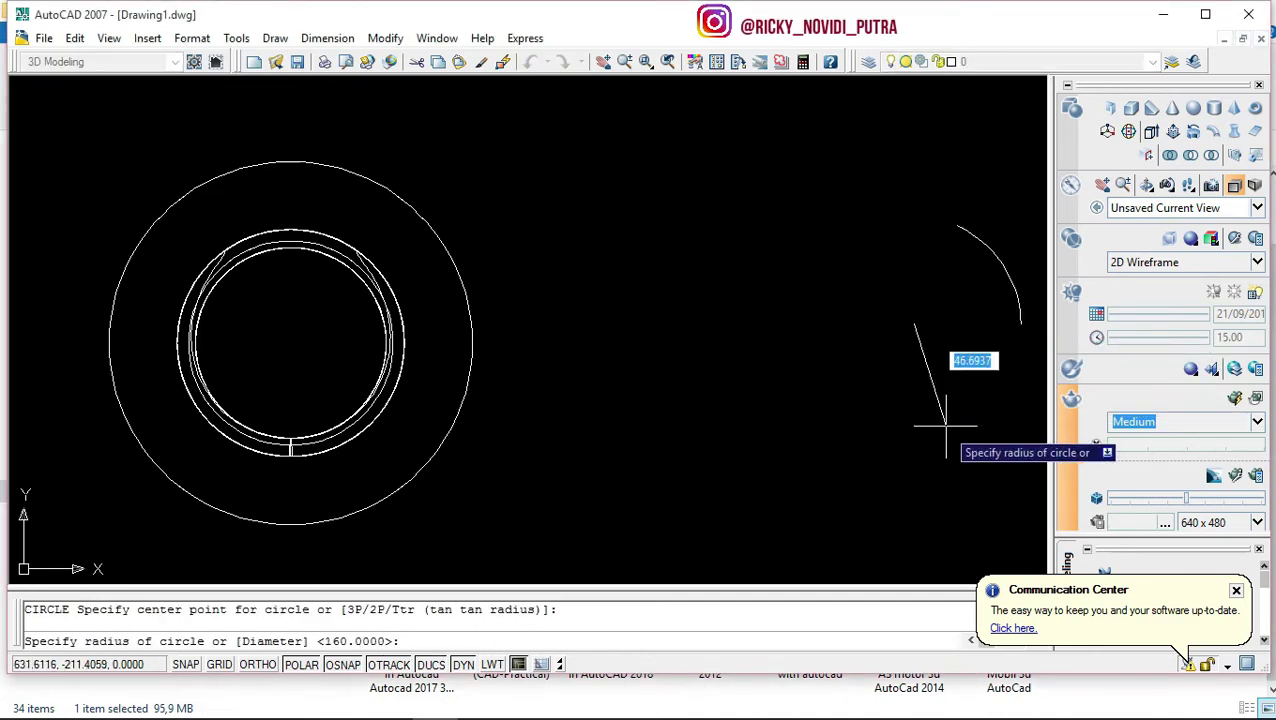
{"action": "type", "text": "160"}
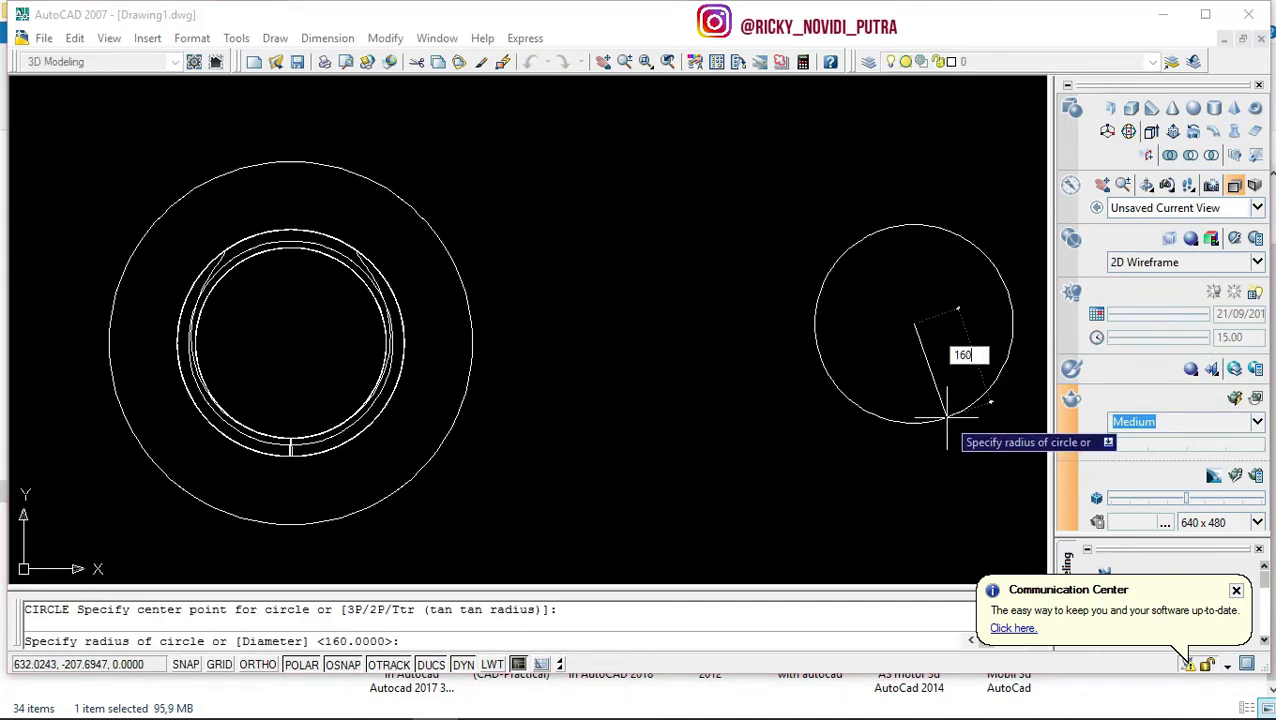
{"action": "key", "text": "Return"}
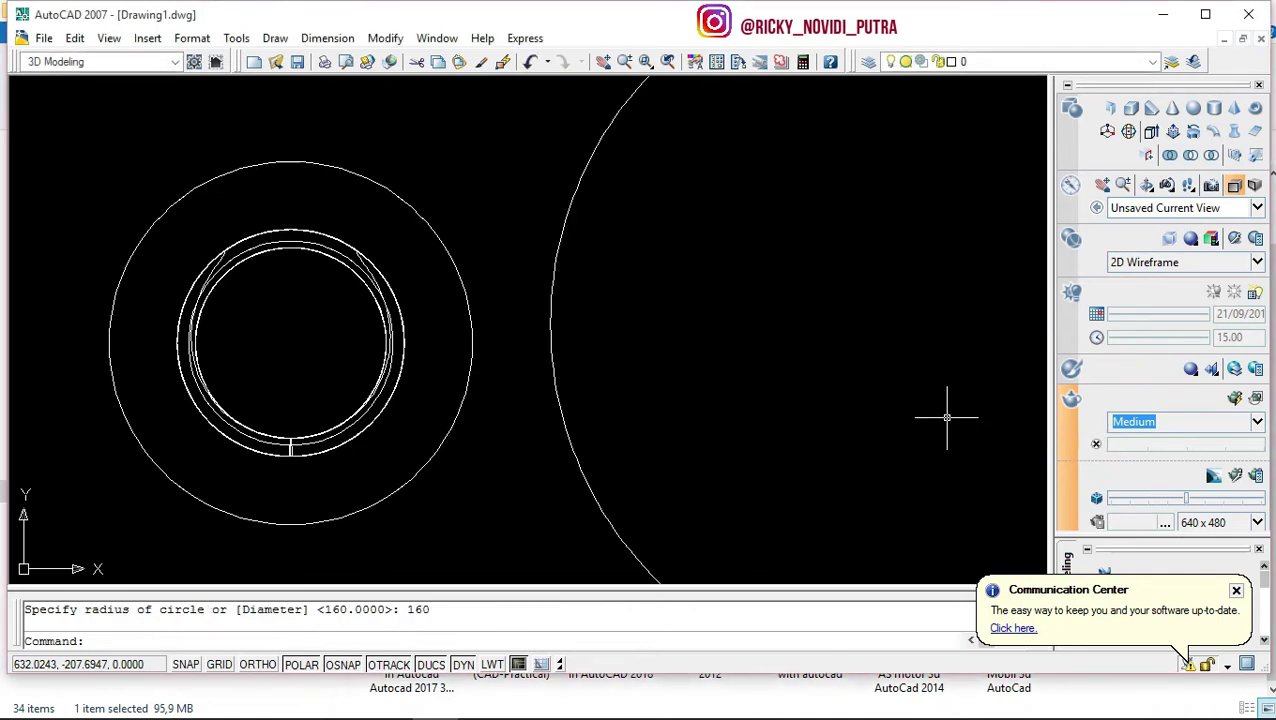
{"action": "scroll", "coordinate": [947, 418], "scroll_direction": "down", "scroll_amount": 2}
{"action": "middle_click_drag", "start_coordinate": [1019, 440], "coordinate": [812, 440]}
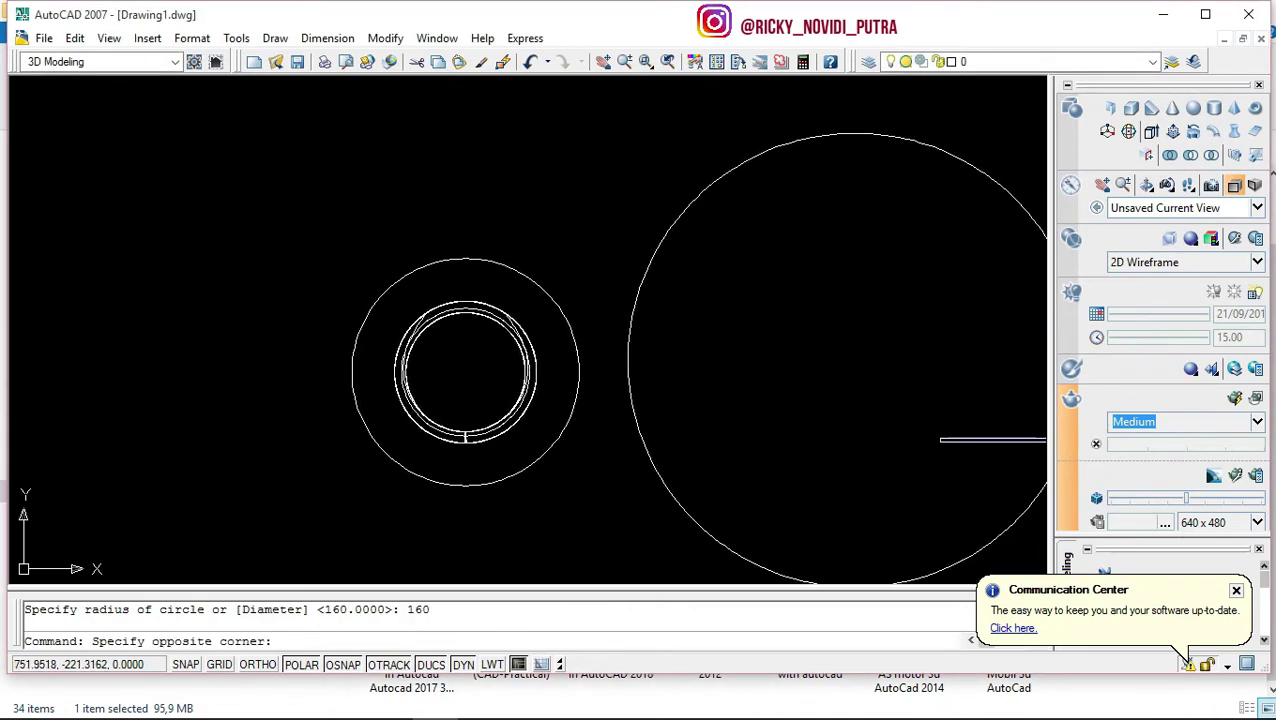
{"action": "left_click", "coordinate": [806, 441]}
{"action": "left_click", "coordinate": [737, 391]}
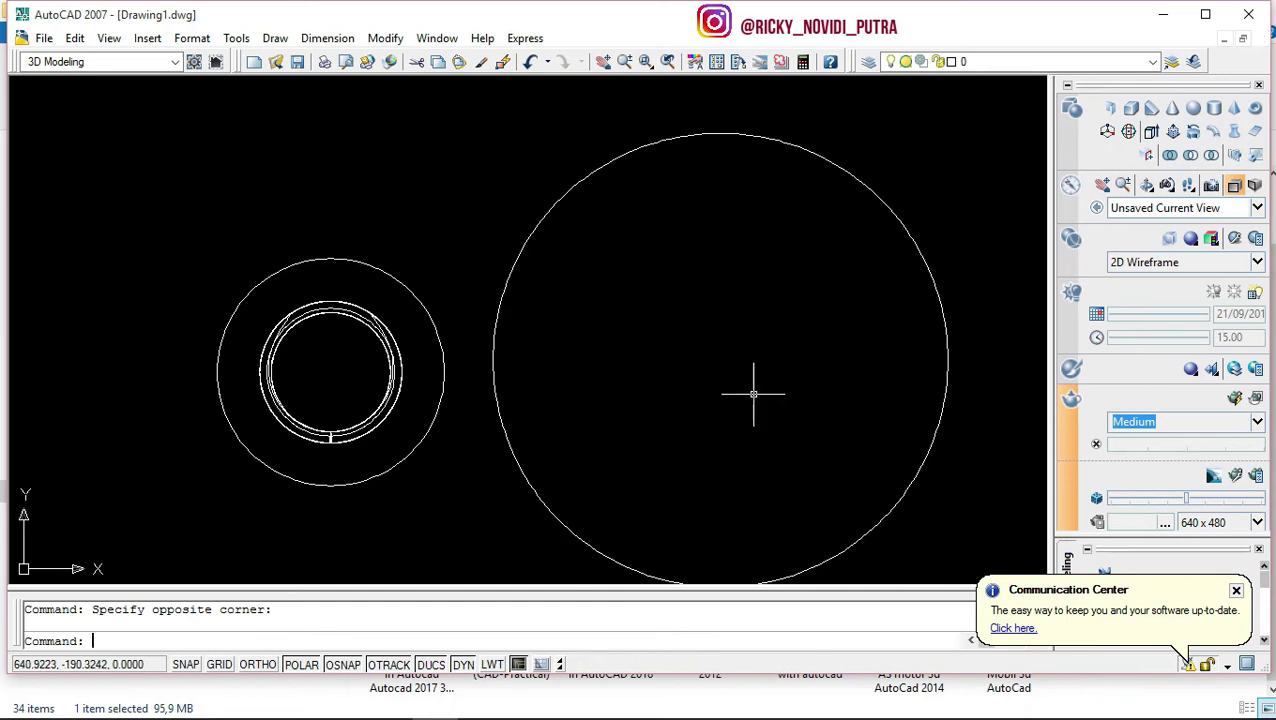
Add radius-80 and radius-45 circles sharing the large circle's centre.
{"action": "type", "text": "c"}
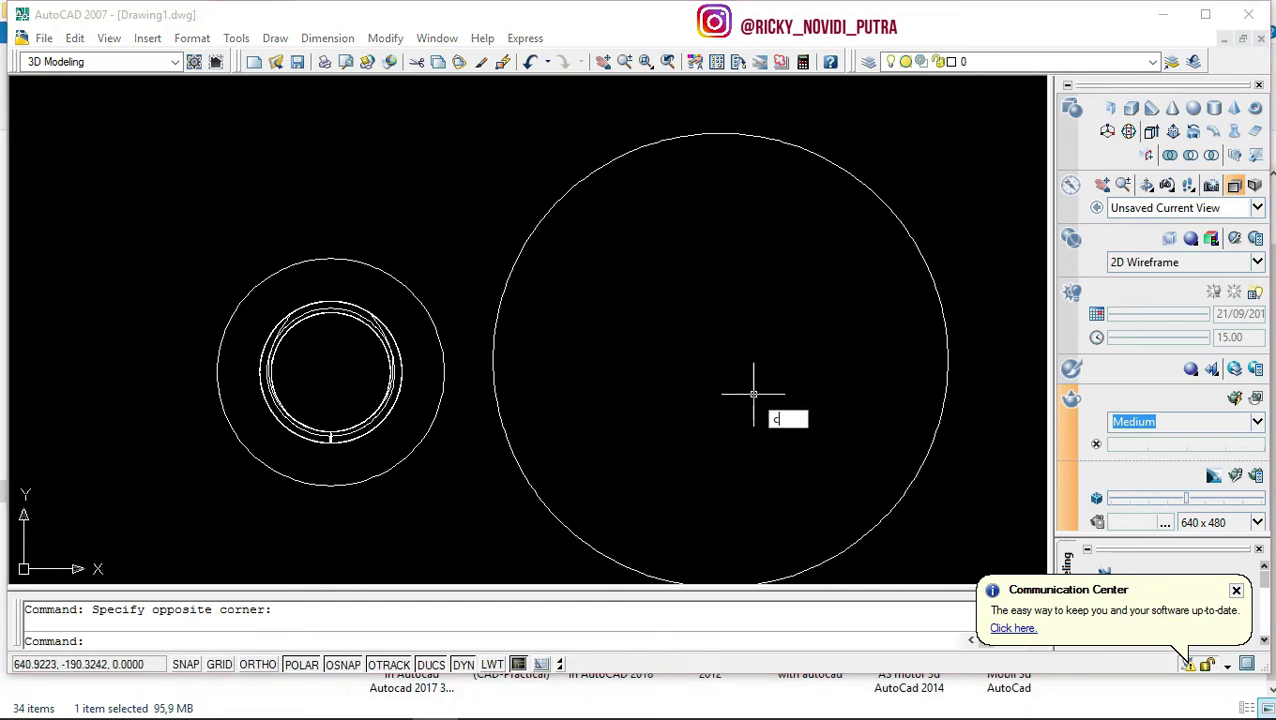
{"action": "key", "text": "Return"}
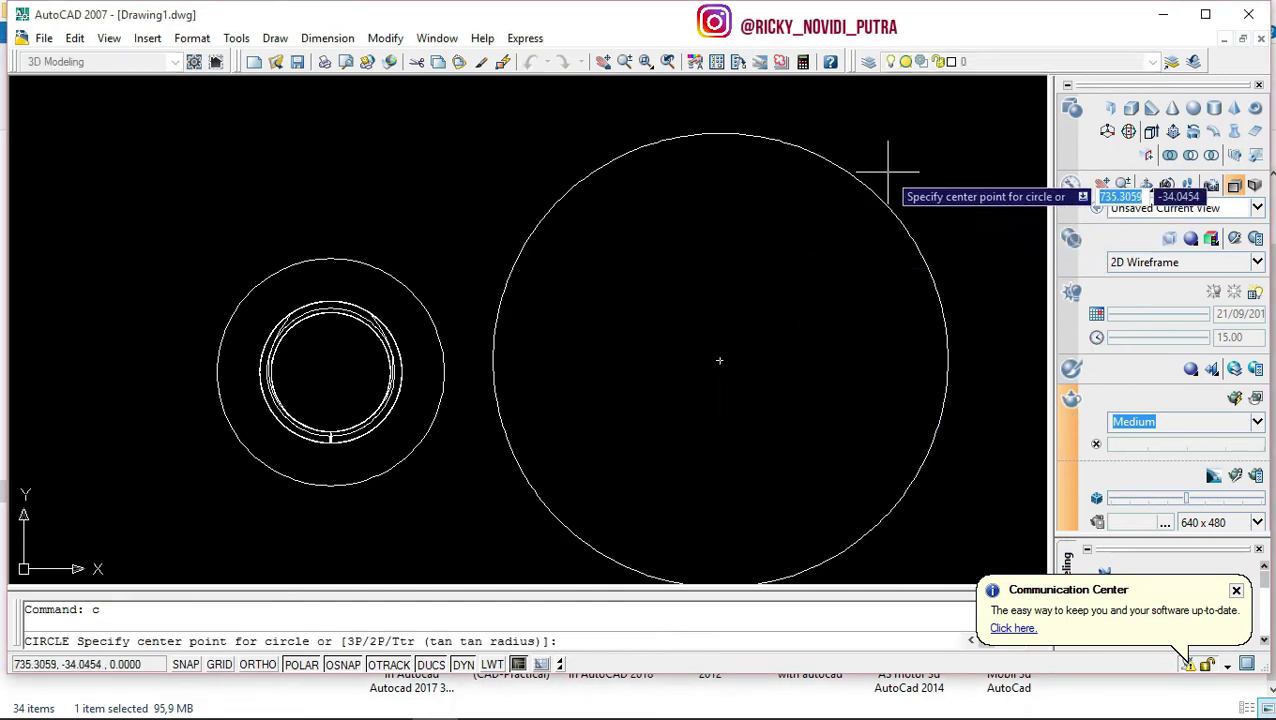
{"action": "left_click", "coordinate": [719, 360]}
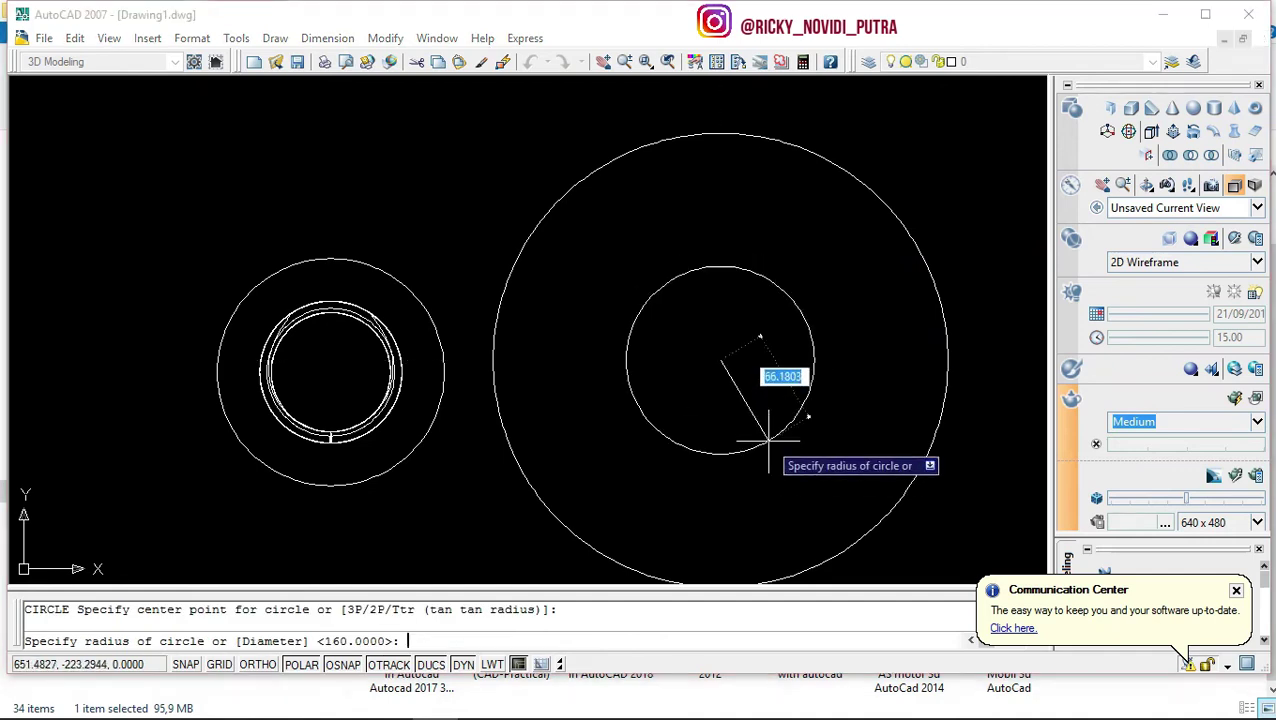
{"action": "type", "text": "80"}
{"action": "key", "text": "Return"}
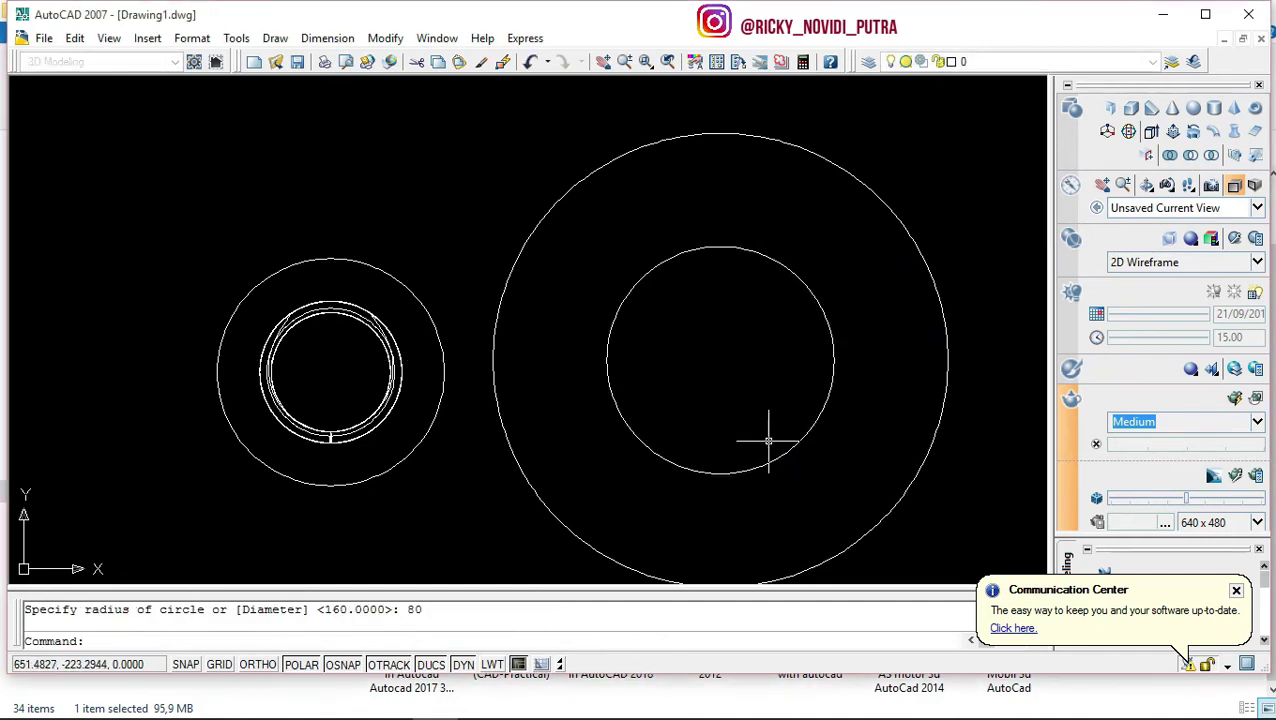
{"action": "type", "text": "c"}
{"action": "key", "text": "Return"}
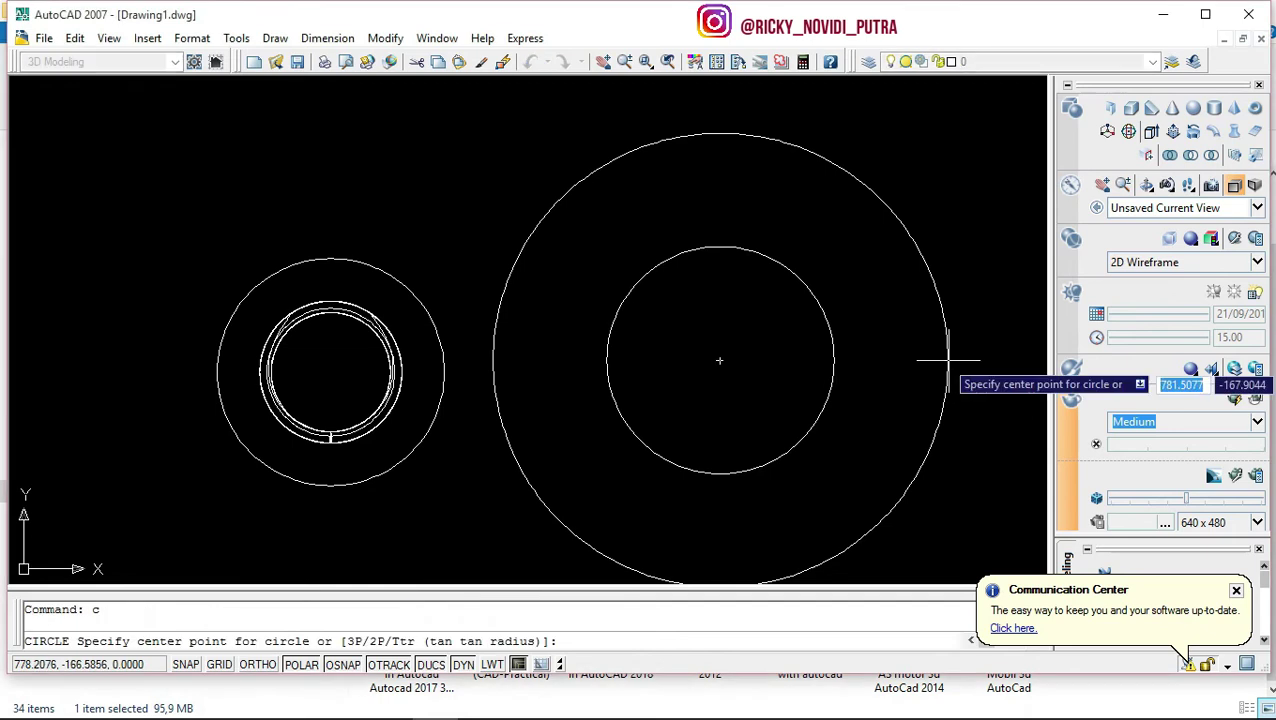
{"action": "left_click", "coordinate": [733, 353]}
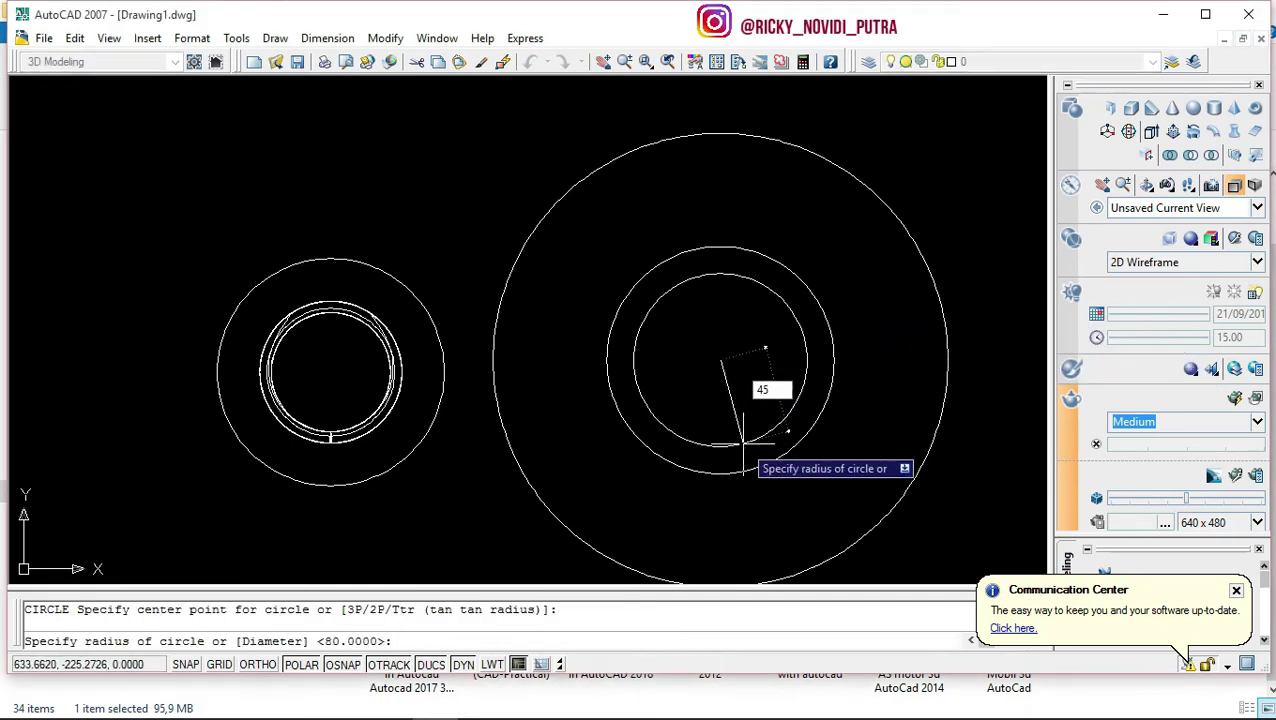
{"action": "key", "text": "Return"}
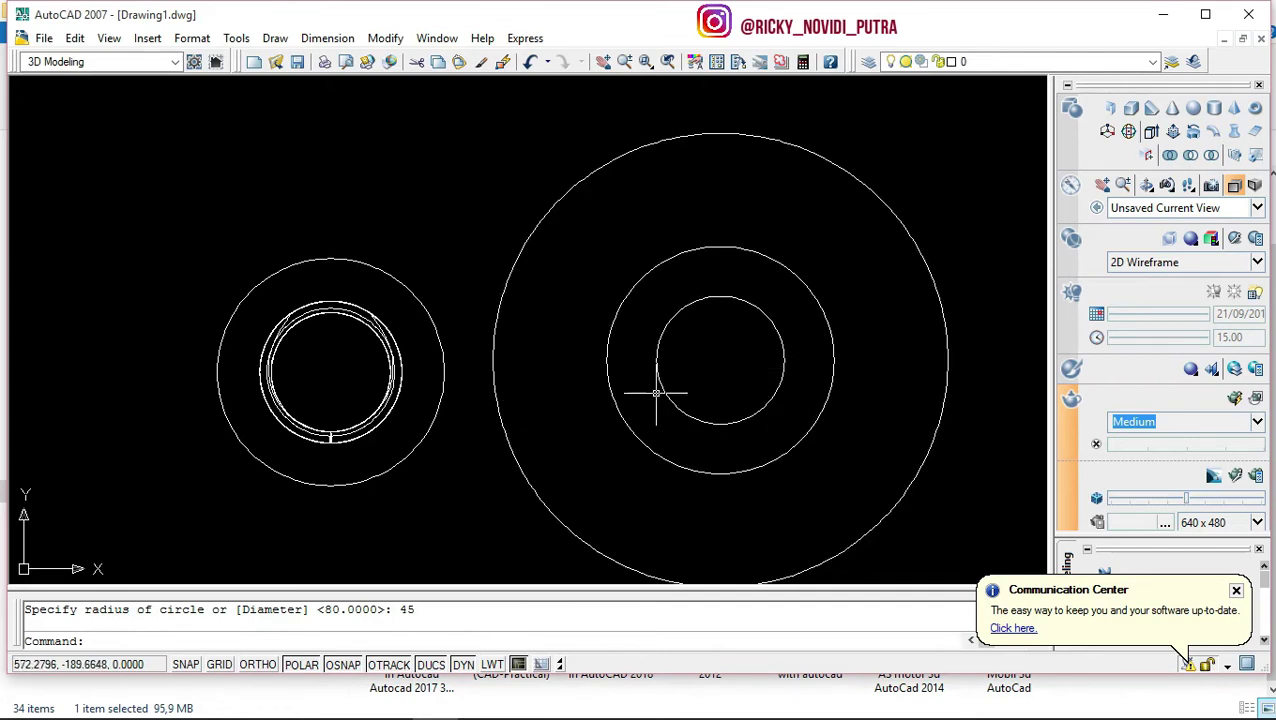
{"action": "type", "text": "l"}
{"action": "key", "text": "Return"}
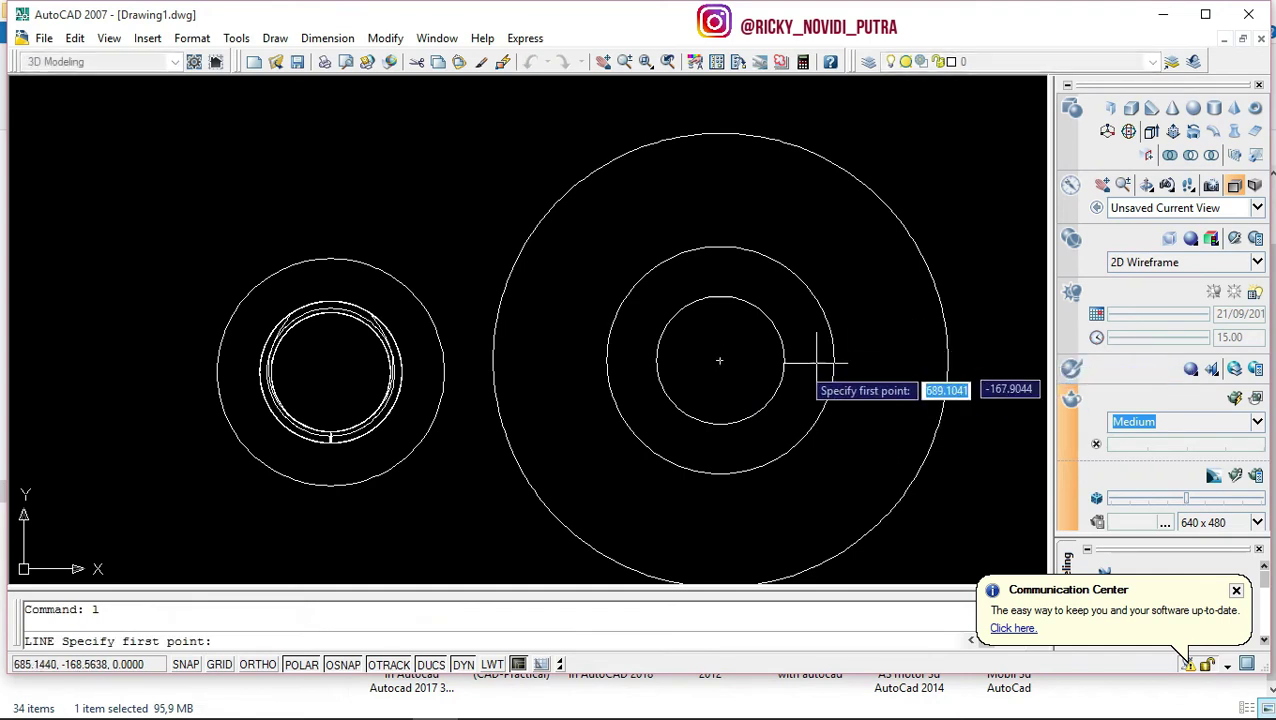
Draw the horizontal line from the large circle's centre to its left edge.
{"action": "left_click", "coordinate": [720, 360]}
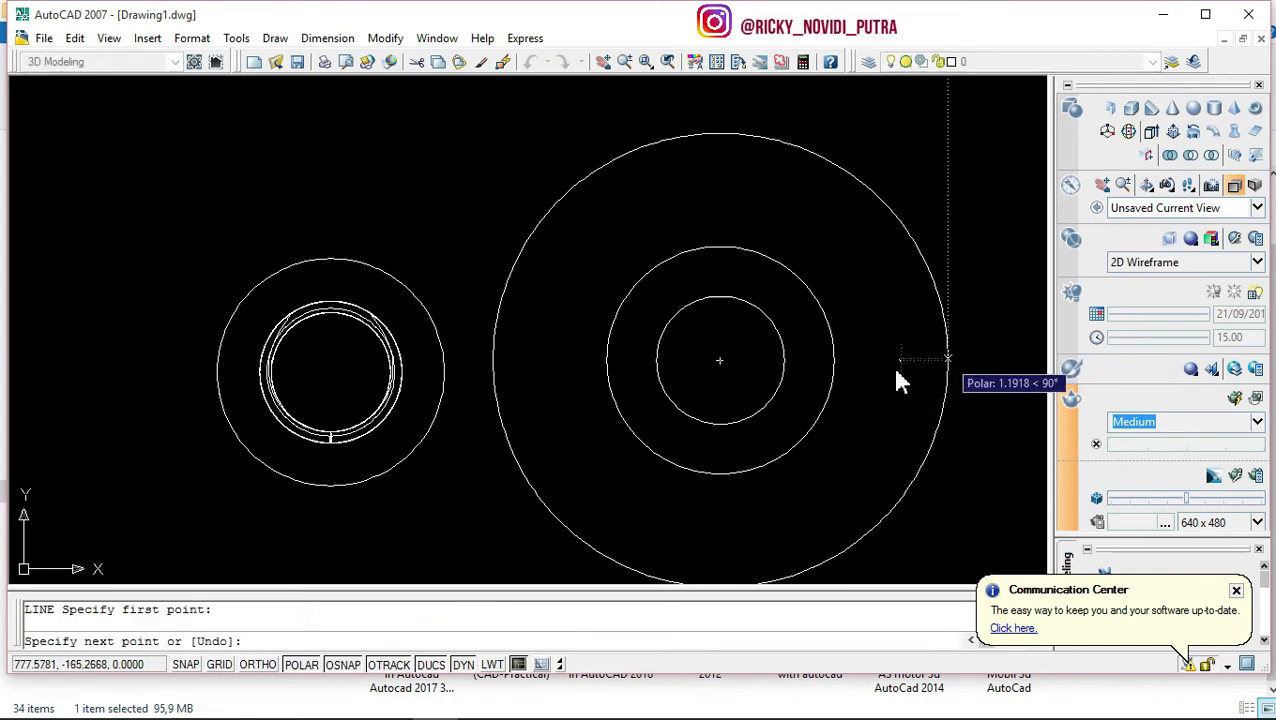
{"action": "left_click", "coordinate": [492, 360]}
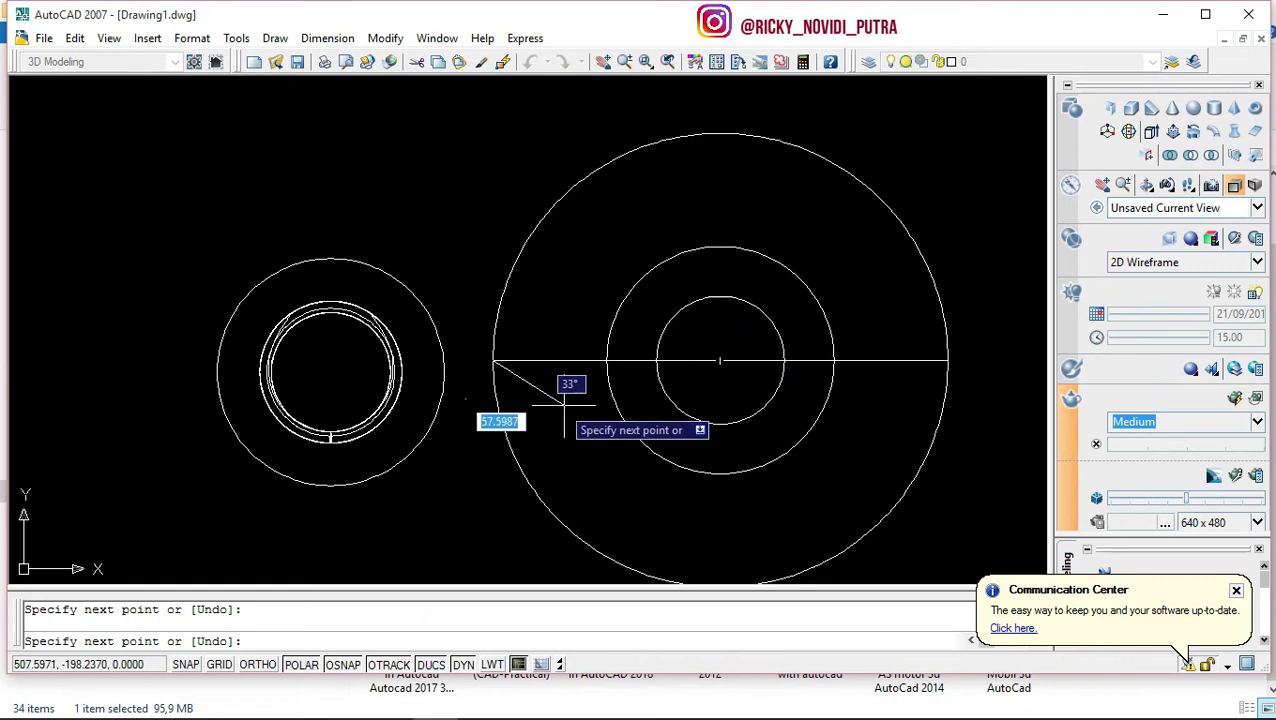
{"action": "key", "text": "Escape"}
{"action": "key", "text": "Return"}
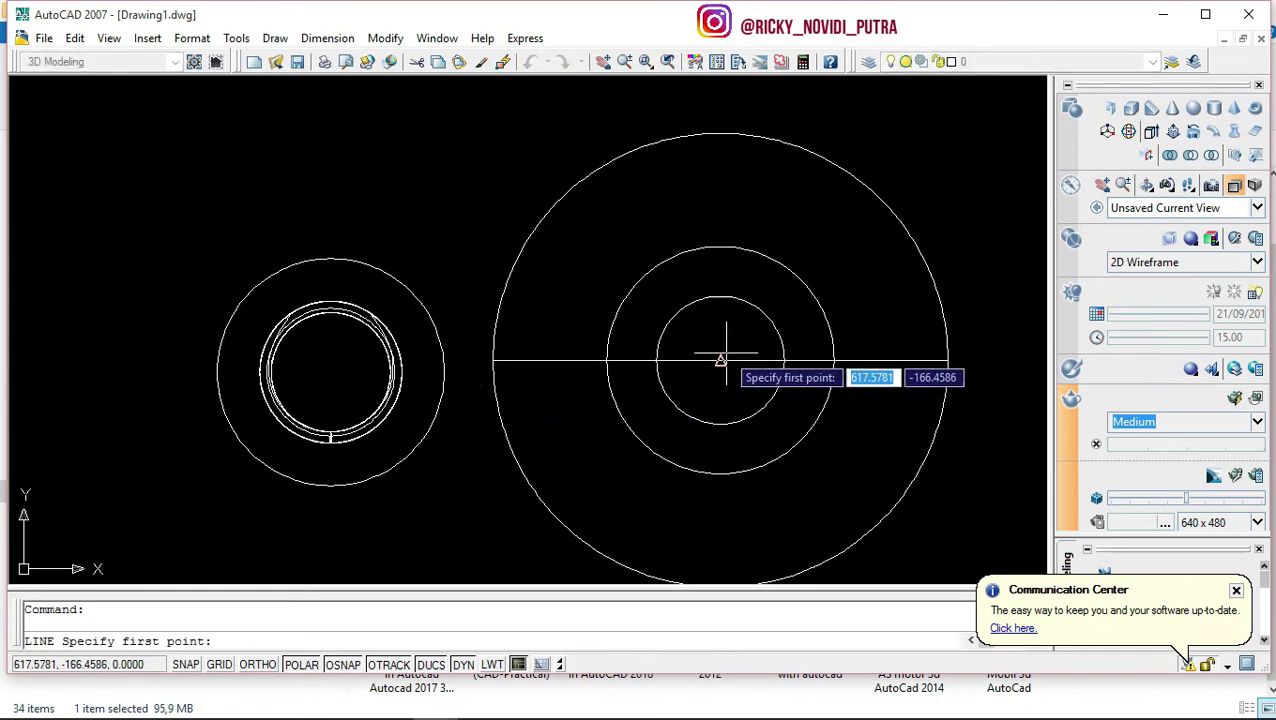
{"action": "left_click", "coordinate": [720, 360]}
{"action": "scroll", "coordinate": [720, 550], "scroll_direction": "down", "scroll_amount": 4}
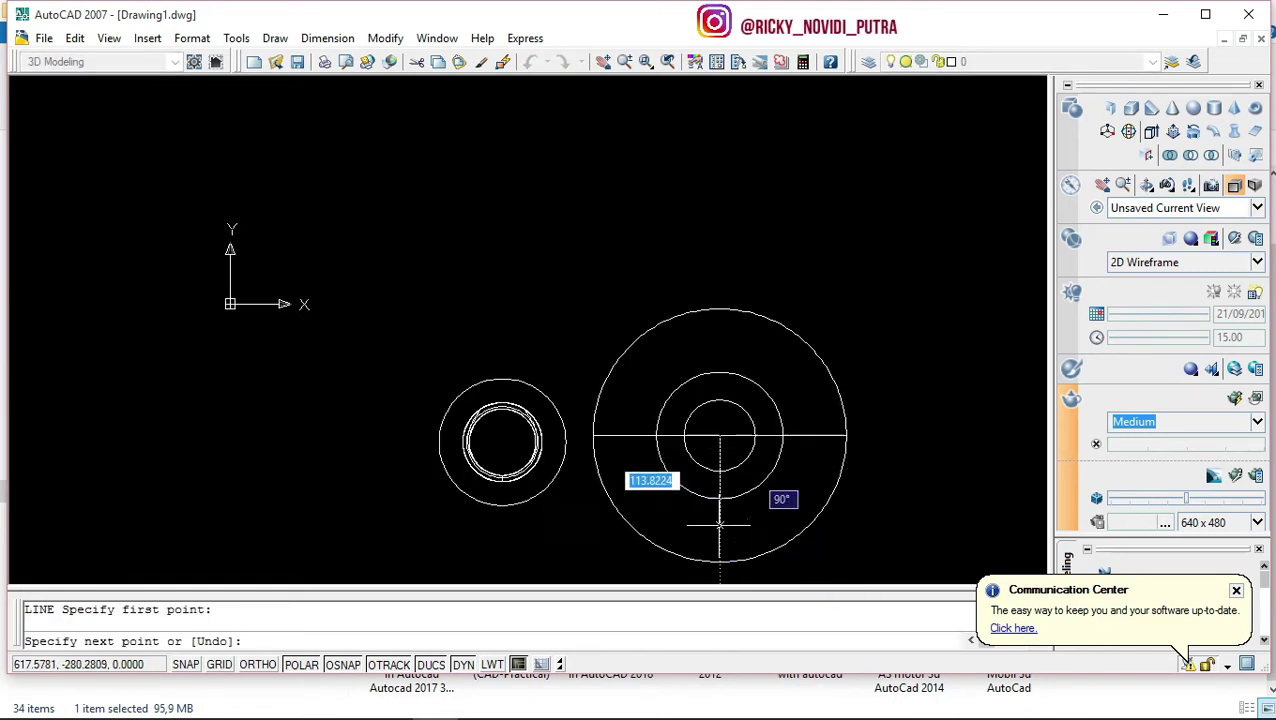
{"action": "scroll", "coordinate": [720, 515], "scroll_direction": "up", "scroll_amount": 3}
{"action": "scroll", "coordinate": [718, 570], "scroll_direction": "up", "scroll_amount": 1}
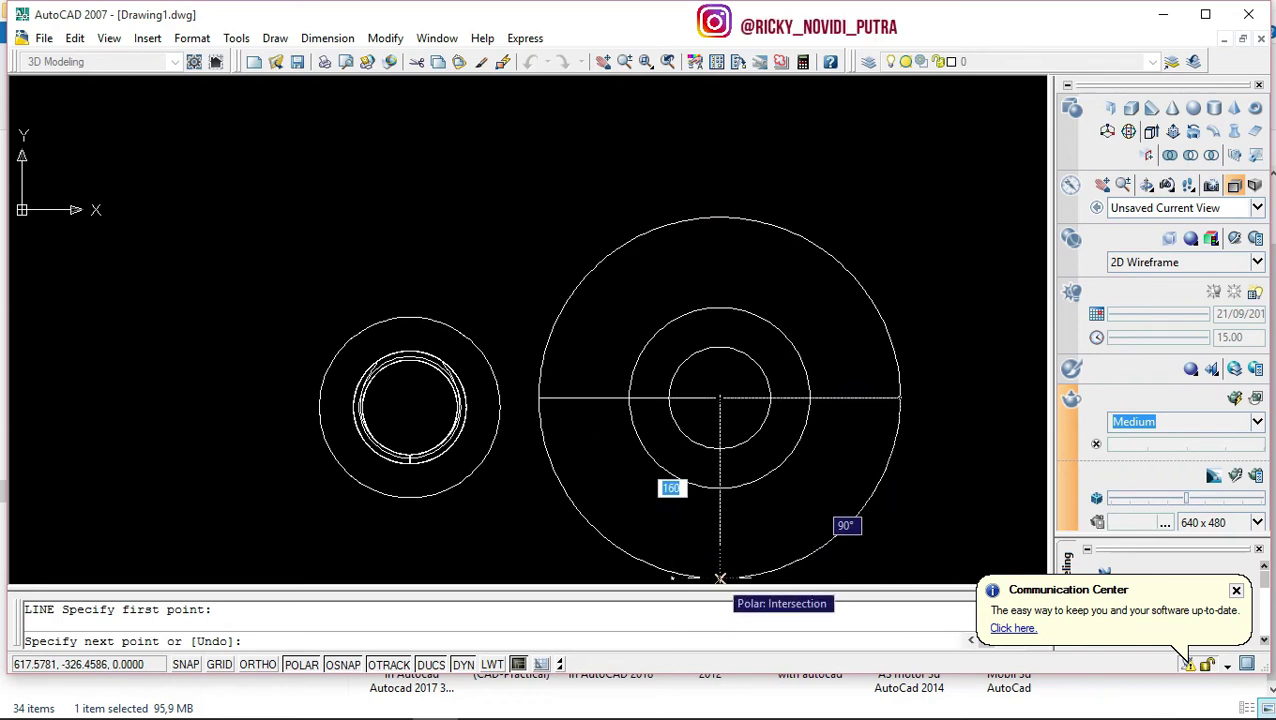
{"action": "key", "text": "Escape"}
{"action": "left_click", "coordinate": [883, 535]}
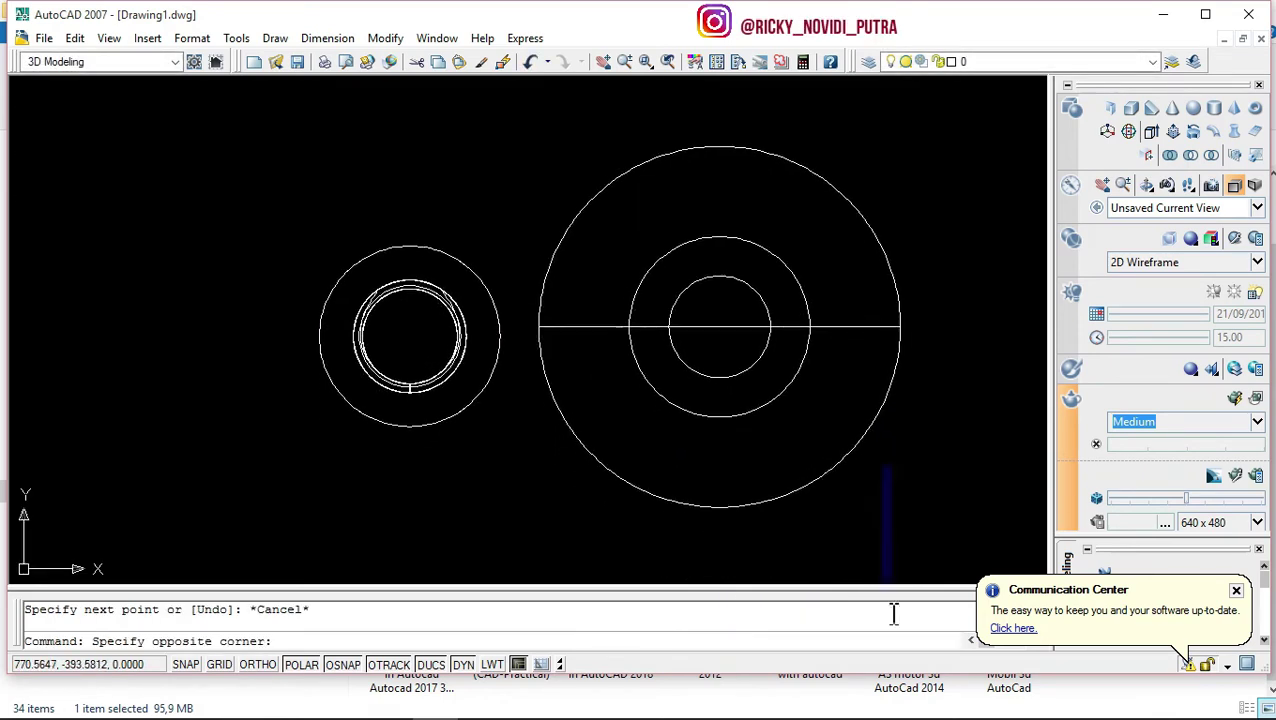
{"action": "left_click", "coordinate": [884, 530]}
Draw a slanted line from the radius-80 circle on the diameter down to the large circle's lower edge.
{"action": "type", "text": "l"}
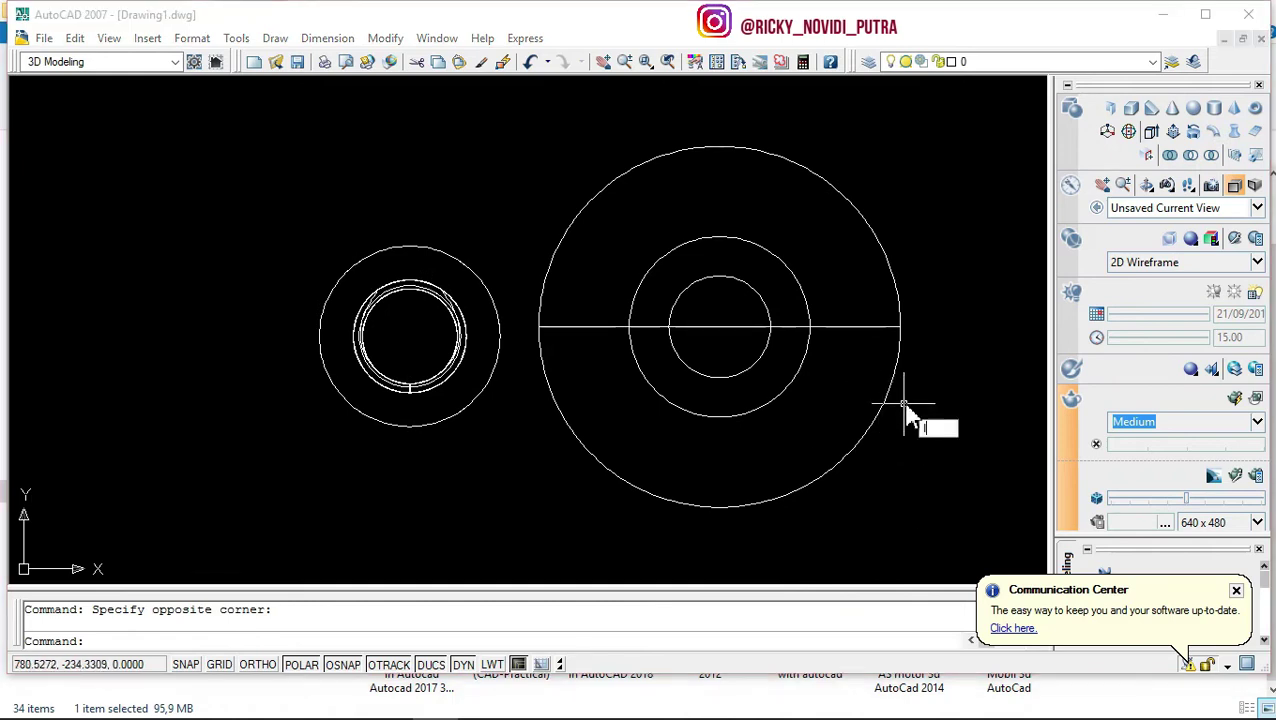
{"action": "key", "text": "Return"}
{"action": "left_click", "coordinate": [809, 326]}
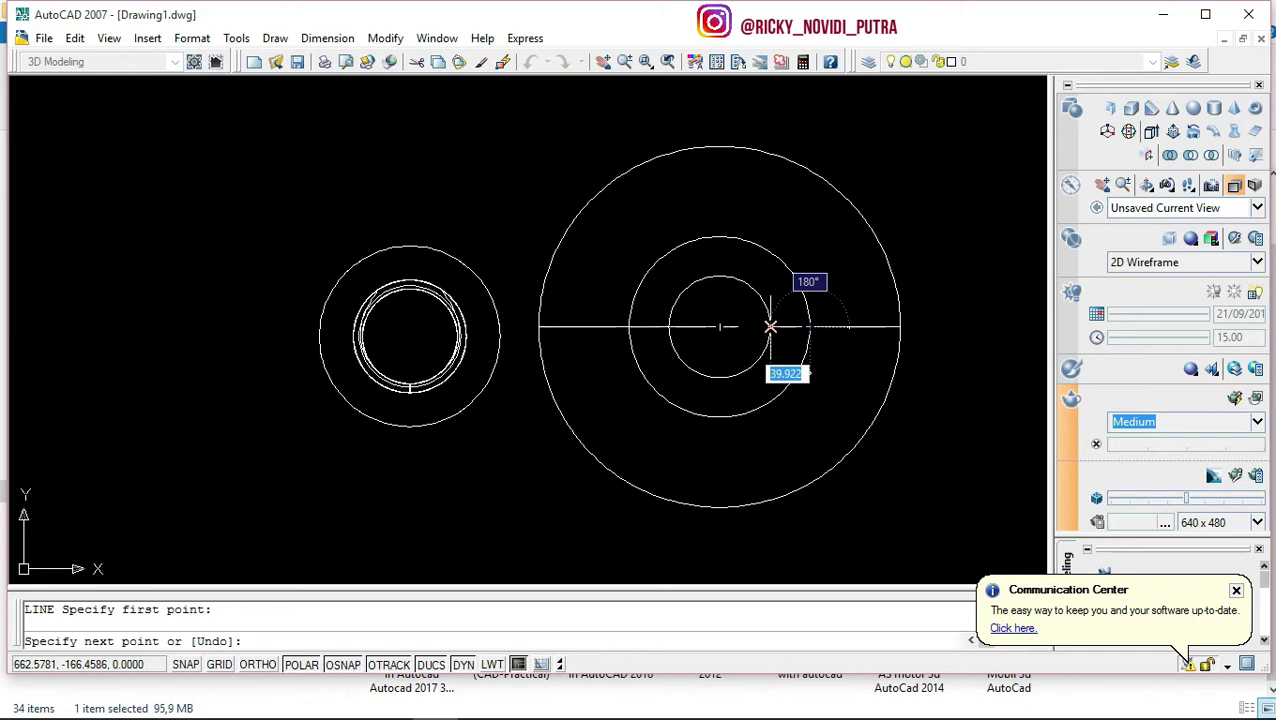
{"action": "left_click", "coordinate": [770, 500]}
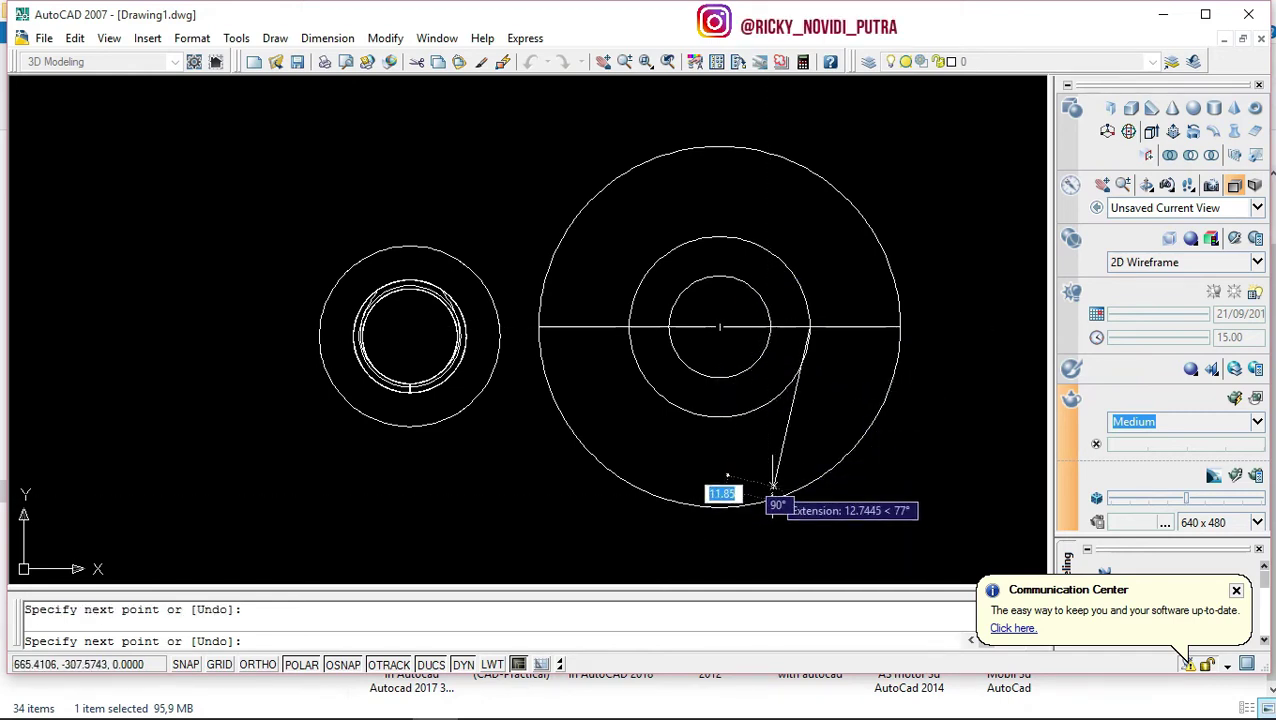
{"action": "key", "text": "Return"}
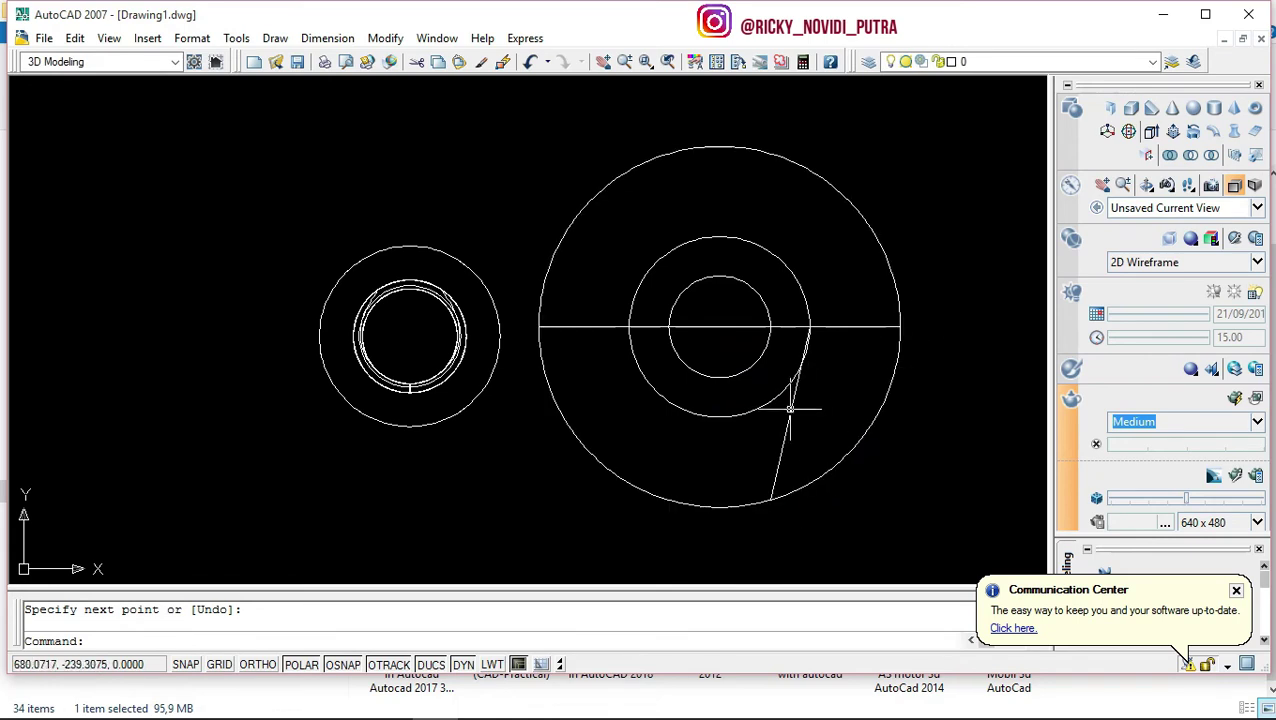
{"action": "left_click", "coordinate": [790, 408]}
{"action": "type", "text": "mi"}
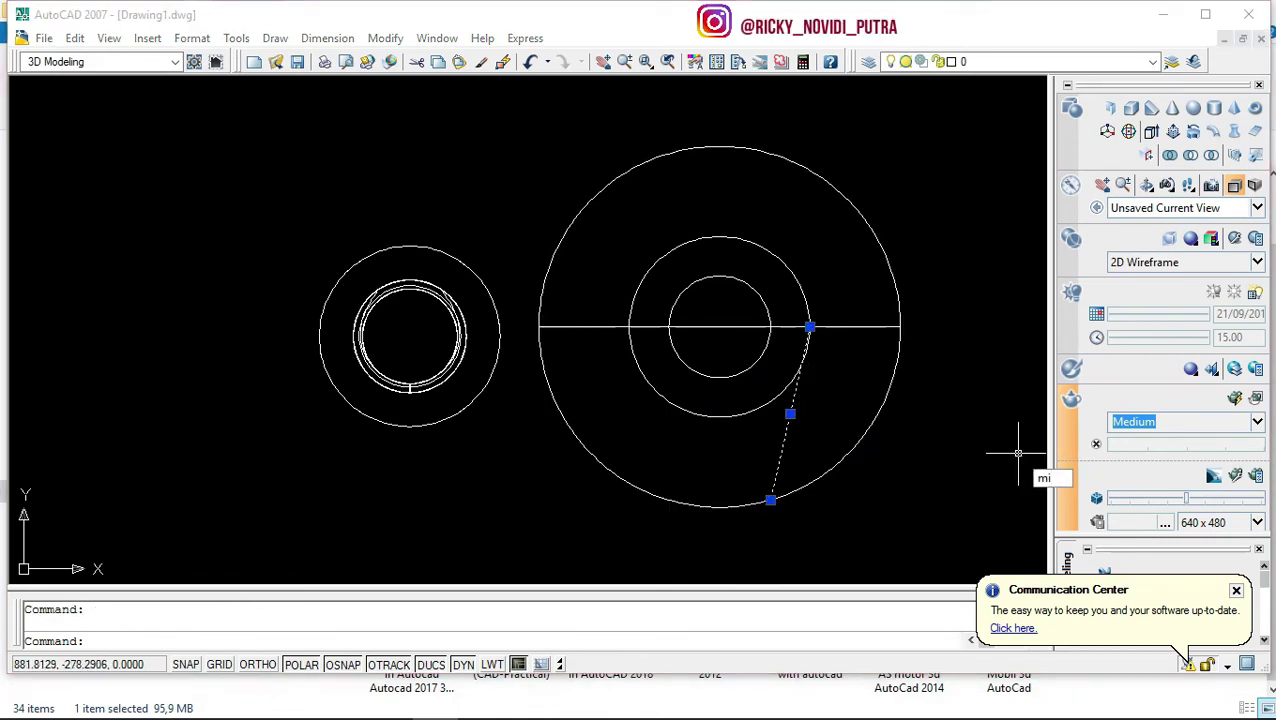
Mirror the slanted line about the vertical axis through the centre, keeping the original.
{"action": "key", "text": "Return"}
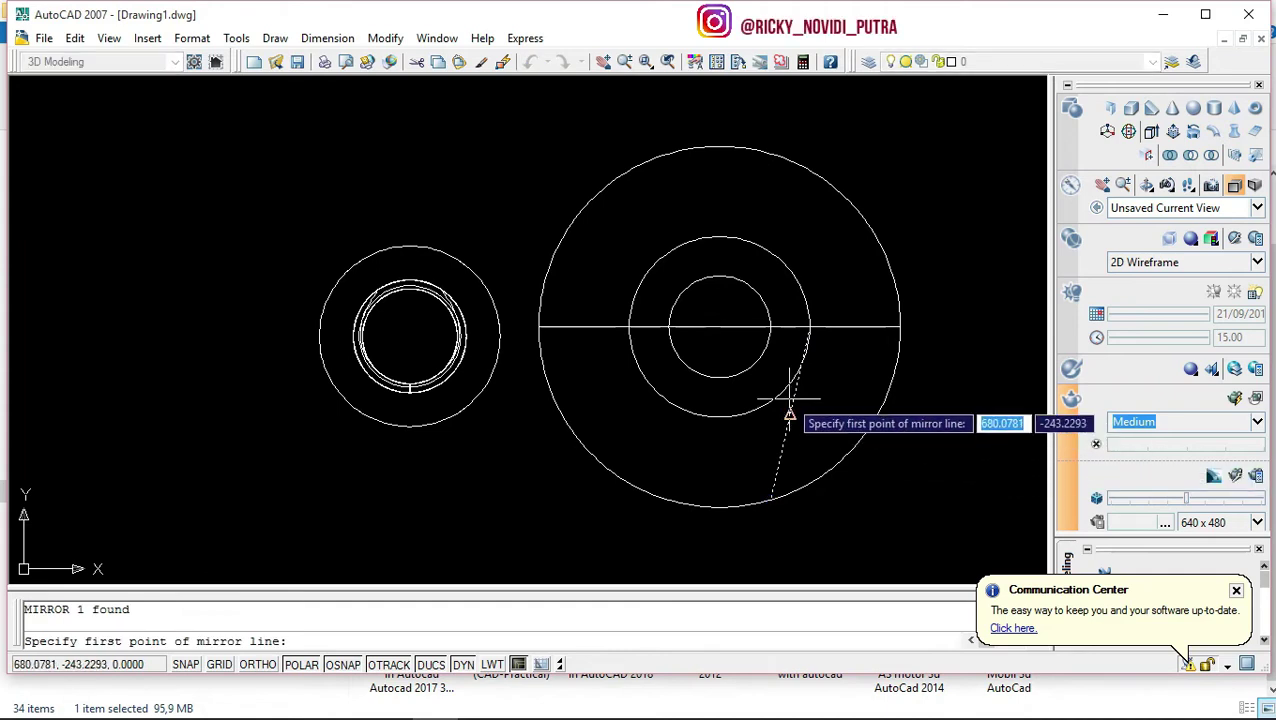
{"action": "left_click", "coordinate": [720, 326]}
{"action": "left_click", "coordinate": [719, 448]}
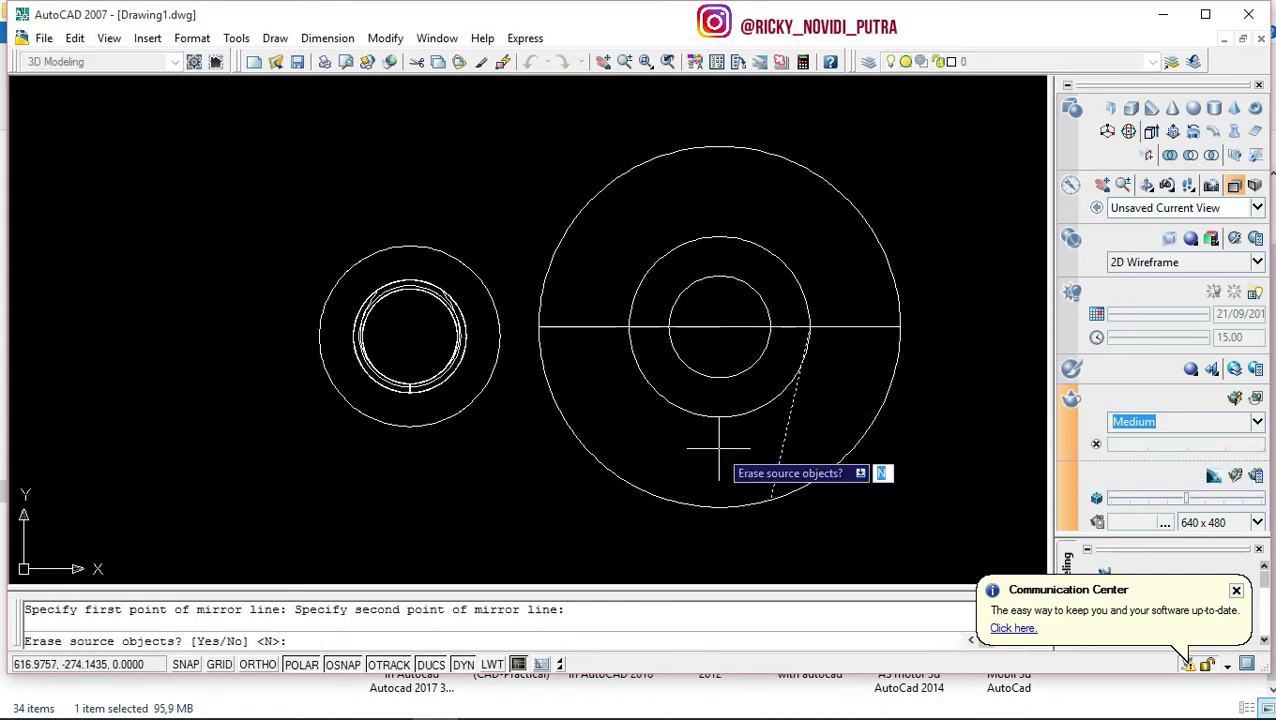
{"action": "key", "text": "Return"}
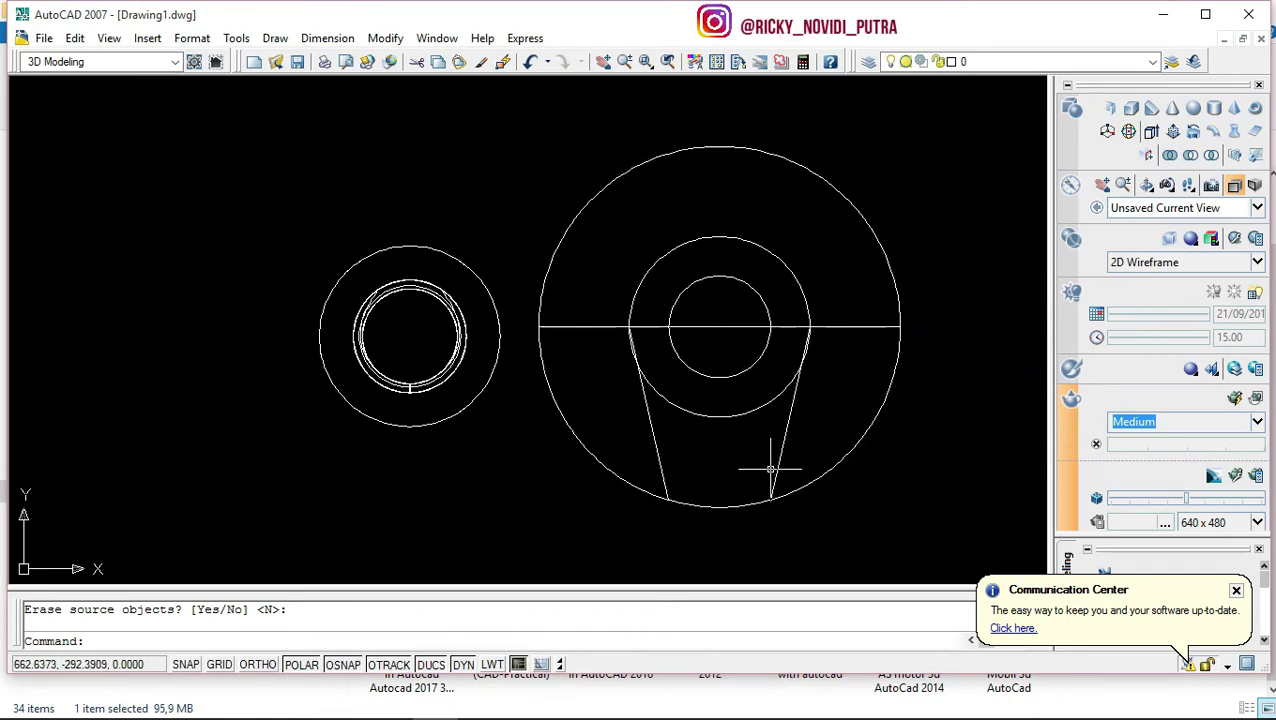
{"action": "left_click", "coordinate": [719, 413]}
{"action": "left_click", "coordinate": [726, 418]}
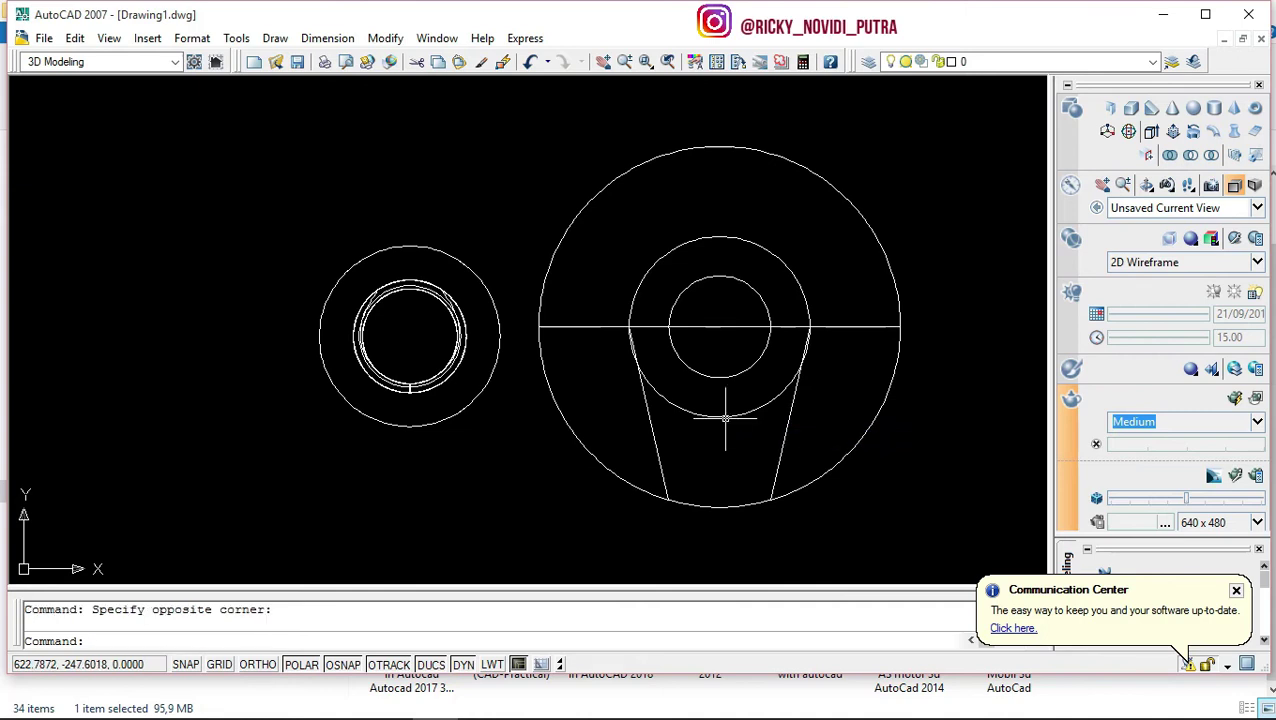
Erase the radius-80 circle and the small radius-45 centre circle.
{"action": "left_click", "coordinate": [724, 413]}
{"action": "left_click", "coordinate": [726, 418]}
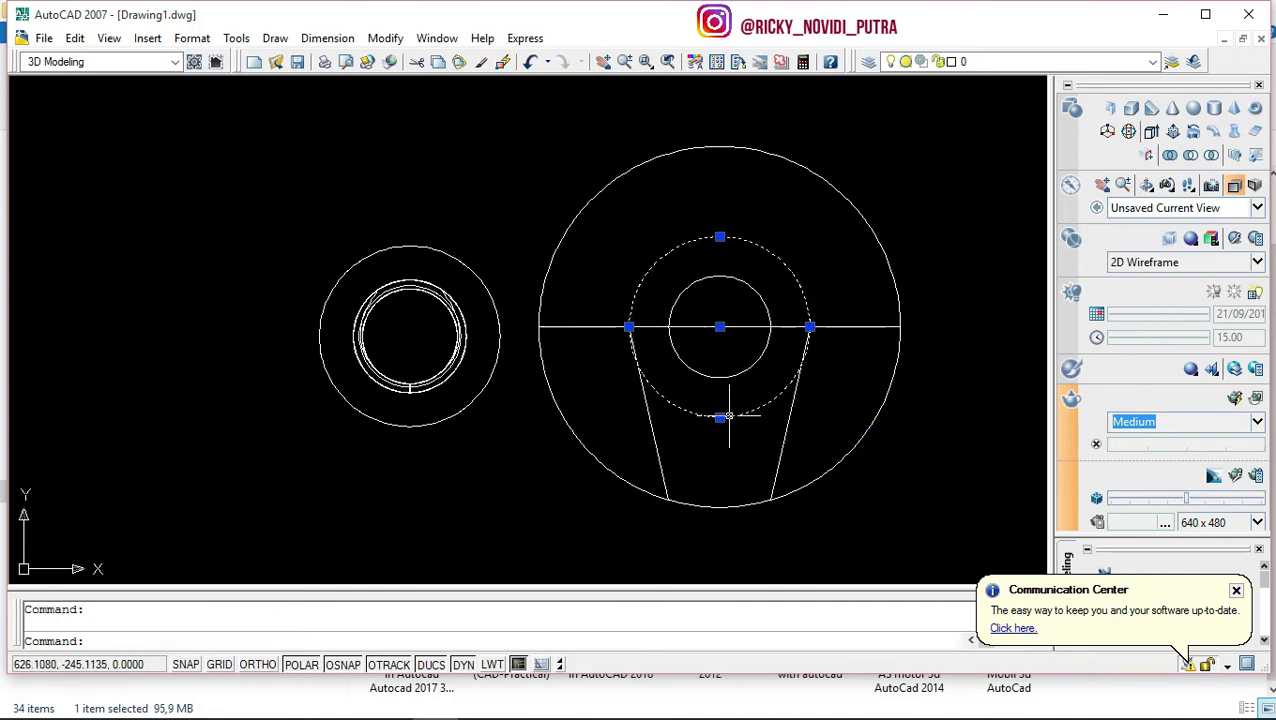
{"action": "key", "text": "Delete"}
{"action": "left_click", "coordinate": [749, 369]}
{"action": "key", "text": "Delete"}
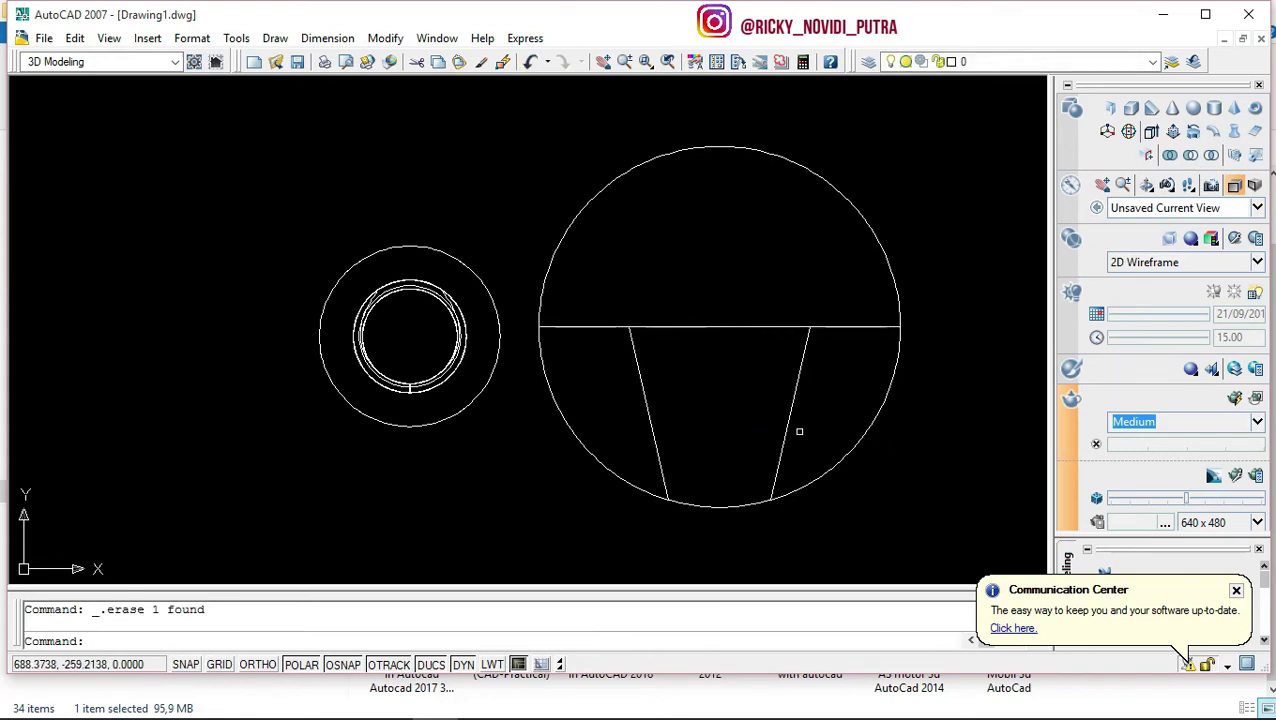
{"action": "type", "text": "tr"}
Trim away the large circle's lower side arcs and the diameter's middle section.
{"action": "key", "text": "Return"}
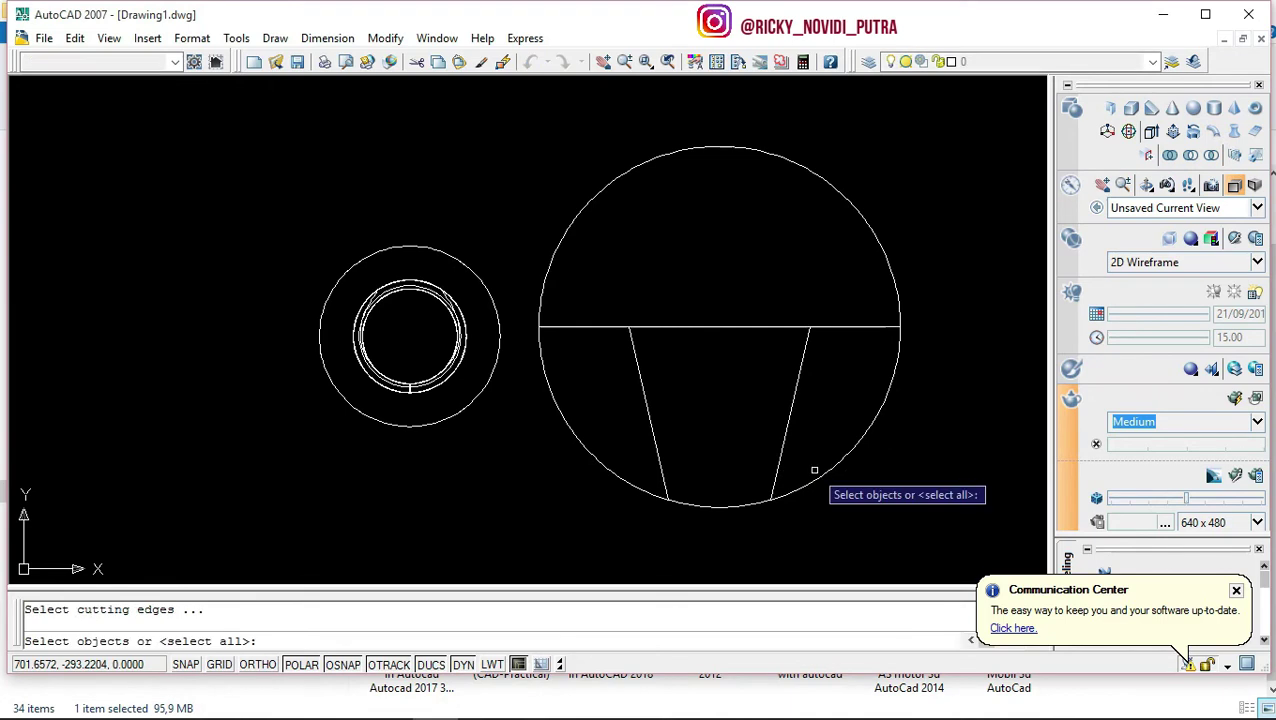
{"action": "key", "text": "Return"}
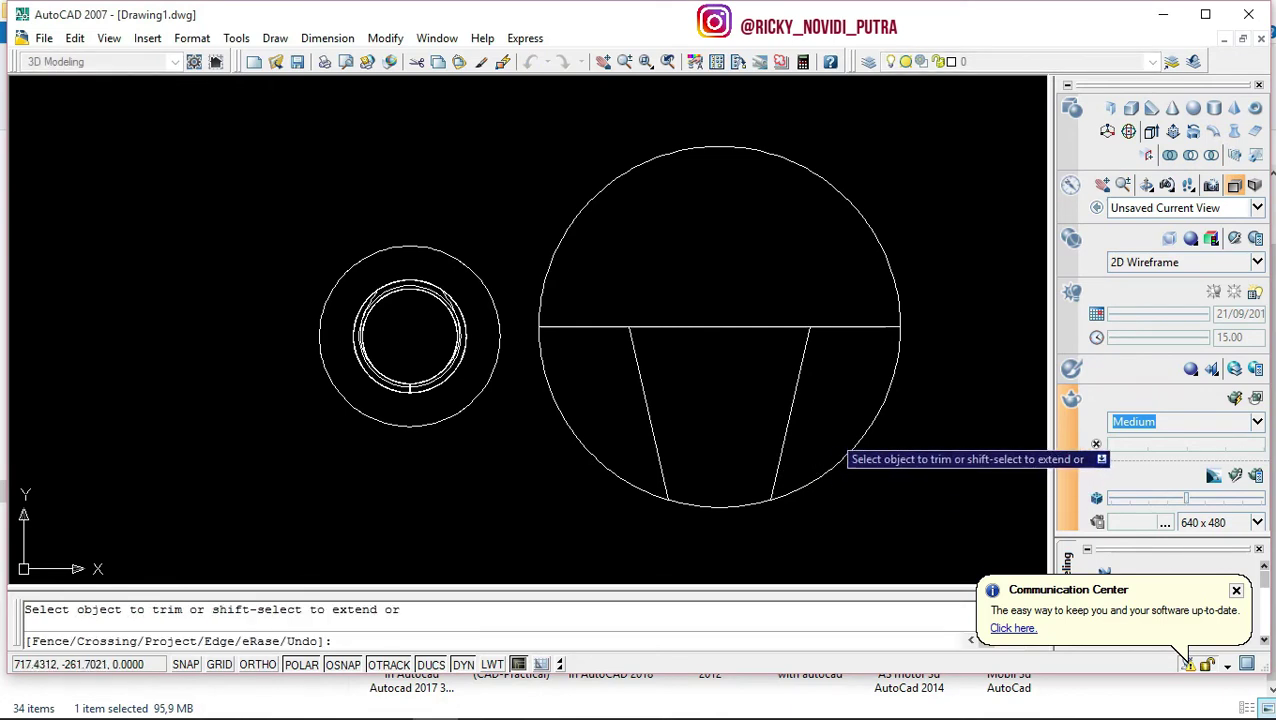
{"action": "left_click", "coordinate": [848, 453]}
{"action": "left_click", "coordinate": [528, 447]}
{"action": "left_click", "coordinate": [568, 386]}
{"action": "left_click", "coordinate": [706, 297]}
{"action": "left_click", "coordinate": [660, 343]}
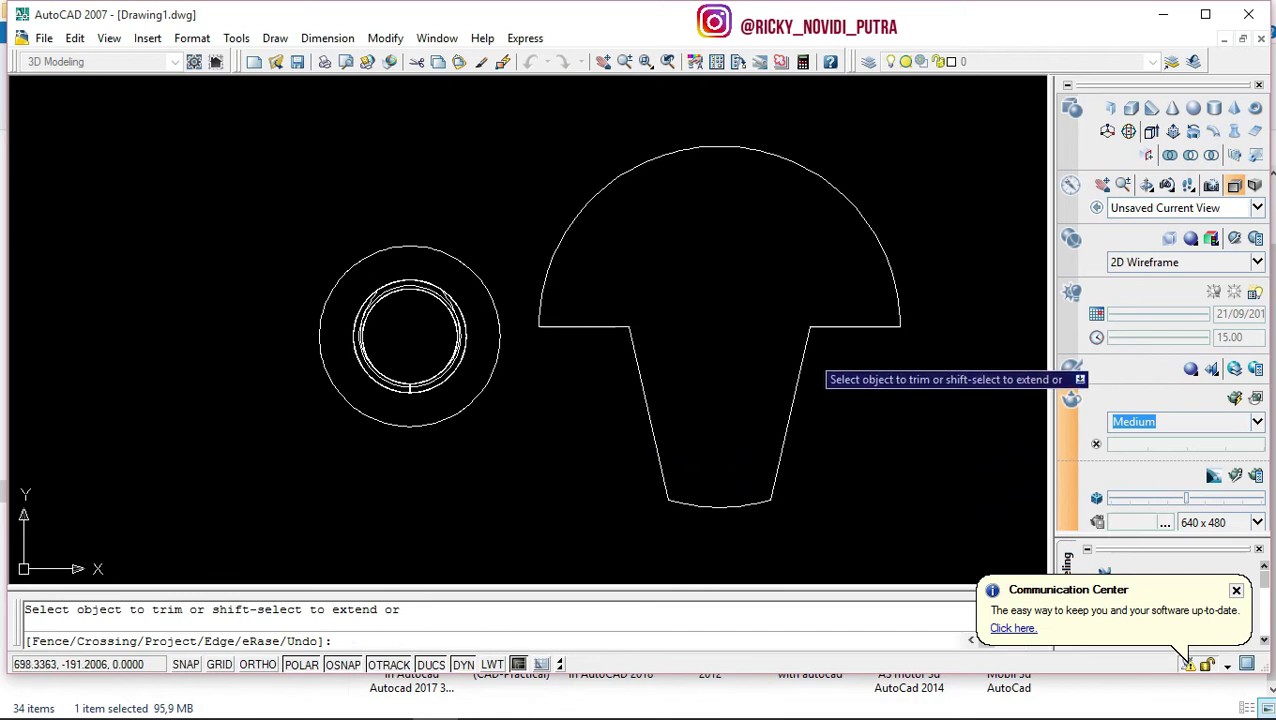
{"action": "key", "text": "Escape"}
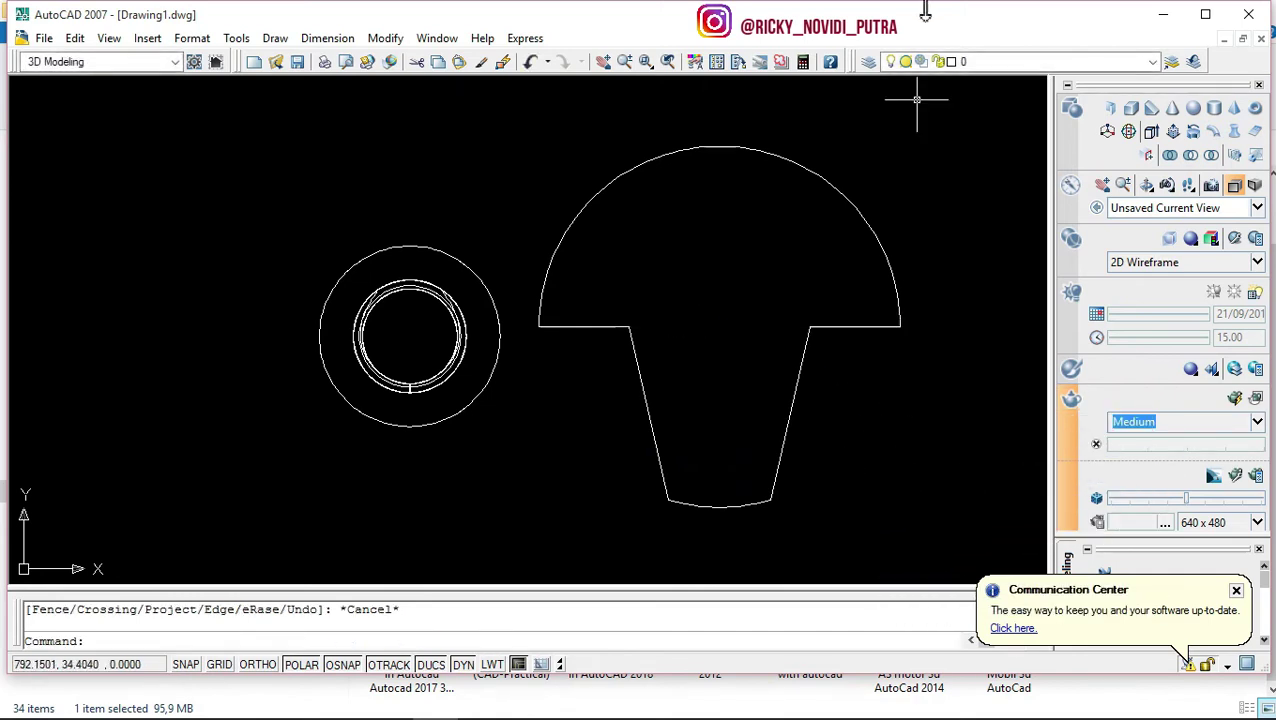
Pan slightly, draw a horizontal line across the stem, then delete it.
{"action": "left_click", "coordinate": [966, 367]}
{"action": "middle_click_drag", "start_coordinate": [966, 367], "coordinate": [905, 367]}
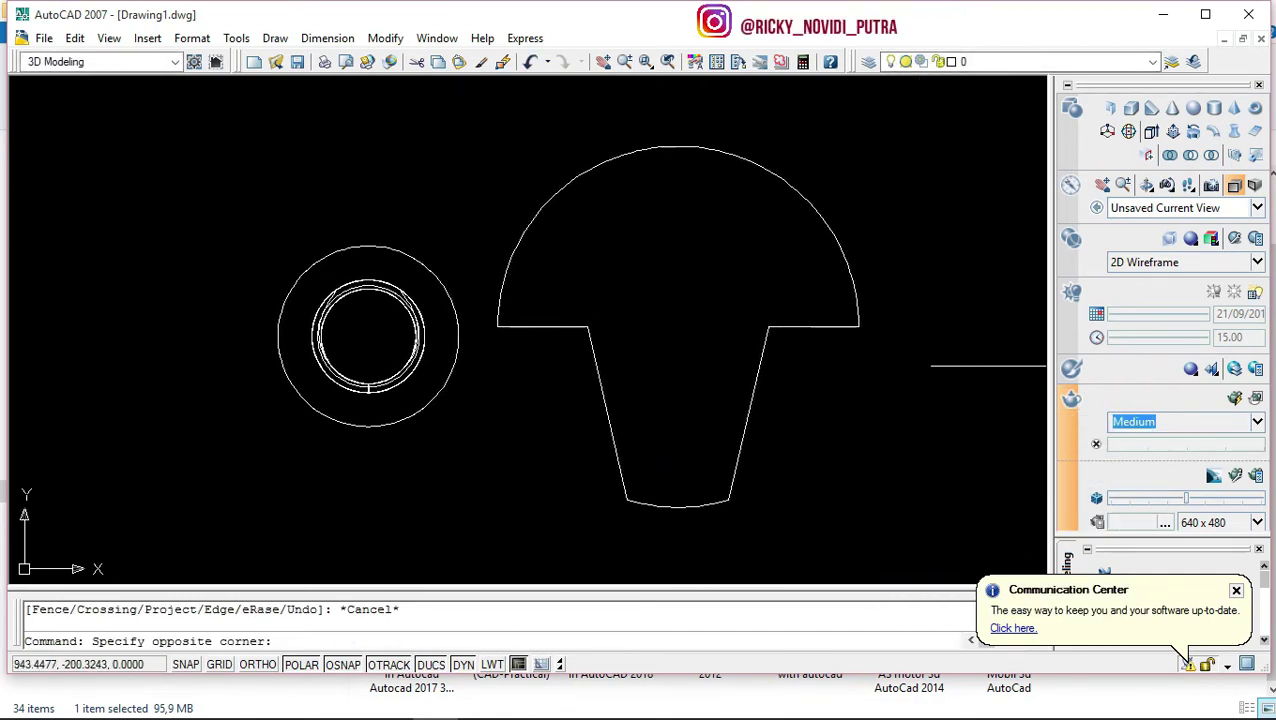
{"action": "left_click", "coordinate": [861, 437]}
{"action": "type", "text": "l"}
{"action": "key", "text": "Return"}
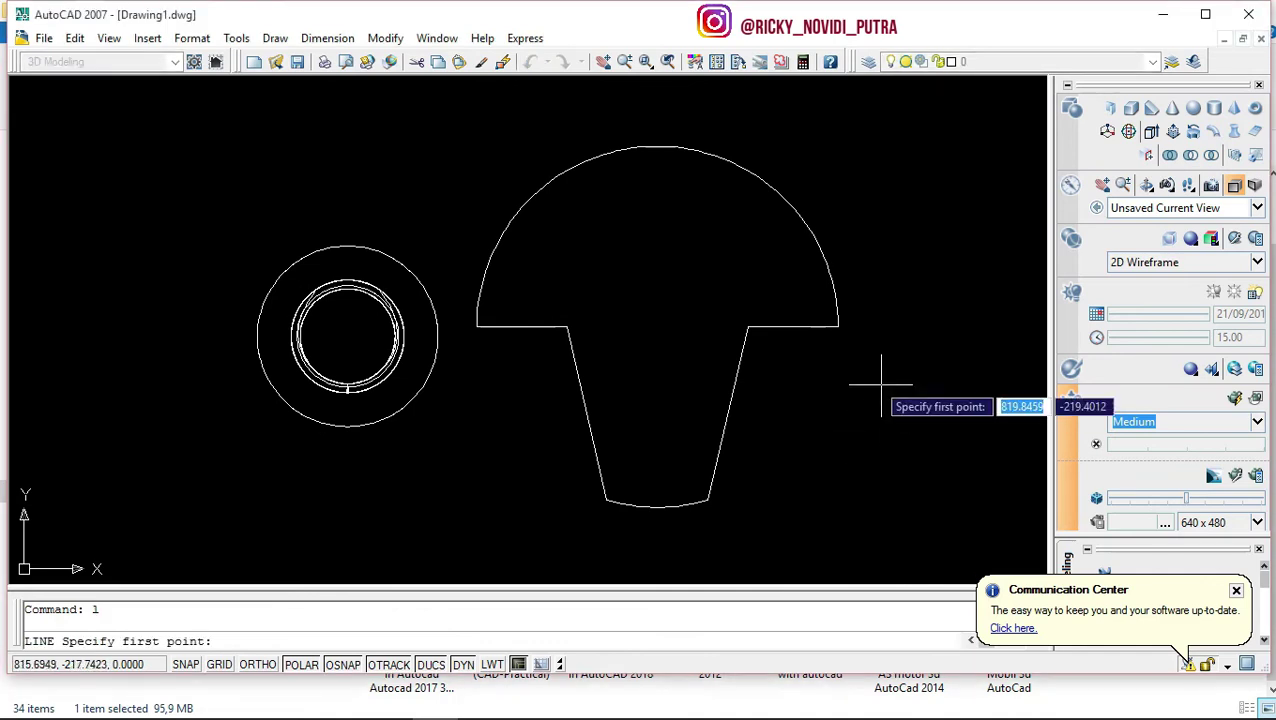
{"action": "left_click", "coordinate": [730, 414]}
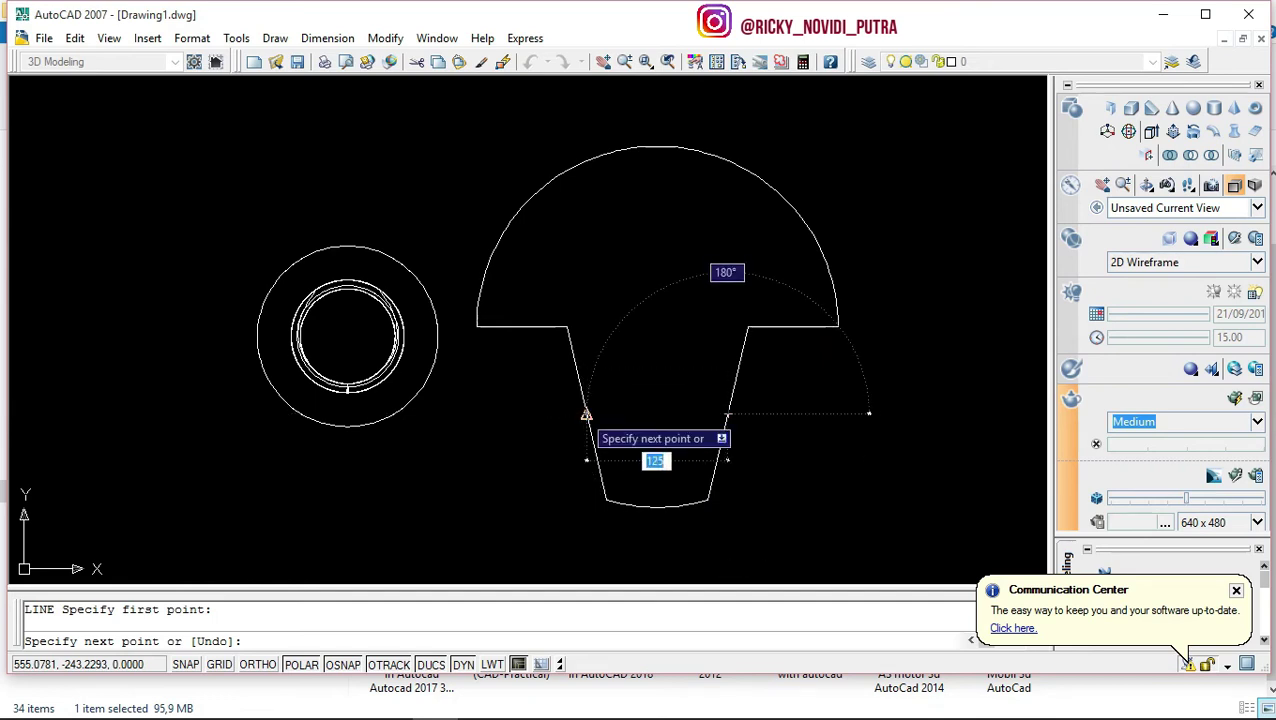
{"action": "left_click", "coordinate": [586, 414]}
{"action": "key", "text": "Escape"}
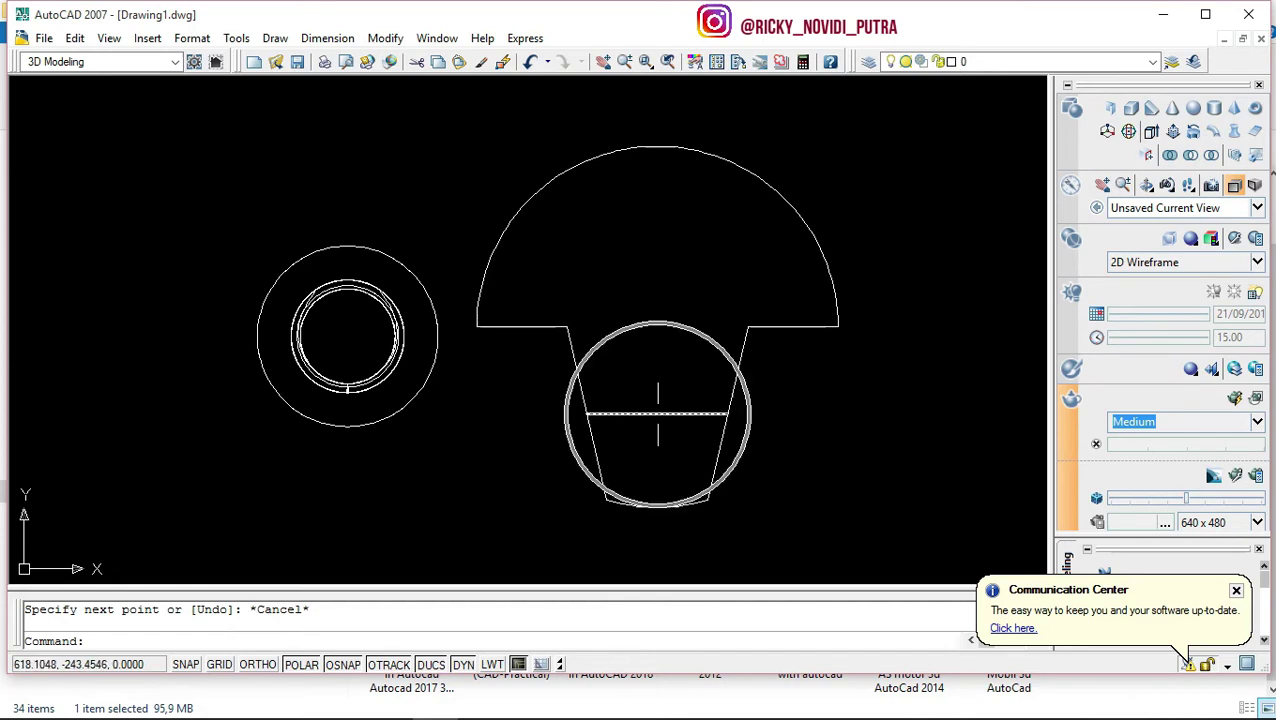
{"action": "left_click", "coordinate": [659, 414]}
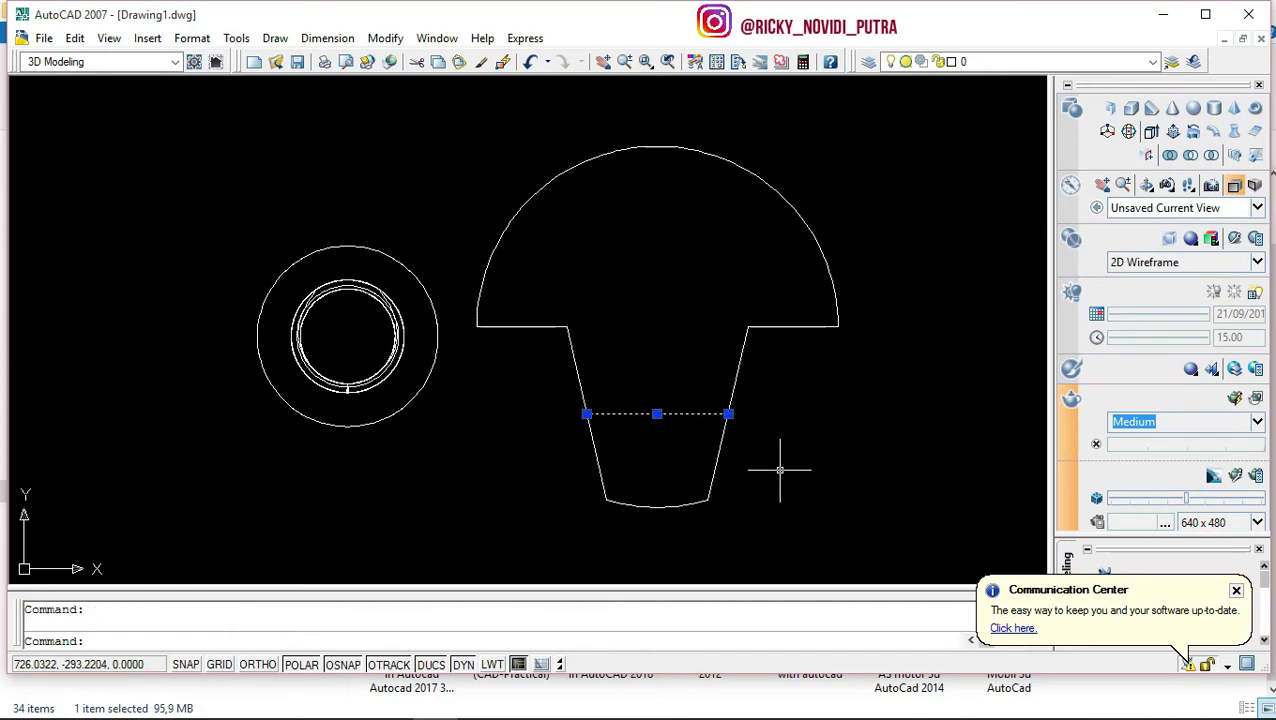
{"action": "key", "text": "Delete"}
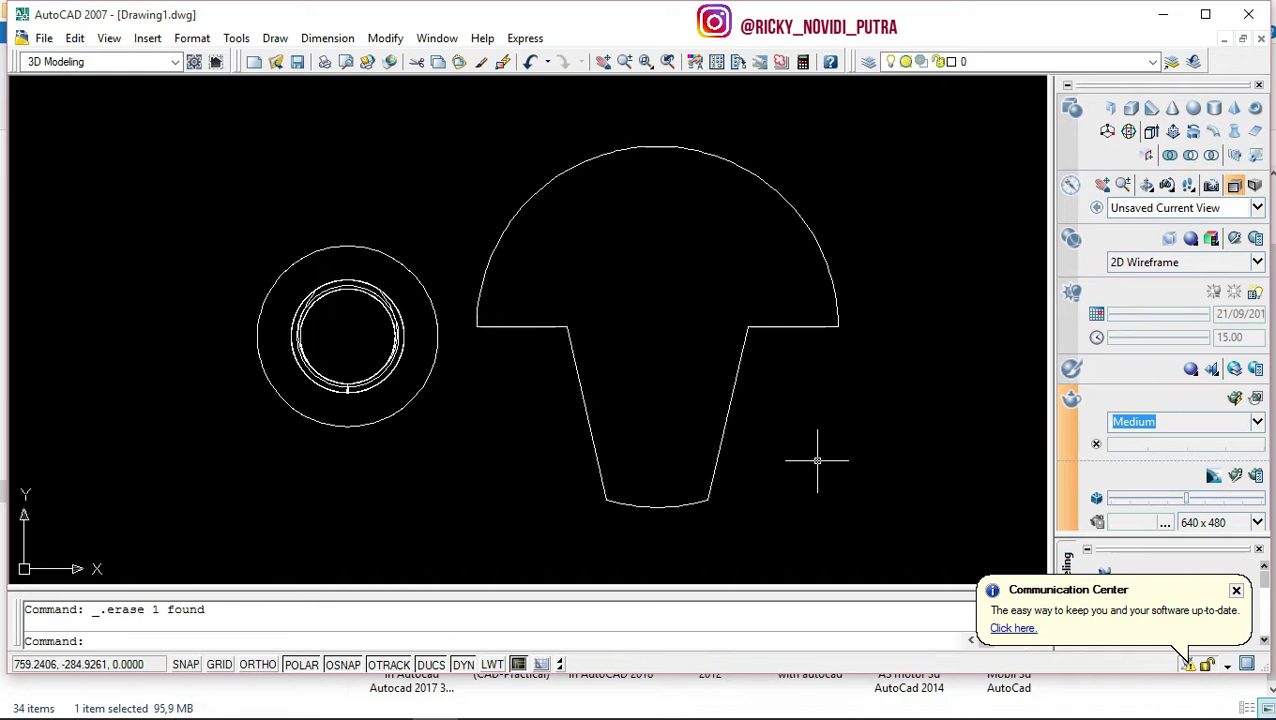
Use PEDIT to join the shoulder edge, top arc and remaining lines into one polyline.
{"action": "type", "text": "pedi"}
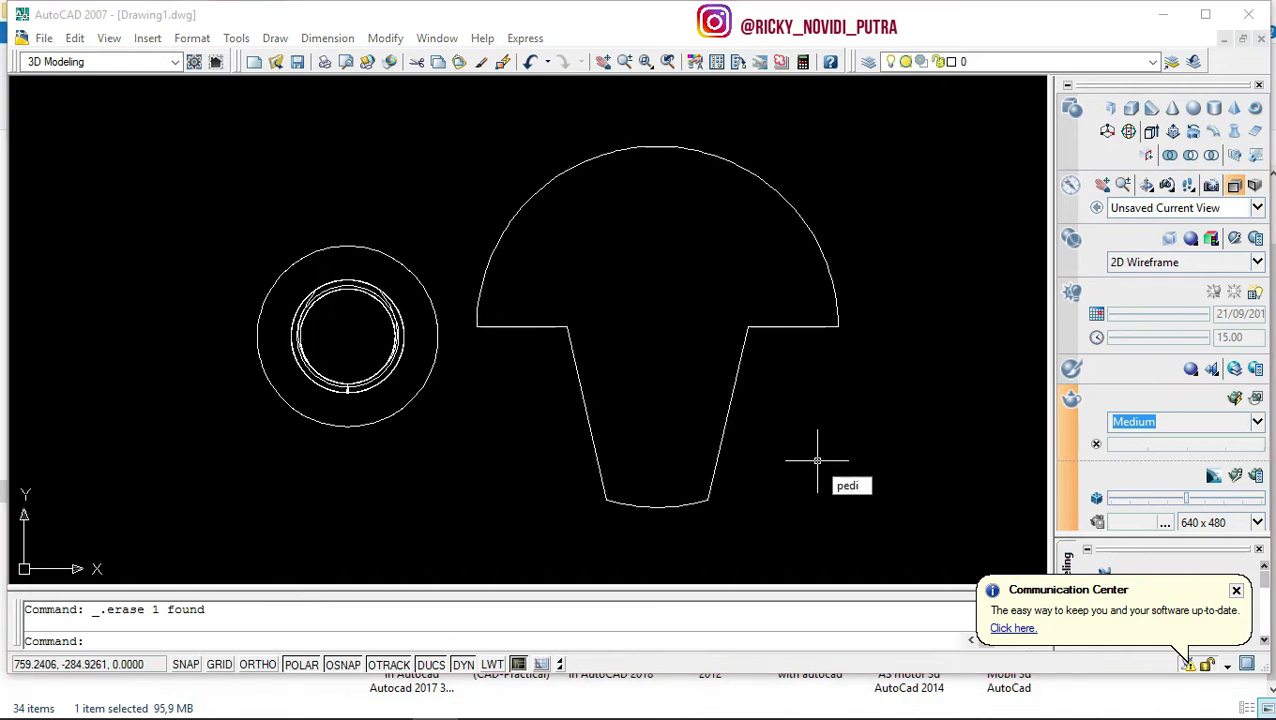
{"action": "type", "text": "t"}
{"action": "key", "text": "Return"}
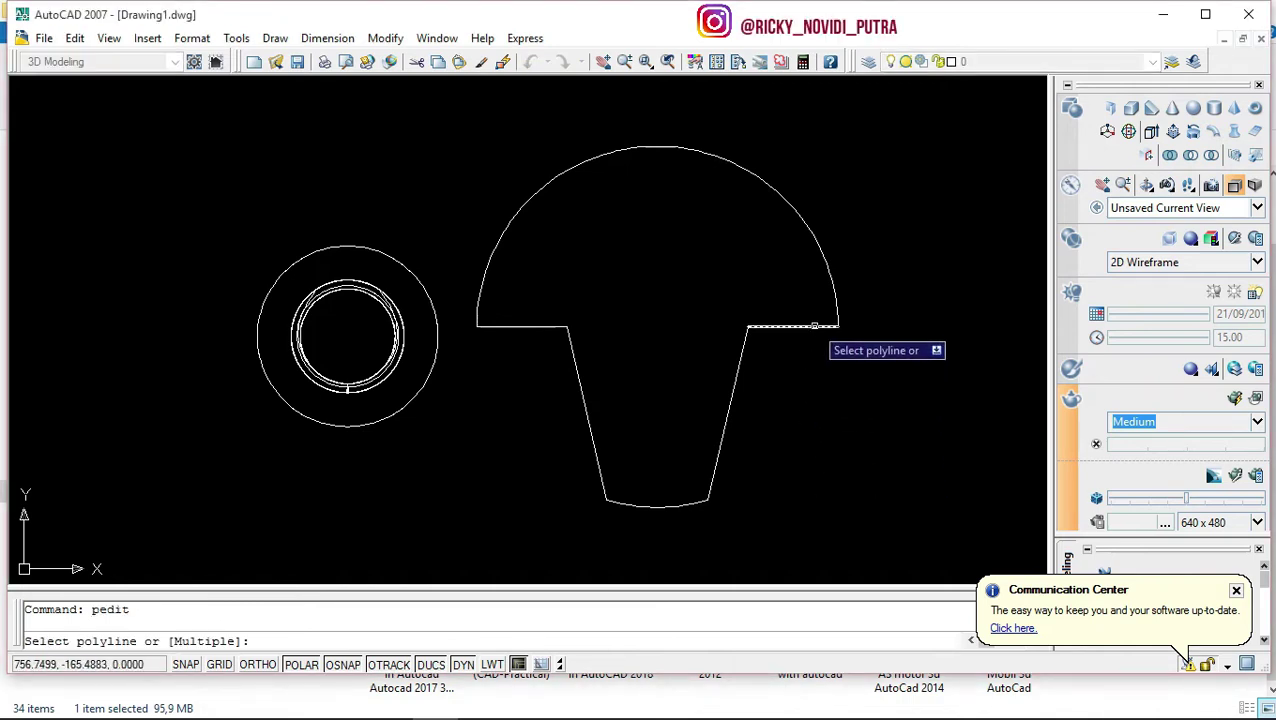
{"action": "left_click", "coordinate": [815, 327]}
{"action": "key", "text": "Return"}
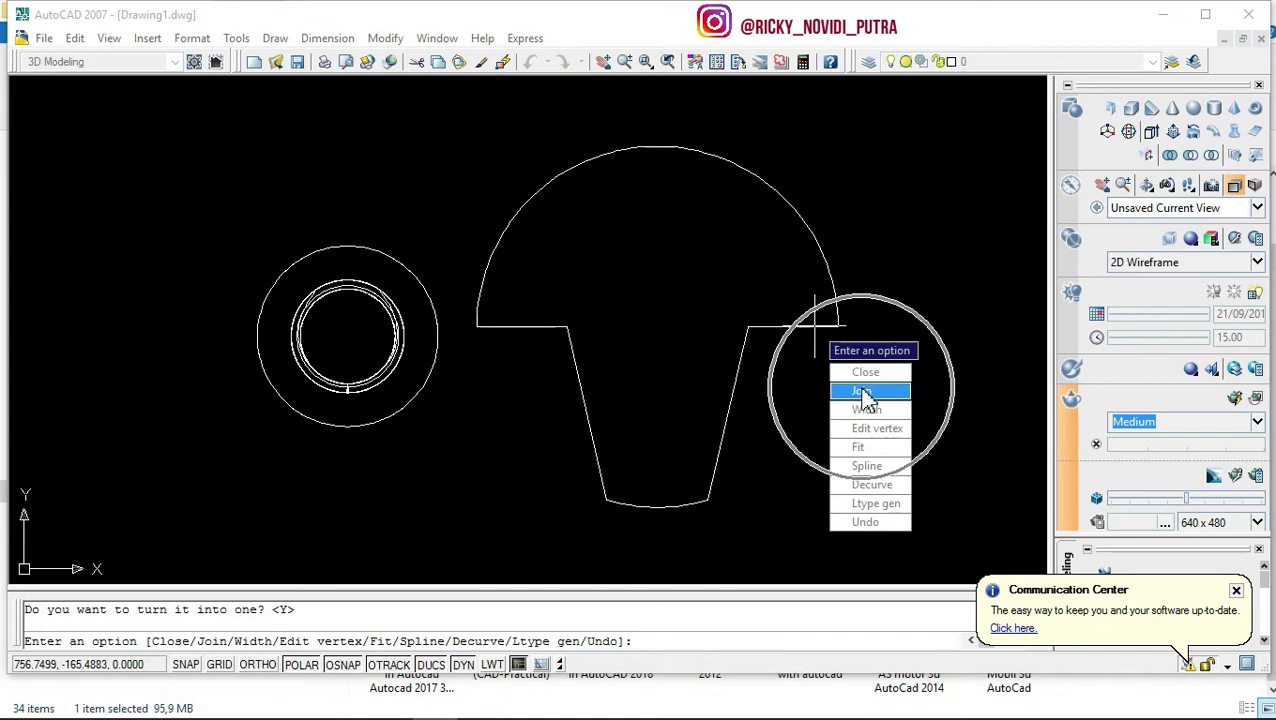
{"action": "left_click", "coordinate": [865, 397]}
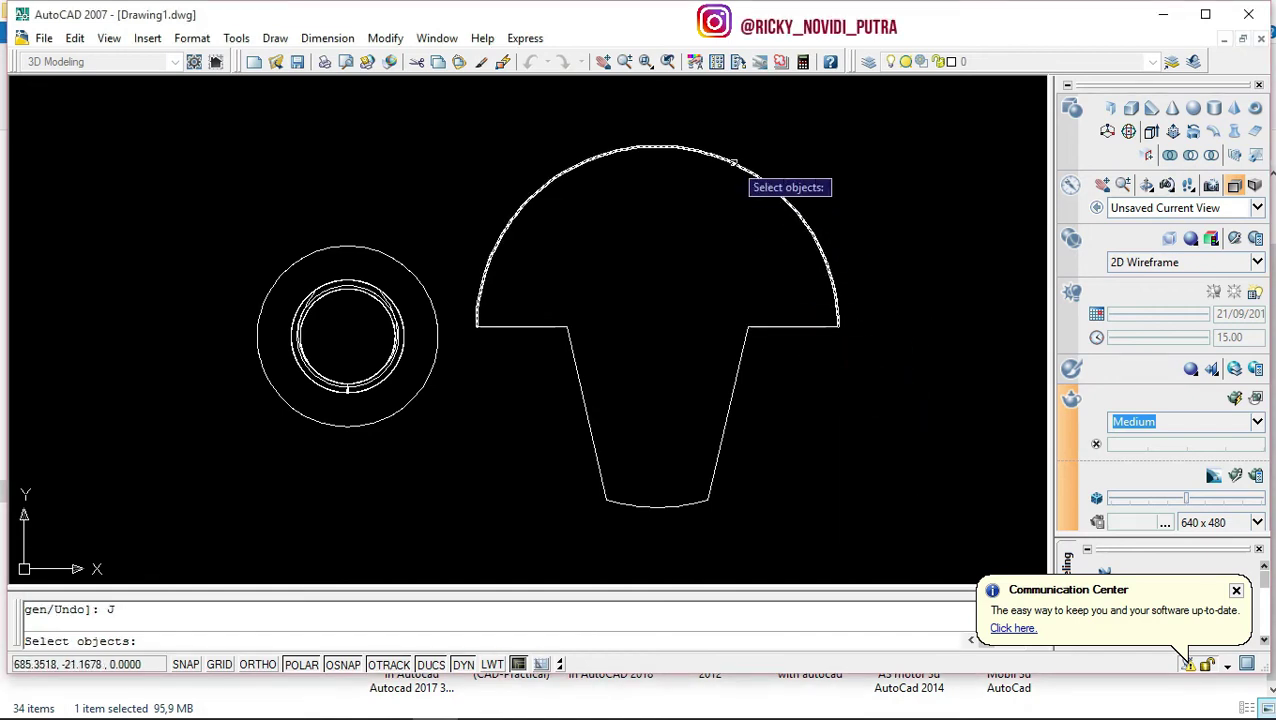
{"action": "left_click", "coordinate": [733, 162]}
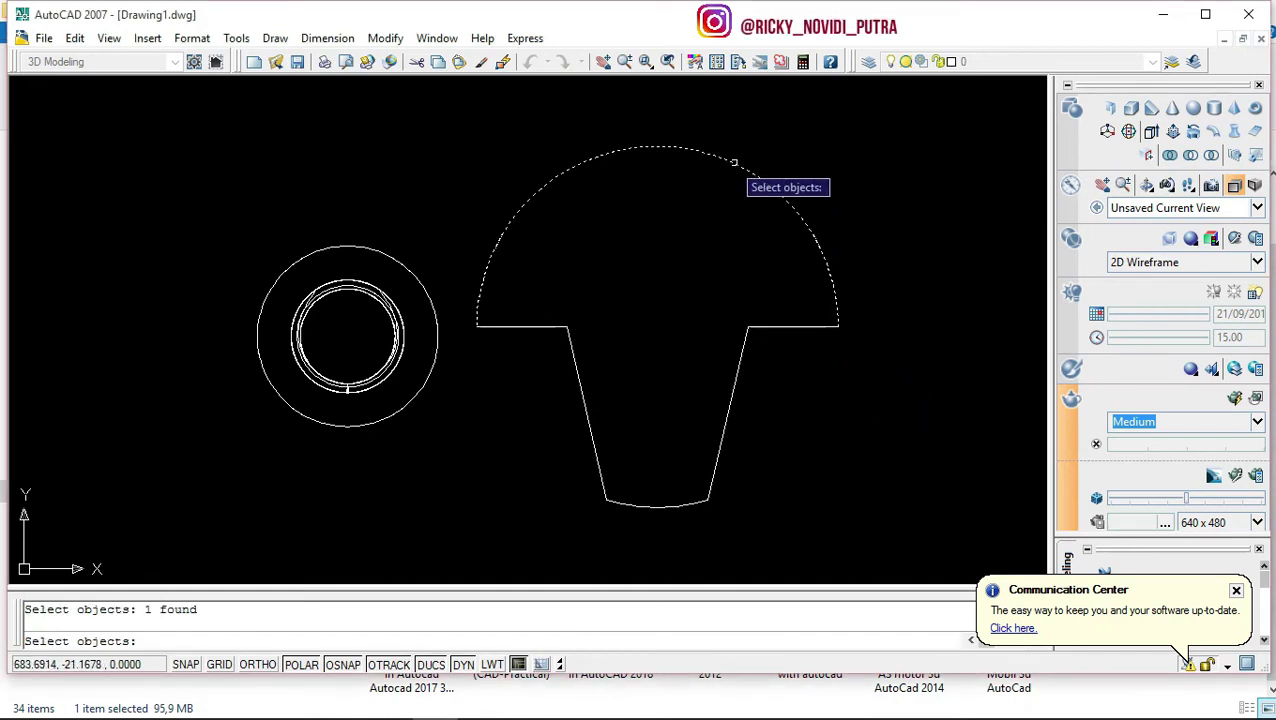
{"action": "left_click", "coordinate": [470, 167]}
{"action": "left_click", "coordinate": [808, 548]}
{"action": "right_click", "coordinate": [866, 437]}
{"action": "key", "text": "Return"}
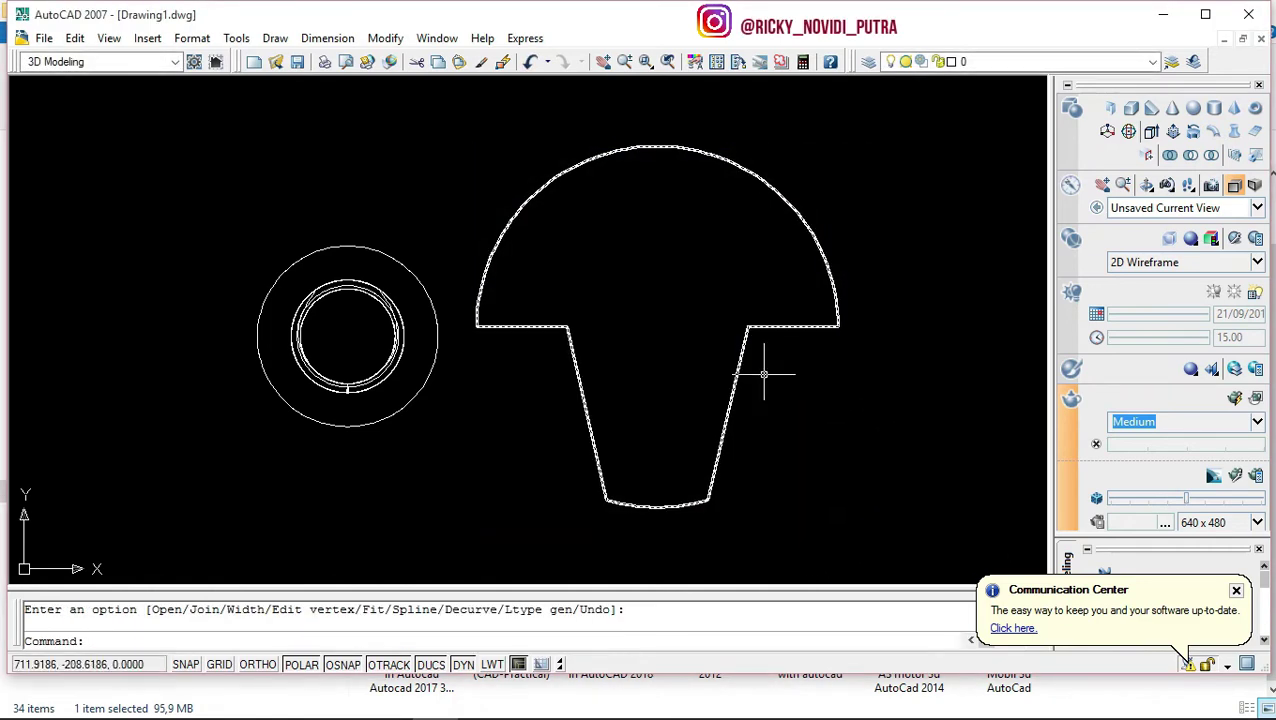
Draw a horizontal line from the stem's right edge to its left edge.
{"action": "type", "text": "l"}
{"action": "key", "text": "Return"}
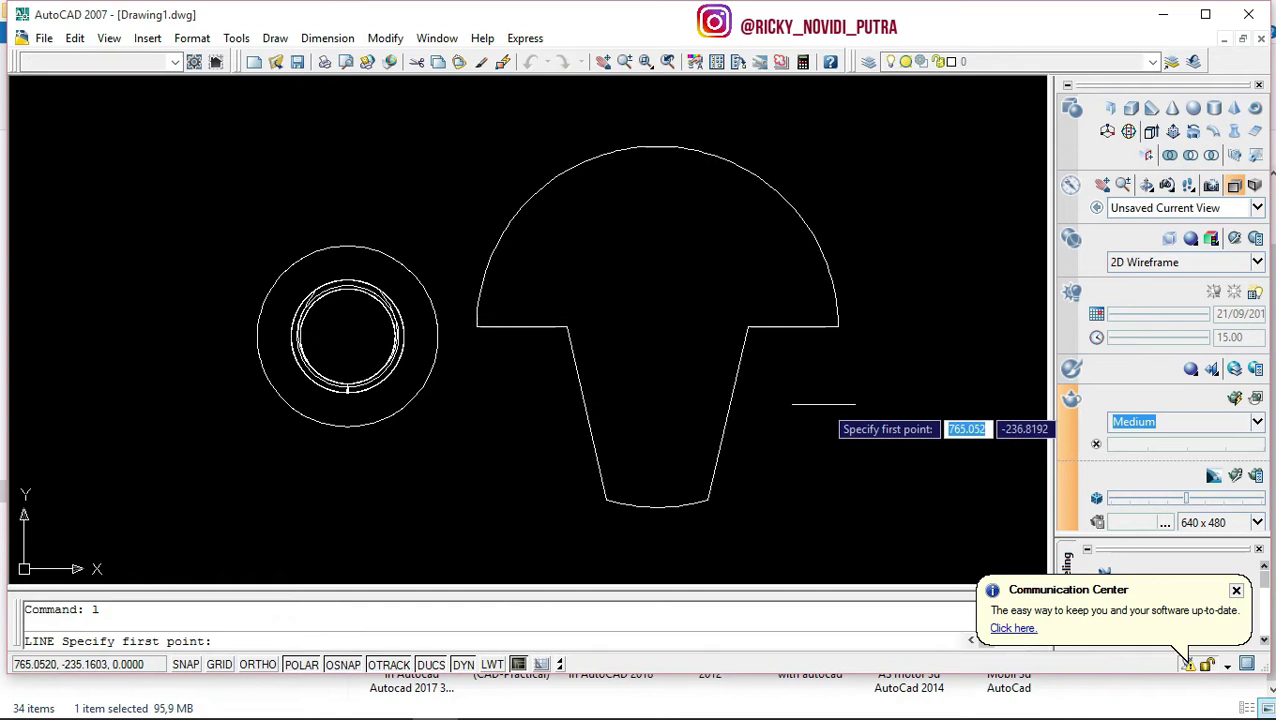
{"action": "left_click", "coordinate": [724, 415]}
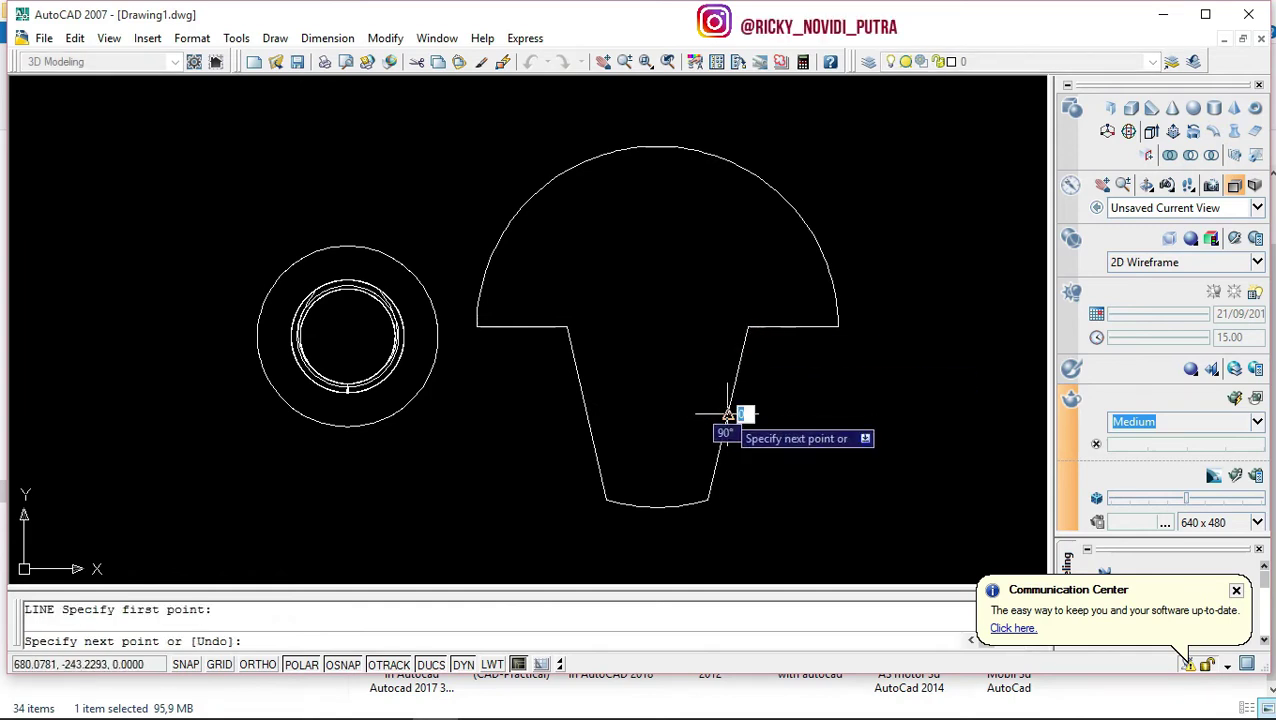
{"action": "left_click", "coordinate": [586, 415]}
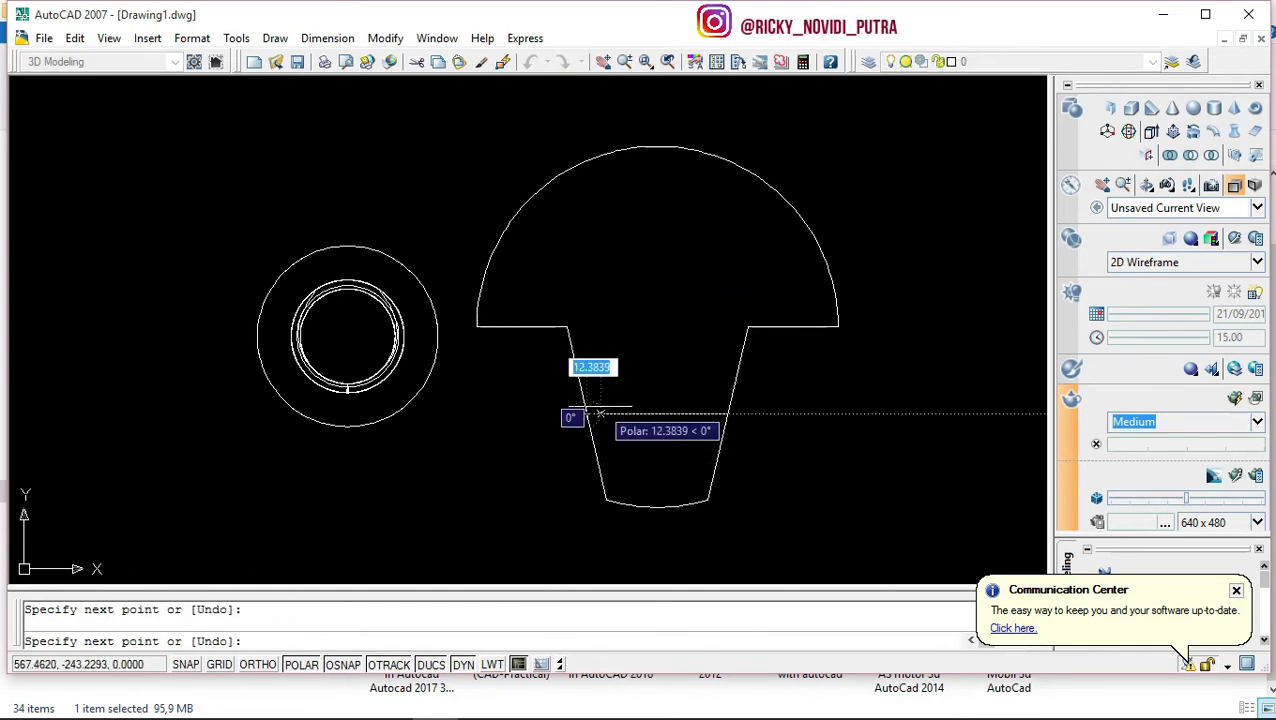
{"action": "key", "text": "Escape"}
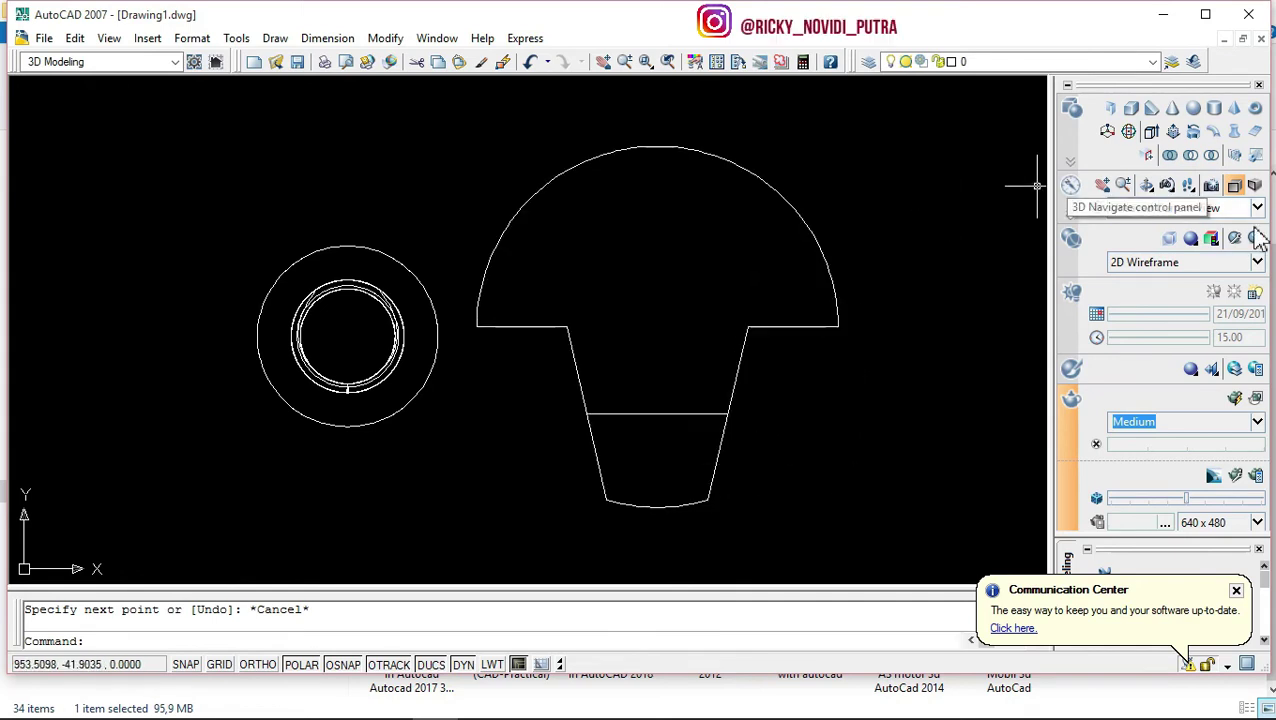
Switch to the Southwest Isometric preset view.
{"action": "left_click", "coordinate": [1207, 214]}
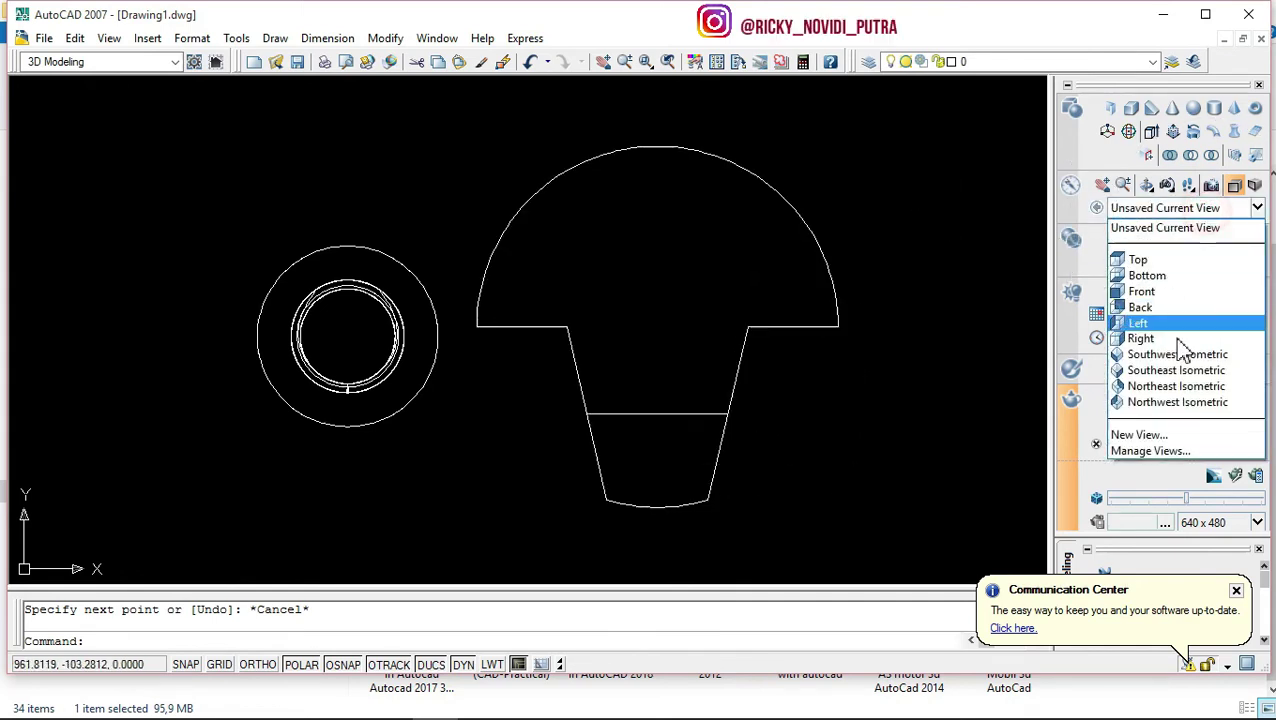
{"action": "left_click", "coordinate": [1145, 353]}
{"action": "scroll", "coordinate": [790, 393], "scroll_direction": "up", "scroll_amount": 2}
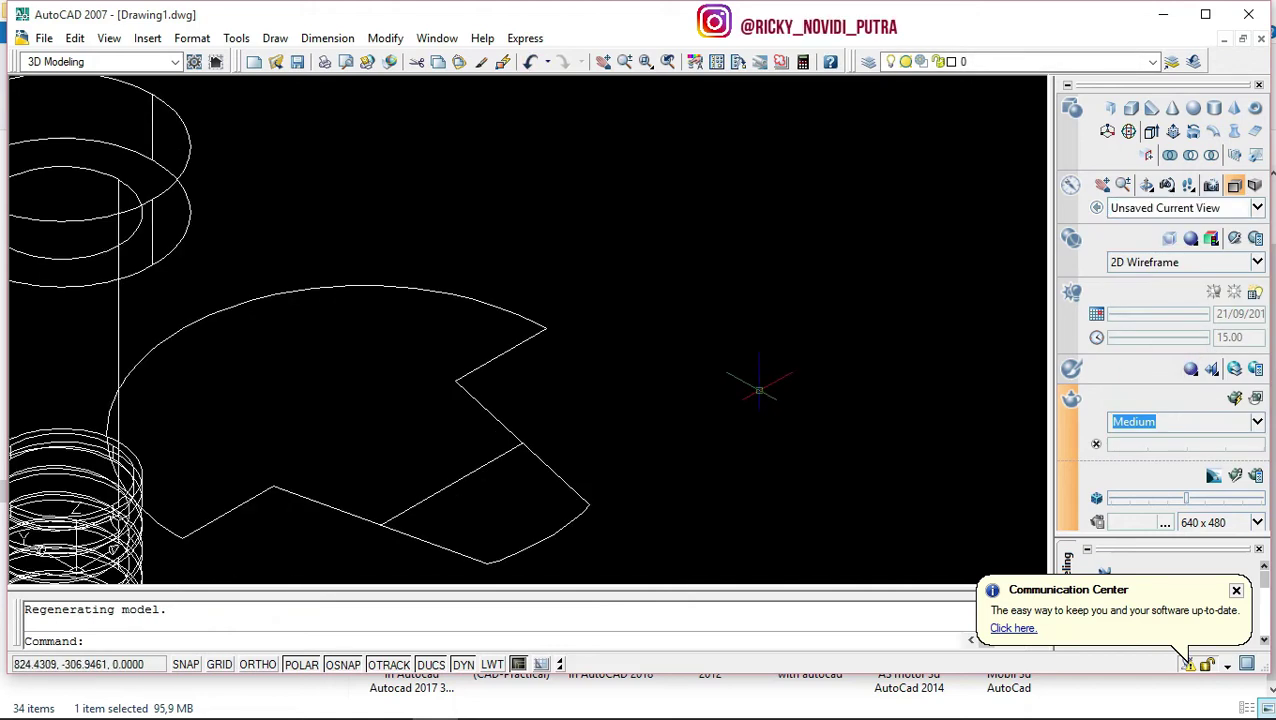
{"action": "scroll", "coordinate": [760, 388], "scroll_direction": "down", "scroll_amount": 3}
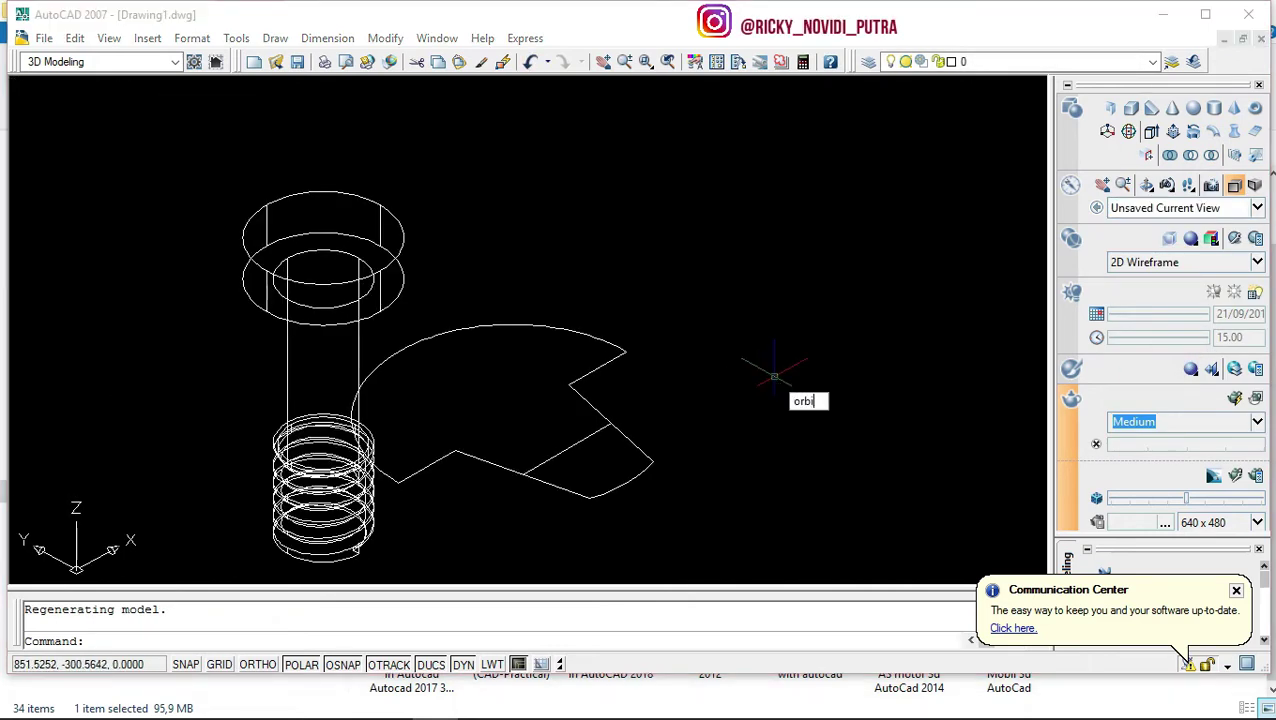
Orbit to a lower, more side-on angle and pan the outline nearer the centre.
{"action": "type", "text": "t"}
{"action": "key", "text": "Return"}
{"action": "mouse_move", "coordinate": [454, 504]}
{"action": "left_mouse_down"}
{"action": "mouse_move", "coordinate": [399, 447]}
{"action": "mouse_move", "coordinate": [549, 526]}
{"action": "left_mouse_up"}
{"action": "scroll", "coordinate": [505, 496], "scroll_direction": "up", "scroll_amount": 2}
{"action": "key", "text": "Escape"}
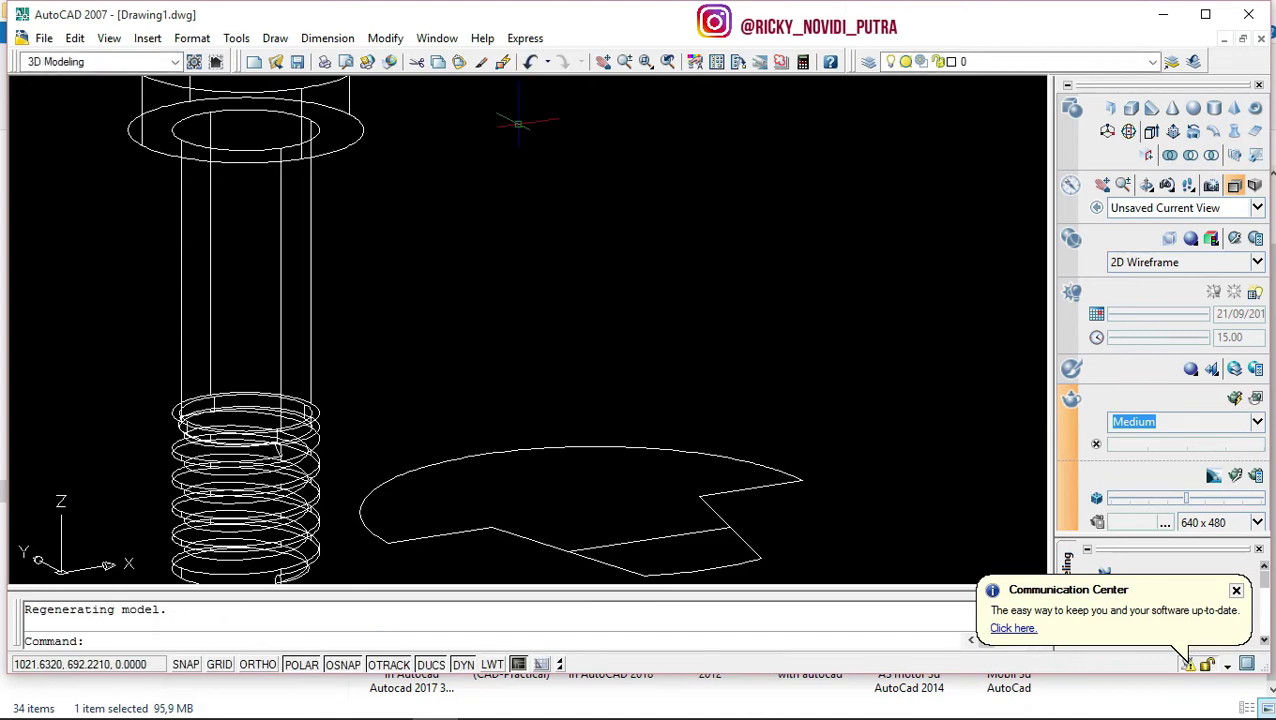
{"action": "left_click", "coordinate": [598, 64]}
{"action": "mouse_move", "coordinate": [624, 345]}
{"action": "left_mouse_down"}
{"action": "mouse_move", "coordinate": [578, 205]}
{"action": "mouse_move", "coordinate": [572, 228]}
{"action": "mouse_move", "coordinate": [538, 230]}
{"action": "left_mouse_up"}
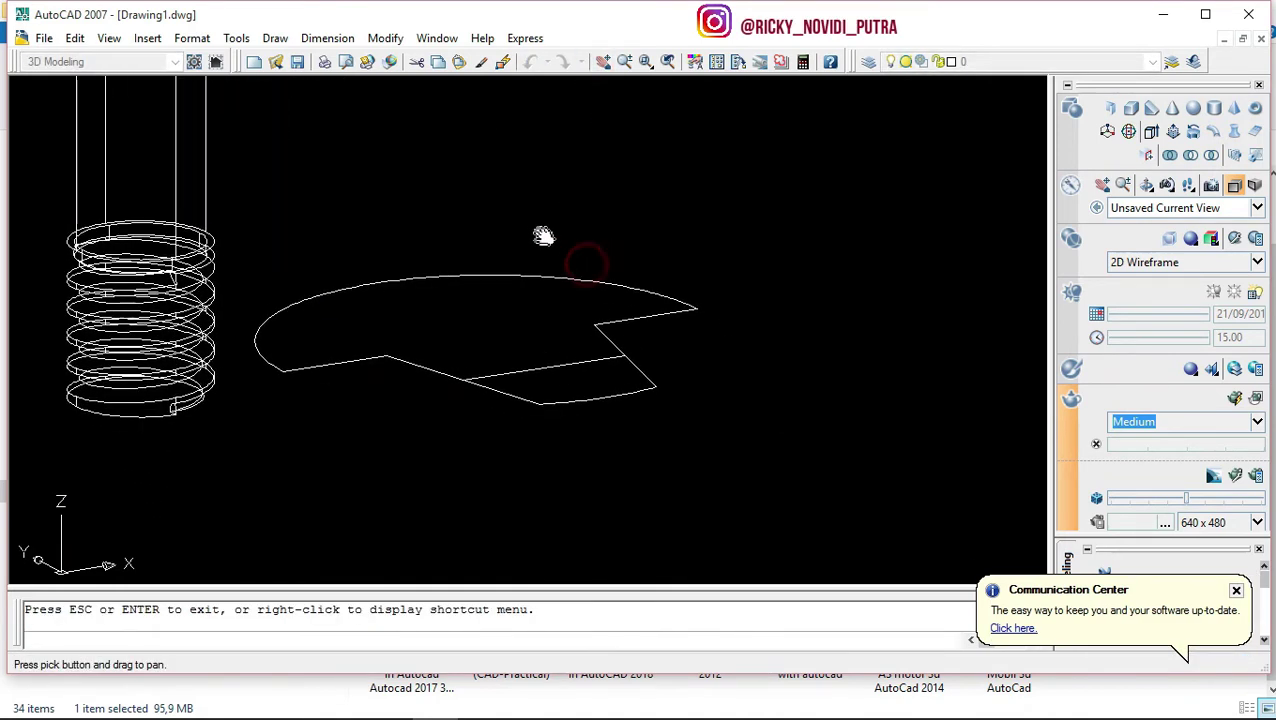
{"action": "key", "text": "Escape"}
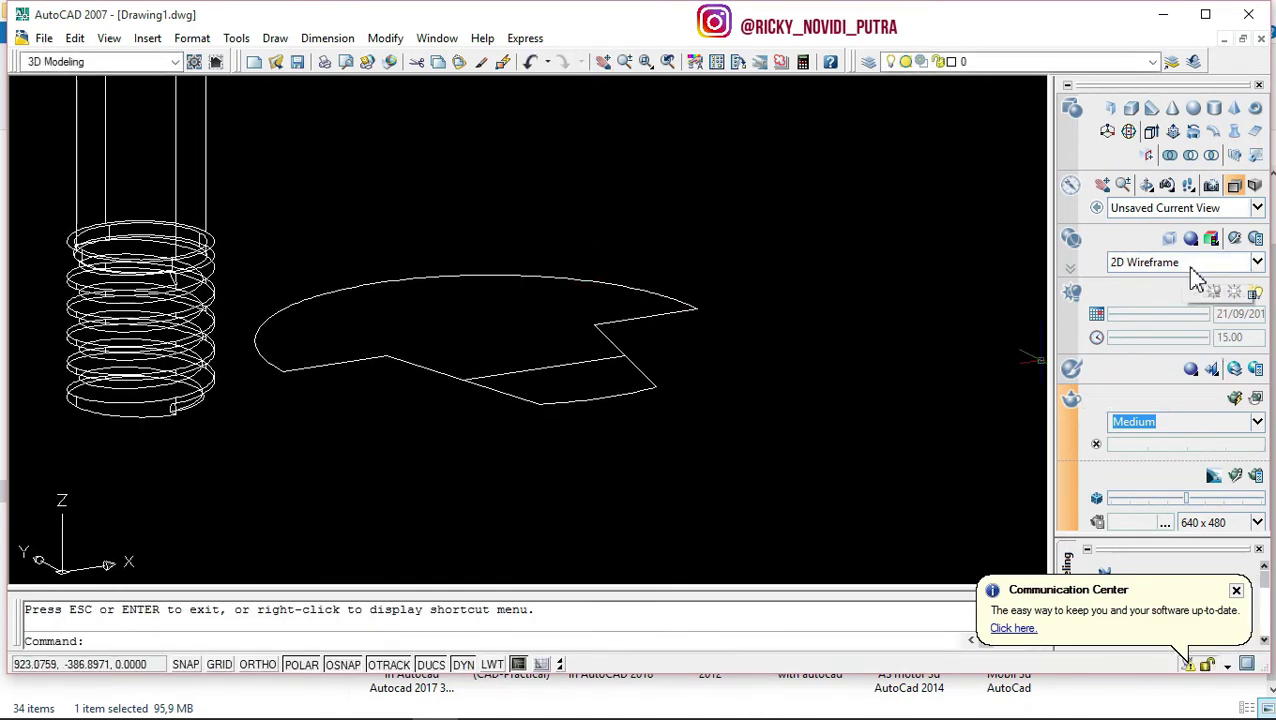
Set the visual style to Conceptual shading.
{"action": "left_click", "coordinate": [1205, 270]}
{"action": "left_click", "coordinate": [1040, 400]}
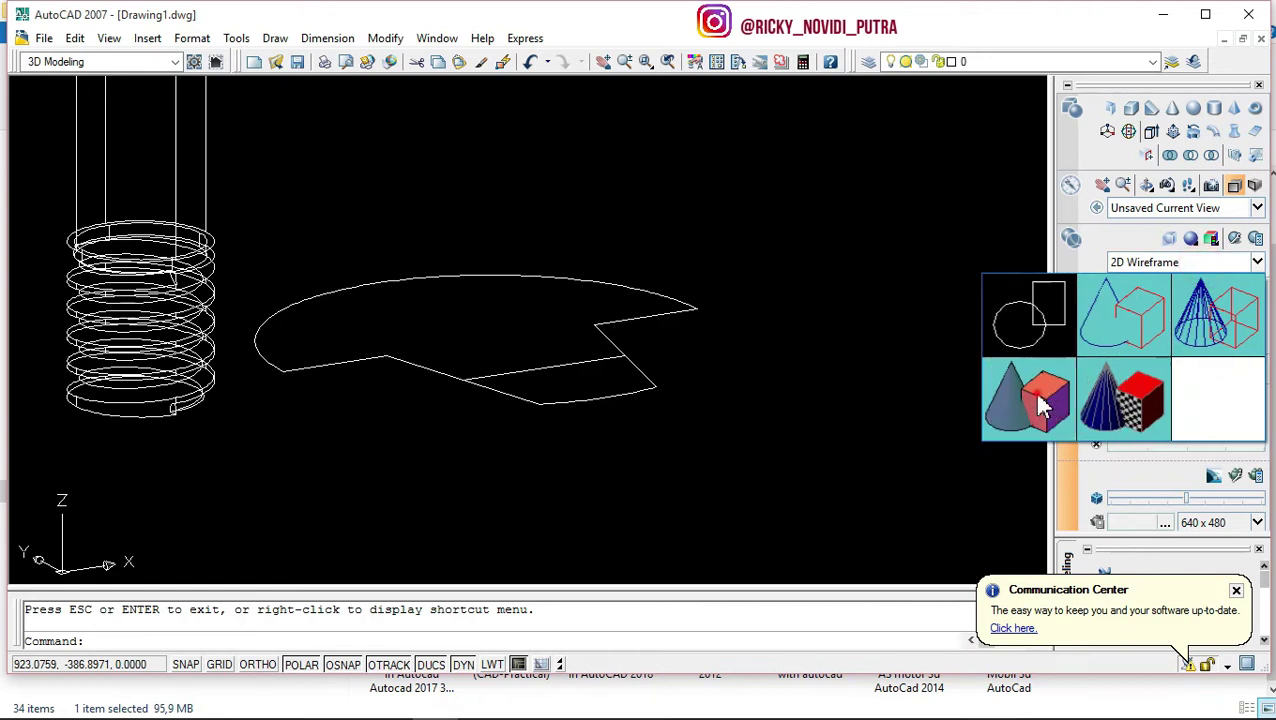
{"action": "scroll", "coordinate": [707, 345], "scroll_direction": "up", "scroll_amount": 1}
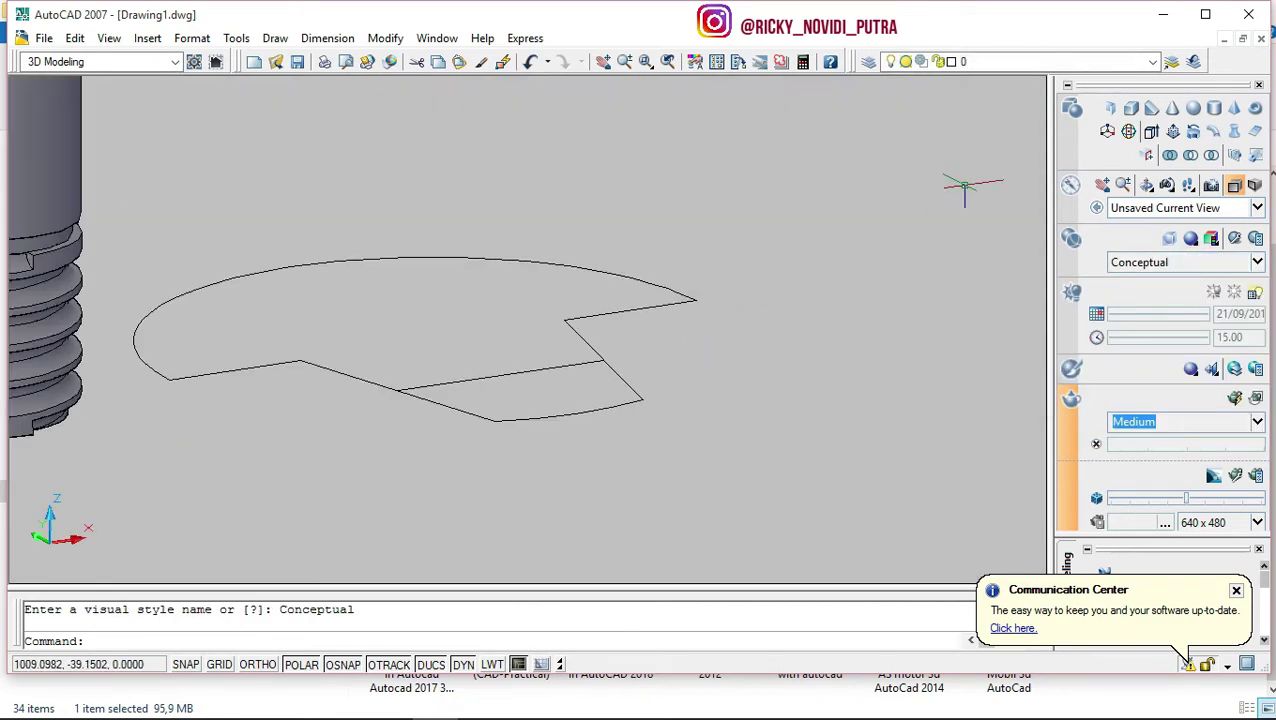
Extrude the mushroom-shaped outline polyline to a height of 60.
{"action": "left_click", "coordinate": [1140, 133]}
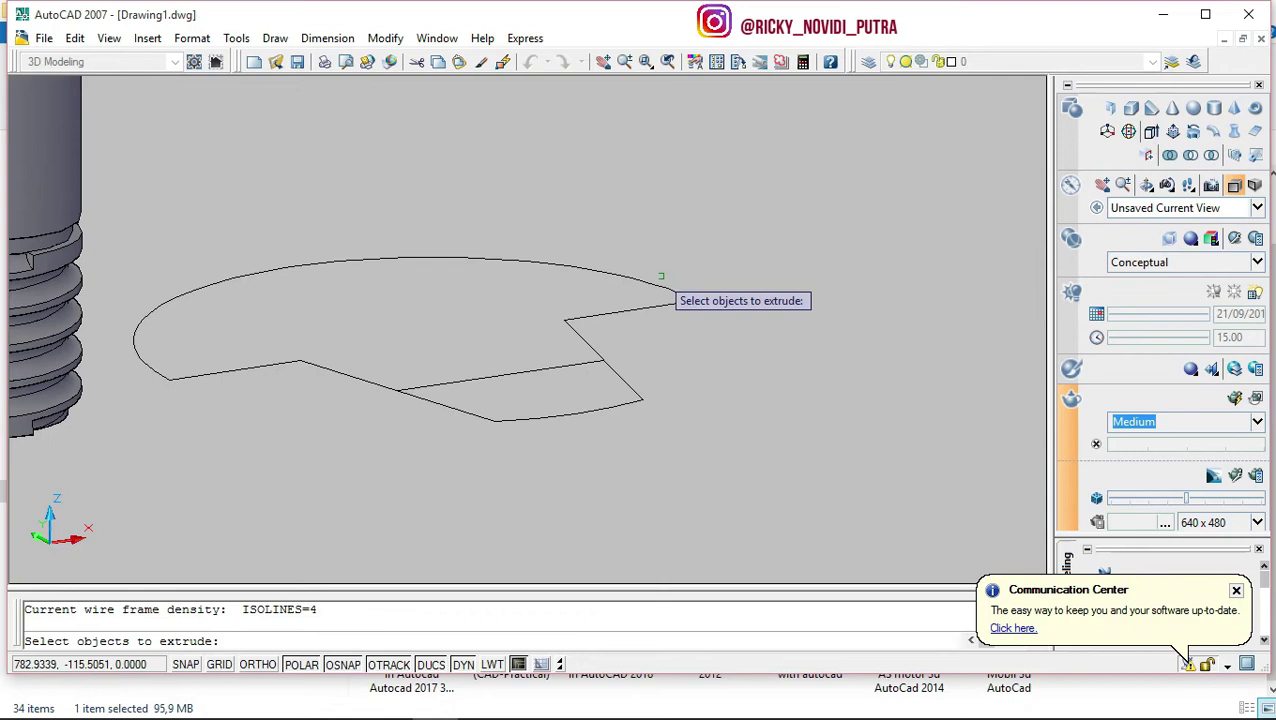
{"action": "left_click", "coordinate": [650, 293]}
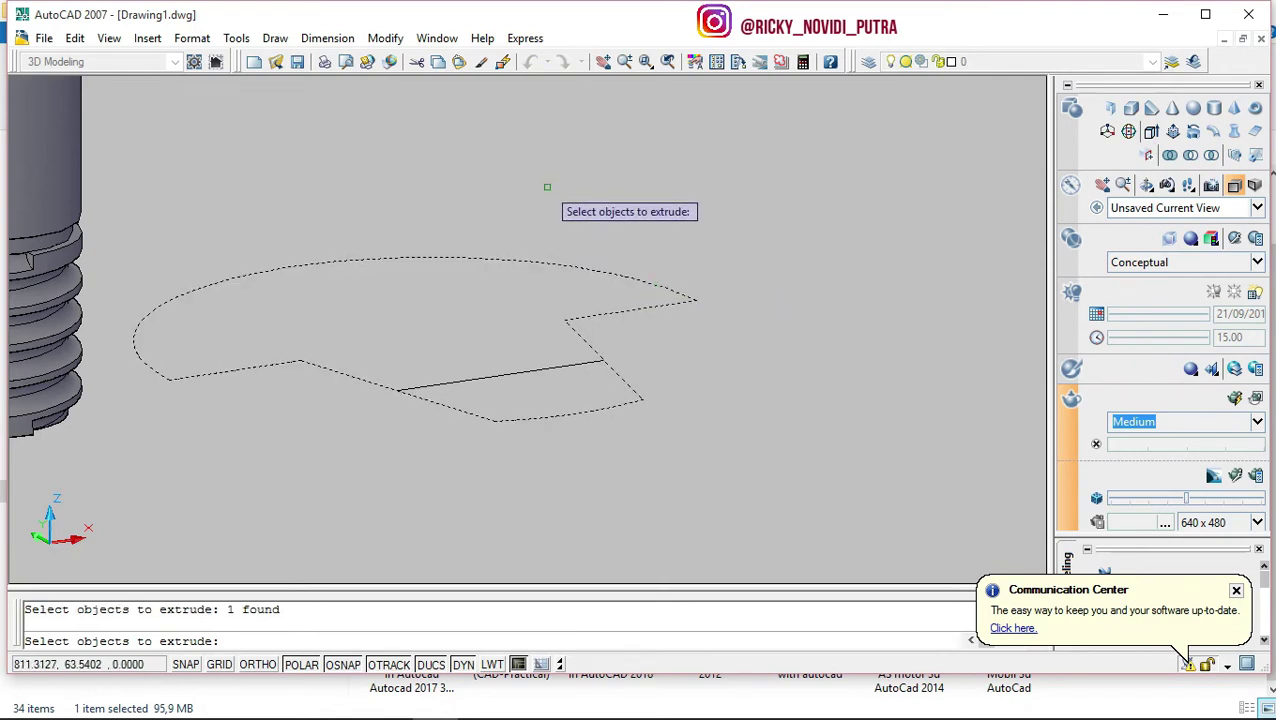
{"action": "key", "text": "Return"}
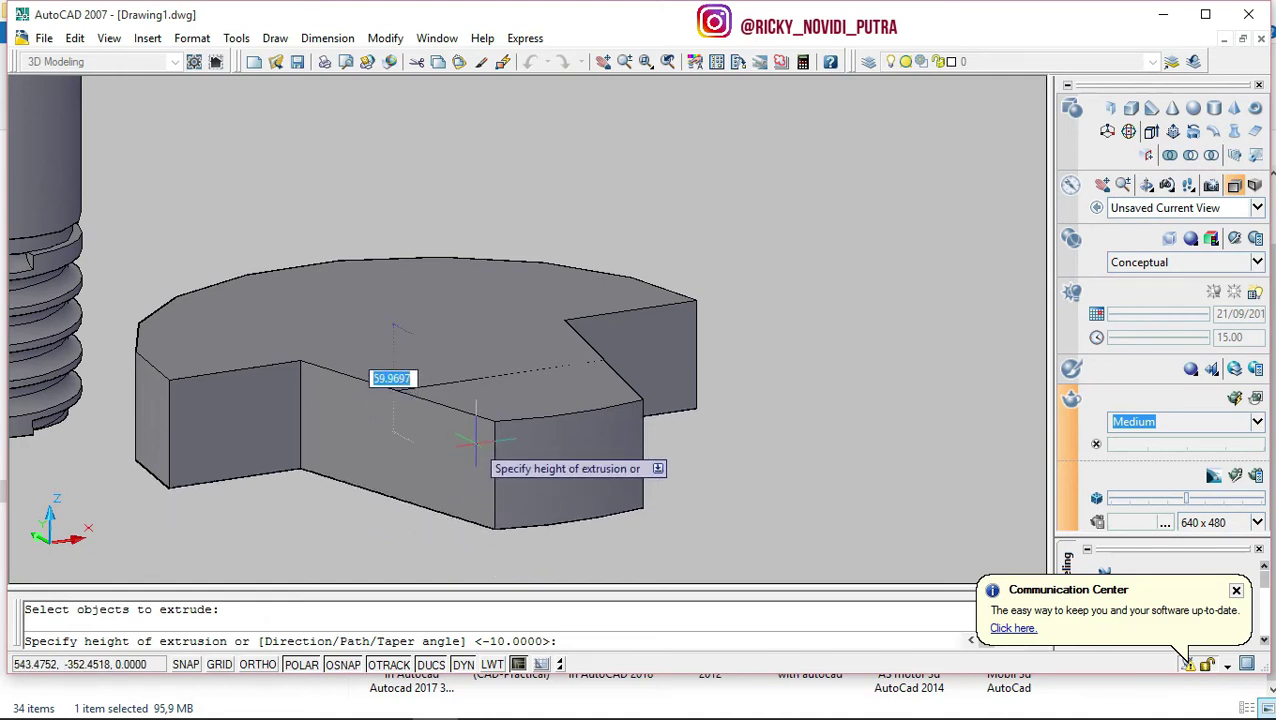
{"action": "type", "text": "60"}
{"action": "key", "text": "Return"}
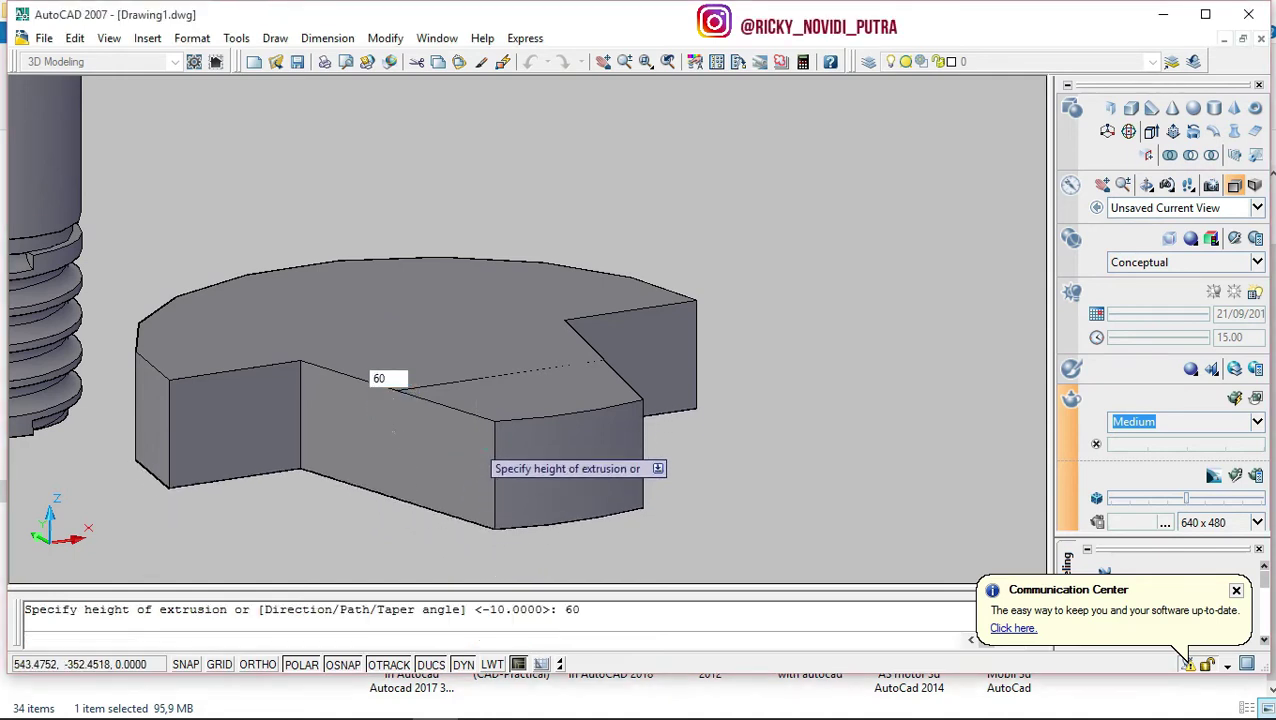
{"action": "scroll", "coordinate": [610, 355], "scroll_direction": "down", "scroll_amount": 2}
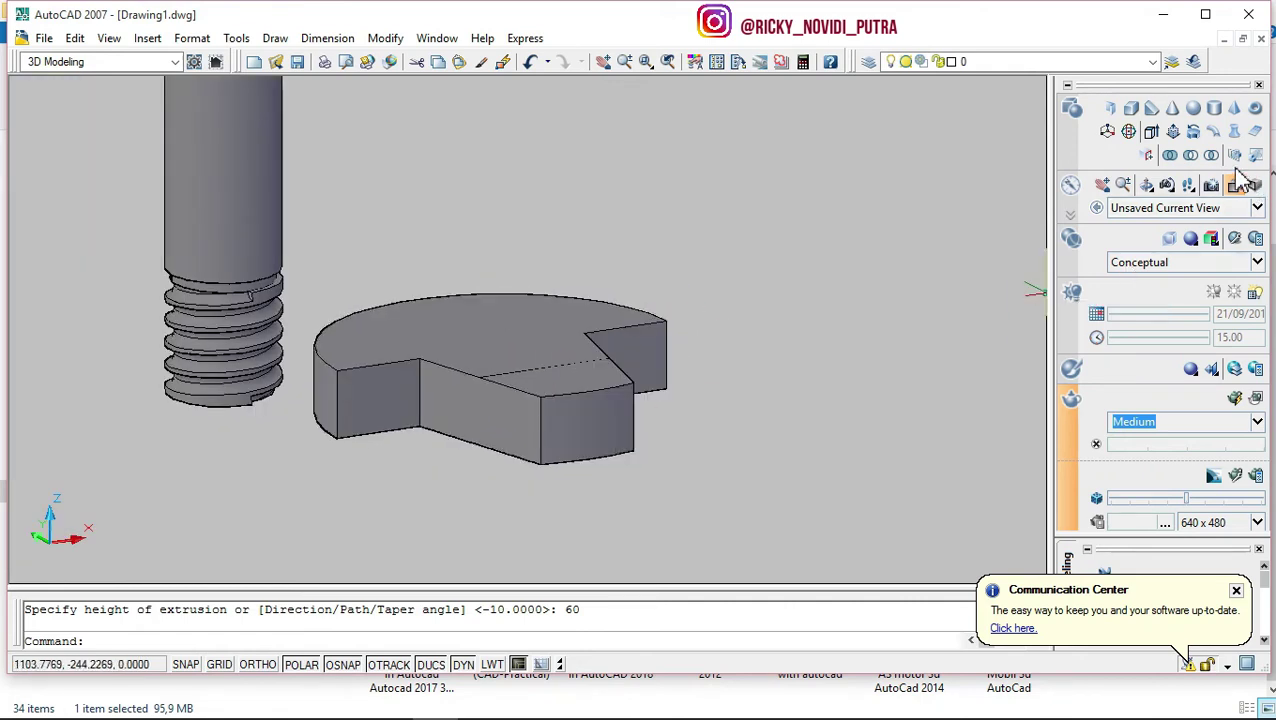
{"action": "left_click", "coordinate": [1174, 134]}
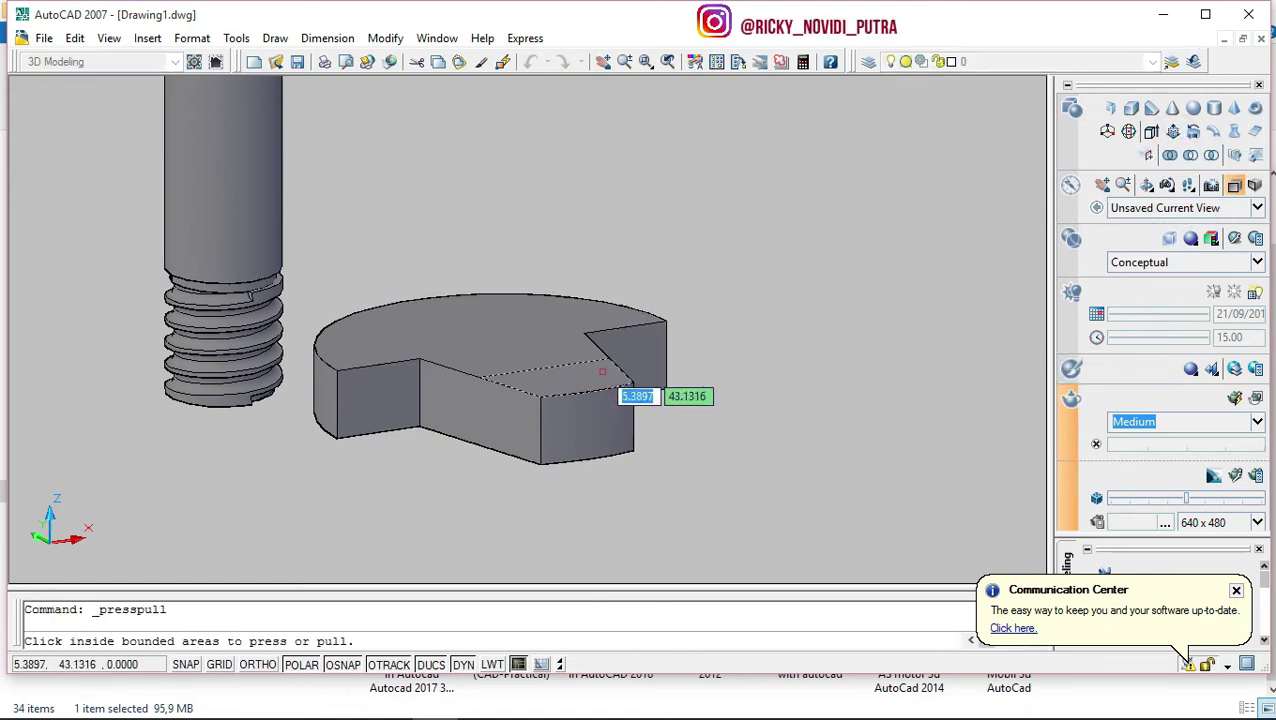
{"action": "left_click", "coordinate": [602, 371]}
{"action": "type", "text": "10"}
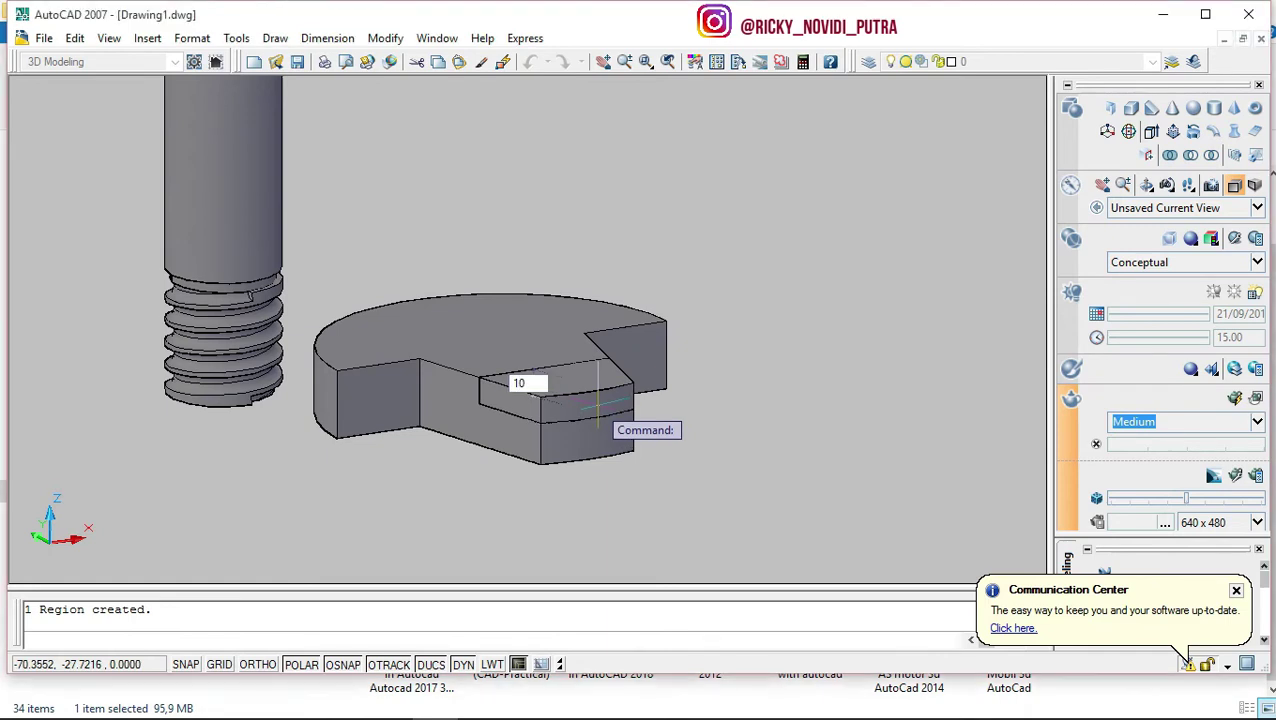
{"action": "key", "text": "Return"}
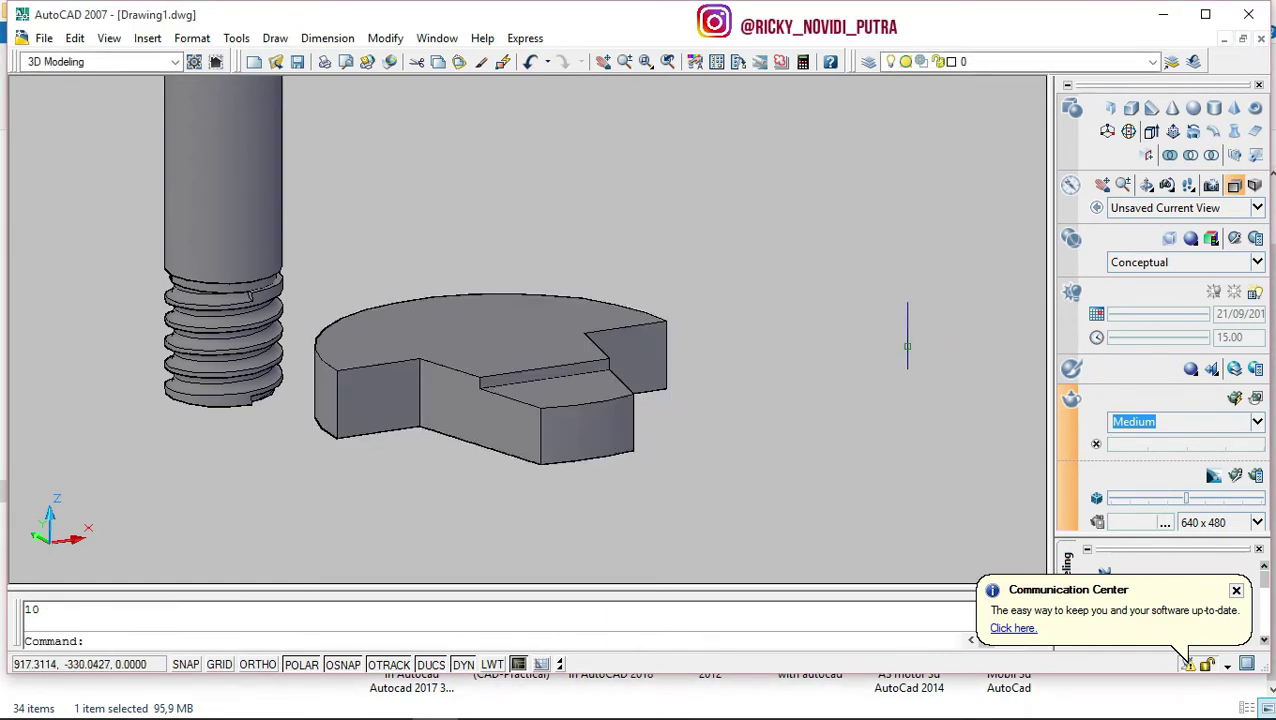
{"action": "left_click", "coordinate": [865, 287]}
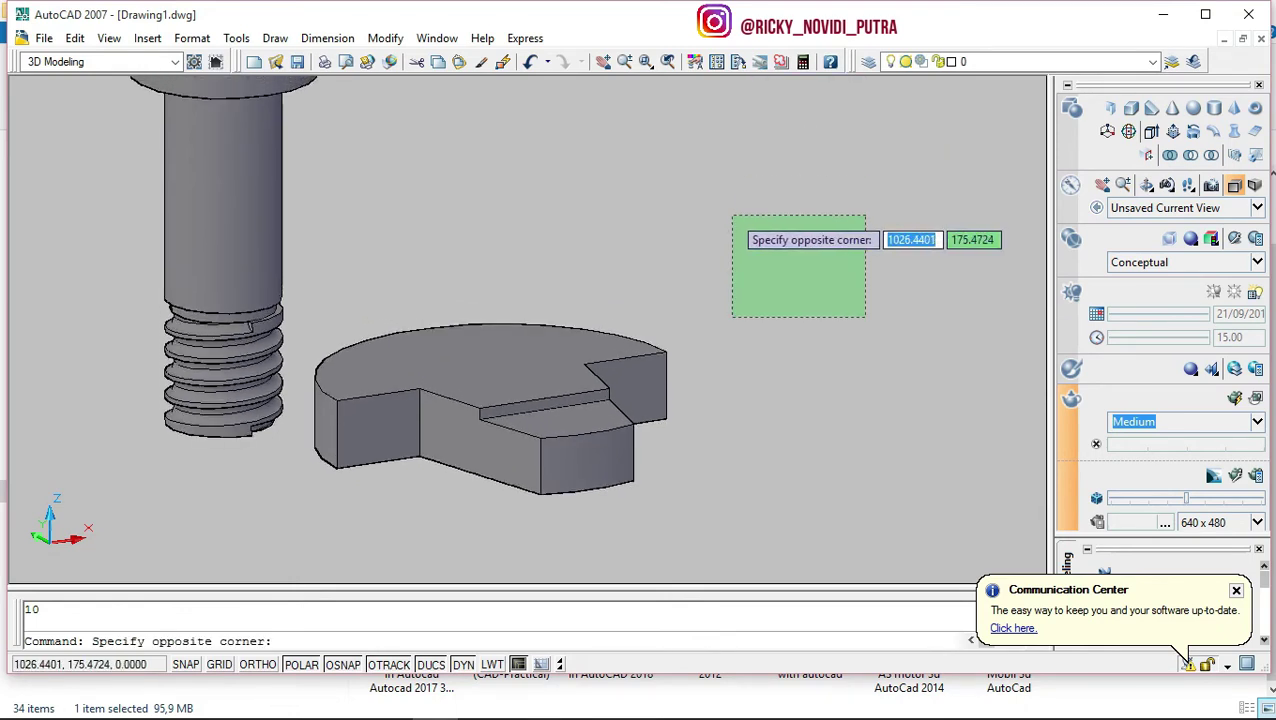
{"action": "left_click", "coordinate": [728, 212]}
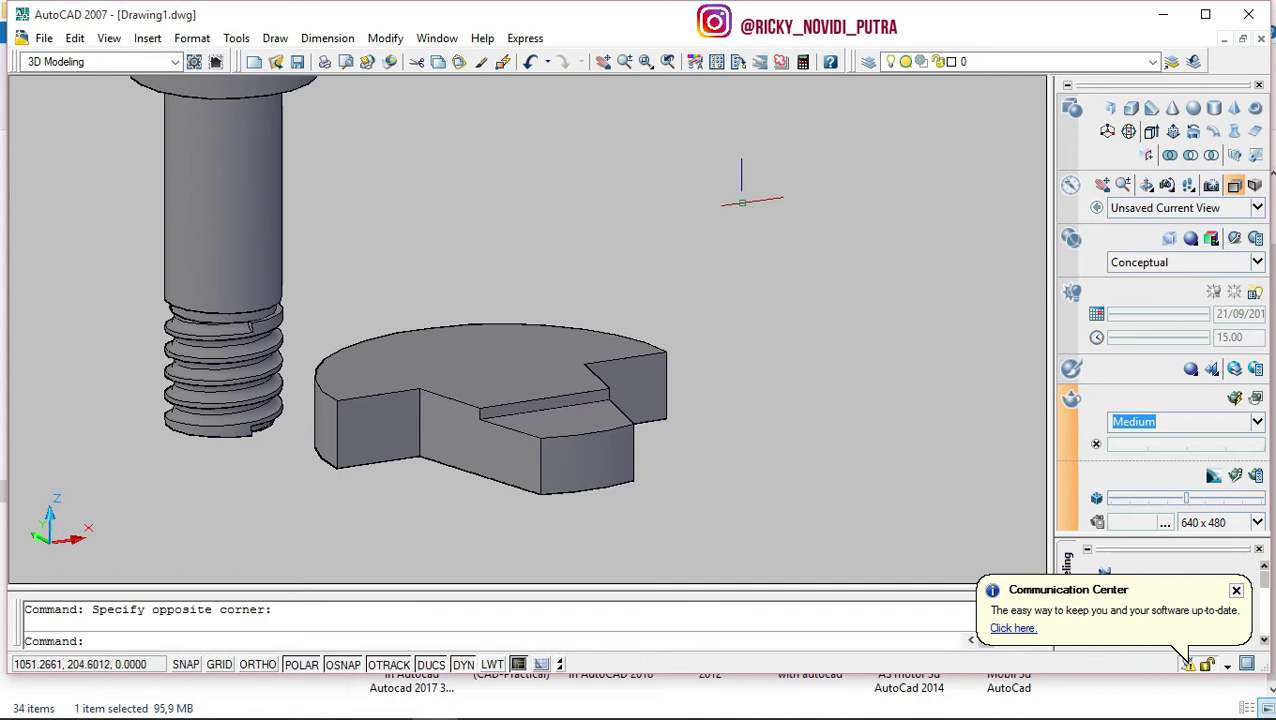
{"action": "scroll", "coordinate": [827, 373], "scroll_direction": "down", "scroll_amount": 3}
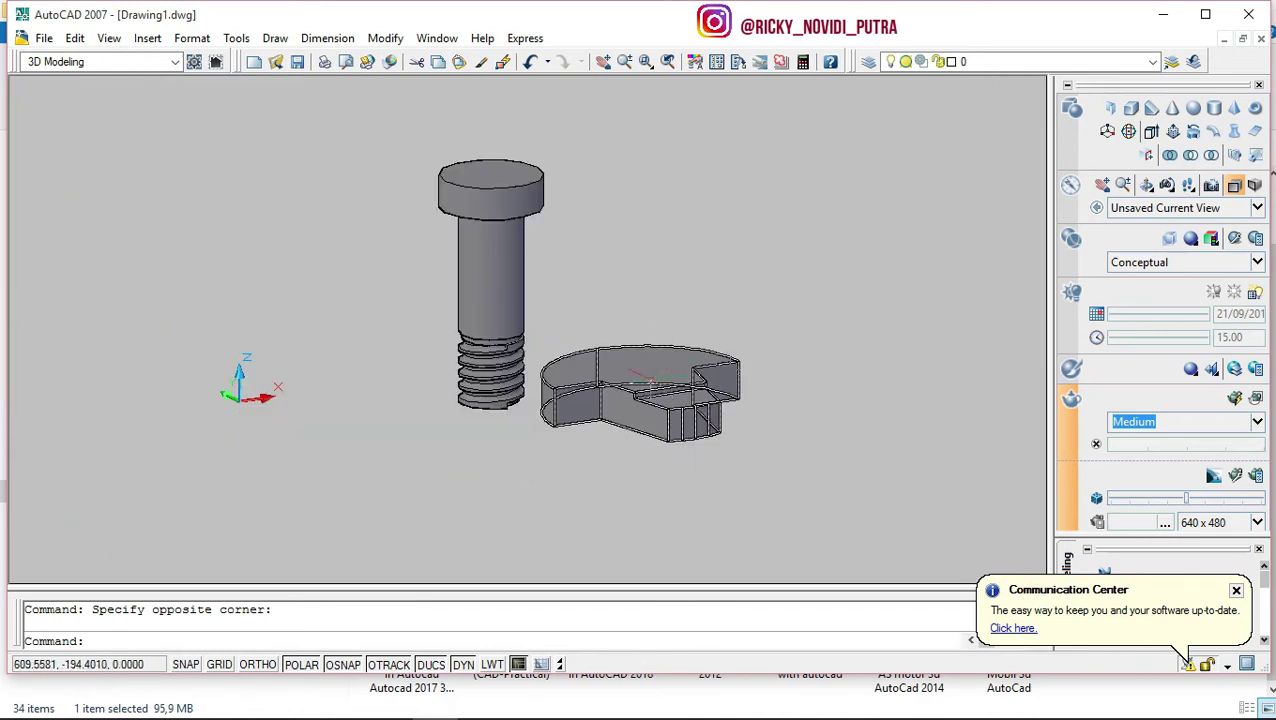
{"action": "scroll", "coordinate": [668, 382], "scroll_direction": "up", "scroll_amount": 2}
{"action": "scroll", "coordinate": [668, 382], "scroll_direction": "up", "scroll_amount": 3}
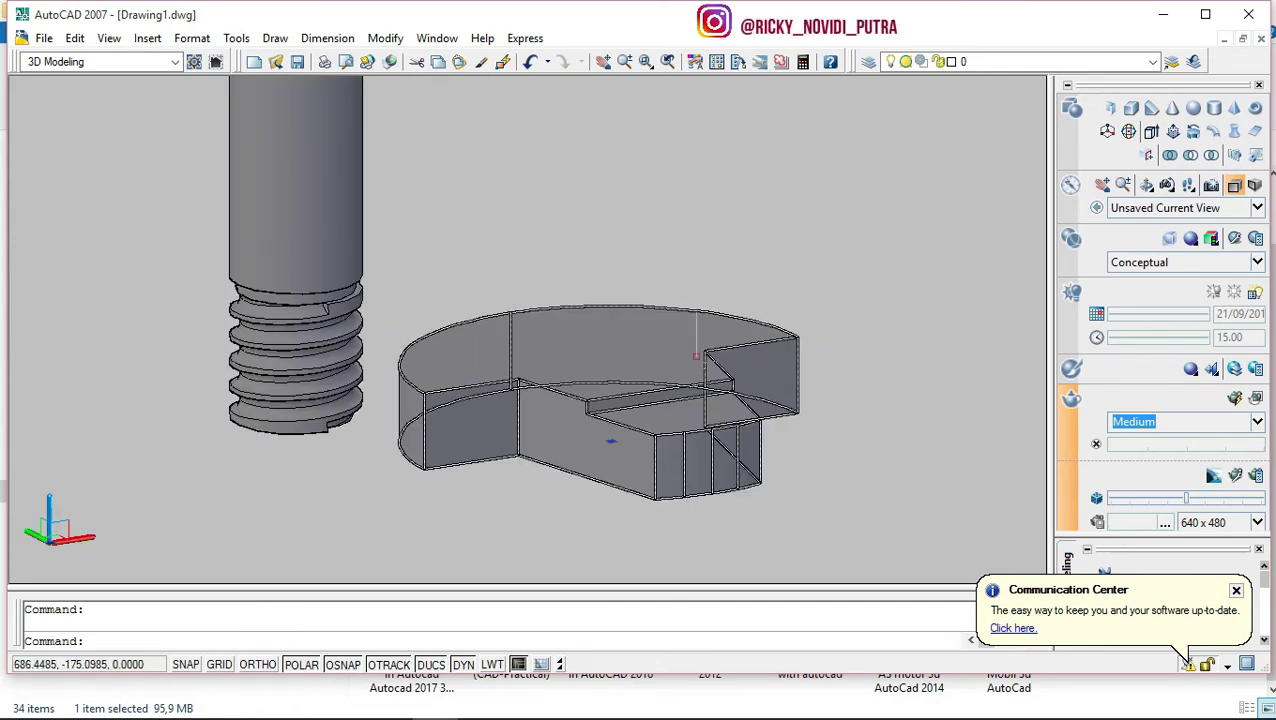
{"action": "scroll", "coordinate": [680, 383], "scroll_direction": "down", "scroll_amount": 4}
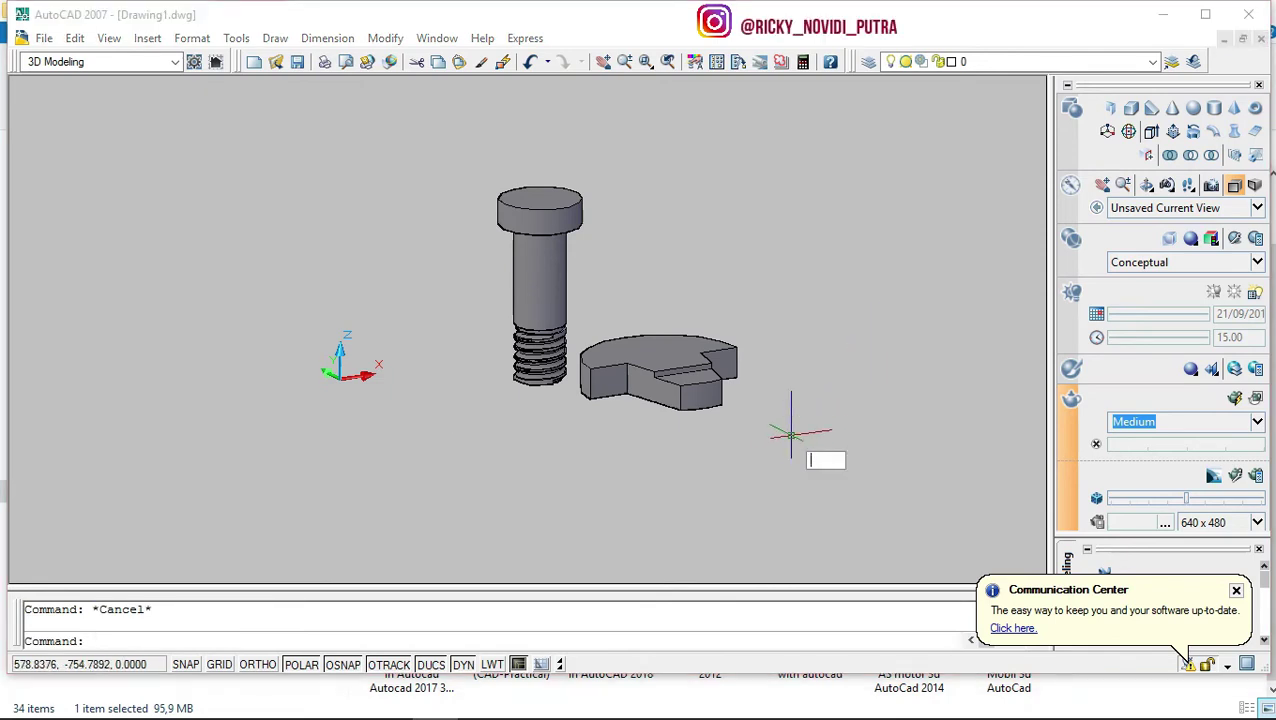
{"action": "type", "text": "co"}
Copy the slotted washer to a spot above and to the right of the original.
{"action": "key", "text": "Return"}
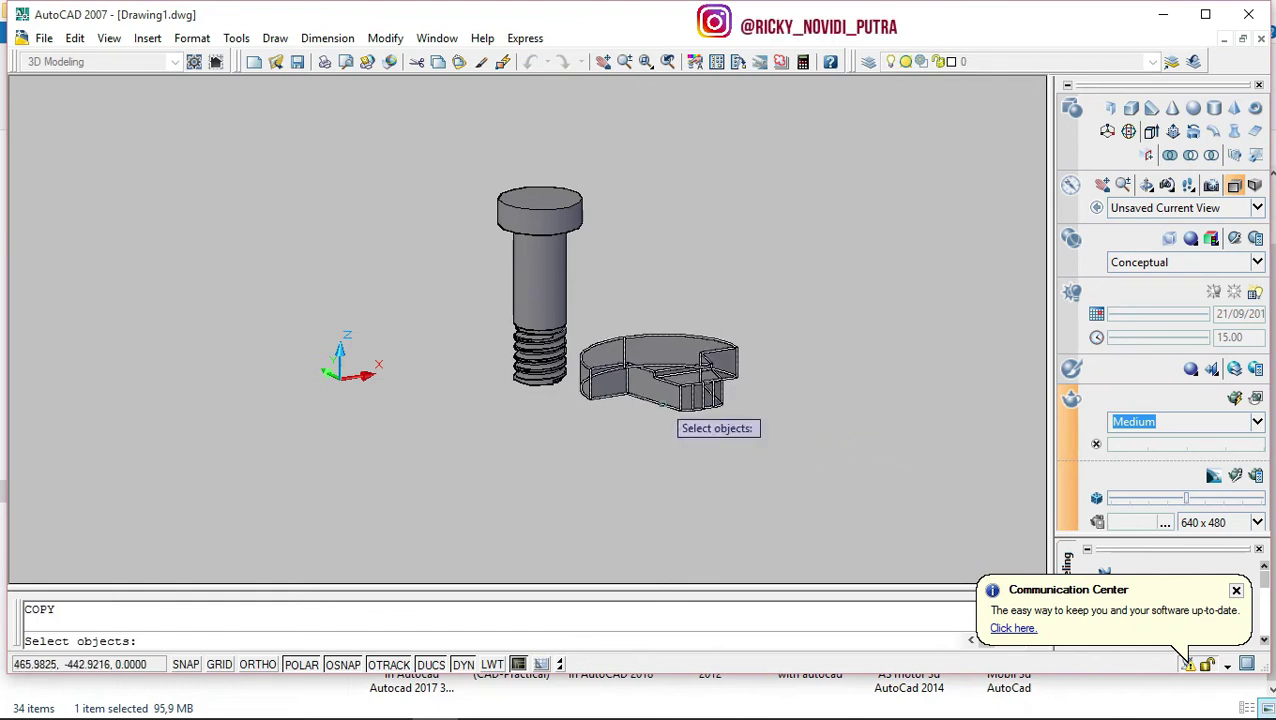
{"action": "left_click", "coordinate": [664, 406]}
{"action": "key", "text": "Return"}
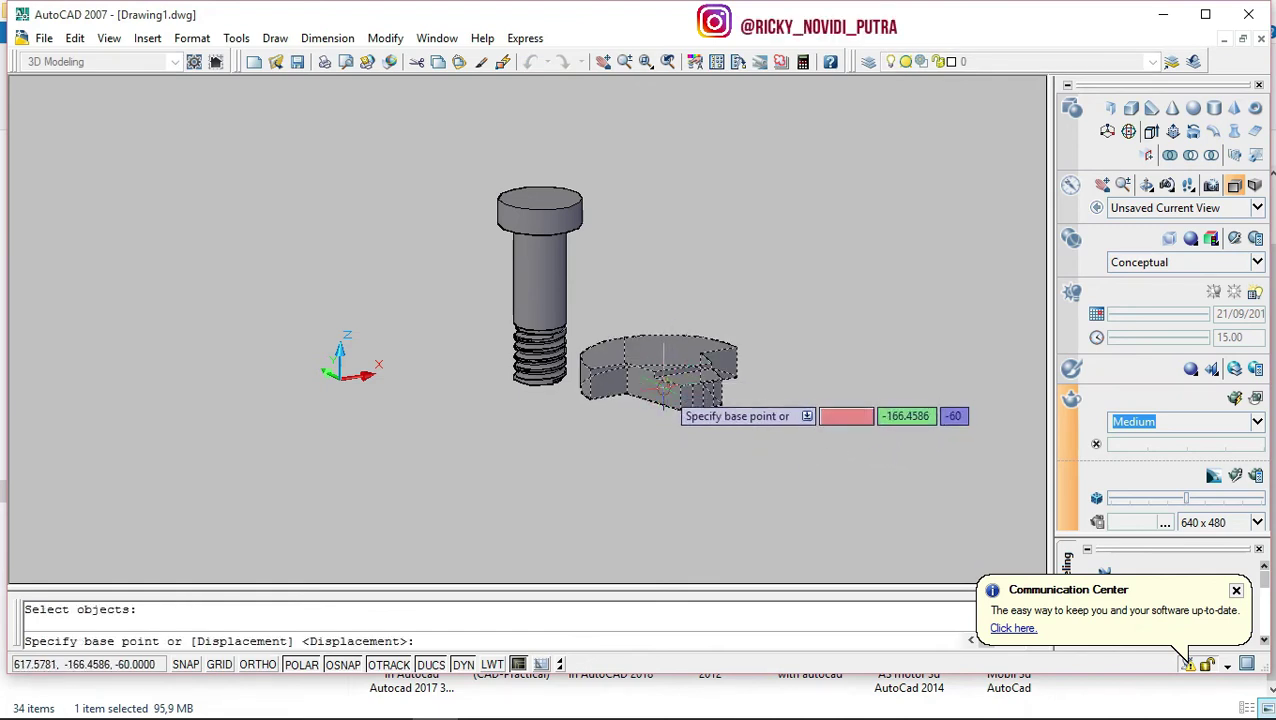
{"action": "left_click", "coordinate": [662, 357]}
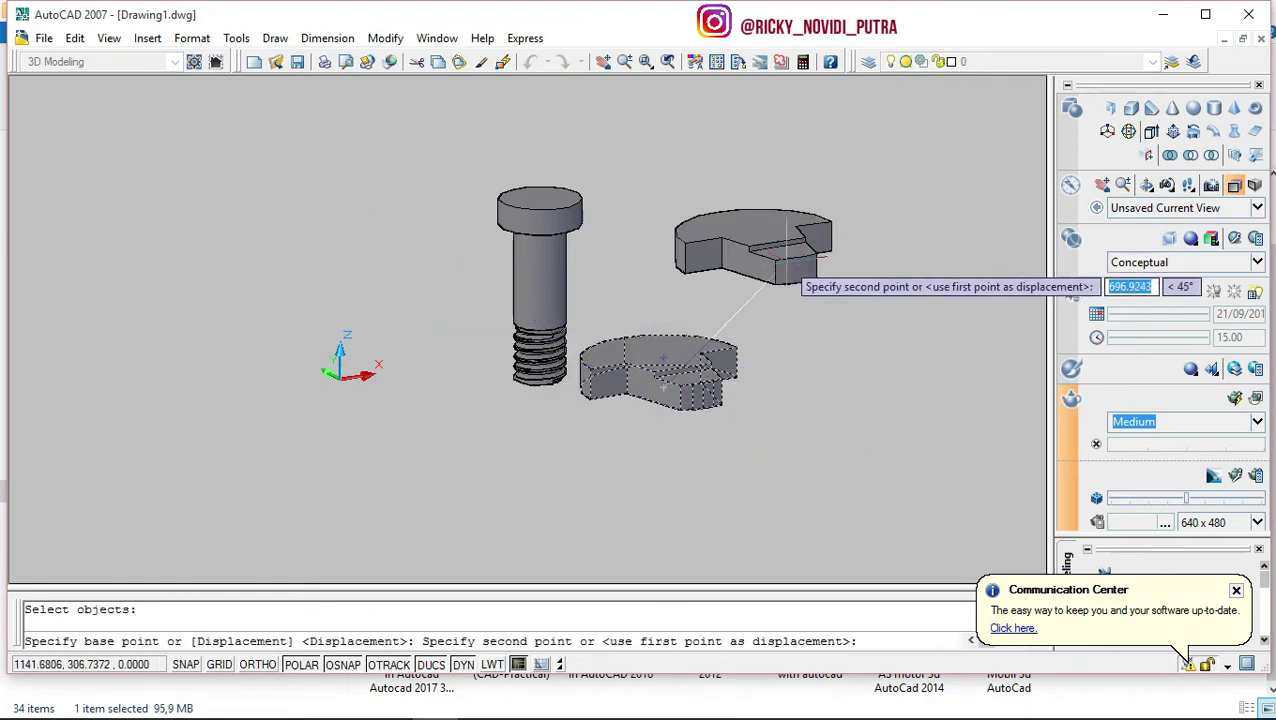
{"action": "left_click", "coordinate": [867, 185]}
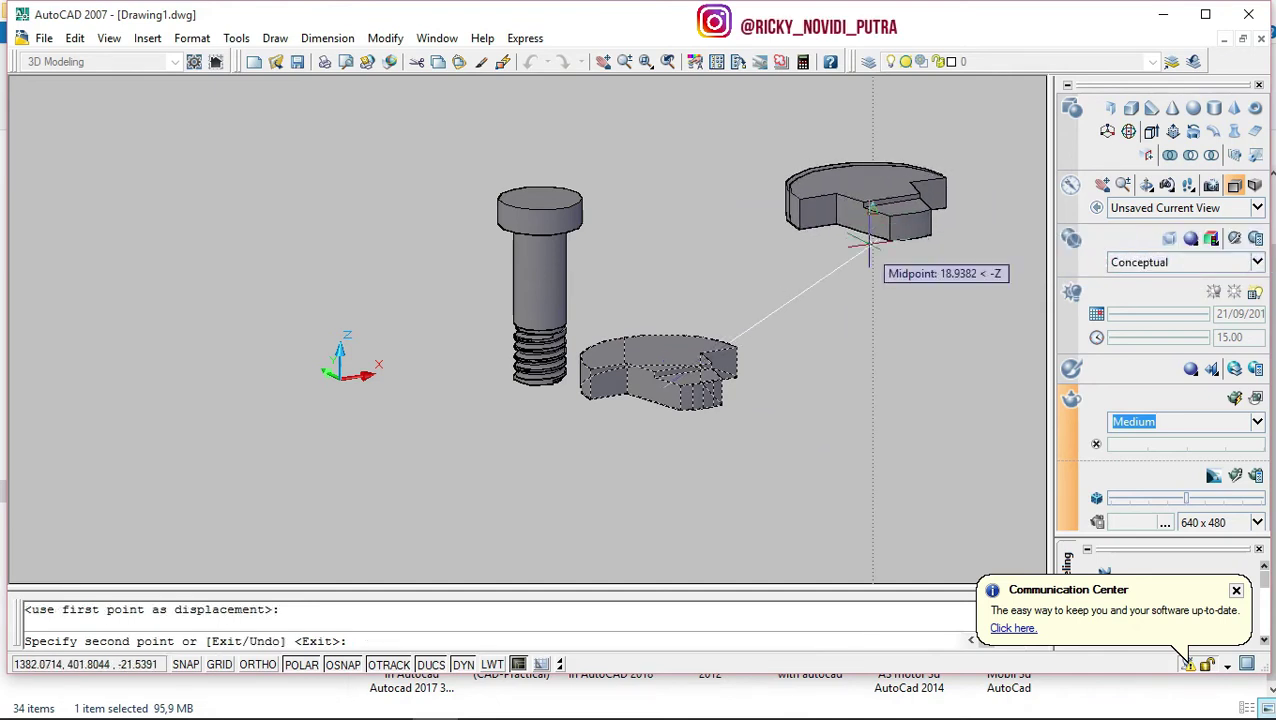
{"action": "left_click", "coordinate": [959, 270]}
{"action": "key", "text": "Escape"}
{"action": "scroll", "coordinate": [930, 300], "scroll_direction": "up", "scroll_amount": 3}
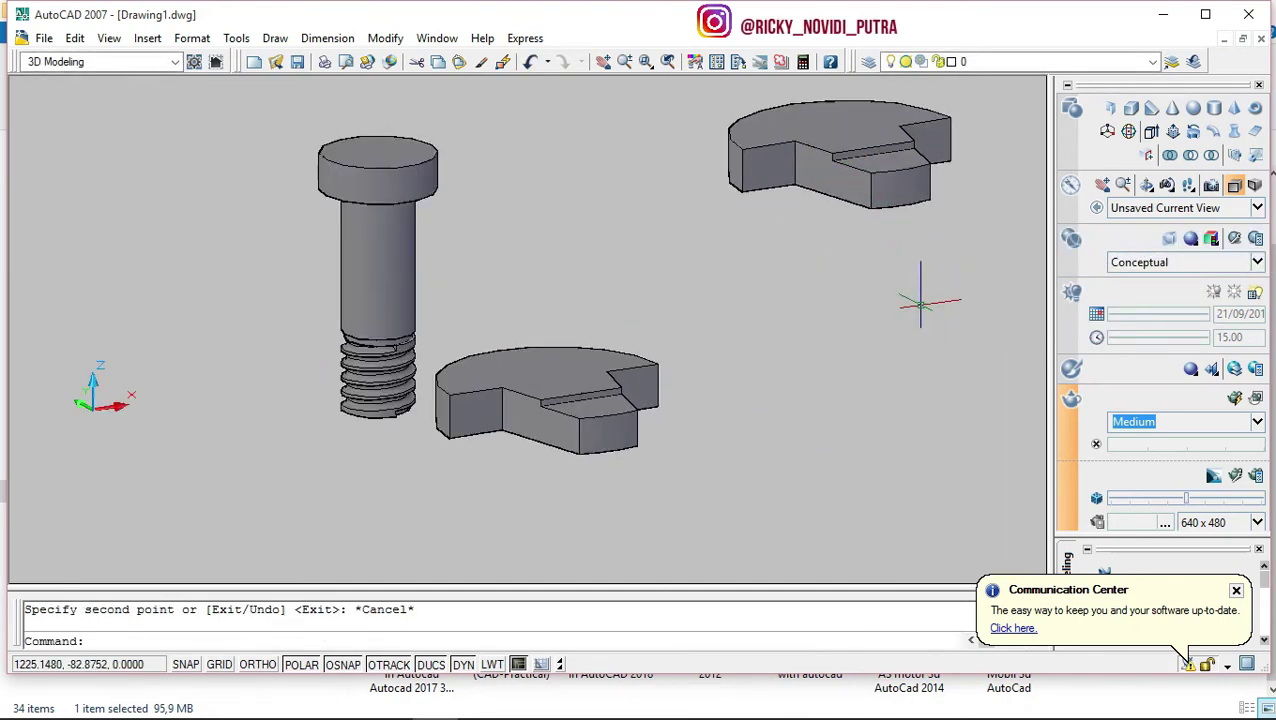
3D-rotate the original slotted washer 180° with Ortho on so its groove faces down.
{"action": "left_click", "coordinate": [1129, 132]}
{"action": "left_click", "coordinate": [505, 392]}
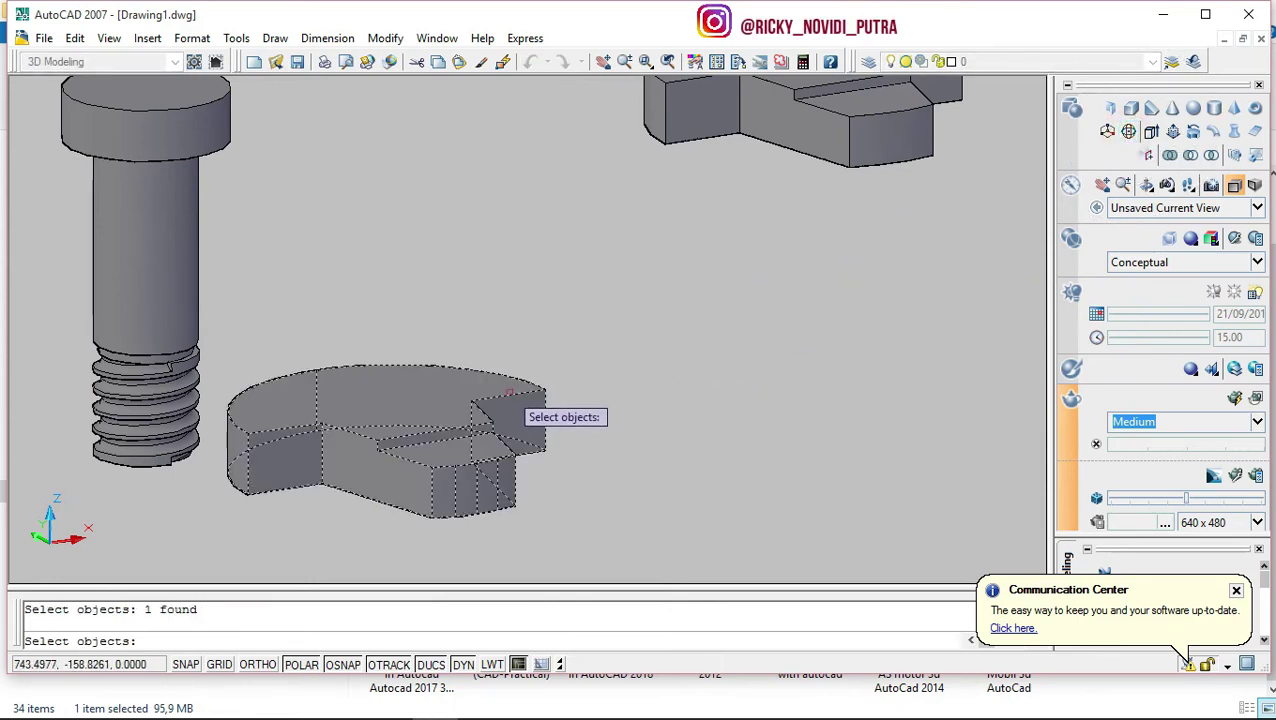
{"action": "key", "text": "Return"}
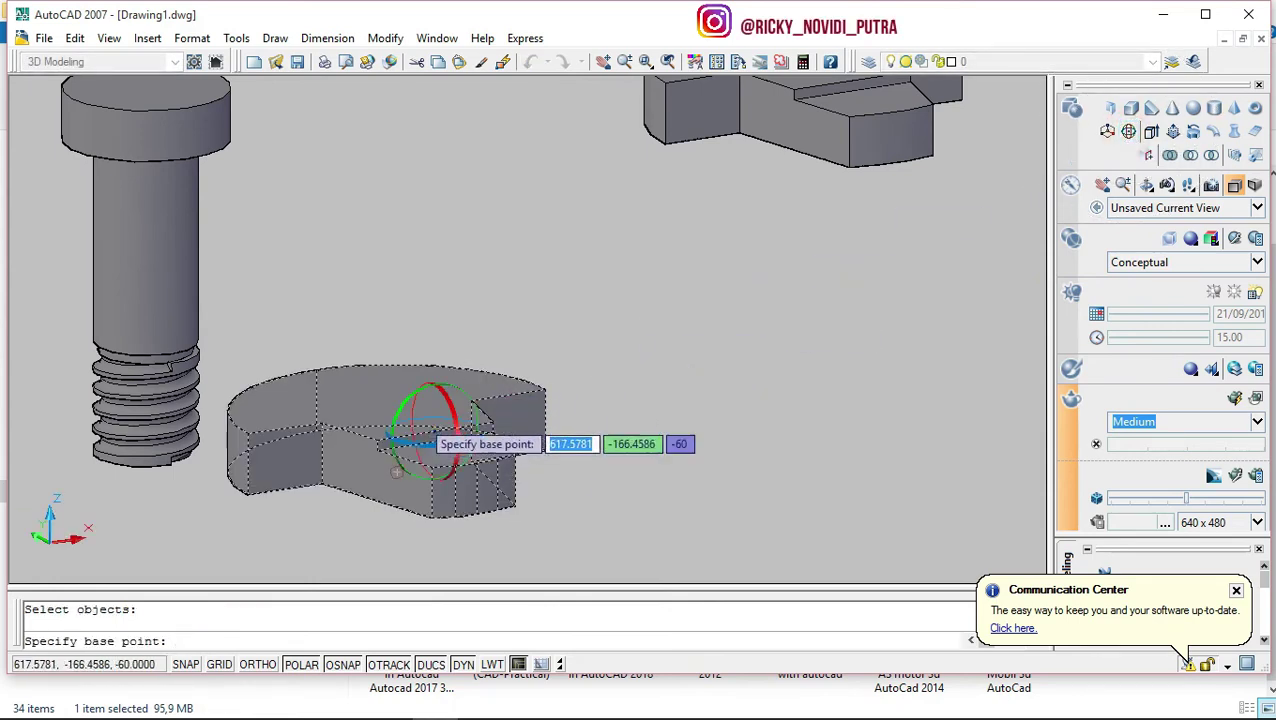
{"action": "left_click", "coordinate": [430, 426]}
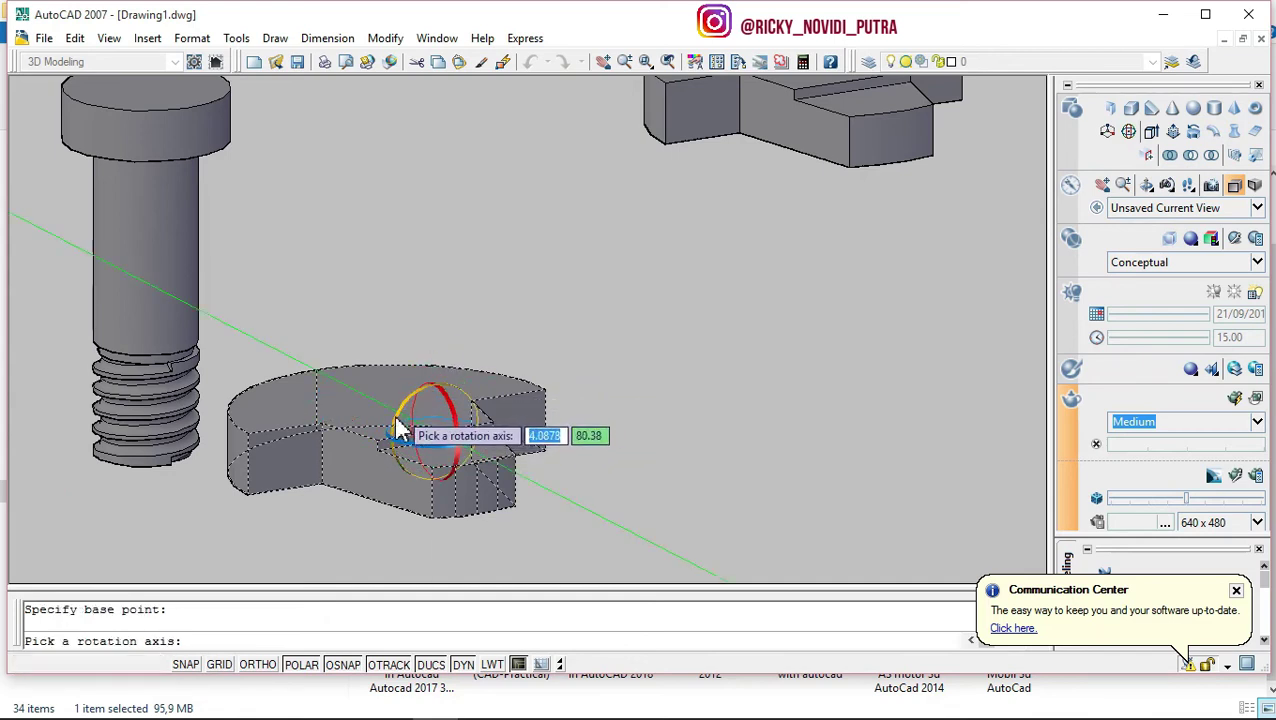
{"action": "left_click", "coordinate": [432, 428]}
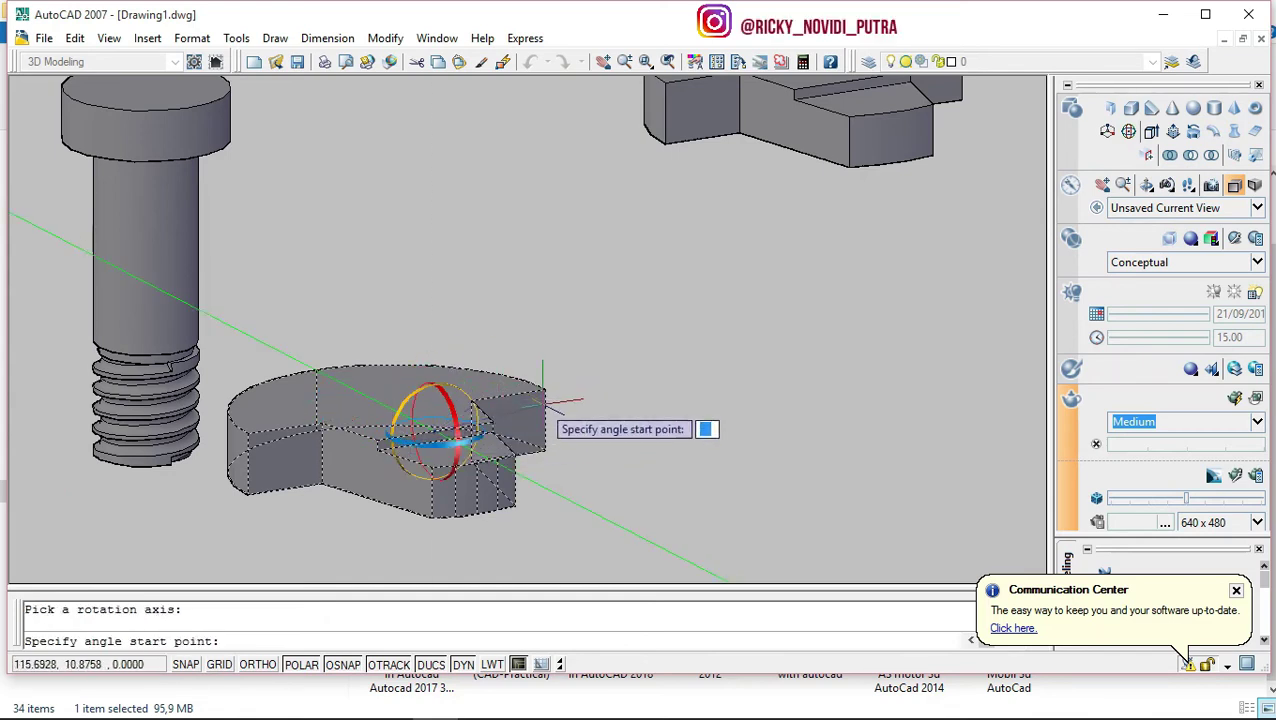
{"action": "left_click", "coordinate": [495, 448]}
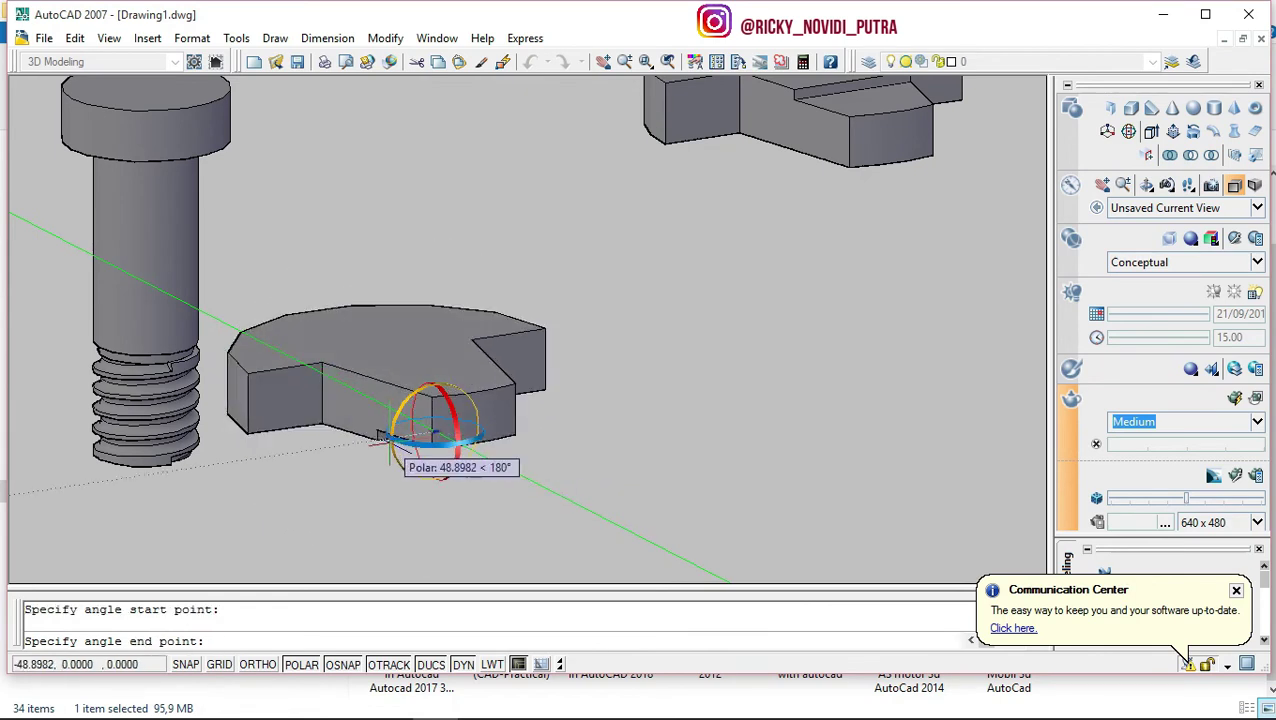
{"action": "key", "text": "F8"}
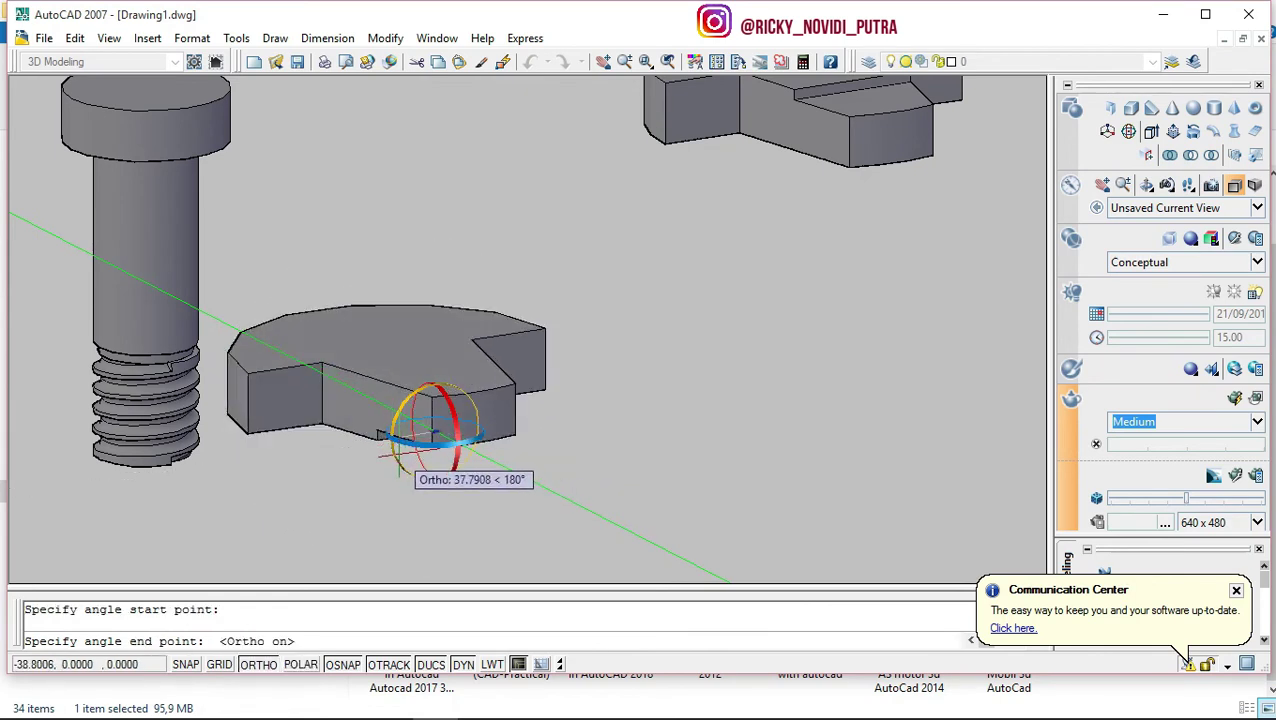
{"action": "left_click", "coordinate": [389, 440]}
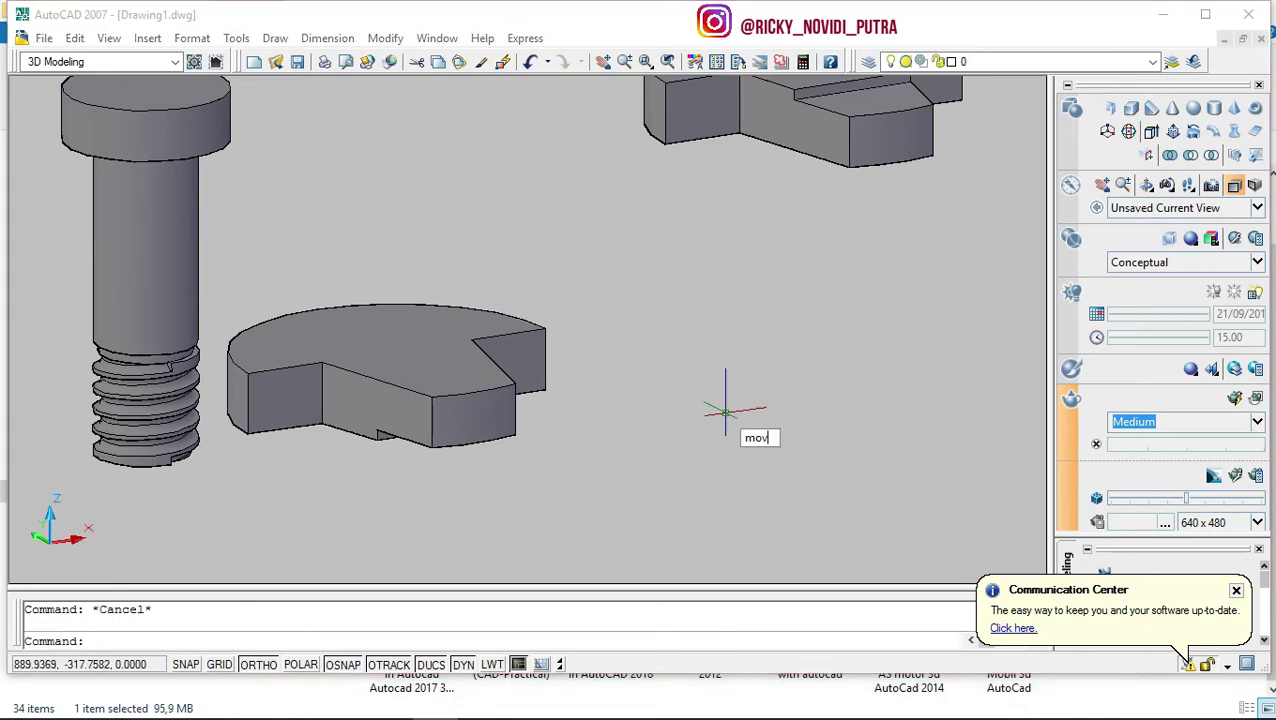
{"action": "type", "text": "e"}
{"action": "key", "text": "Return"}
{"action": "scroll", "coordinate": [728, 422], "scroll_direction": "down", "scroll_amount": 2}
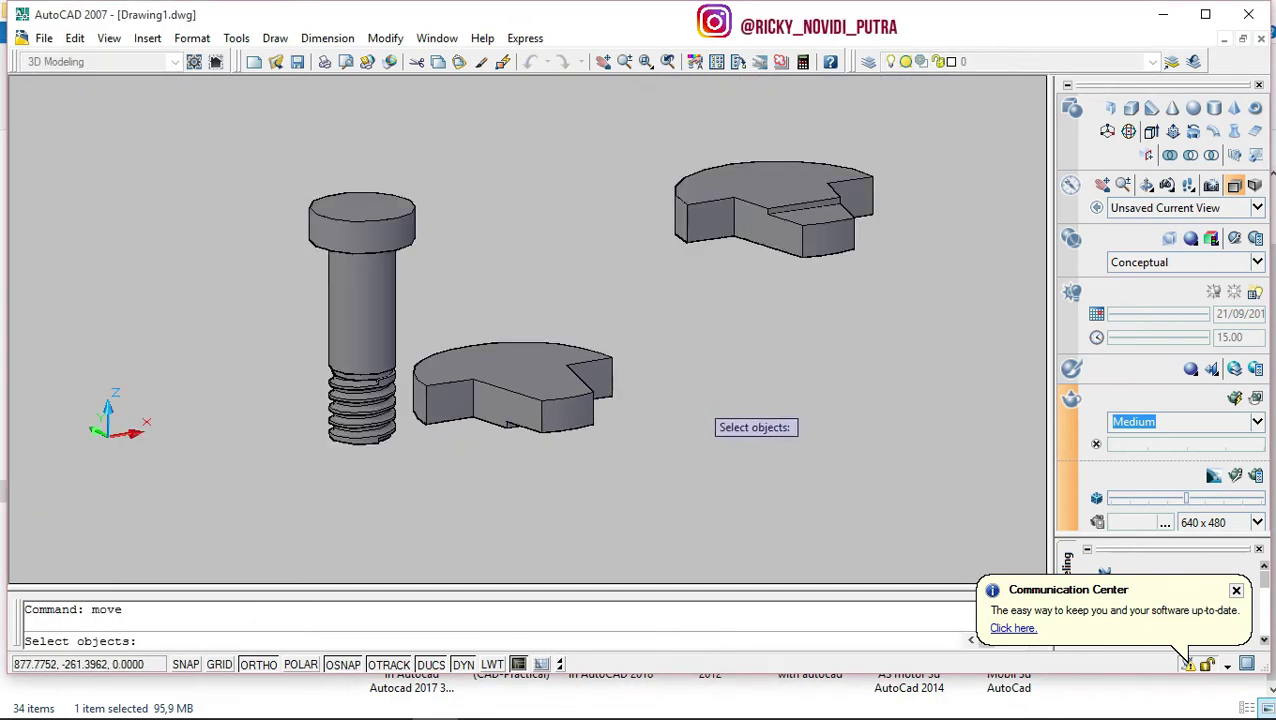
Move the flipped washer from its bottom point onto the top of the bolt head.
{"action": "scroll", "coordinate": [543, 395], "scroll_direction": "up", "scroll_amount": 1}
{"action": "left_click", "coordinate": [540, 390]}
{"action": "key", "text": "Return"}
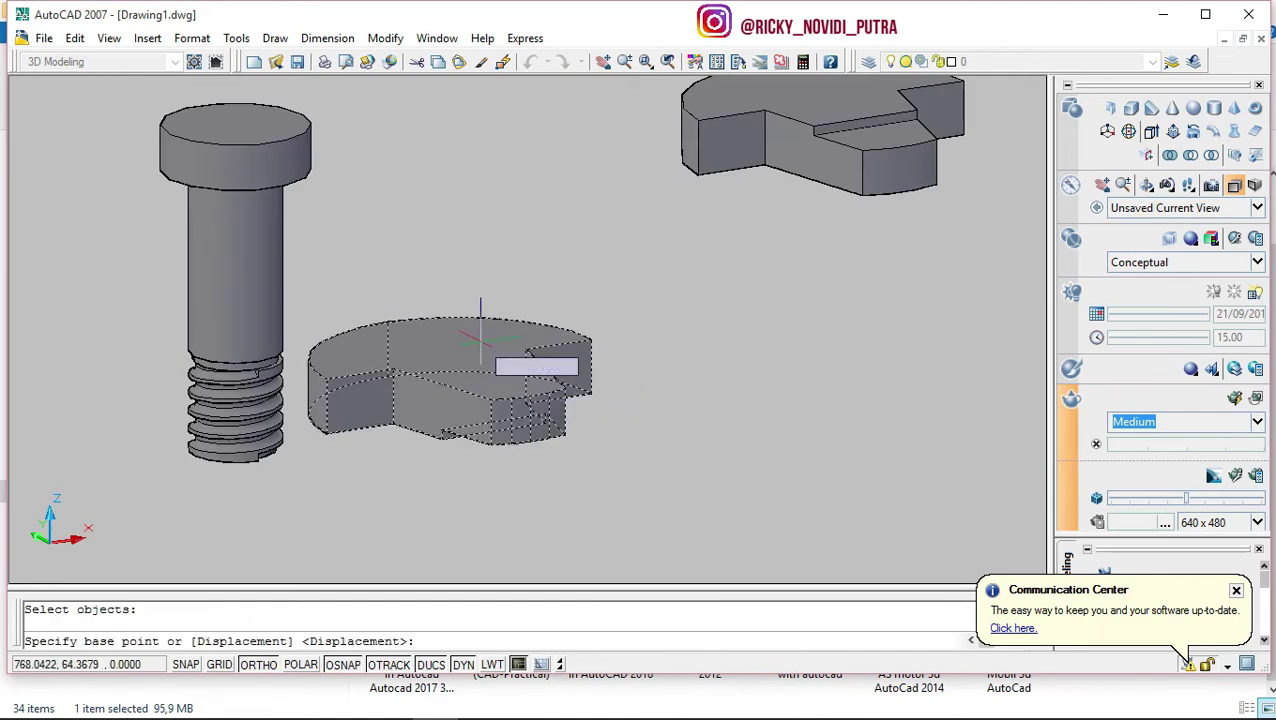
{"action": "left_click", "coordinate": [450, 435]}
{"action": "left_click", "coordinate": [232, 122]}
{"action": "scroll", "coordinate": [340, 170], "scroll_direction": "up", "scroll_amount": 1}
{"action": "scroll", "coordinate": [340, 170], "scroll_direction": "up", "scroll_amount": 1}
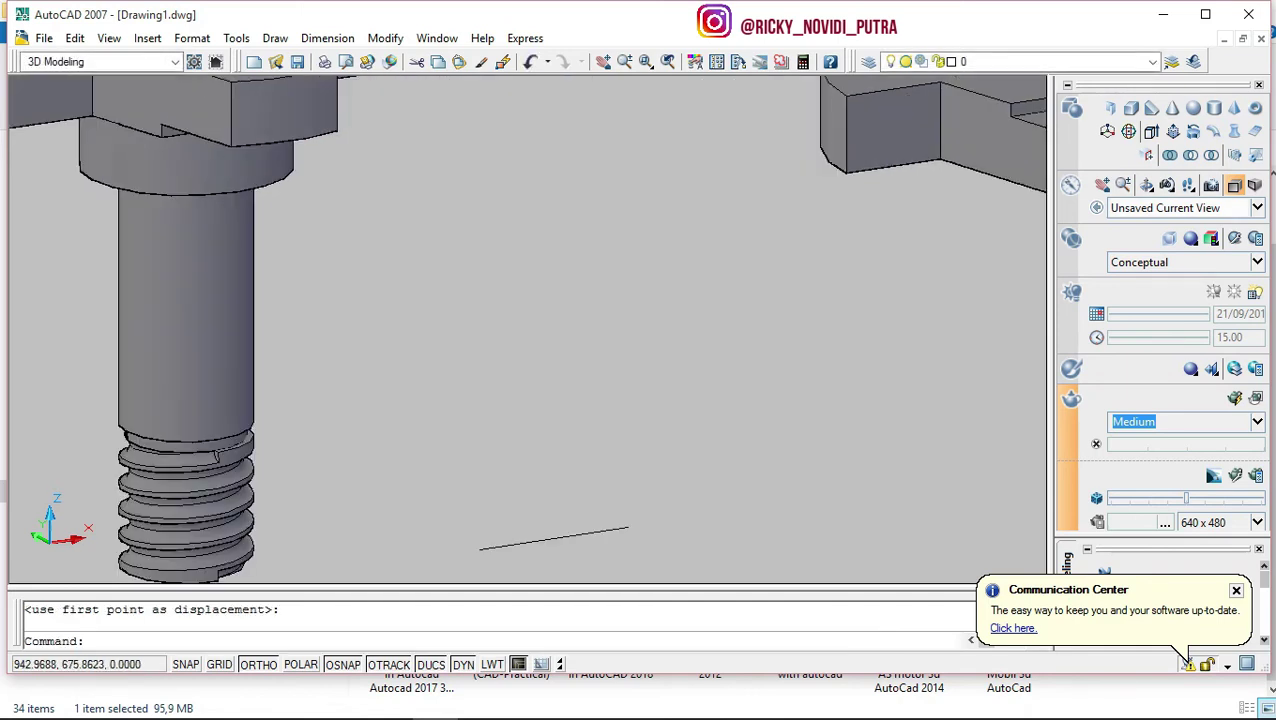
{"action": "scroll", "coordinate": [360, 193], "scroll_direction": "down", "scroll_amount": 4}
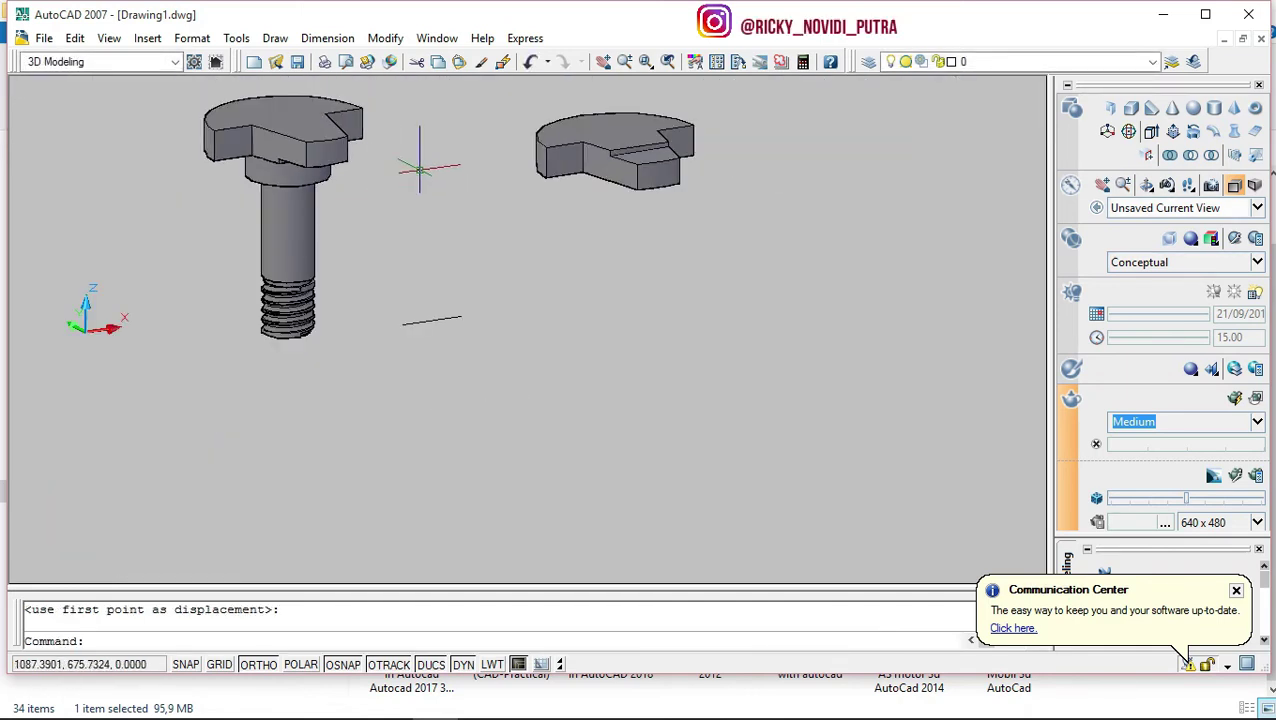
Erase the stray line below the bolt and the leftover object.
{"action": "left_click_drag", "start_coordinate": [440, 310], "coordinate": [440, 338]}
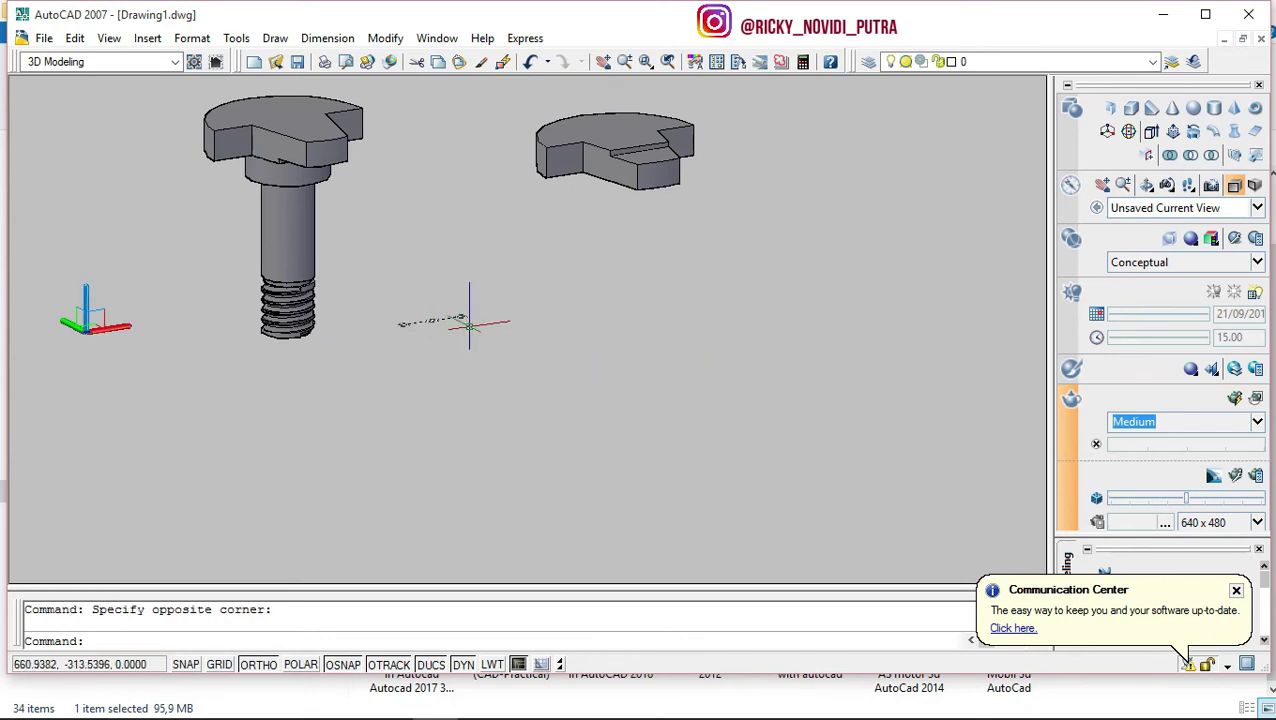
{"action": "key", "text": "Delete"}
{"action": "scroll", "coordinate": [473, 322], "scroll_direction": "up", "scroll_amount": 2}
{"action": "type", "text": "c"}
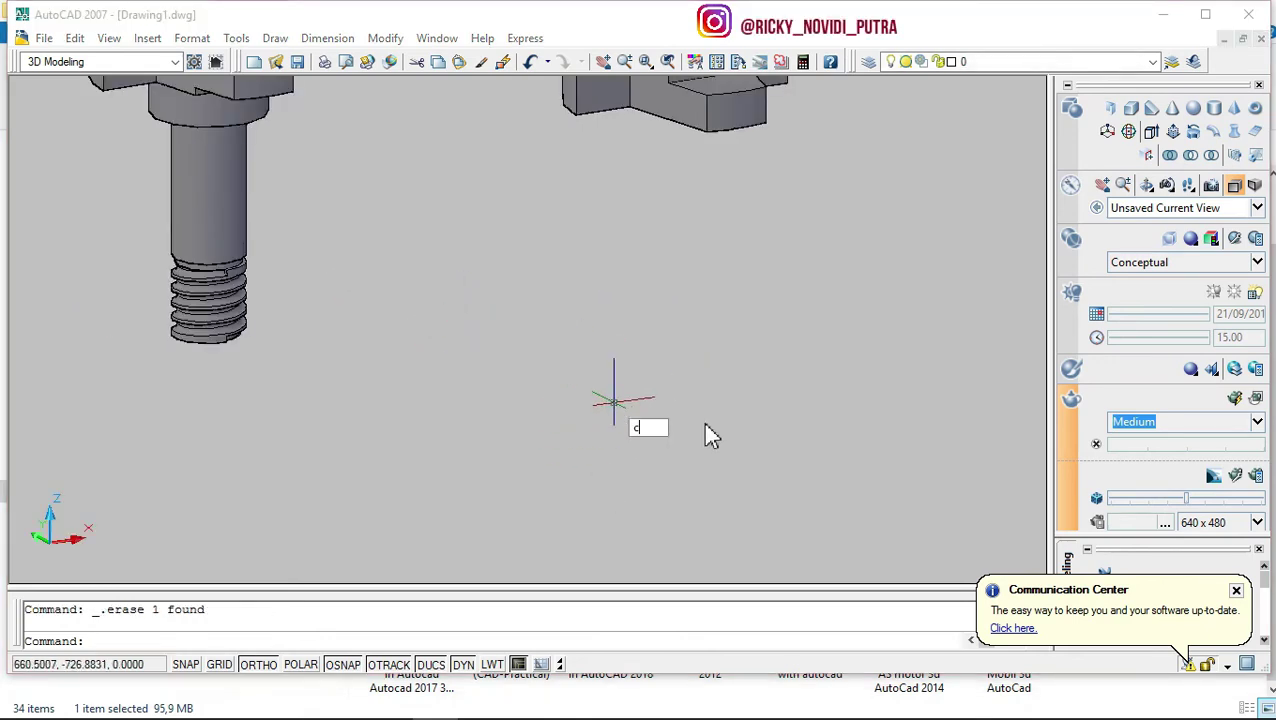
{"action": "key", "text": "Return"}
{"action": "left_click", "coordinate": [555, 352]}
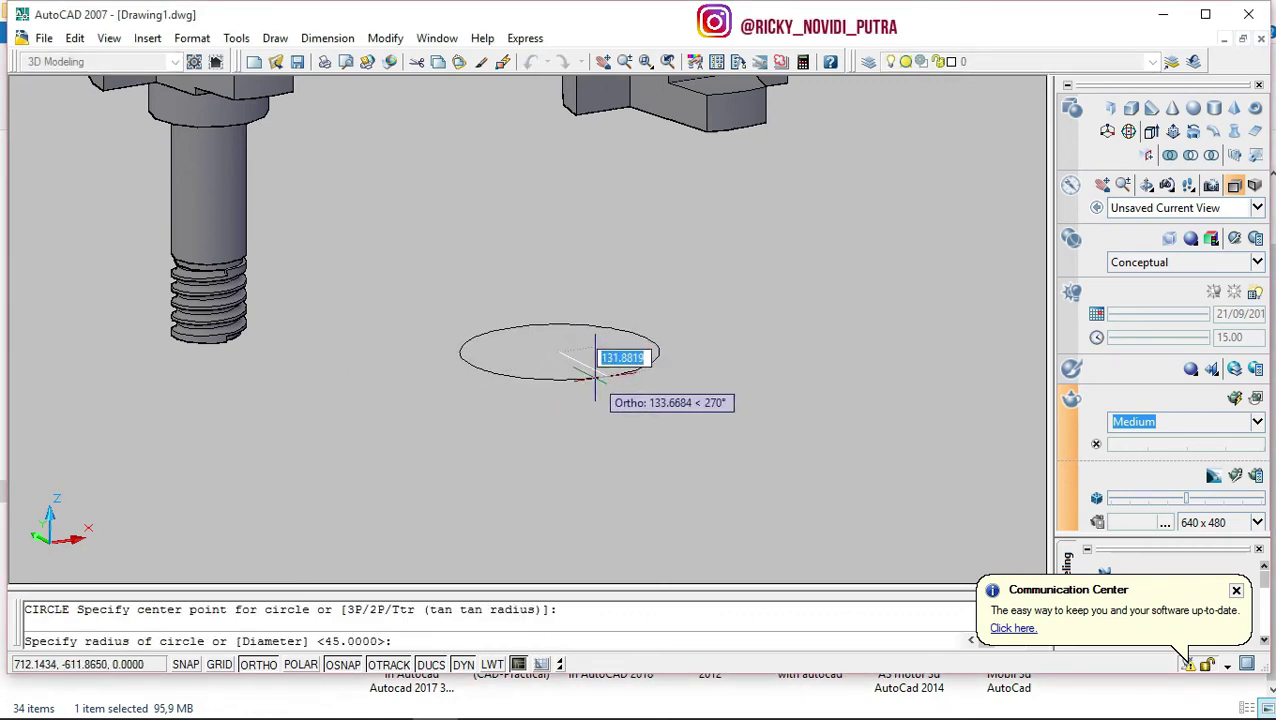
{"action": "key", "text": "Escape"}
{"action": "key", "text": "Delete"}
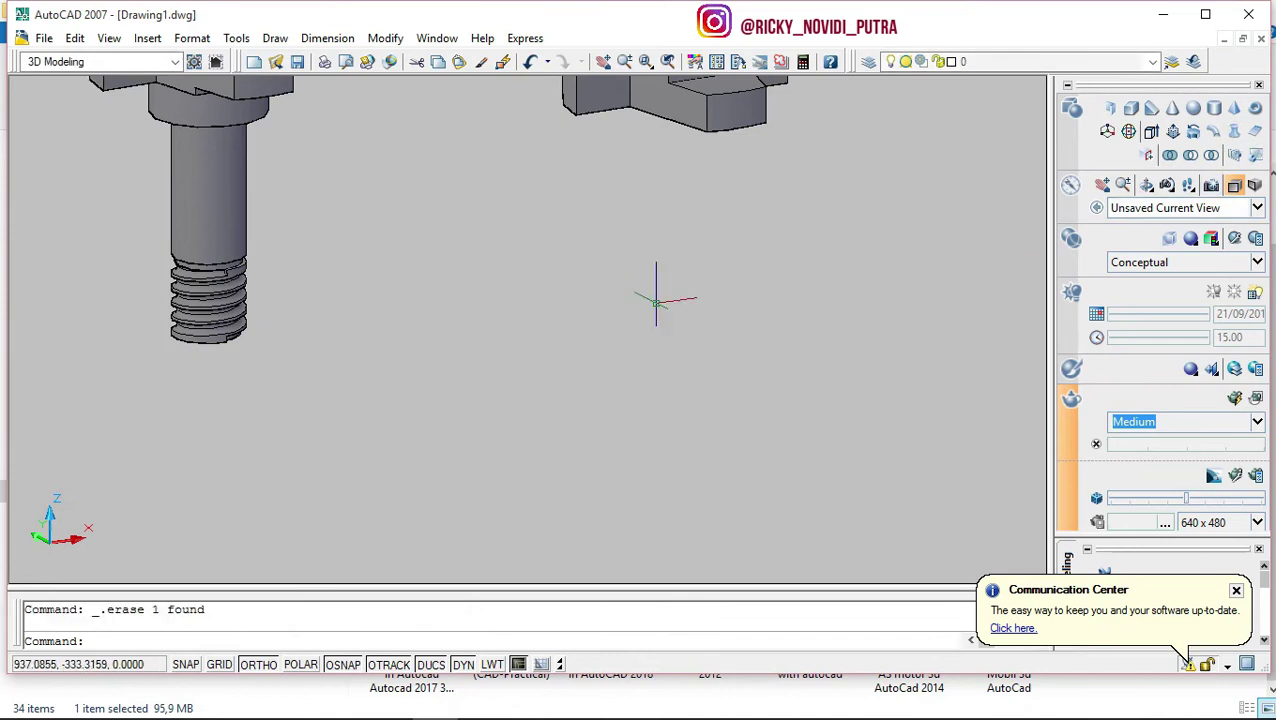
Create a small cylinder below the bolt with radius 45 and height 80.
{"action": "left_click", "coordinate": [579, 307]}
{"action": "type", "text": "4"}
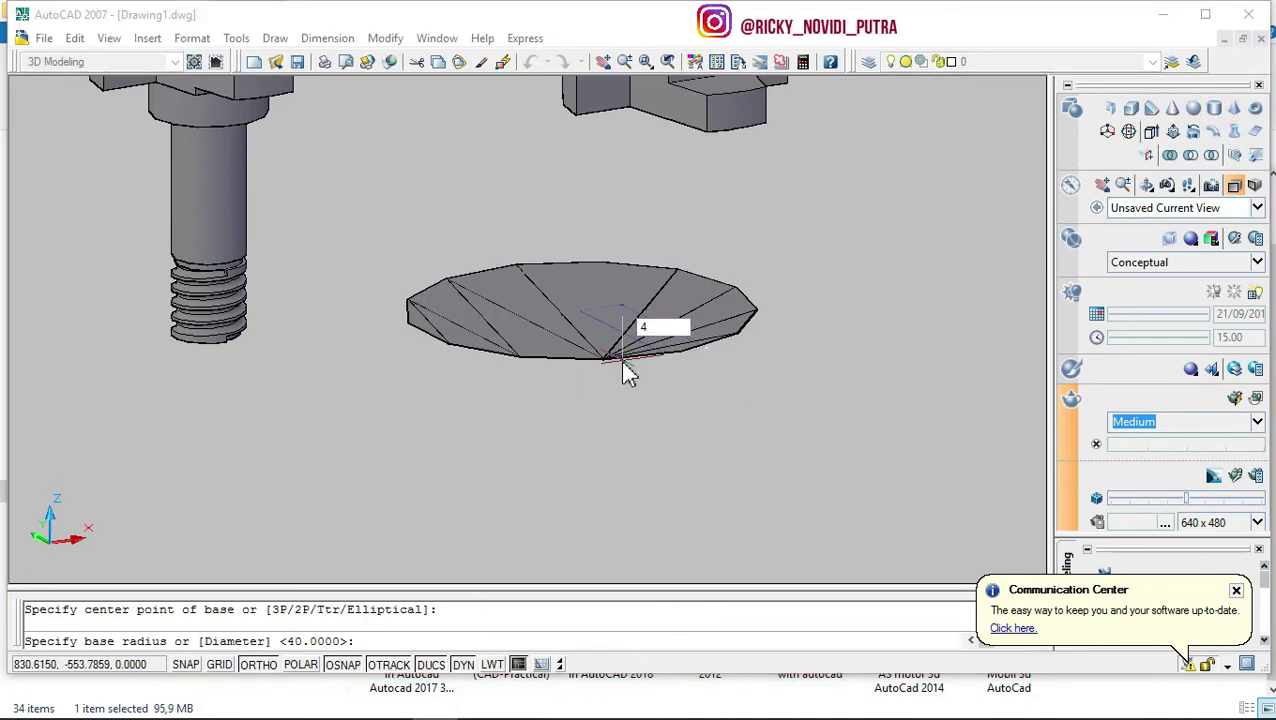
{"action": "type", "text": "0"}
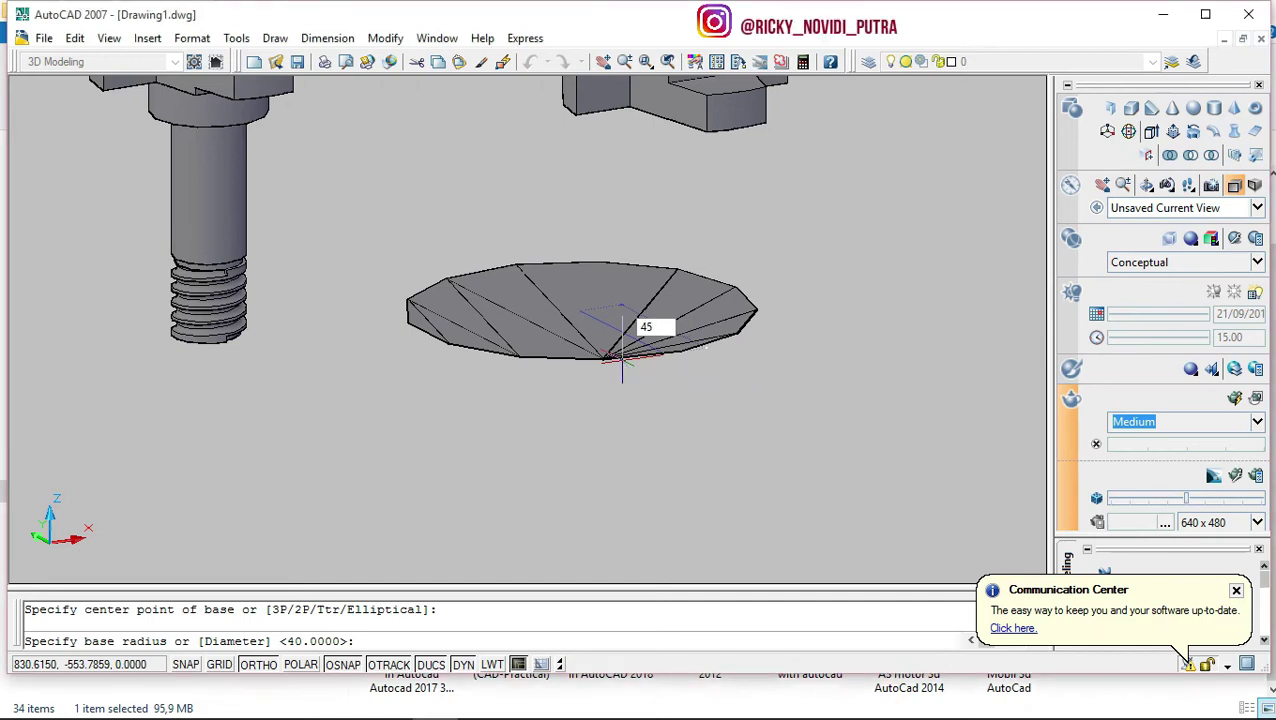
{"action": "key", "text": "Return"}
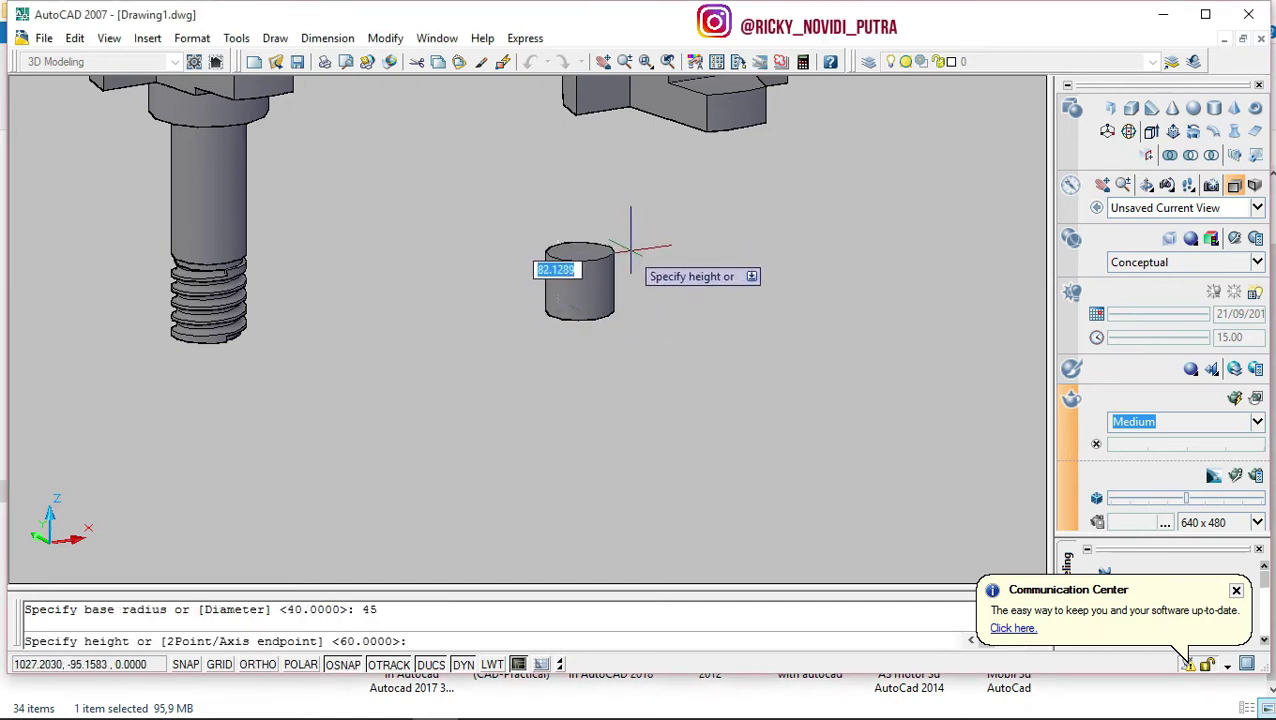
{"action": "type", "text": "1"}
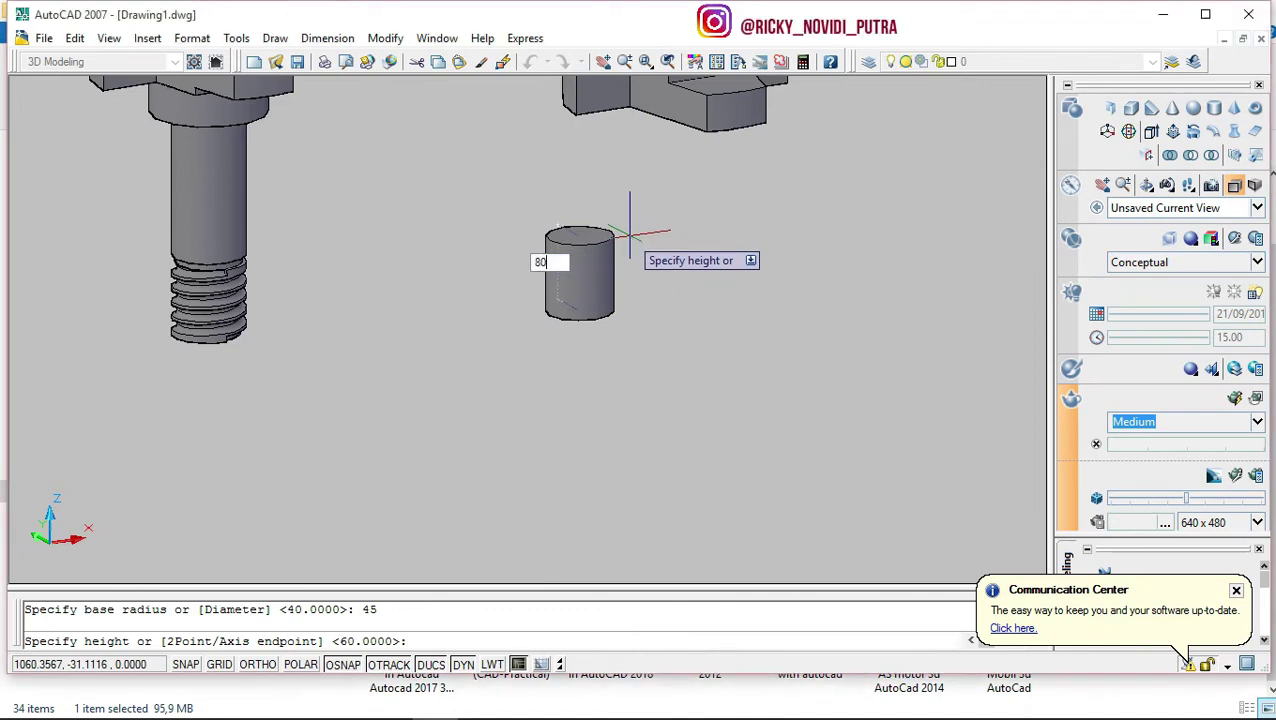
{"action": "key", "text": "Return"}
Switch the display from shaded to the 2D Wireframe visual style.
{"action": "middle_click_drag", "start_coordinate": [509, 226], "coordinate": [509, 346]}
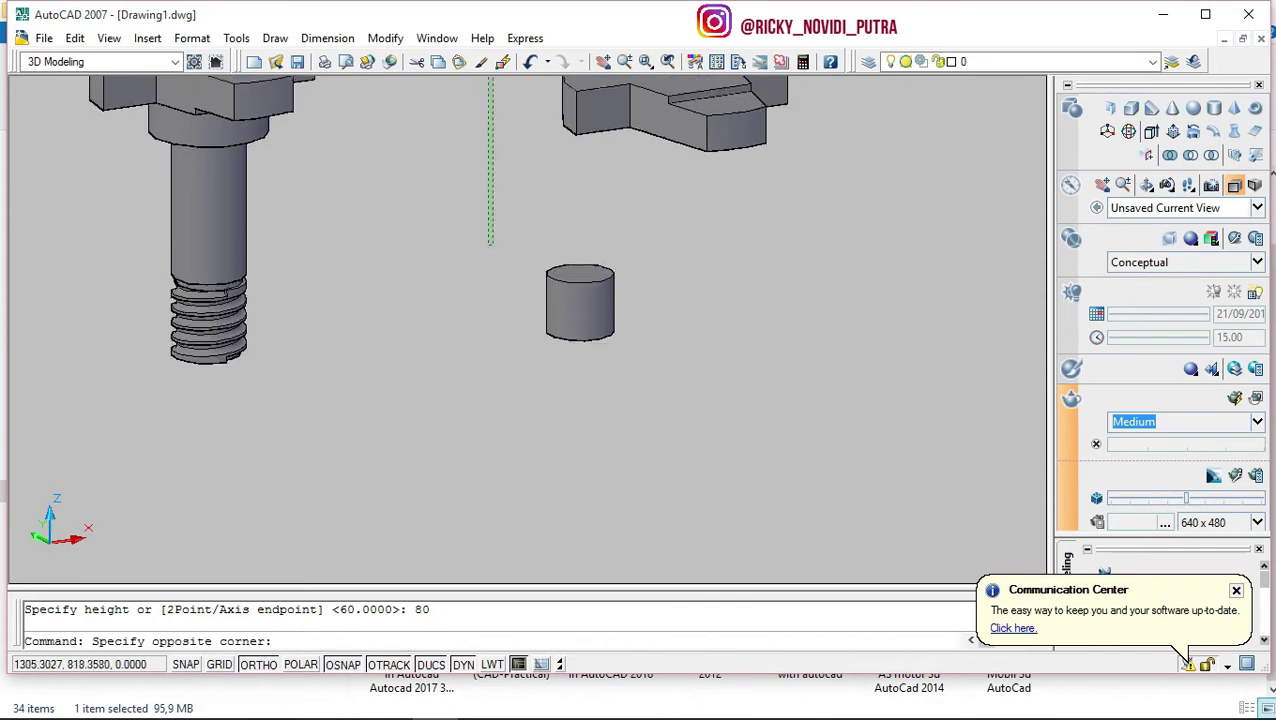
{"action": "left_click", "coordinate": [509, 346]}
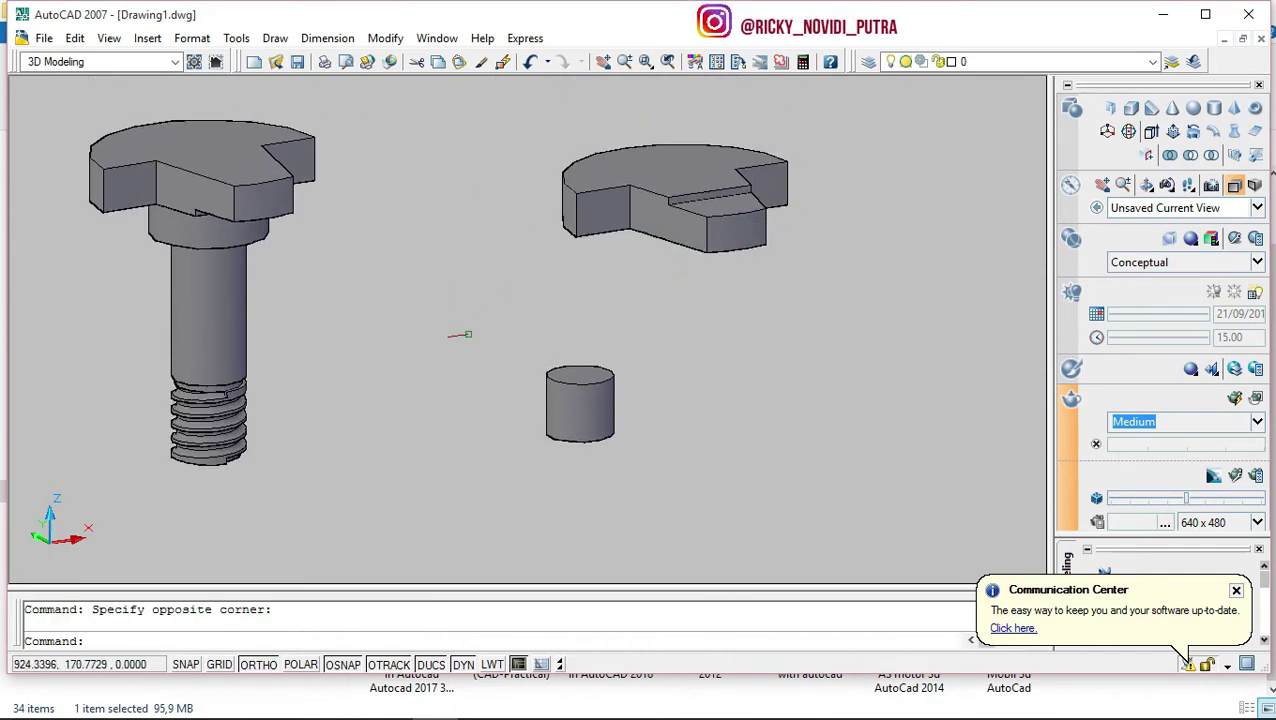
{"action": "left_click", "coordinate": [572, 415]}
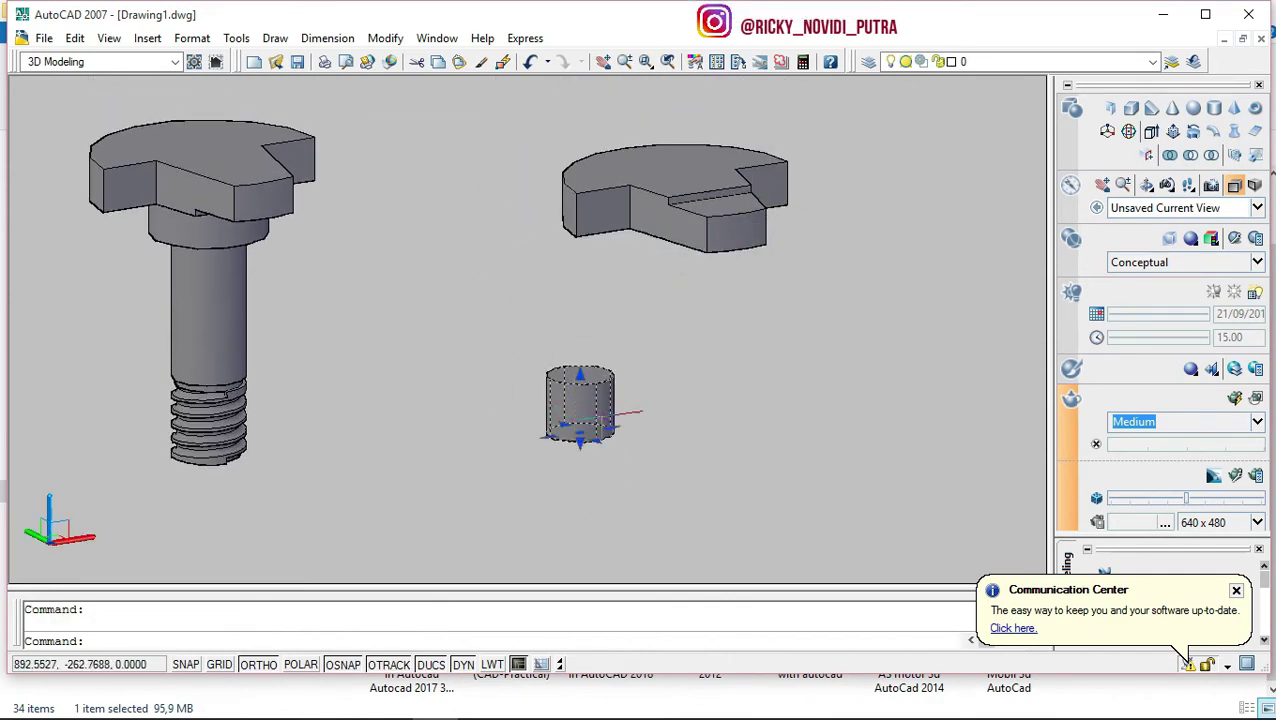
{"action": "type", "text": "mo"}
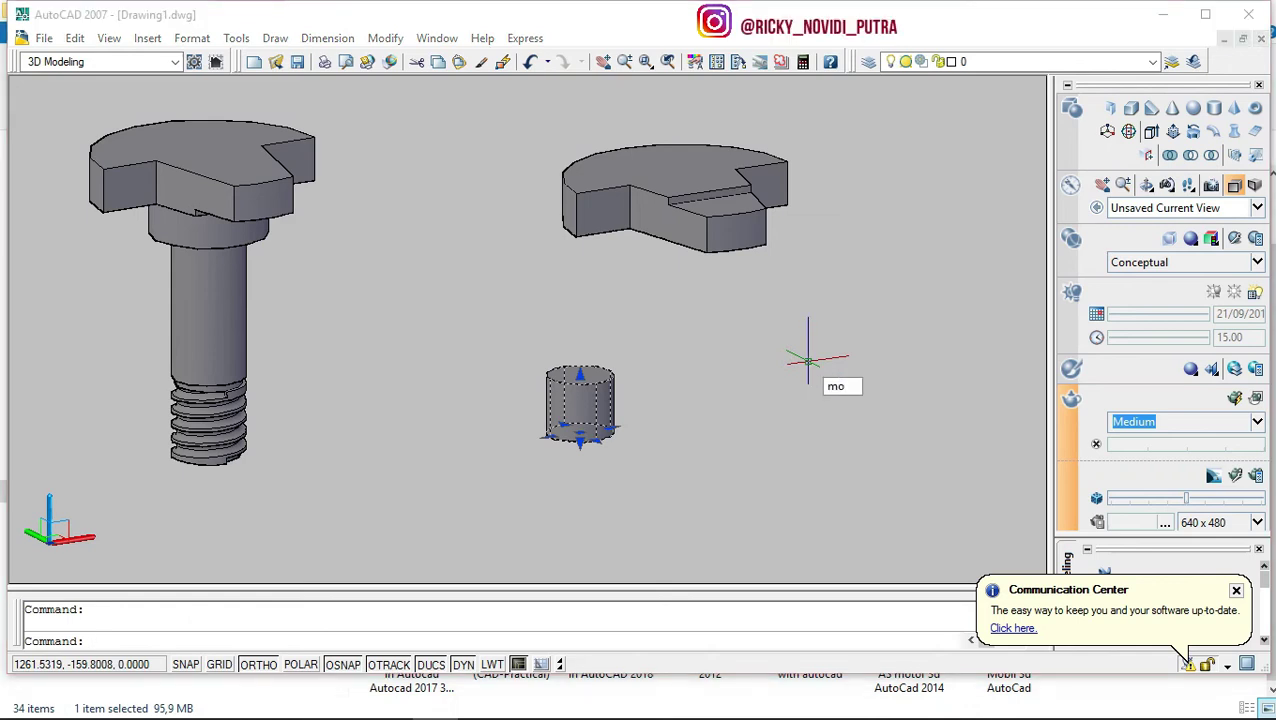
{"action": "type", "text": "e"}
{"action": "key", "text": "Return"}
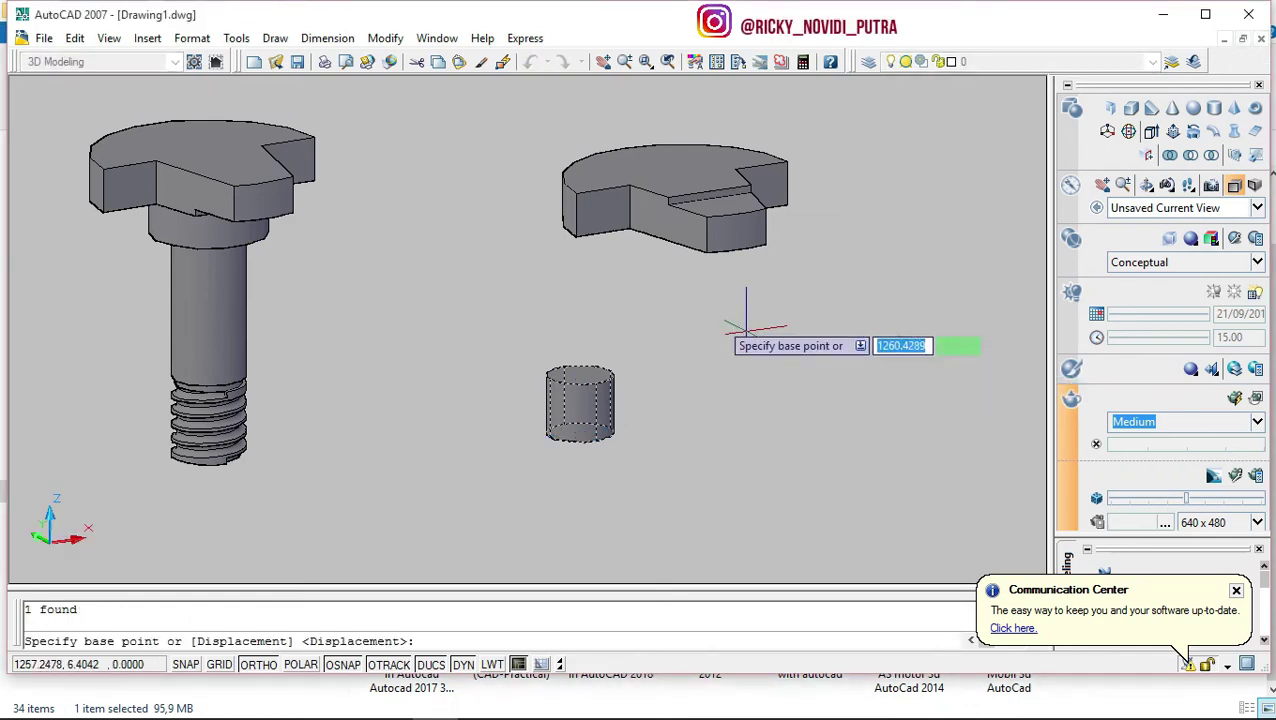
{"action": "key", "text": "Escape"}
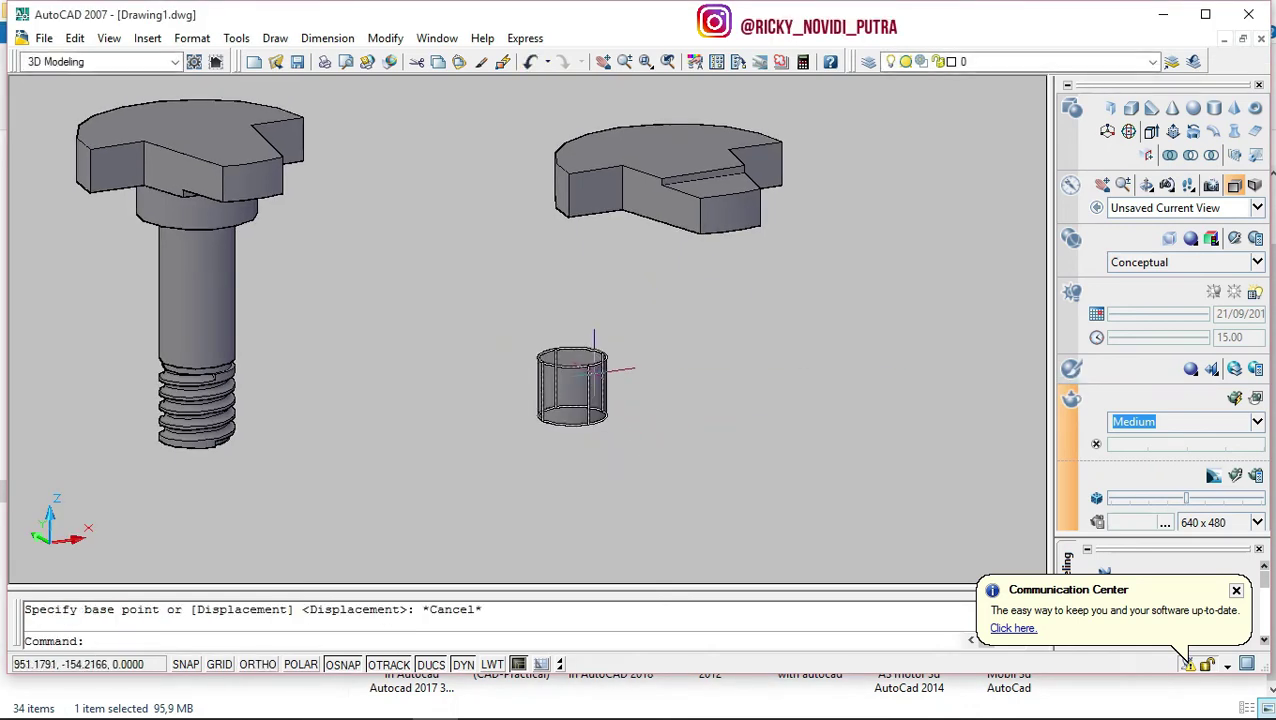
{"action": "left_click", "coordinate": [598, 399]}
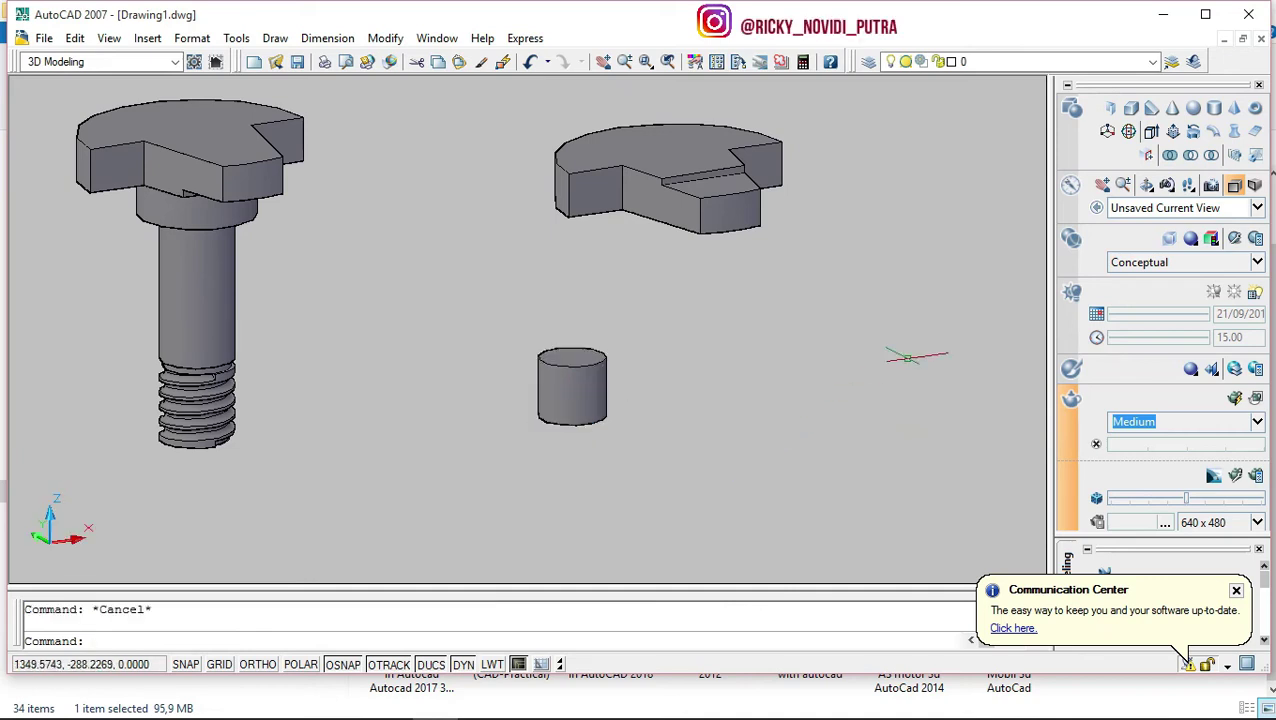
{"action": "left_click_drag", "start_coordinate": [1230, 278], "coordinate": [1051, 342]}
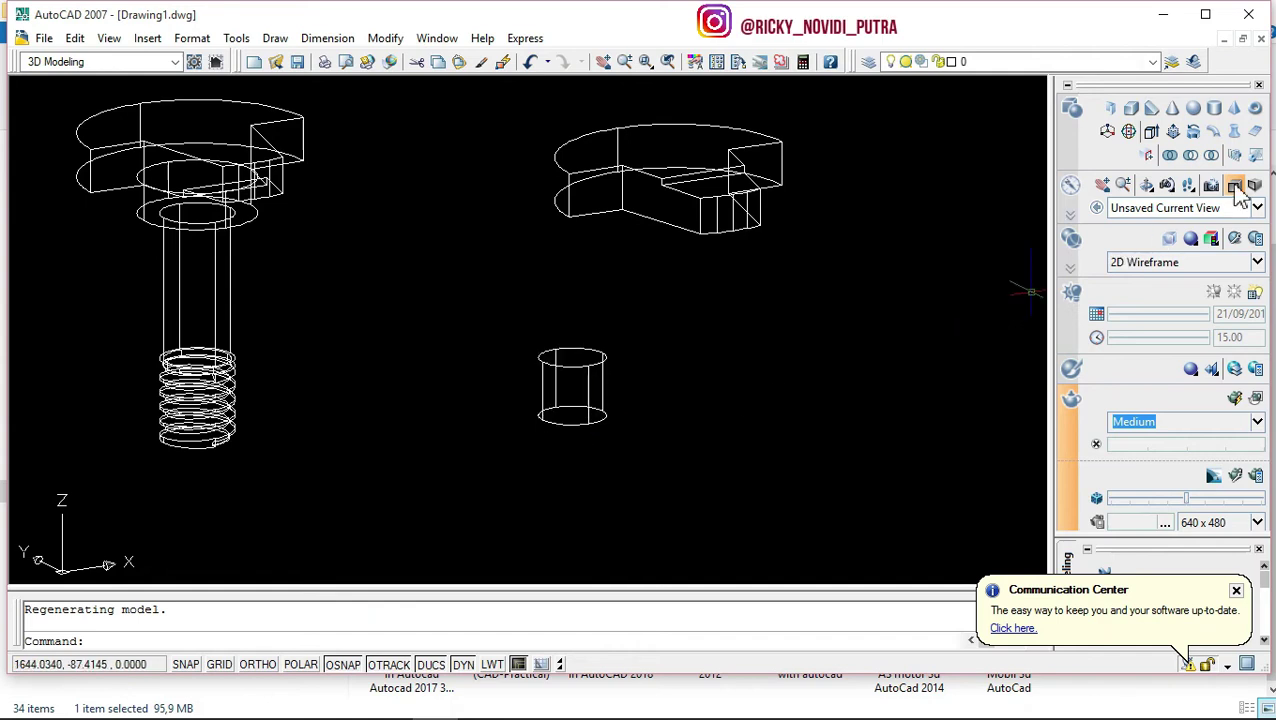
Switch to the Top view and pan to frame the bolt head and small circle.
{"action": "left_click", "coordinate": [1255, 208]}
{"action": "left_click", "coordinate": [1150, 253]}
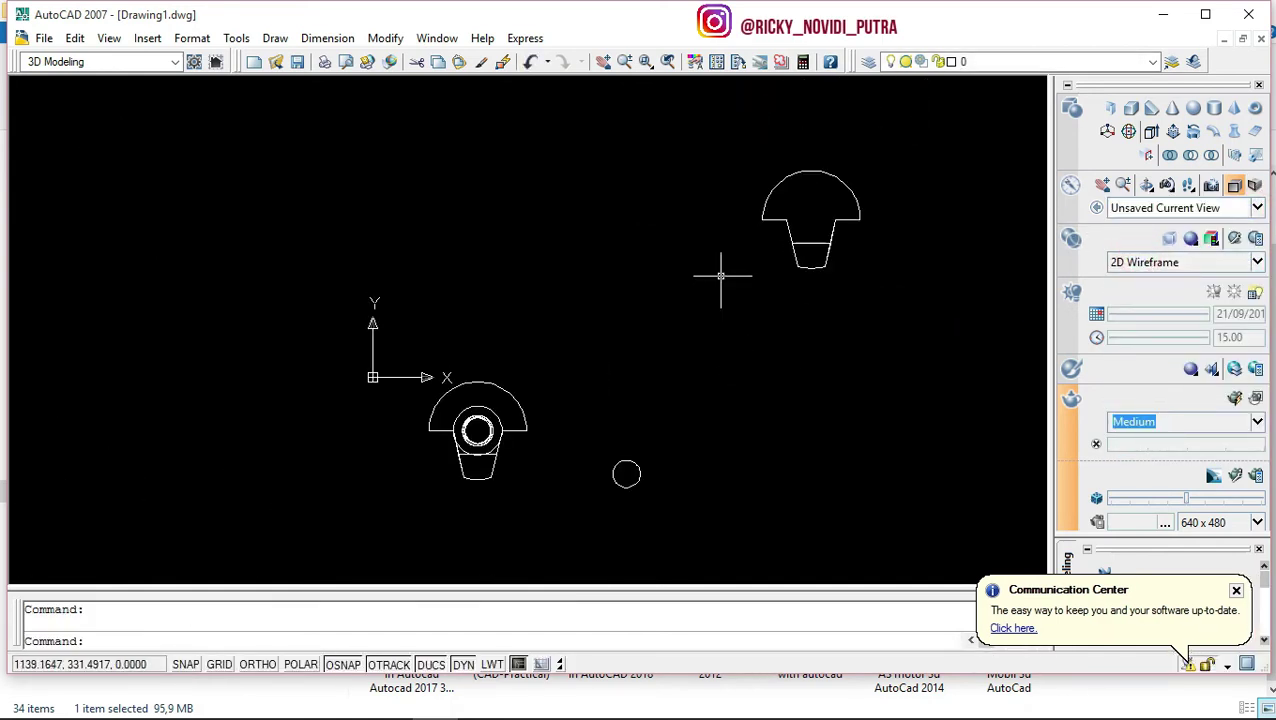
{"action": "left_click", "coordinate": [604, 70]}
{"action": "left_click_drag", "start_coordinate": [550, 333], "coordinate": [678, 262]}
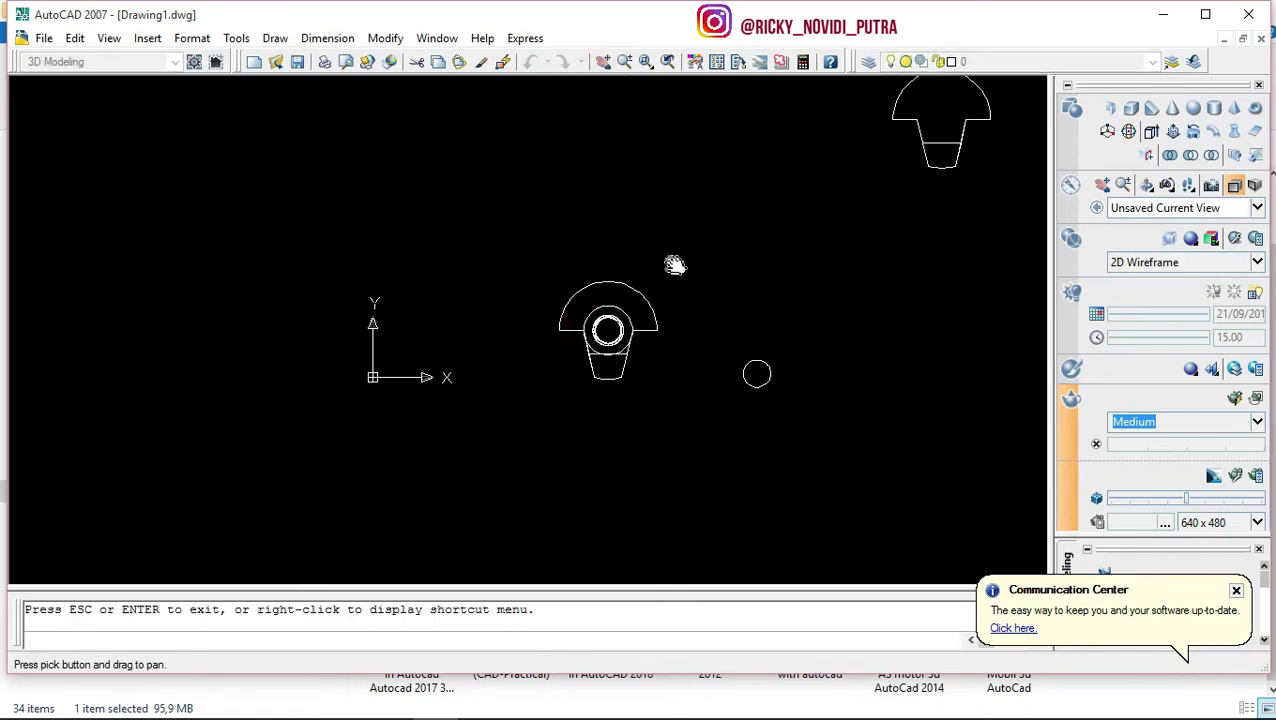
{"action": "scroll", "coordinate": [678, 262], "scroll_direction": "up", "scroll_amount": 5}
{"action": "left_click_drag", "start_coordinate": [643, 423], "coordinate": [642, 299]}
{"action": "scroll", "coordinate": [655, 340], "scroll_direction": "up", "scroll_amount": 5}
{"action": "mouse_move", "coordinate": [645, 385]}
{"action": "left_mouse_down"}
{"action": "mouse_move", "coordinate": [590, 250]}
{"action": "mouse_move", "coordinate": [722, 362]}
{"action": "mouse_move", "coordinate": [521, 279]}
{"action": "left_mouse_up"}
{"action": "scroll", "coordinate": [521, 279], "scroll_direction": "down", "scroll_amount": 3}
{"action": "scroll", "coordinate": [521, 279], "scroll_direction": "up", "scroll_amount": 2}
{"action": "scroll", "coordinate": [524, 280], "scroll_direction": "down", "scroll_amount": 2}
{"action": "key", "text": "Escape"}
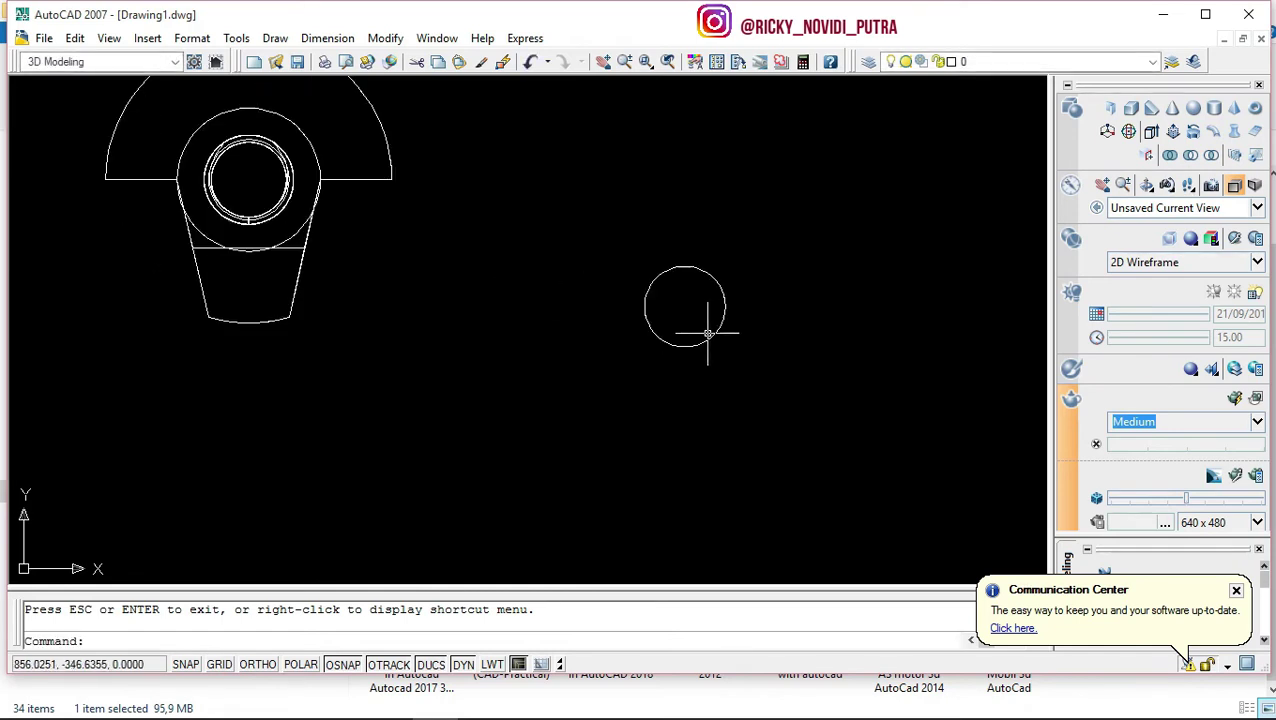
Abandon moving the small cylinder's circle and select it for deletion.
{"action": "left_click", "coordinate": [711, 337]}
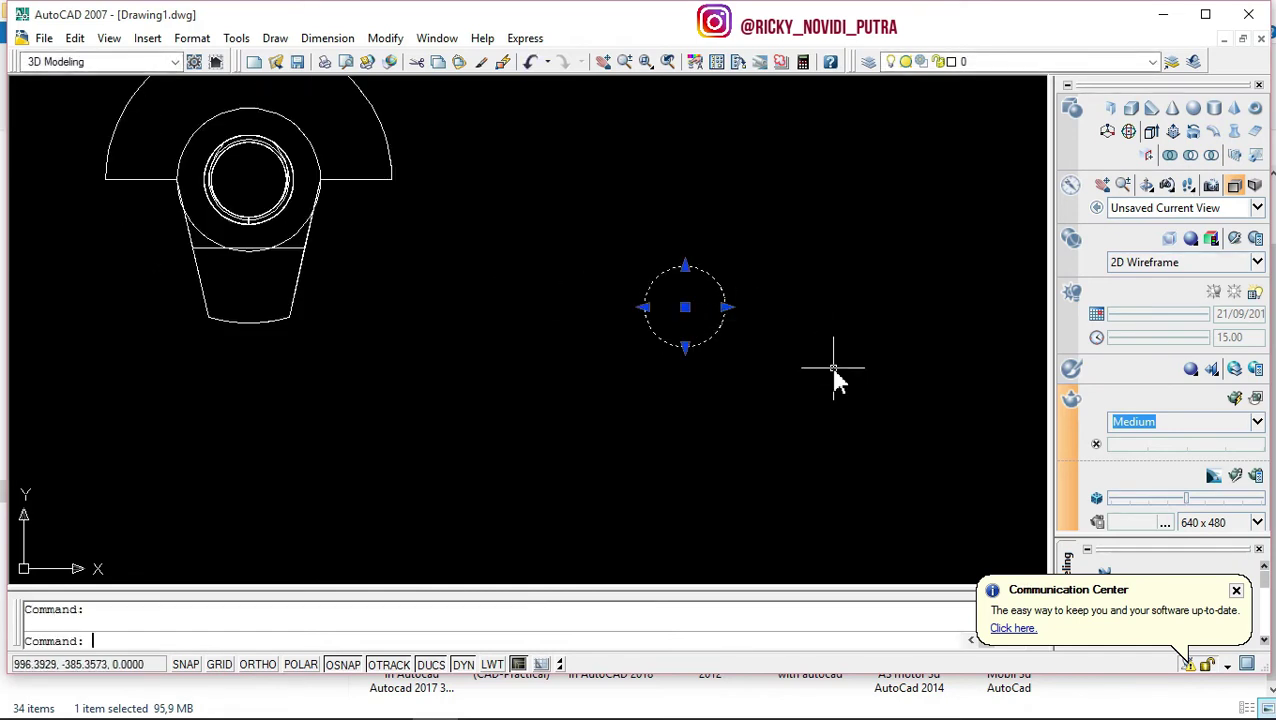
{"action": "type", "text": "move"}
{"action": "key", "text": "Return"}
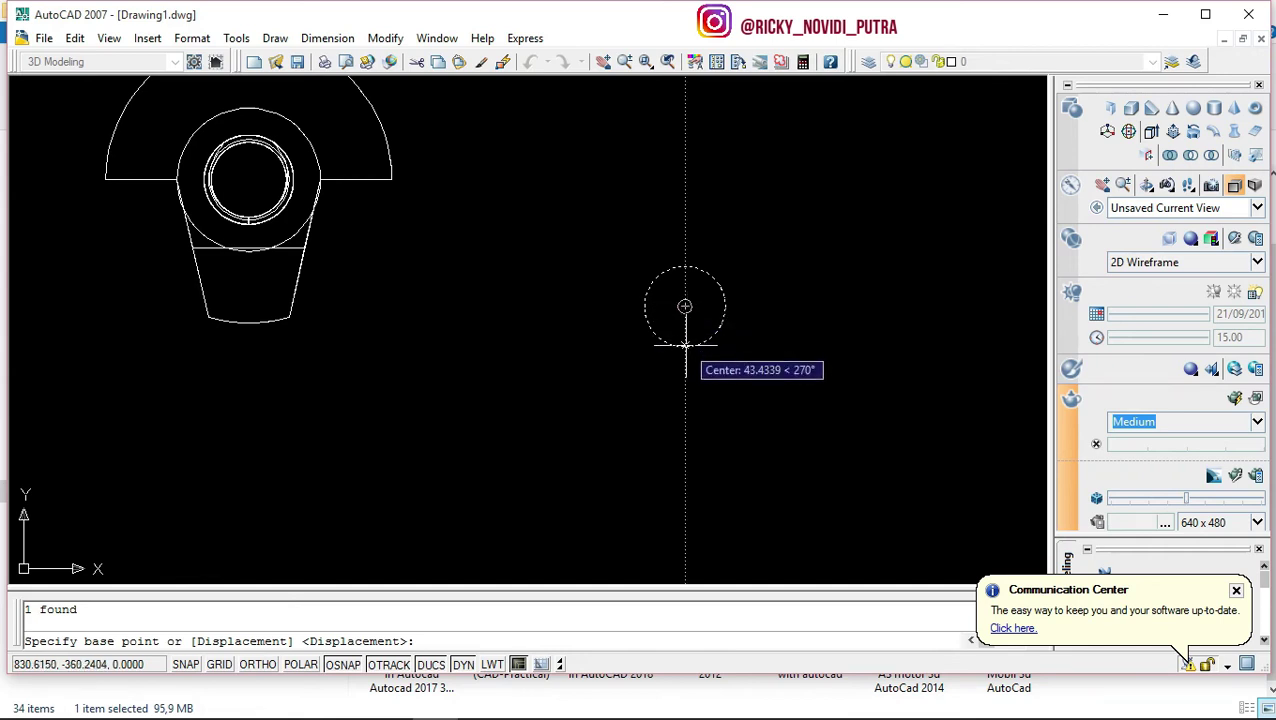
{"action": "left_click", "coordinate": [685, 345]}
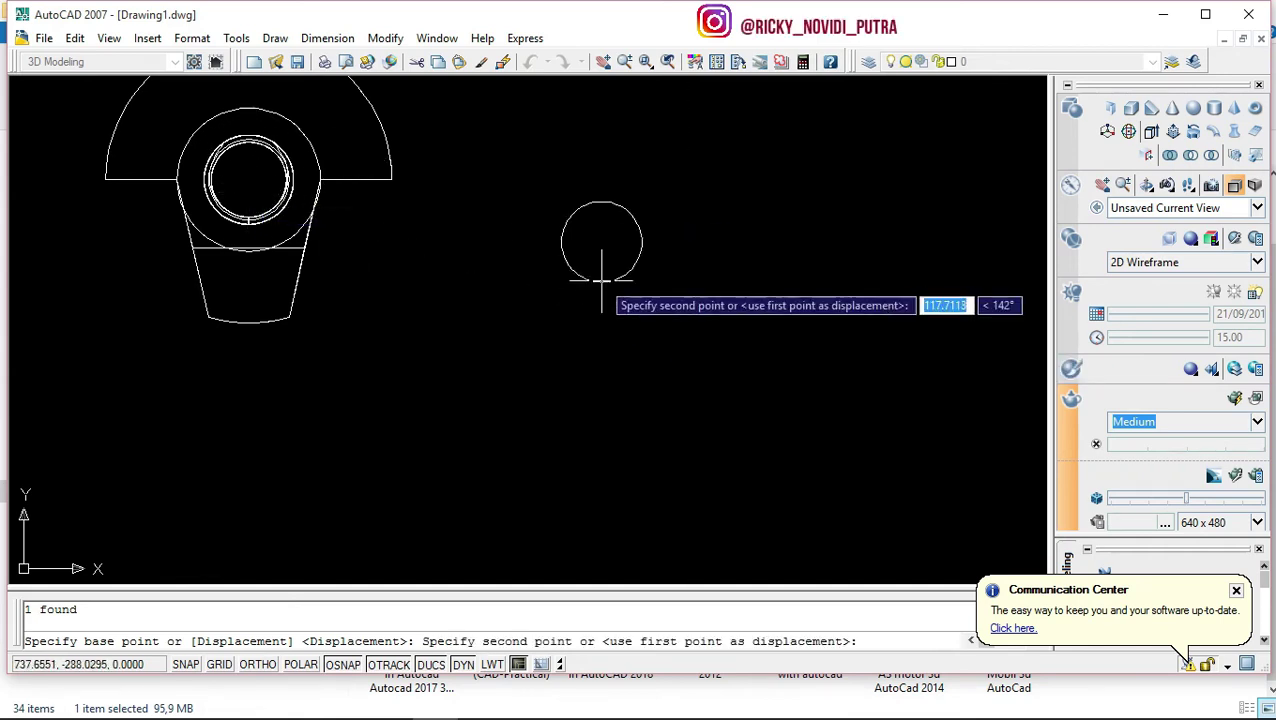
{"action": "left_click", "coordinate": [249, 323]}
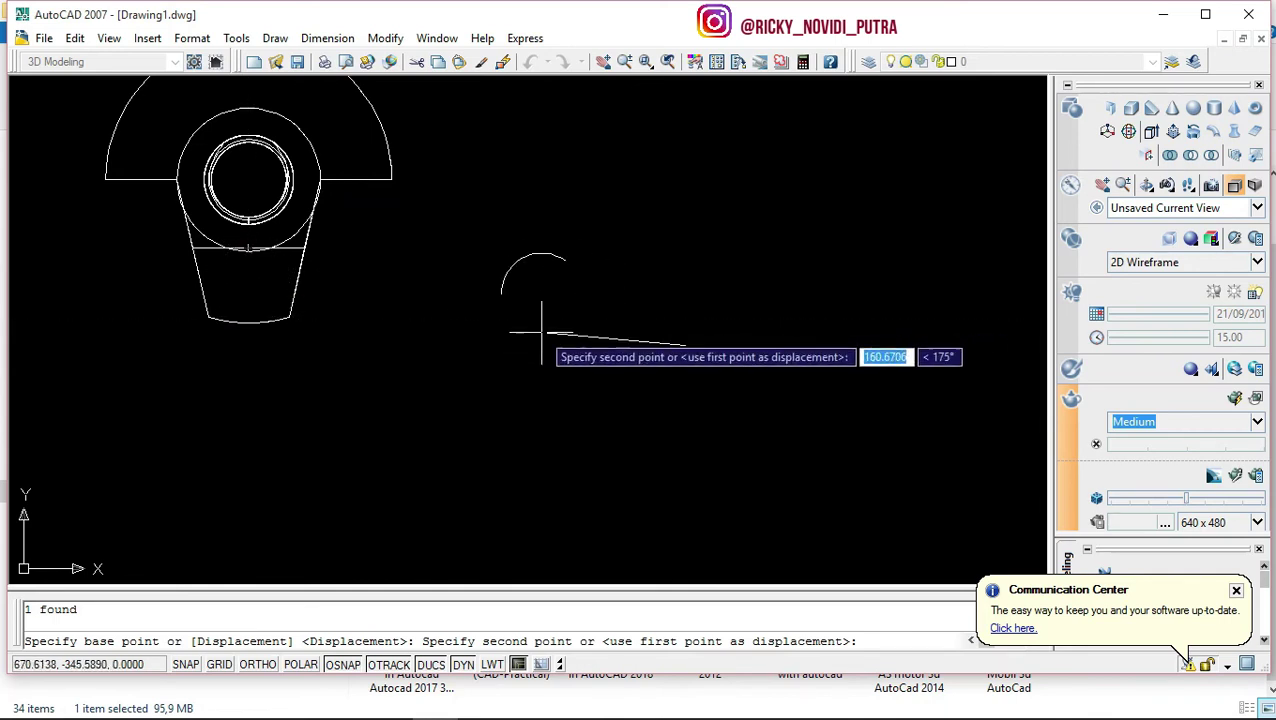
{"action": "key", "text": "Escape"}
{"action": "left_click", "coordinate": [670, 270]}
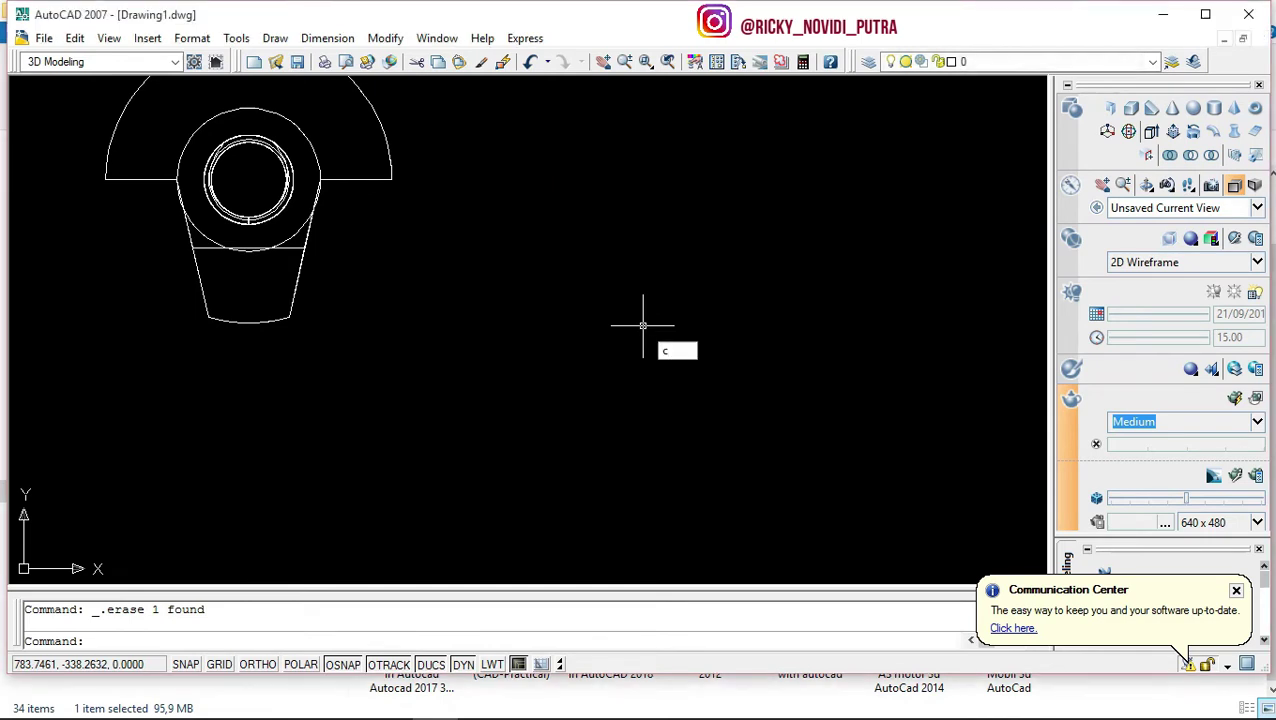
Draw a circle of radius 40 inside the bolt head outline.
{"action": "key", "text": "Return"}
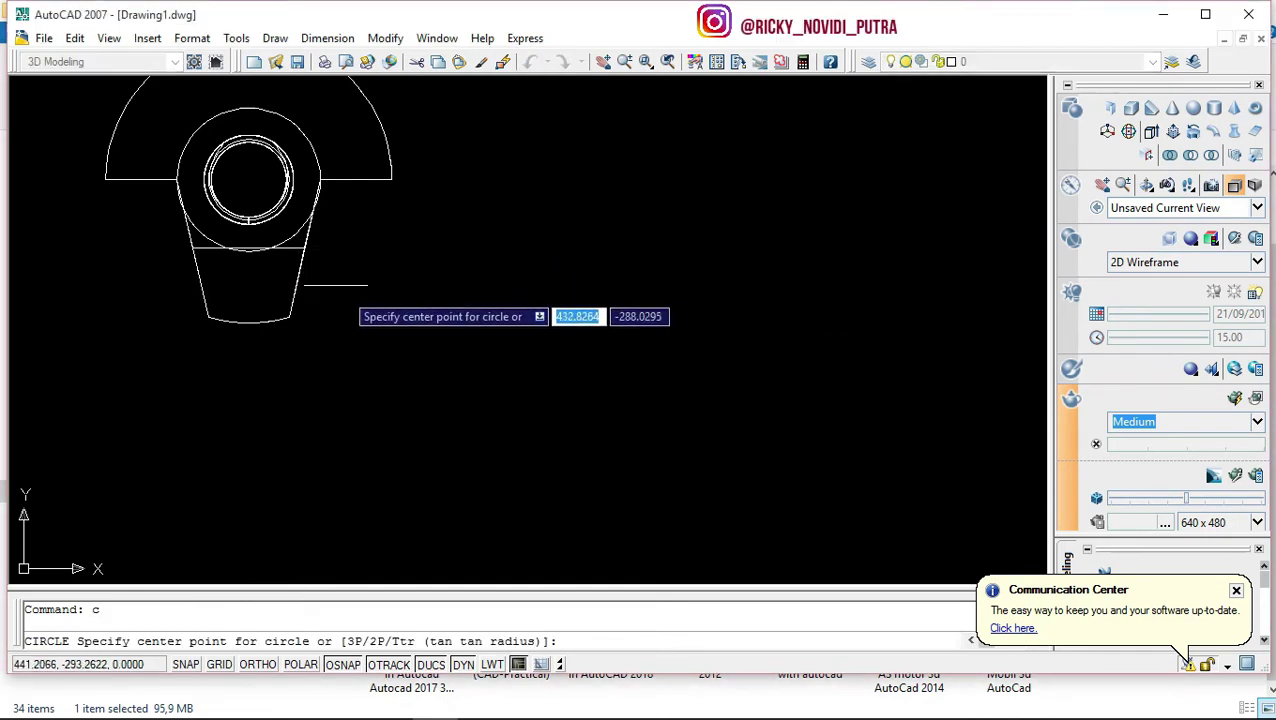
{"action": "left_click", "coordinate": [624, 308]}
{"action": "type", "text": "40"}
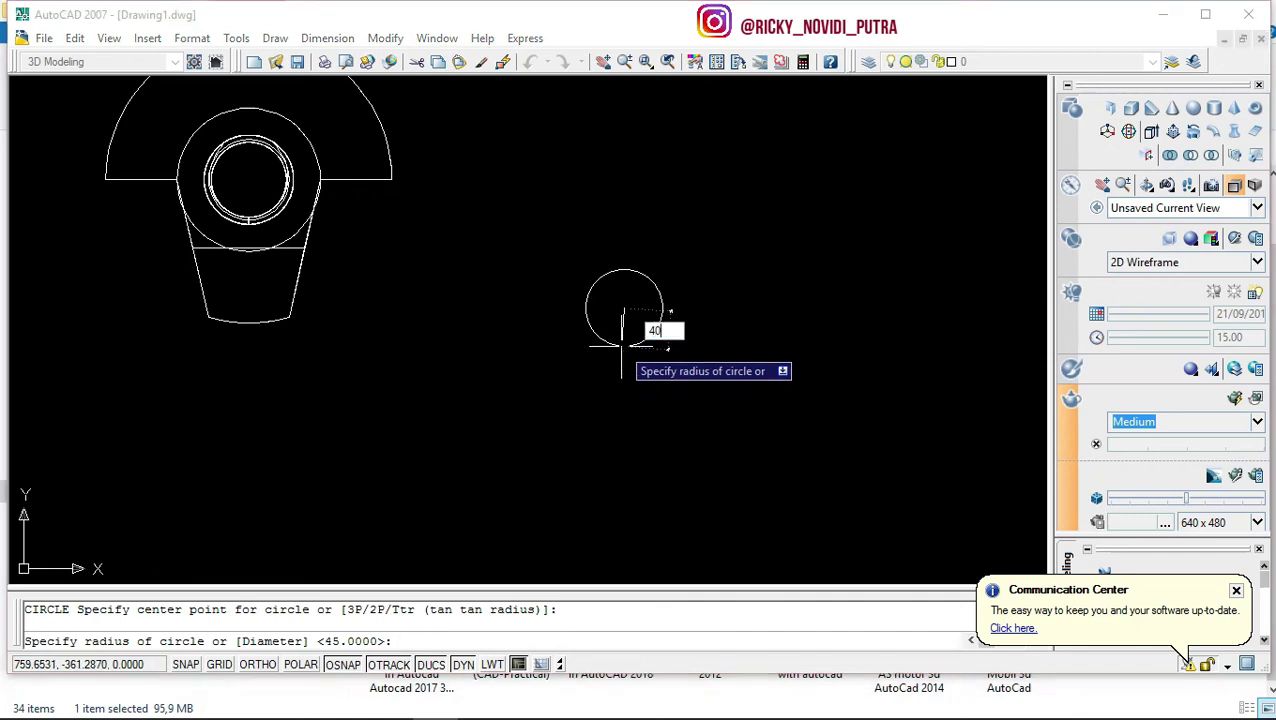
{"action": "key", "text": "Return"}
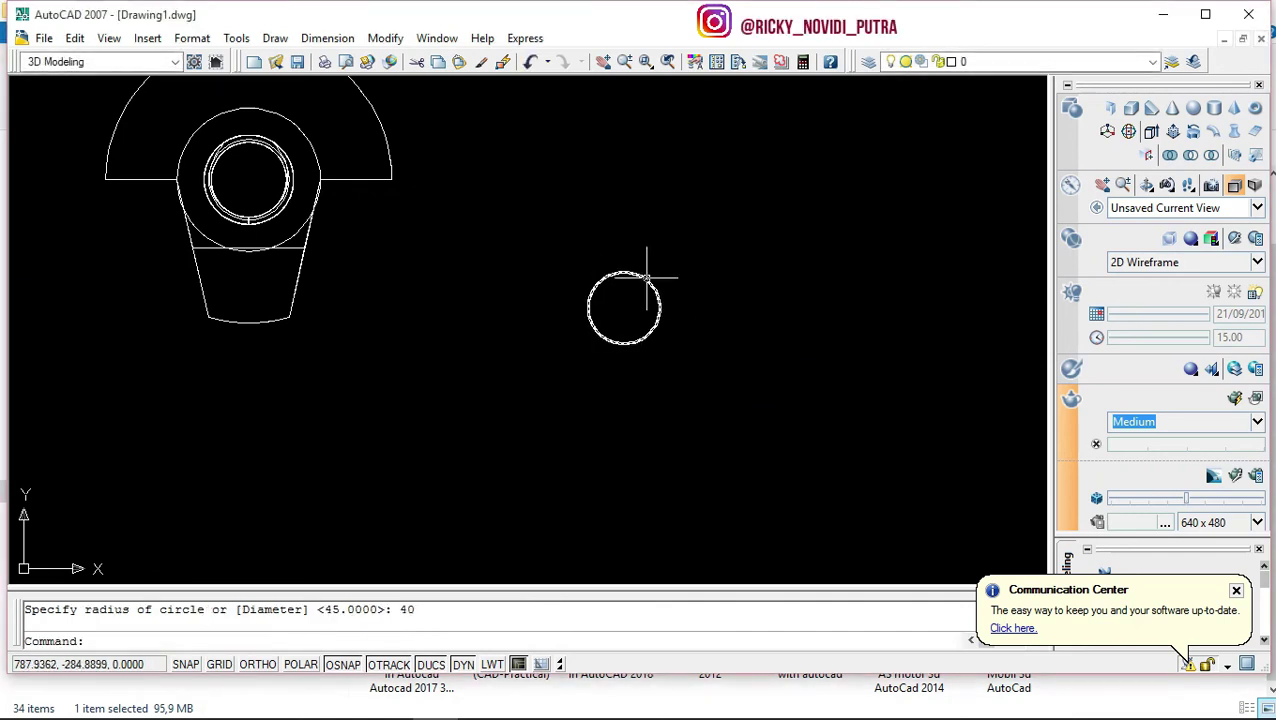
{"action": "left_click", "coordinate": [647, 277]}
{"action": "right_click", "coordinate": [725, 338]}
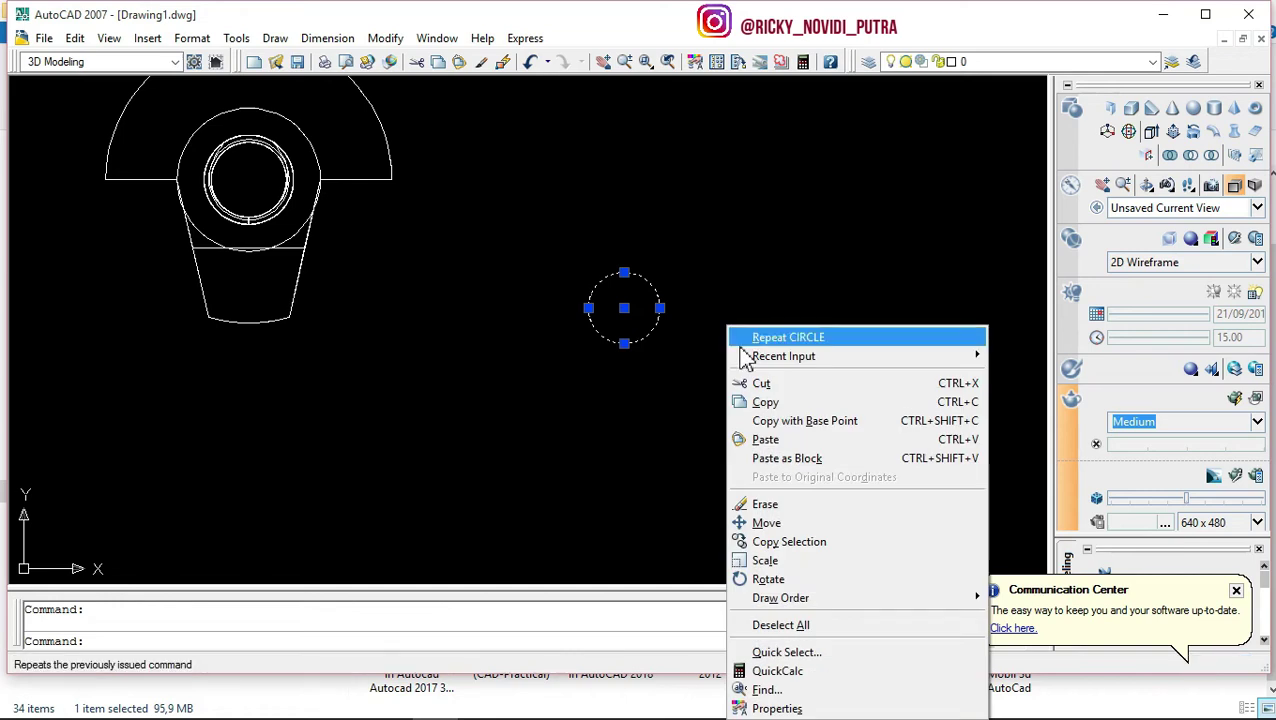
{"action": "left_click", "coordinate": [696, 365]}
Move the circle from its bottom point to the midpoint of the head's bottom edge.
{"action": "type", "text": "mo"}
{"action": "key", "text": "Return"}
{"action": "left_click", "coordinate": [630, 316]}
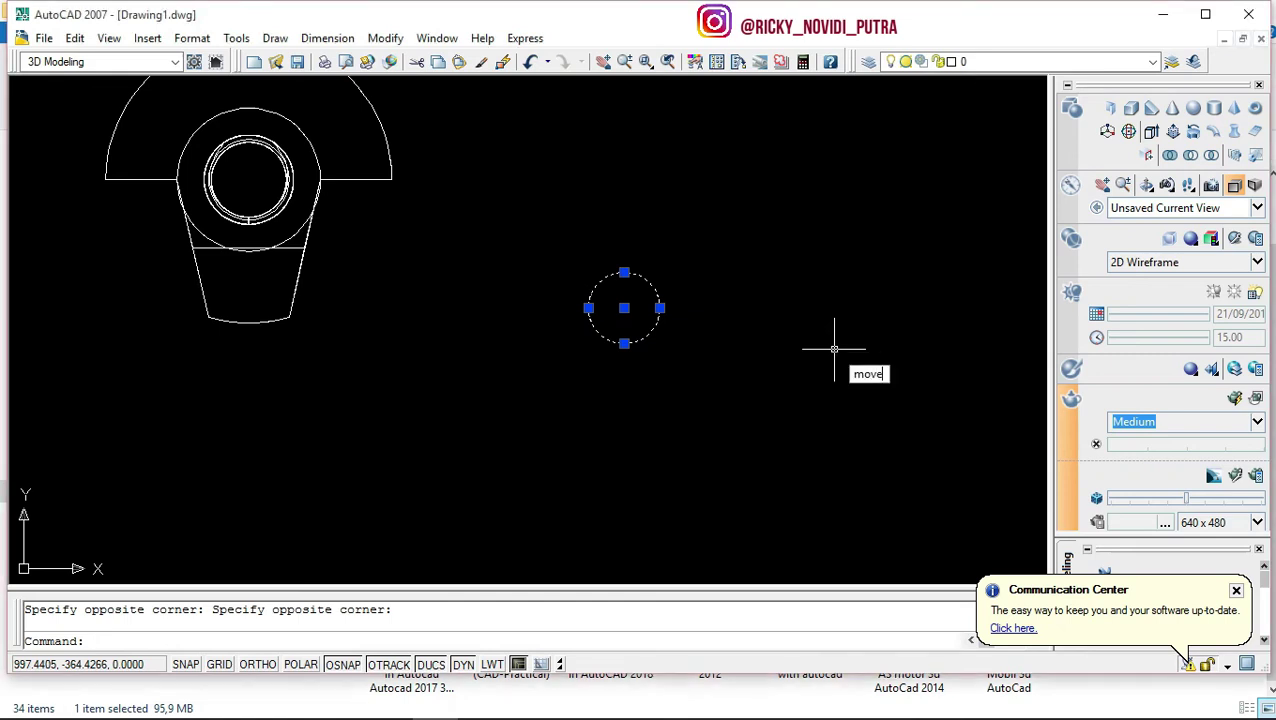
{"action": "key", "text": "Return"}
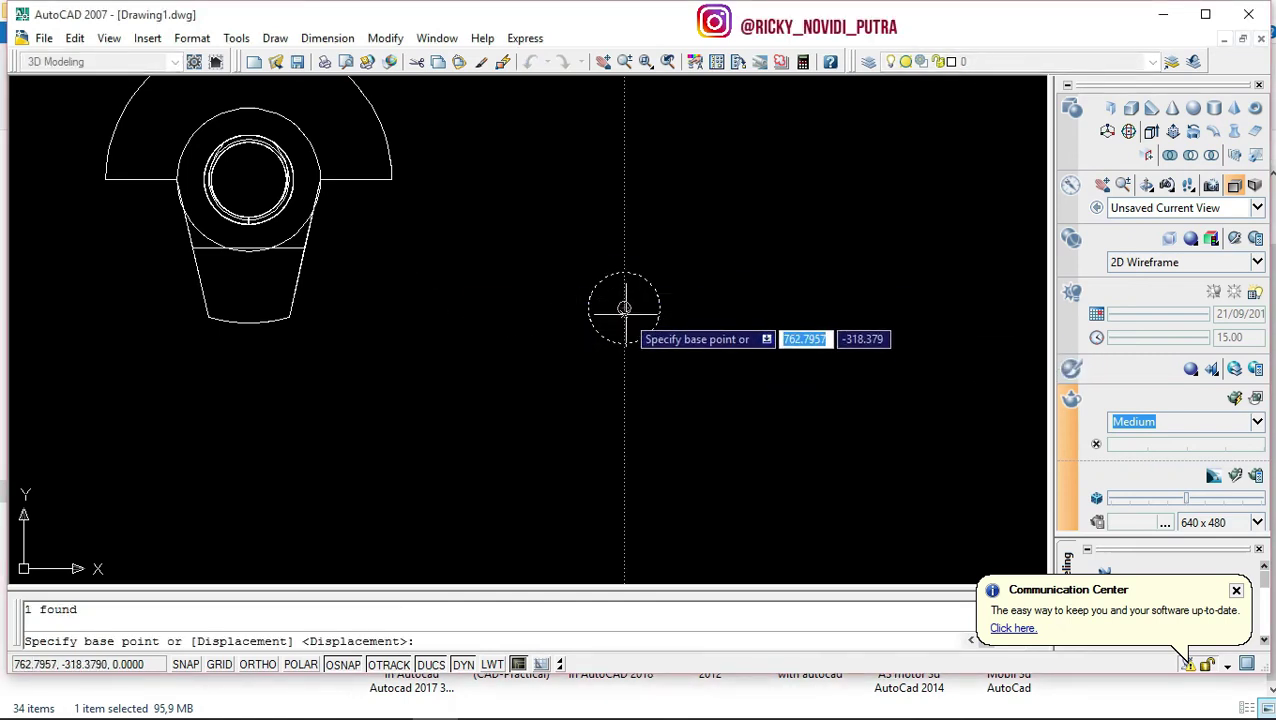
{"action": "left_click", "coordinate": [623, 343]}
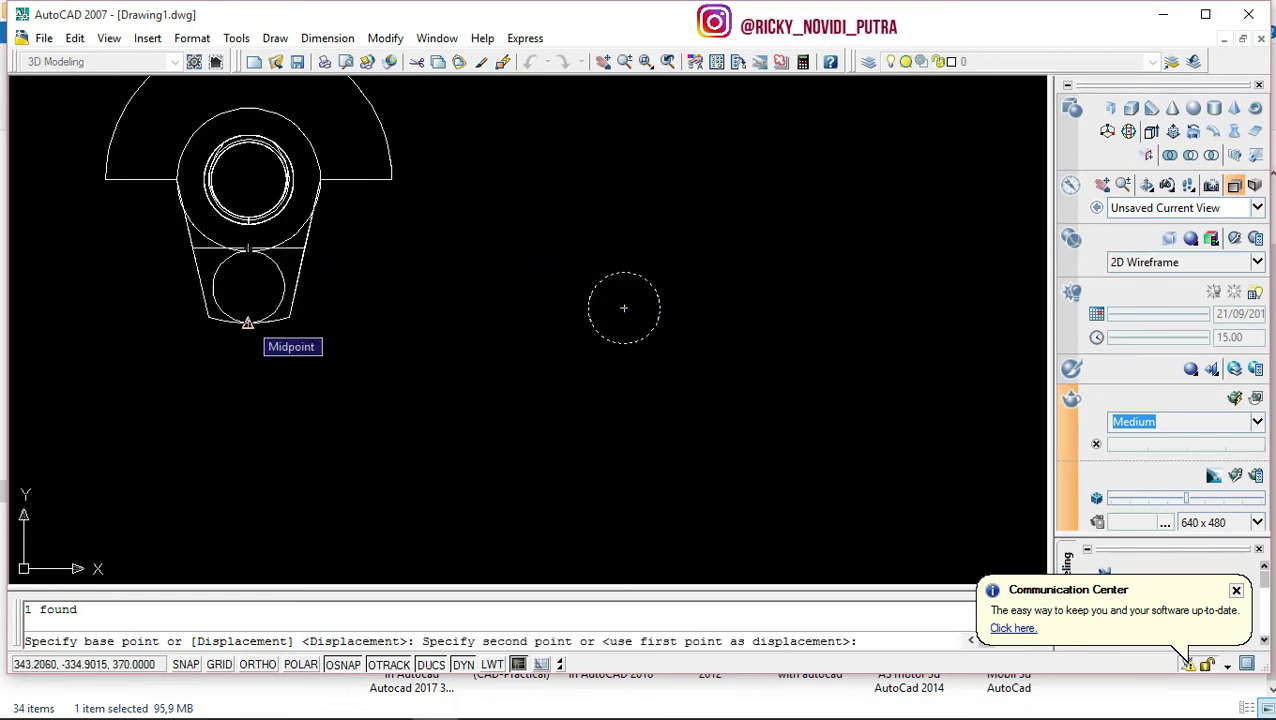
{"action": "left_click", "coordinate": [247, 322]}
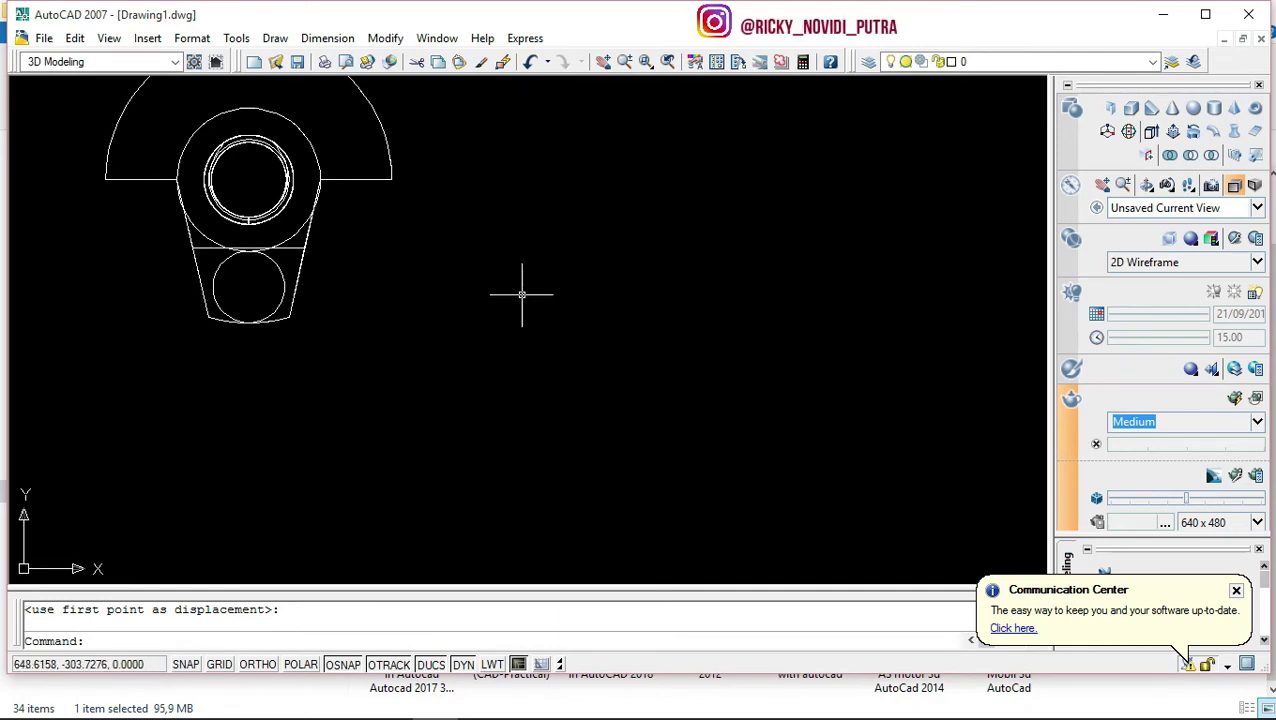
{"action": "scroll", "coordinate": [524, 336], "scroll_direction": "down", "scroll_amount": 2}
{"action": "scroll", "coordinate": [524, 336], "scroll_direction": "up", "scroll_amount": 1}
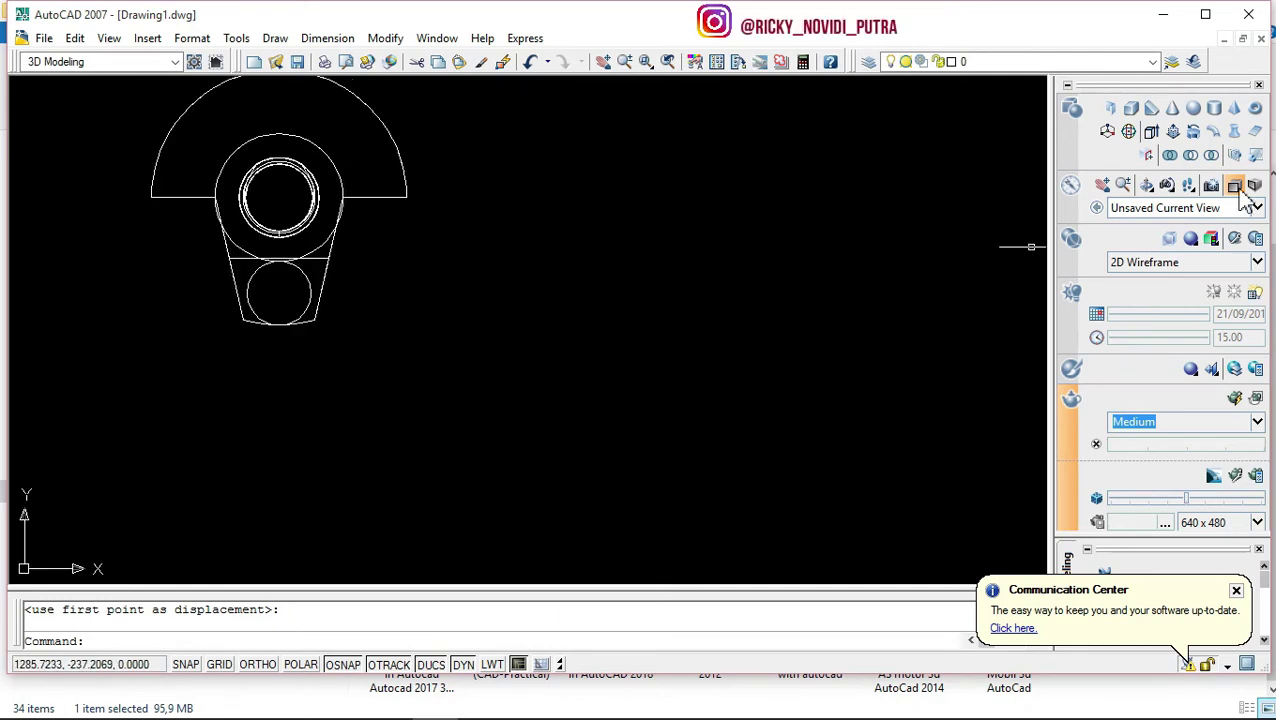
View the model from Southwest Isometric with the Conceptual visual style.
{"action": "left_click", "coordinate": [1168, 208]}
{"action": "left_click", "coordinate": [1170, 354]}
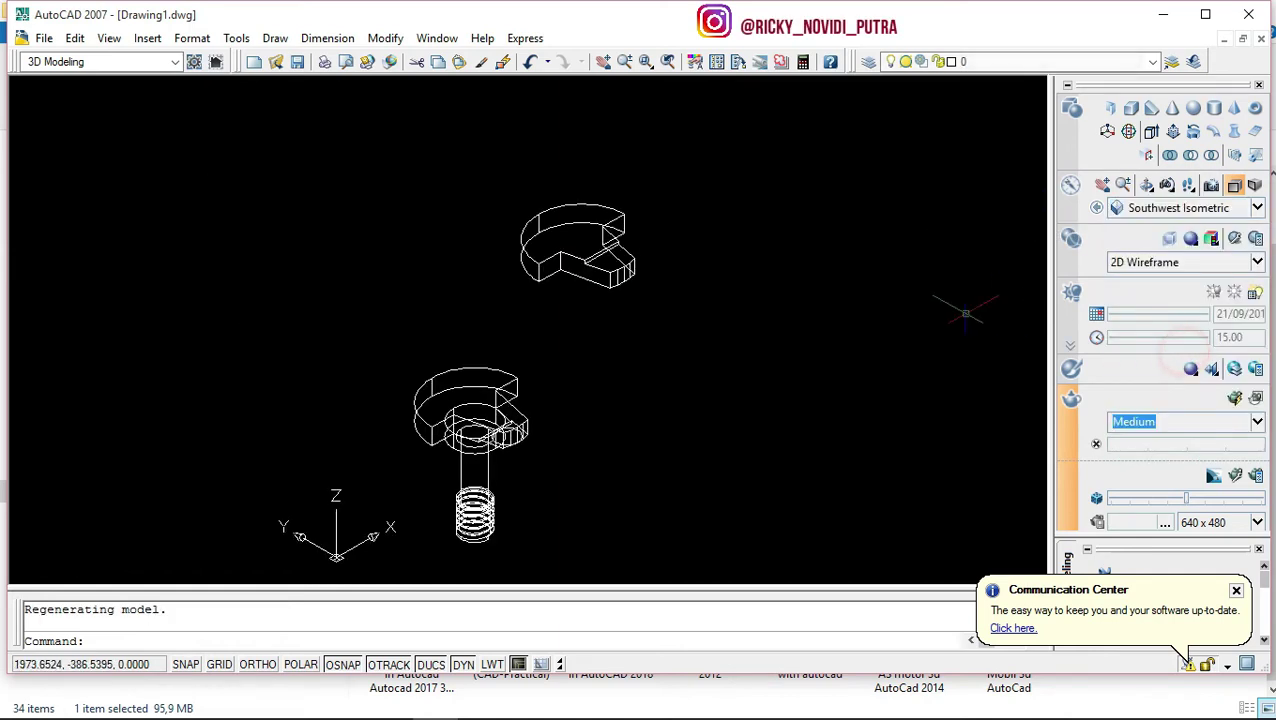
{"action": "scroll", "coordinate": [754, 339], "scroll_direction": "up", "scroll_amount": 2}
{"action": "scroll", "coordinate": [757, 330], "scroll_direction": "down", "scroll_amount": 1}
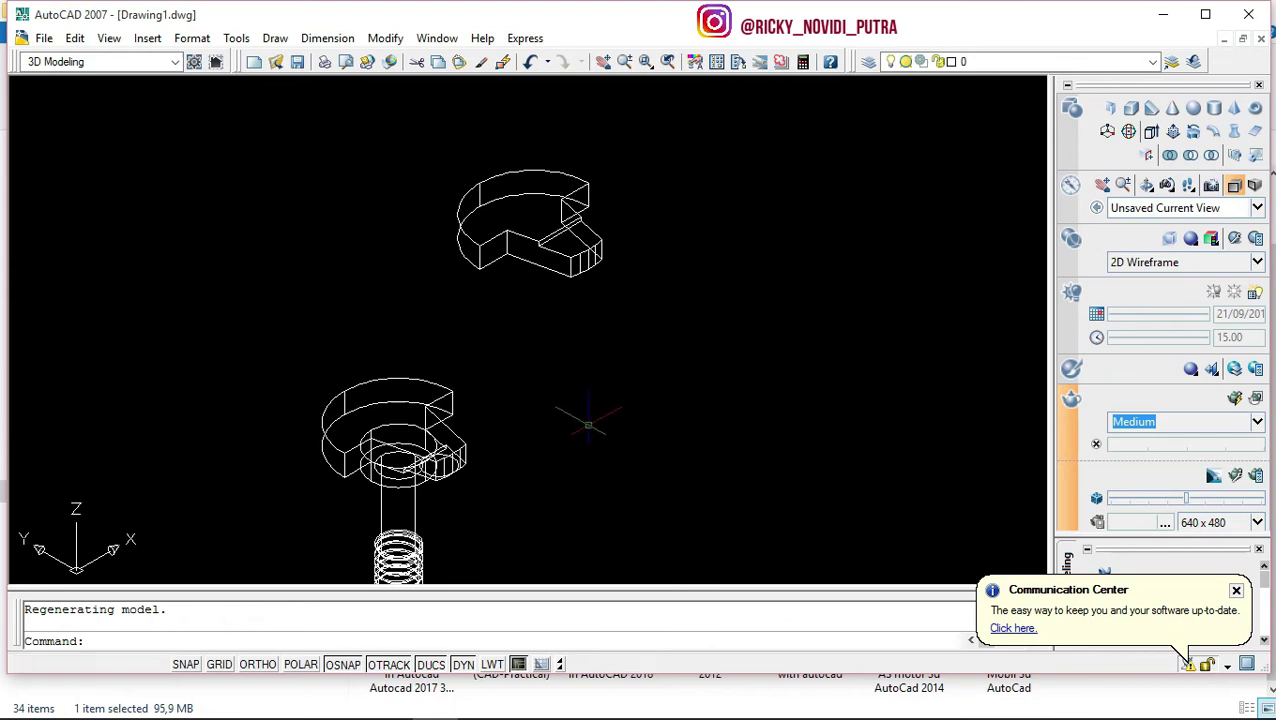
{"action": "scroll", "coordinate": [671, 381], "scroll_direction": "down", "scroll_amount": 2}
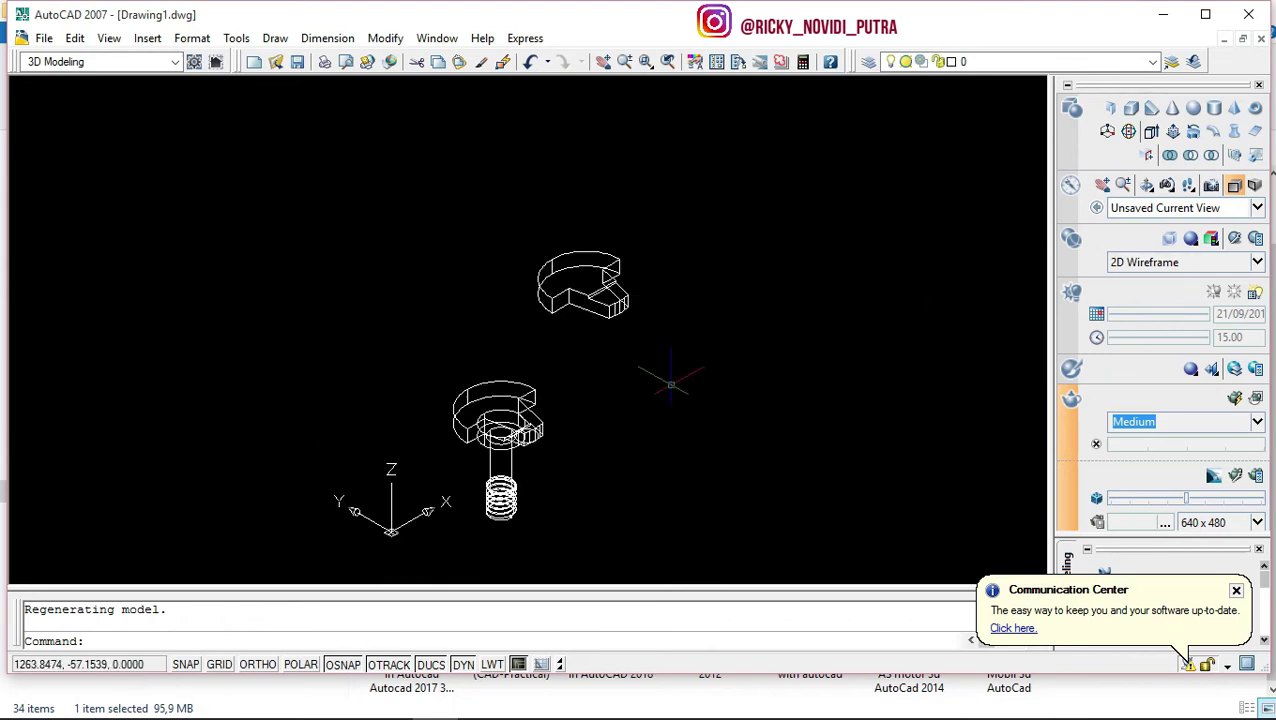
{"action": "left_click", "coordinate": [1225, 262]}
{"action": "left_click", "coordinate": [1012, 396]}
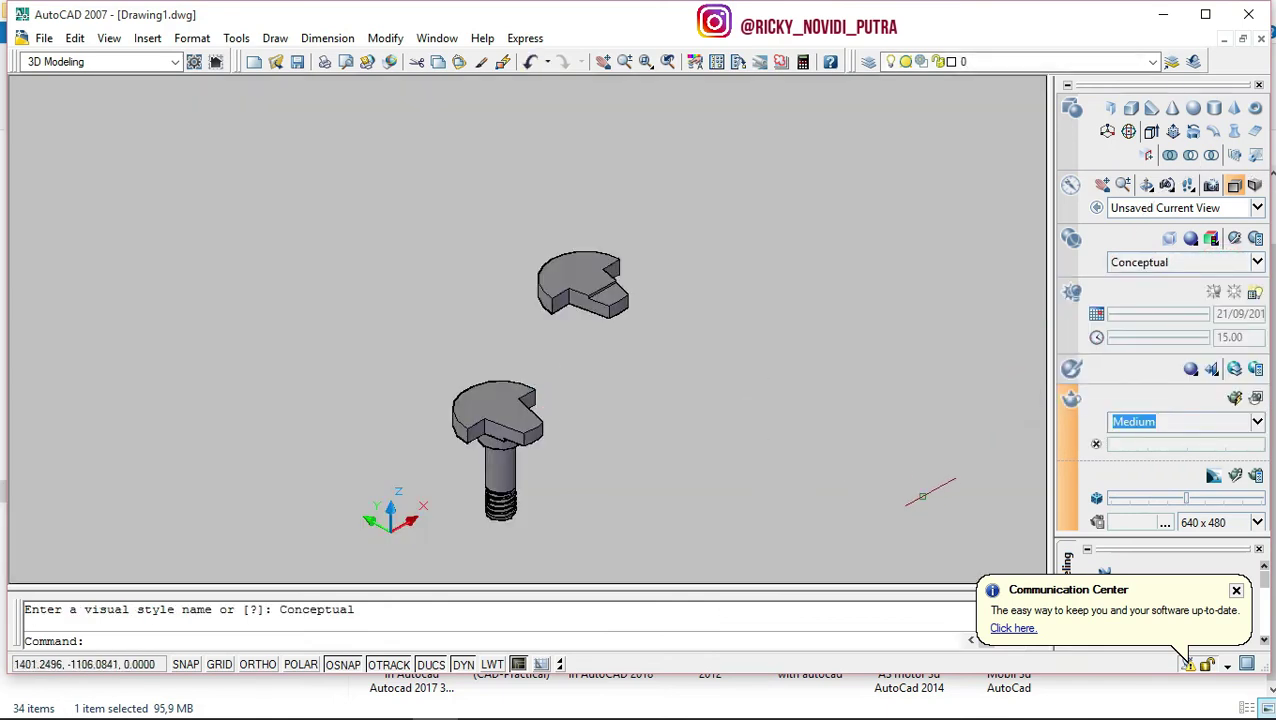
{"action": "left_click", "coordinate": [921, 497]}
{"action": "middle_click_drag", "start_coordinate": [935, 580], "coordinate": [759, 428]}
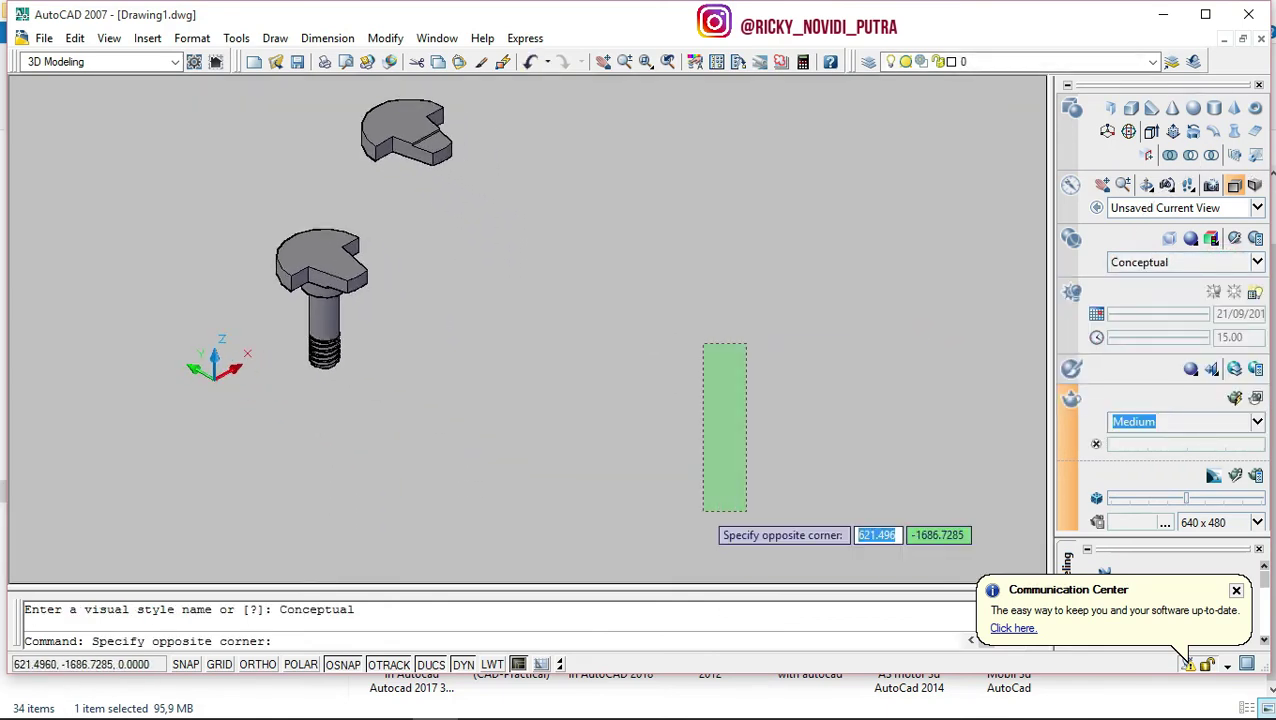
{"action": "left_click", "coordinate": [703, 512]}
{"action": "scroll", "coordinate": [370, 390], "scroll_direction": "up", "scroll_amount": 3}
{"action": "scroll", "coordinate": [370, 375], "scroll_direction": "up", "scroll_amount": 3}
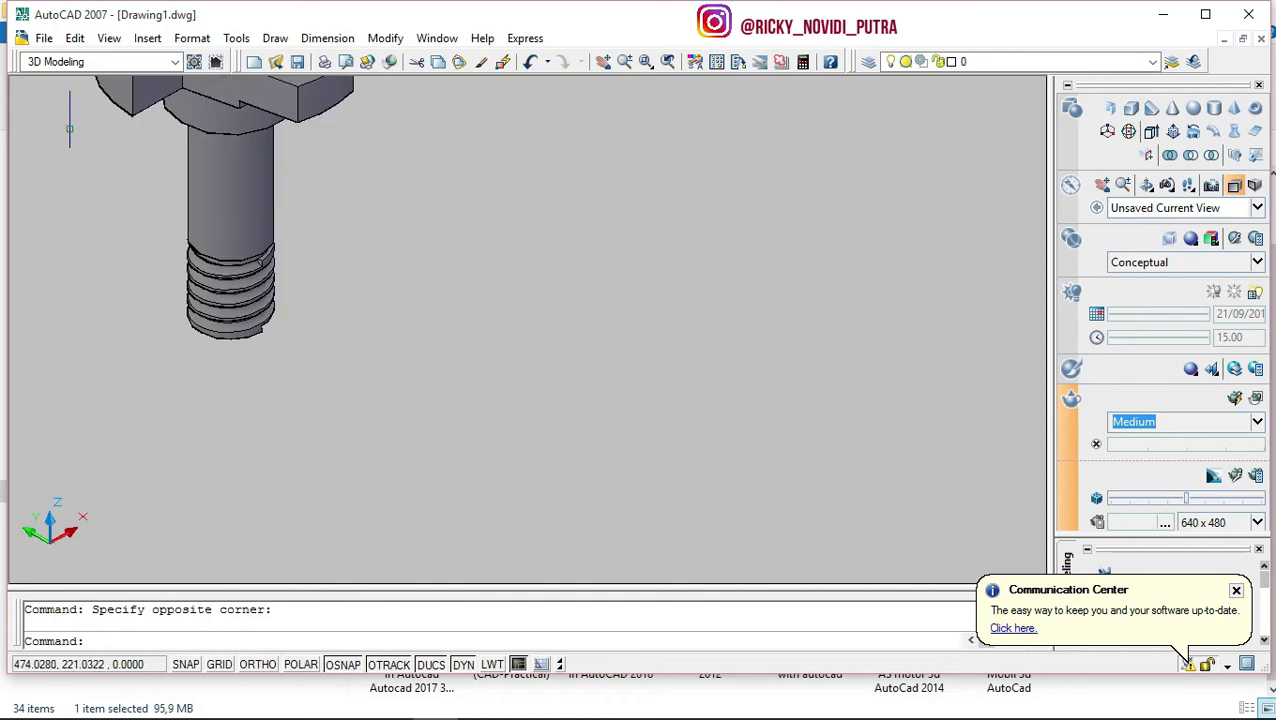
Extrude the radius-40 circle in the slot to a height of 115.
{"action": "left_click", "coordinate": [603, 61]}
{"action": "mouse_move", "coordinate": [464, 347]}
{"action": "left_mouse_down"}
{"action": "mouse_move", "coordinate": [595, 390]}
{"action": "mouse_move", "coordinate": [595, 370]}
{"action": "left_mouse_up"}
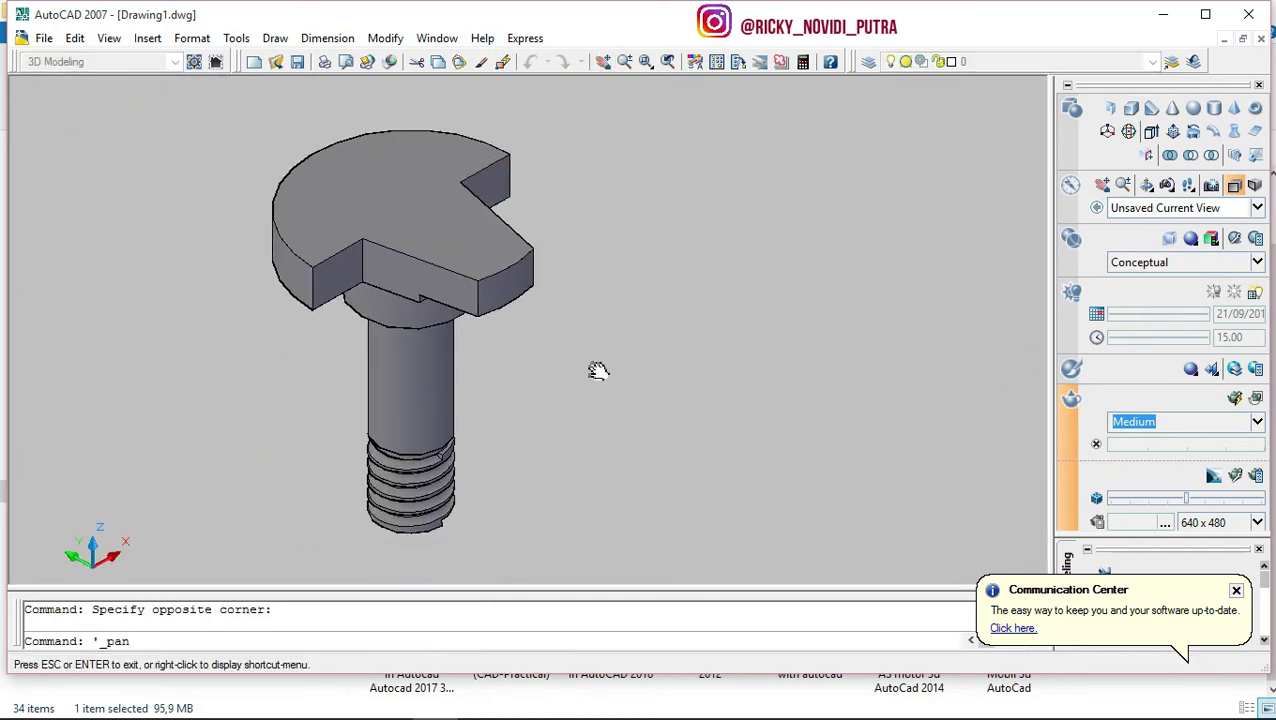
{"action": "scroll", "coordinate": [597, 370], "scroll_direction": "up", "scroll_amount": 1}
{"action": "key", "text": "Escape"}
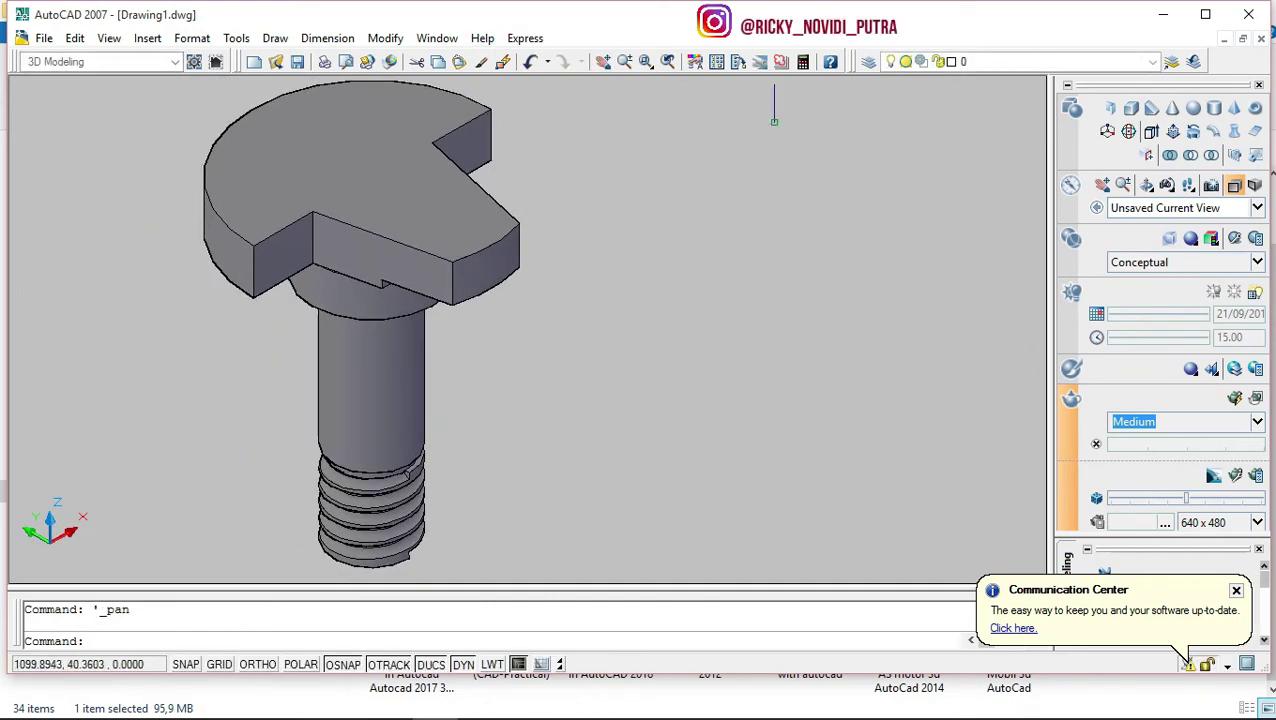
{"action": "left_click", "coordinate": [1151, 132]}
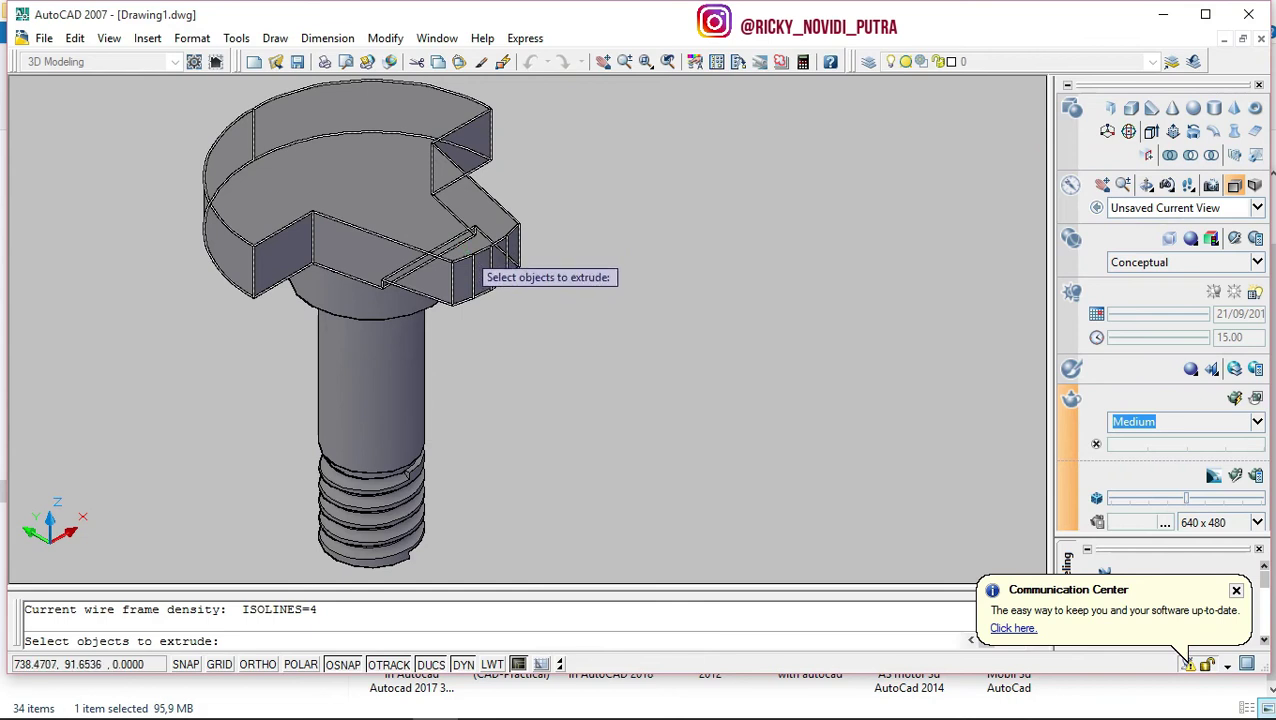
{"action": "left_click", "coordinate": [467, 250]}
{"action": "key", "text": "Return"}
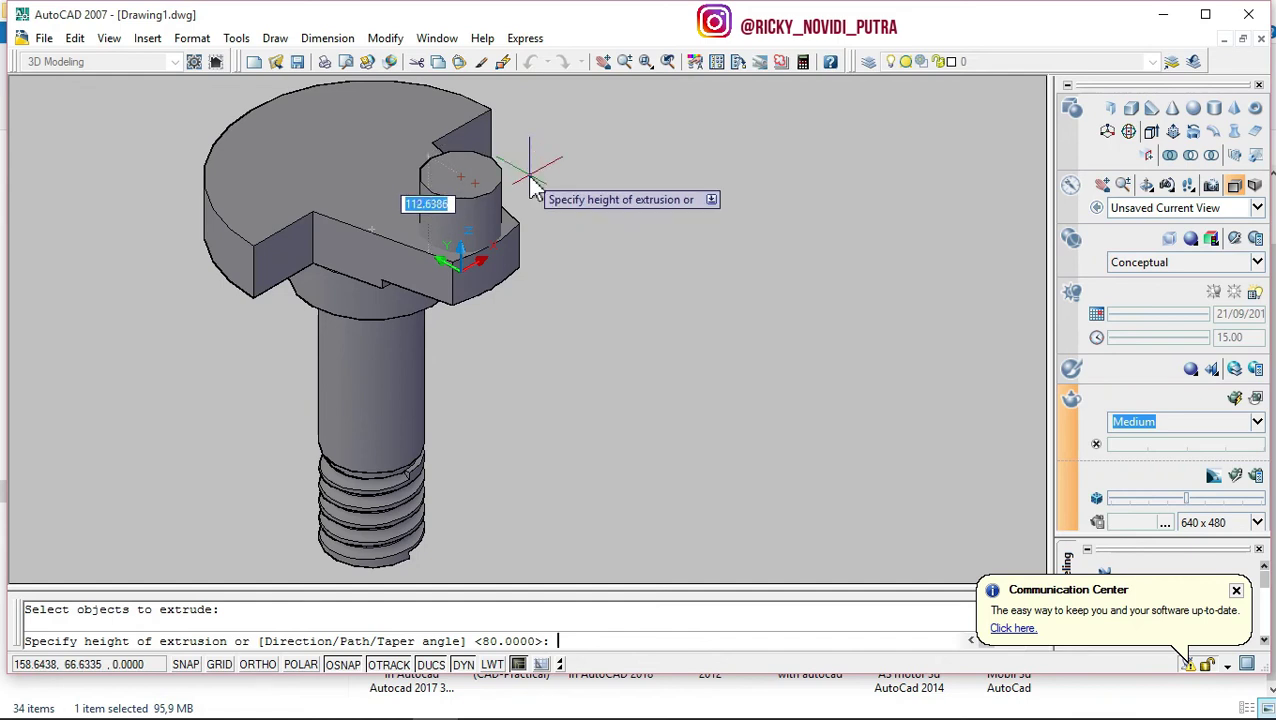
{"action": "type", "text": "11"}
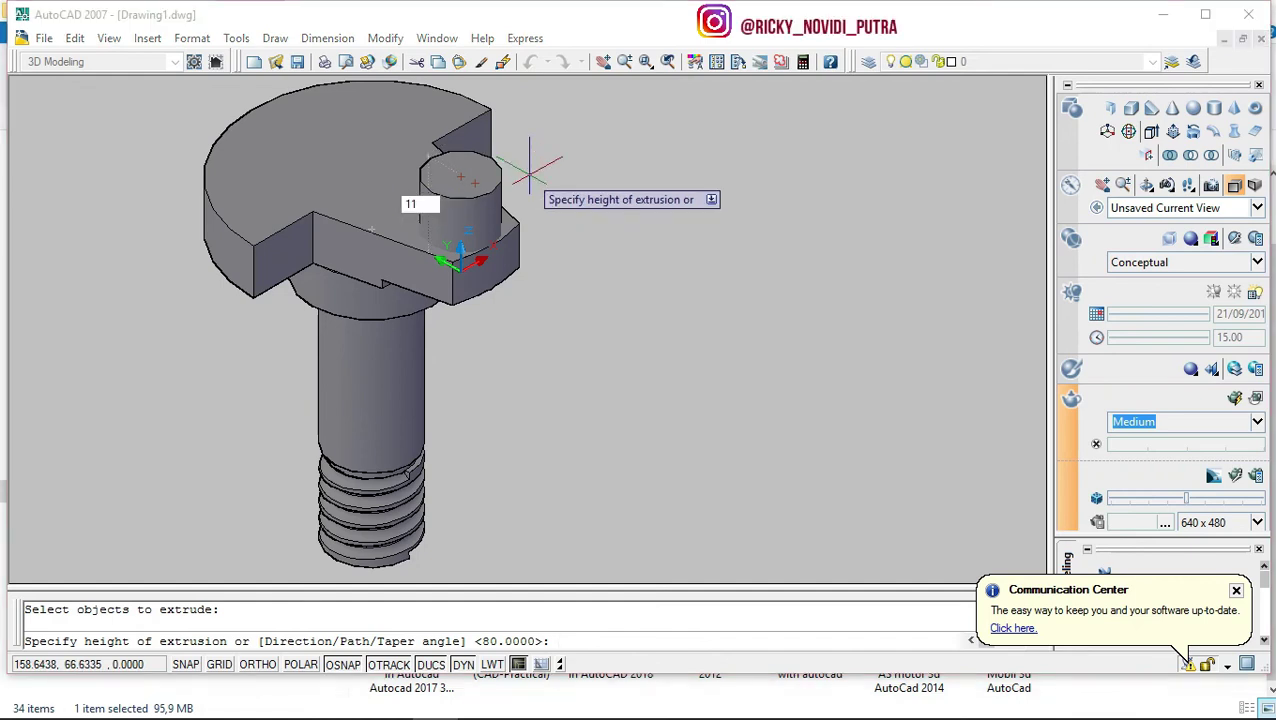
{"action": "key", "text": "Return"}
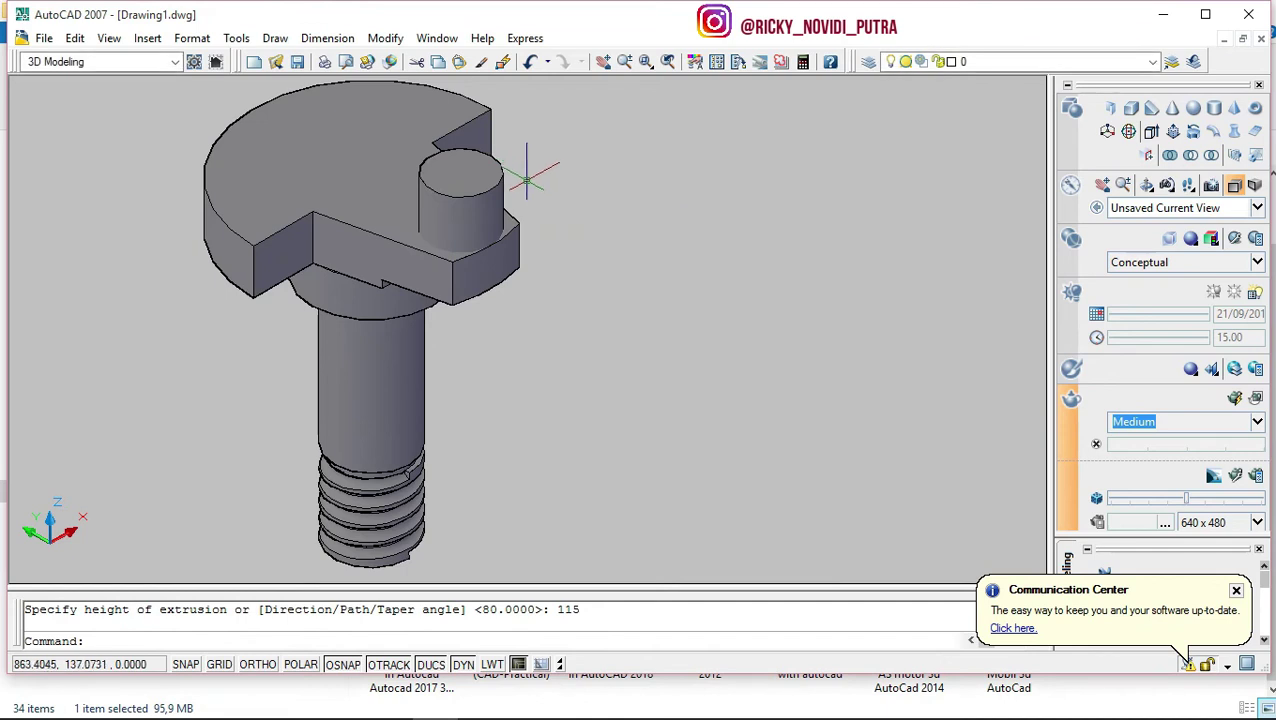
Undo the earlier move of the upper slotted plate.
{"action": "key", "text": "ctrl+z"}
{"action": "left_click", "coordinate": [926, 192]}
{"action": "left_click", "coordinate": [886, 191]}
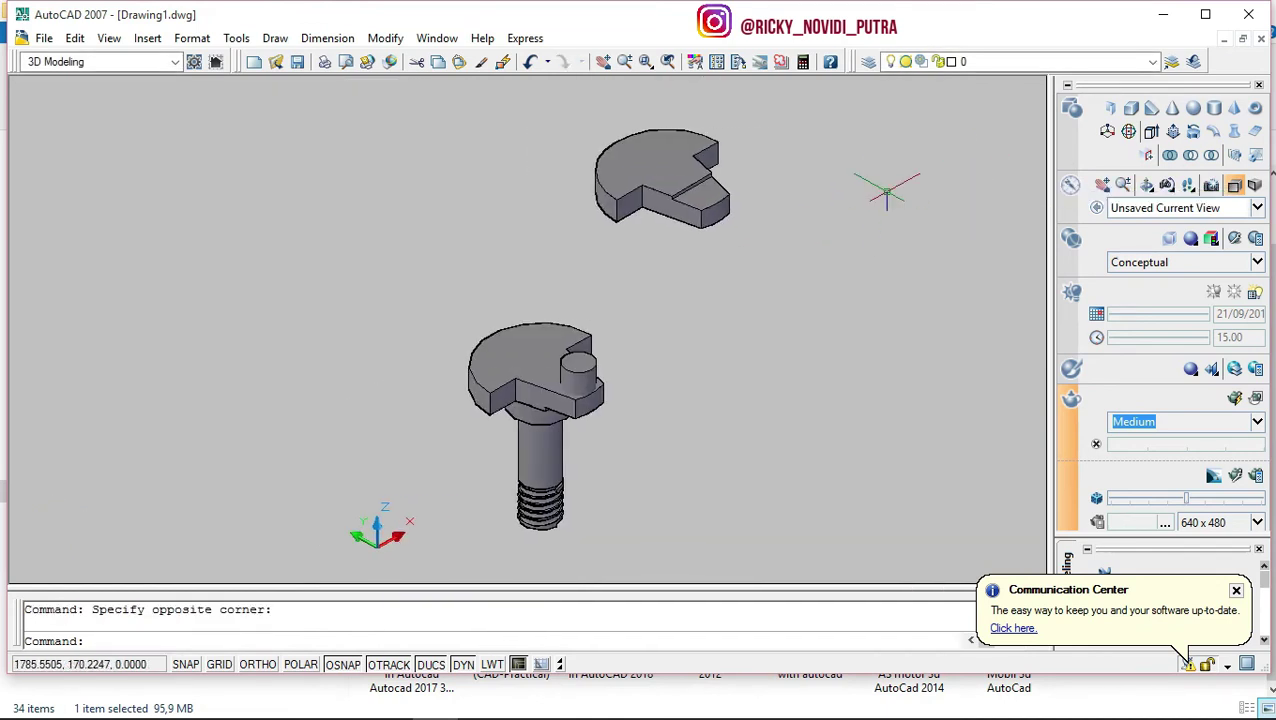
Window-select the upper slotted plate for a Move.
{"action": "scroll", "coordinate": [803, 298], "scroll_direction": "up", "scroll_amount": 2}
{"action": "scroll", "coordinate": [806, 279], "scroll_direction": "down", "scroll_amount": 1}
{"action": "scroll", "coordinate": [806, 279], "scroll_direction": "up", "scroll_amount": 3}
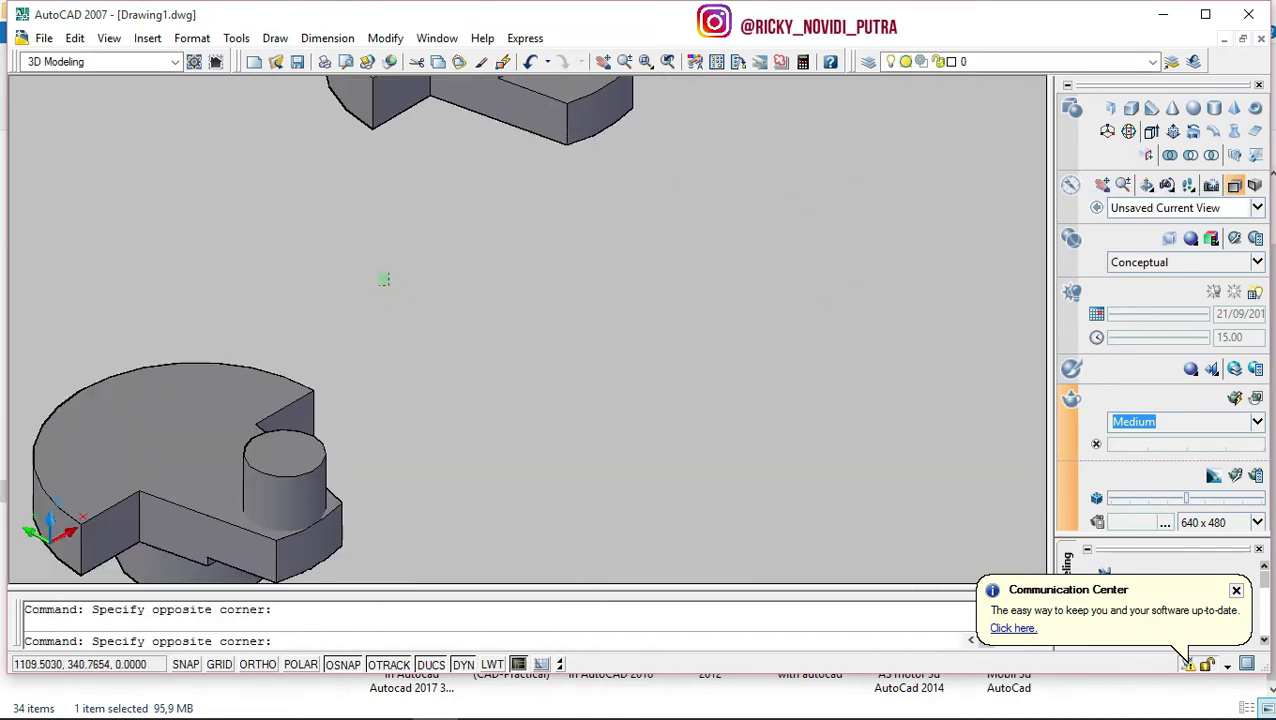
{"action": "left_click", "coordinate": [389, 207]}
{"action": "left_click", "coordinate": [95, 331]}
{"action": "scroll", "coordinate": [63, 162], "scroll_direction": "down", "scroll_amount": 2}
{"action": "left_click", "coordinate": [239, 152]}
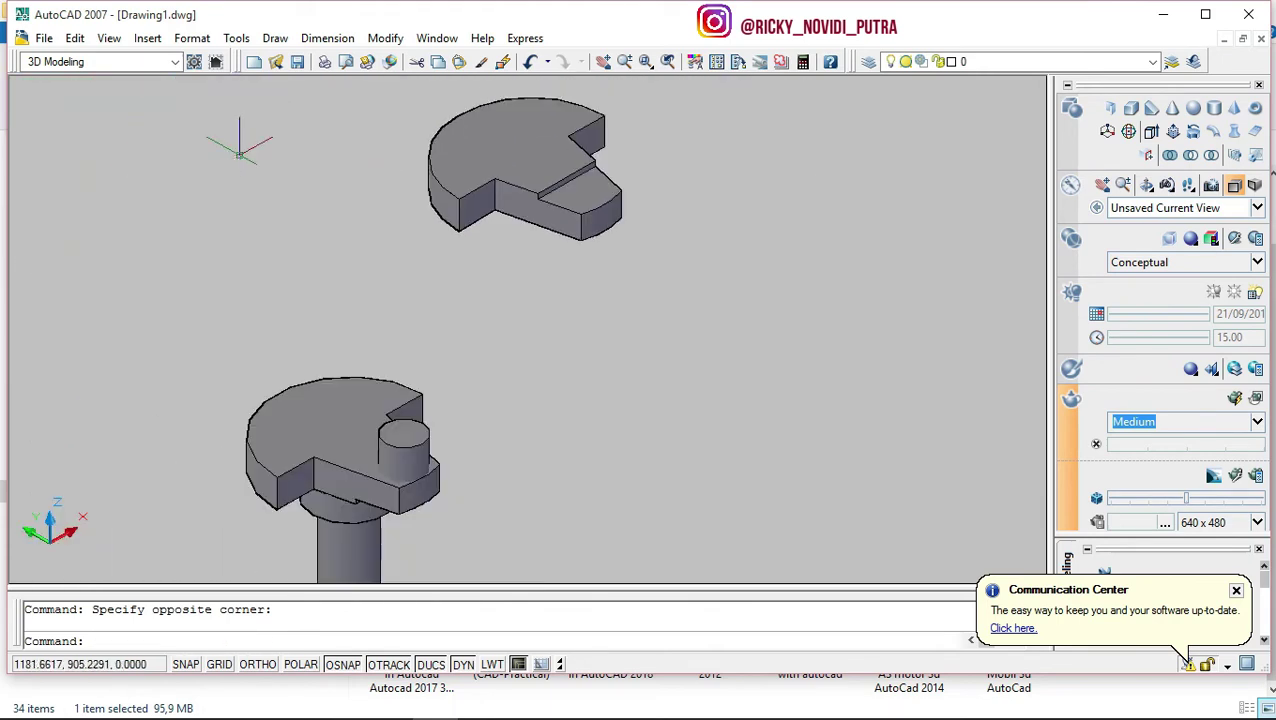
{"action": "type", "text": "move"}
{"action": "key", "text": "Return"}
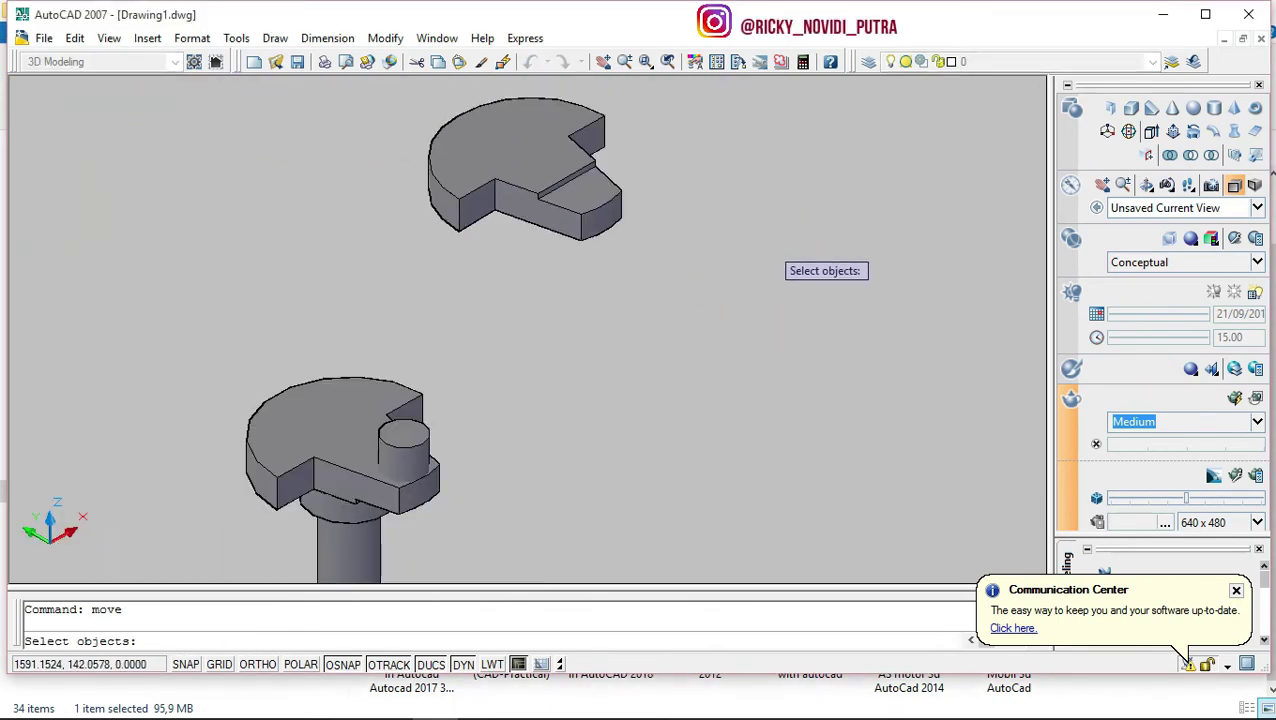
{"action": "left_click", "coordinate": [701, 100]}
{"action": "left_click", "coordinate": [402, 264]}
{"action": "key", "text": "Return"}
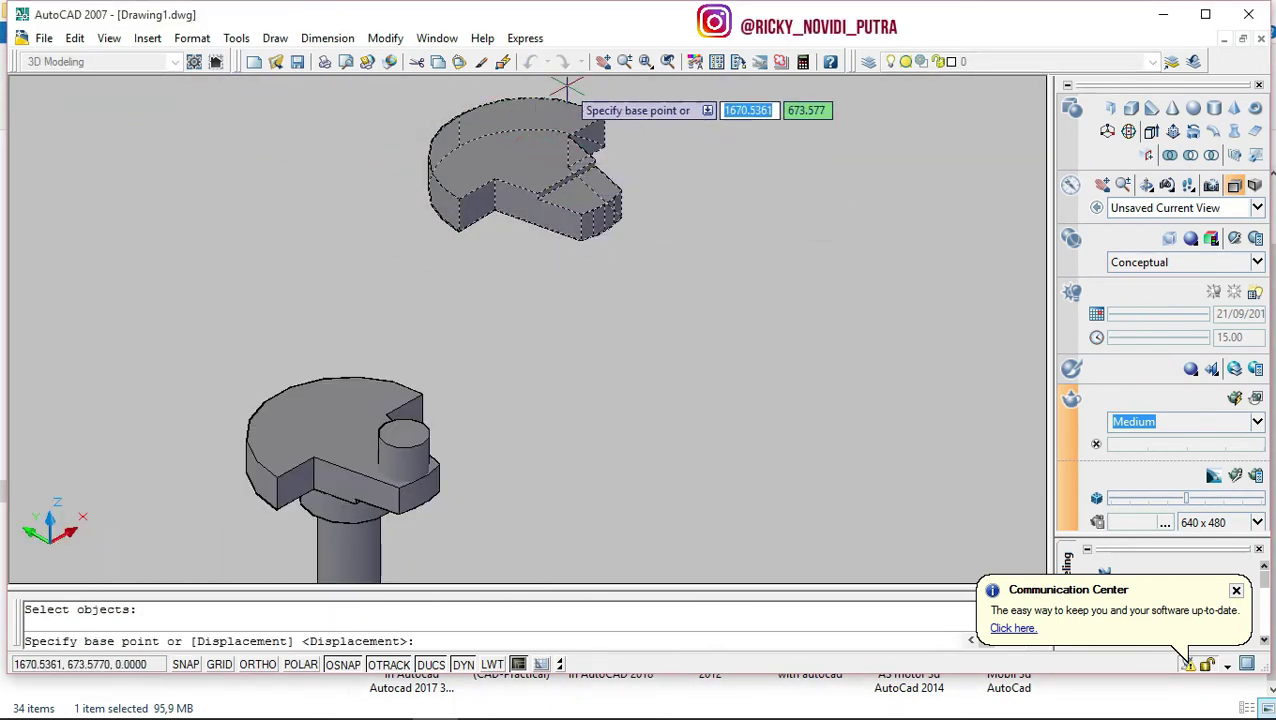
Drop the plate straight down with Ortho to stack it on the bolt's slotted head.
{"action": "left_click", "coordinate": [531, 156]}
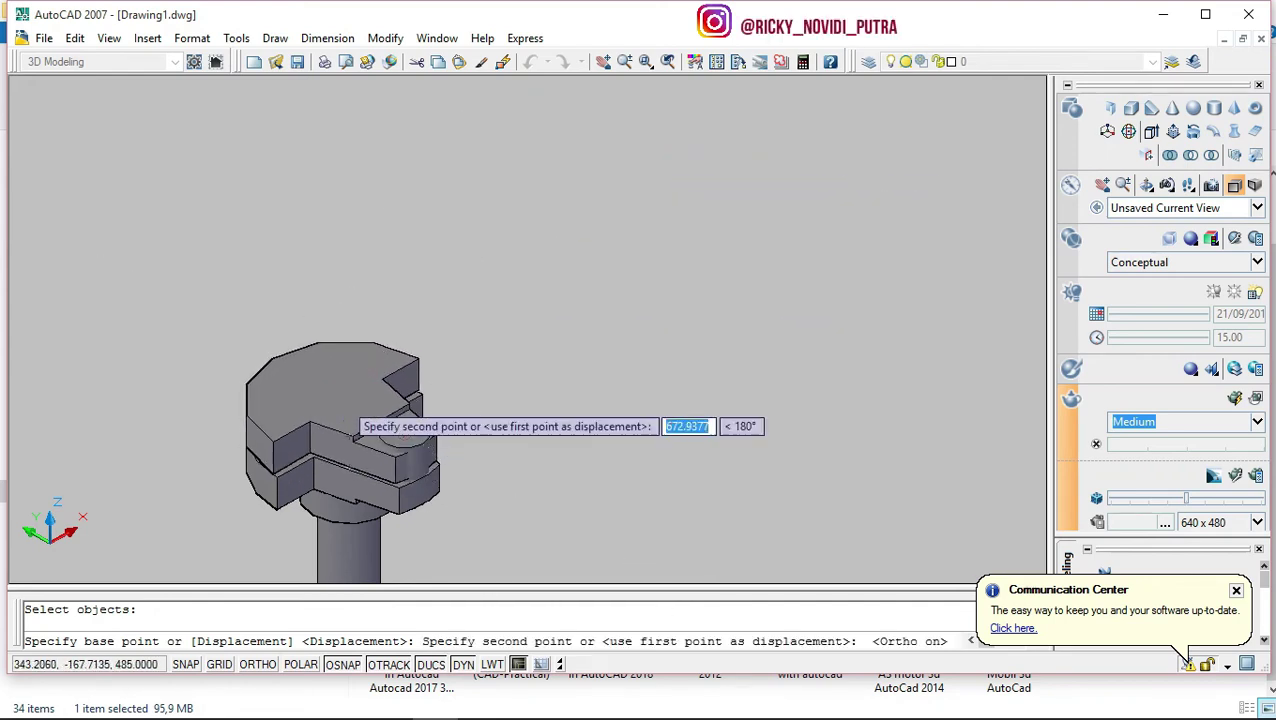
{"action": "key", "text": "F8"}
{"action": "key", "text": "F8"}
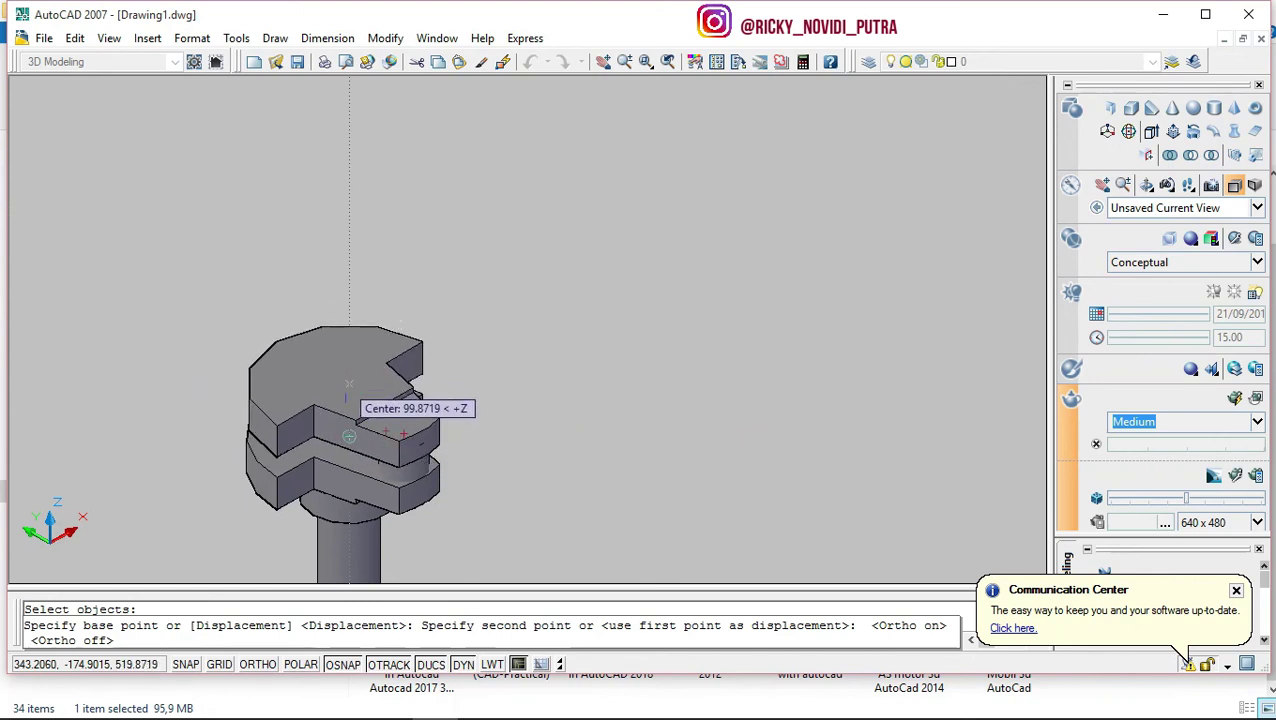
{"action": "left_click", "coordinate": [407, 388]}
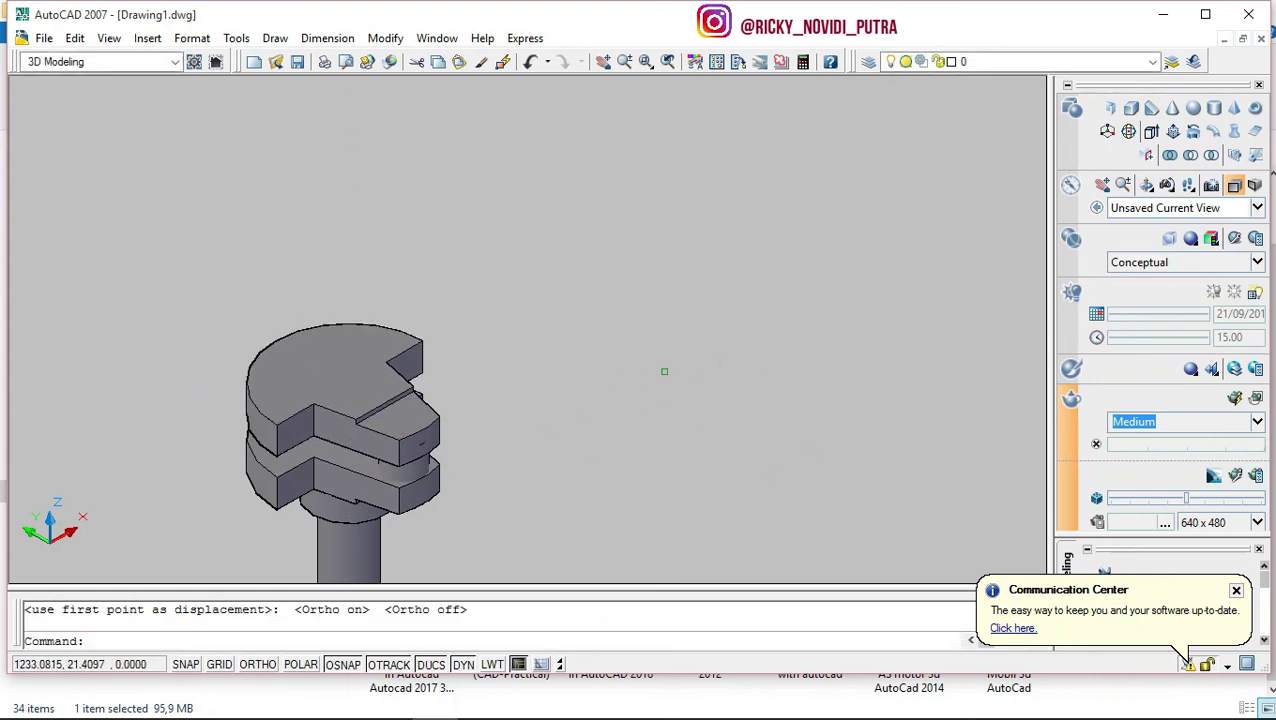
{"action": "left_click", "coordinate": [682, 436]}
{"action": "middle_click_drag", "start_coordinate": [682, 576], "coordinate": [682, 388]}
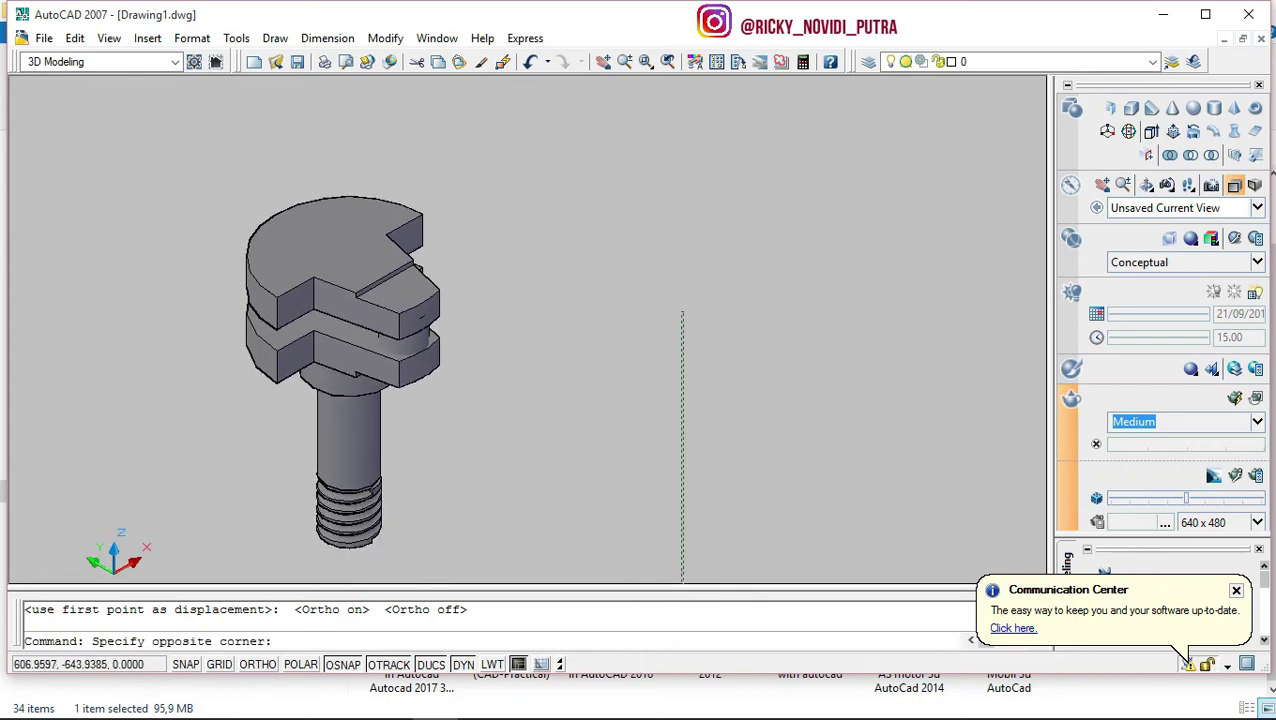
Orbit and zoom in on the stacked plates, then delete the 115-high pin cylinder.
{"action": "left_click", "coordinate": [704, 480]}
{"action": "mouse_move", "coordinate": [704, 462]}
{"action": "middle_mouse_down", "text": "shift"}
{"action": "mouse_move", "coordinate": [439, 238]}
{"action": "mouse_move", "coordinate": [421, 299]}
{"action": "mouse_move", "coordinate": [601, 345]}
{"action": "mouse_move", "coordinate": [723, 427]}
{"action": "mouse_move", "coordinate": [613, 308]}
{"action": "mouse_move", "coordinate": [521, 288]}
{"action": "mouse_move", "coordinate": [507, 373]}
{"action": "mouse_move", "coordinate": [685, 267]}
{"action": "middle_mouse_up", "text": "shift"}
{"action": "mouse_move", "coordinate": [685, 267]}
{"action": "left_mouse_down"}
{"action": "mouse_move", "coordinate": [840, 228]}
{"action": "mouse_move", "coordinate": [521, 262]}
{"action": "mouse_move", "coordinate": [558, 382]}
{"action": "mouse_move", "coordinate": [556, 307]}
{"action": "left_mouse_up"}
{"action": "key", "text": "Escape"}
{"action": "scroll", "coordinate": [228, 270], "scroll_direction": "up", "scroll_amount": 5}
{"action": "scroll", "coordinate": [228, 270], "scroll_direction": "up", "scroll_amount": 3}
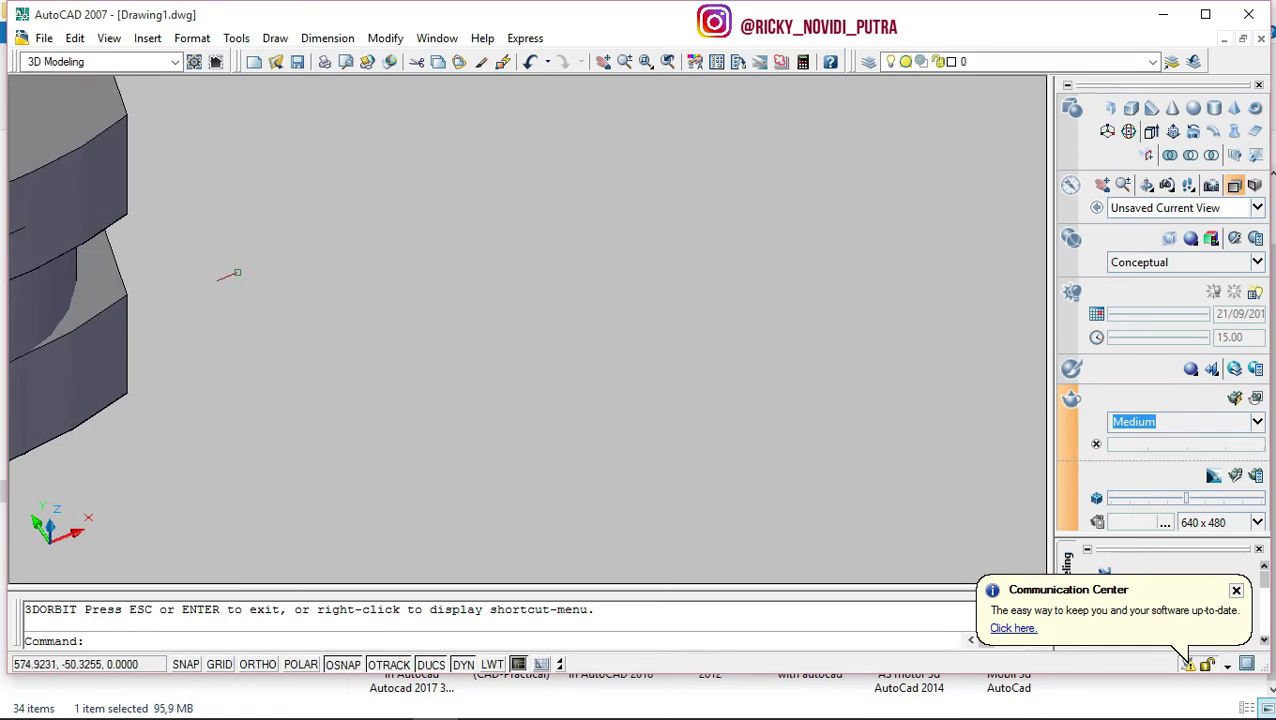
{"action": "scroll", "coordinate": [160, 260], "scroll_direction": "up", "scroll_amount": 2}
{"action": "scroll", "coordinate": [118, 250], "scroll_direction": "up", "scroll_amount": 2}
{"action": "left_click", "coordinate": [116, 250]}
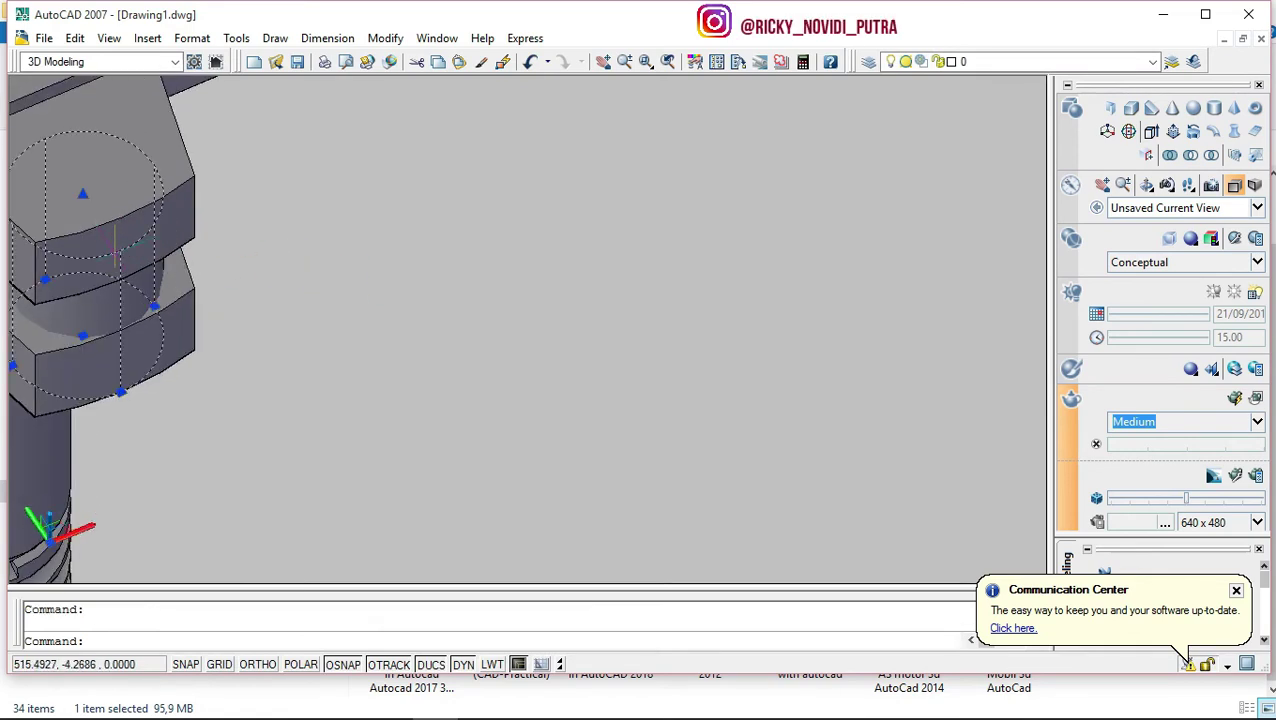
{"action": "left_click", "coordinate": [112, 251]}
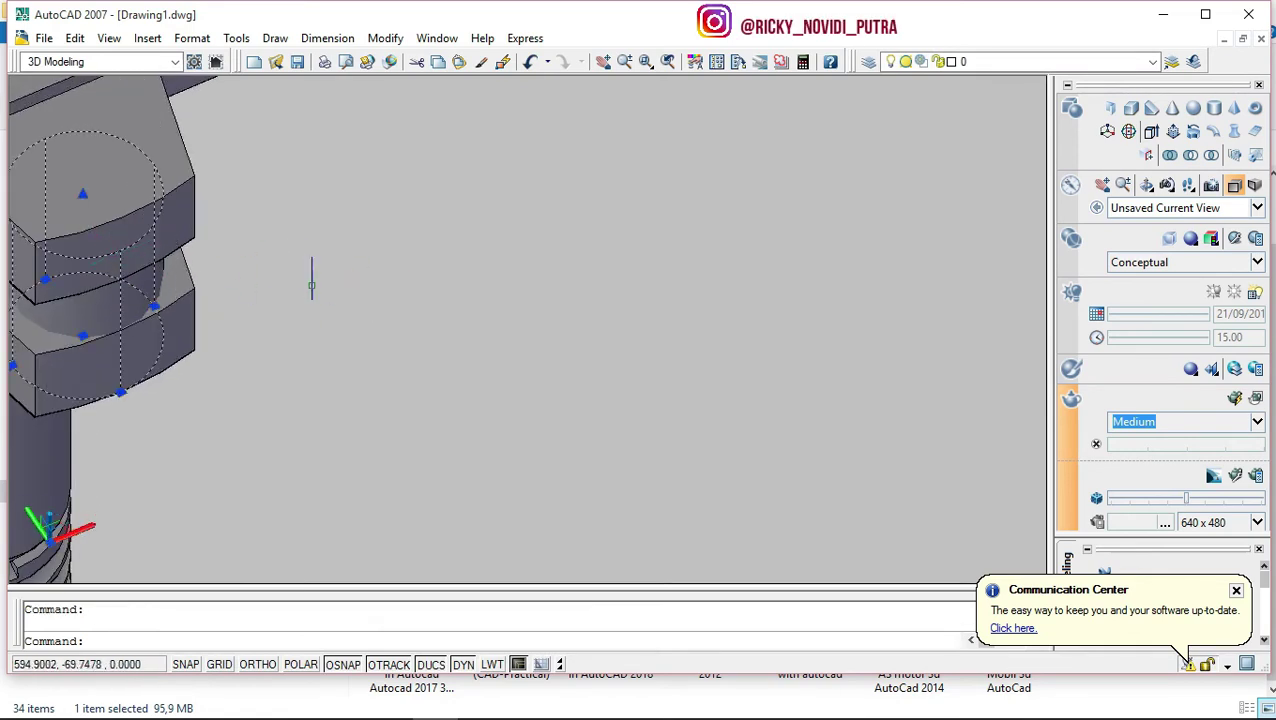
{"action": "key", "text": "Delete"}
Orbit to view the stacked head and its open hole from above.
{"action": "scroll", "coordinate": [297, 270], "scroll_direction": "down", "scroll_amount": 5}
{"action": "scroll", "coordinate": [297, 270], "scroll_direction": "up", "scroll_amount": 3}
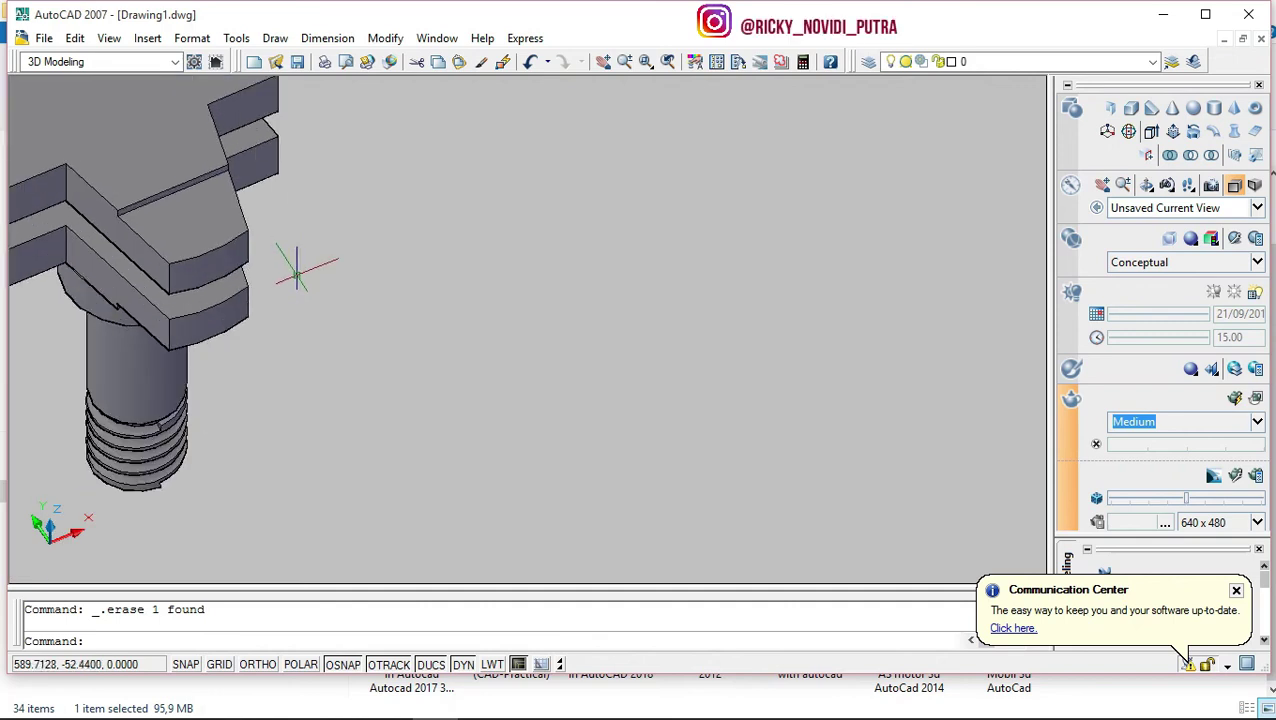
{"action": "scroll", "coordinate": [273, 328], "scroll_direction": "down", "scroll_amount": 4}
{"action": "scroll", "coordinate": [452, 308], "scroll_direction": "up", "scroll_amount": 1}
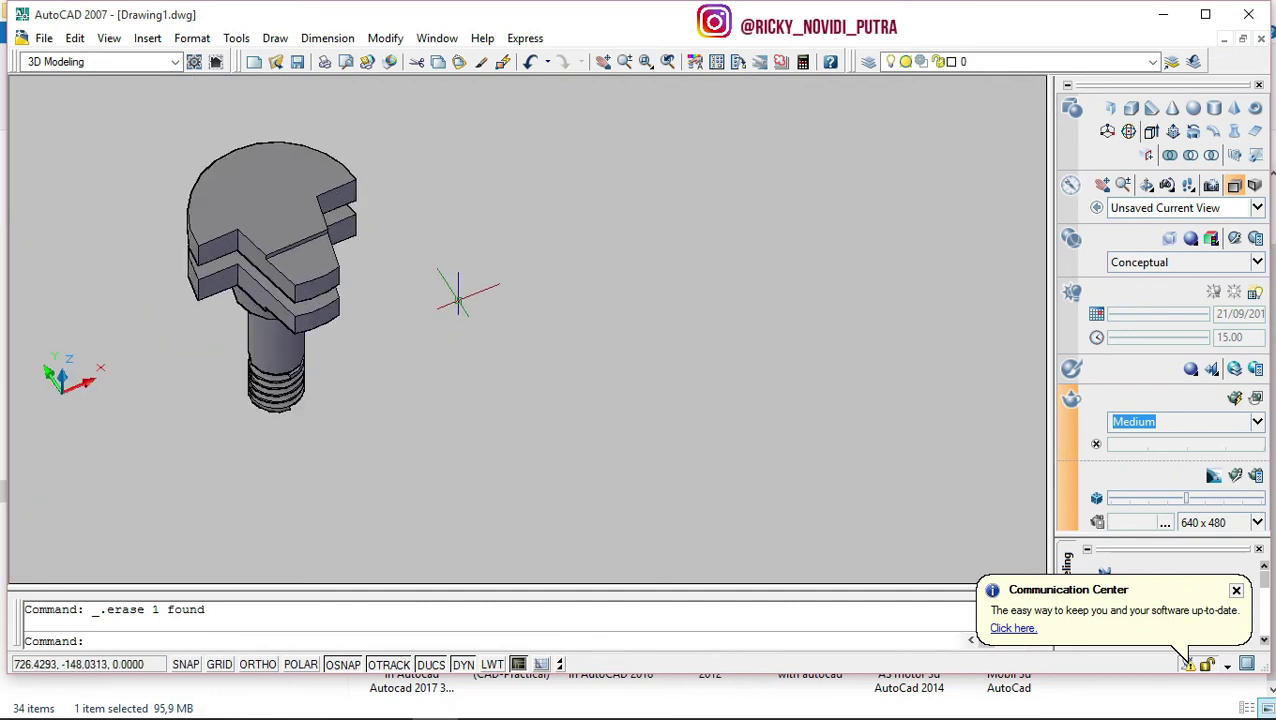
{"action": "middle_click_drag", "start_coordinate": [458, 298], "coordinate": [584, 196], "text": "shift"}
Draw a radius-80 circle on the head's top face and press-pull it up 80 into a cylinder.
{"action": "type", "text": "c"}
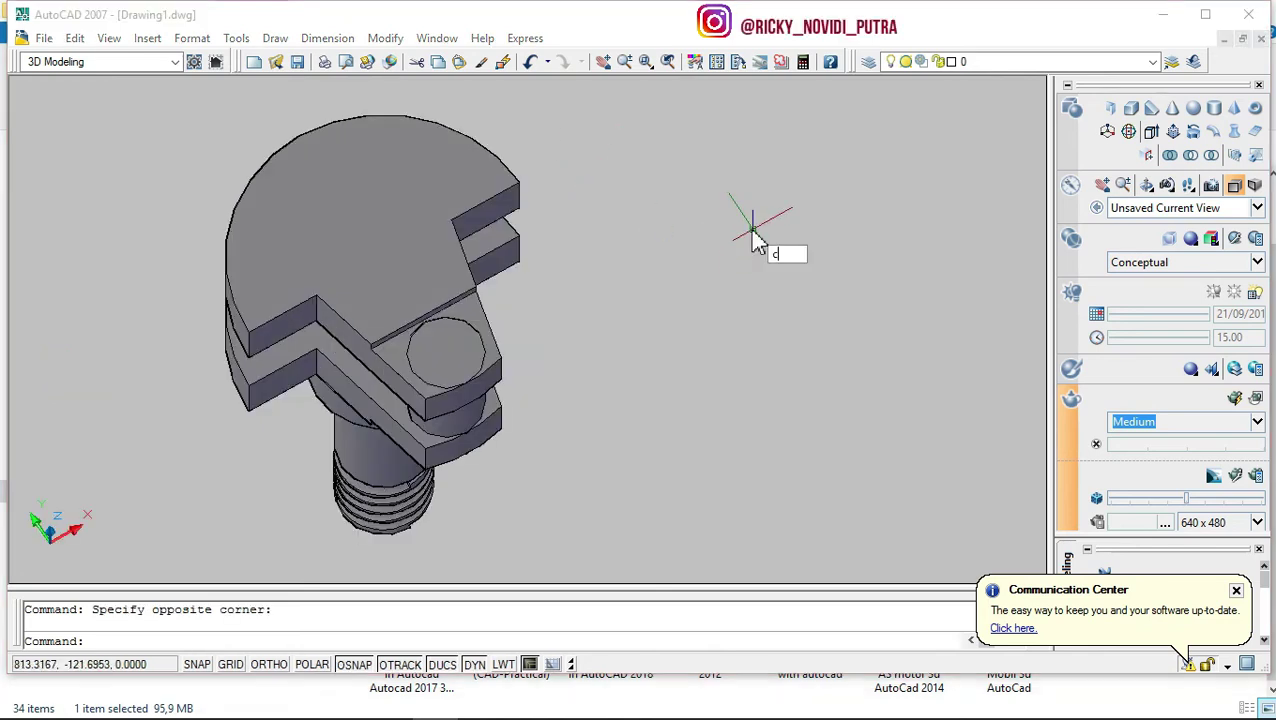
{"action": "key", "text": "Return"}
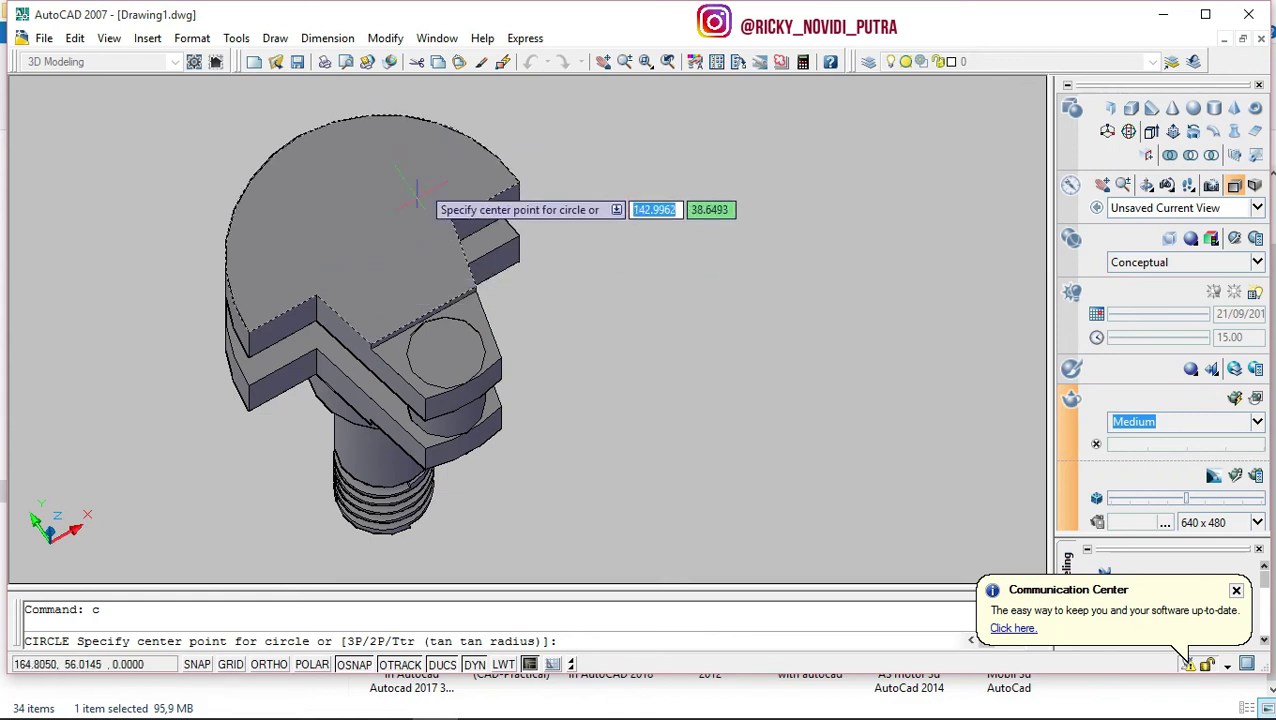
{"action": "left_click", "coordinate": [383, 257]}
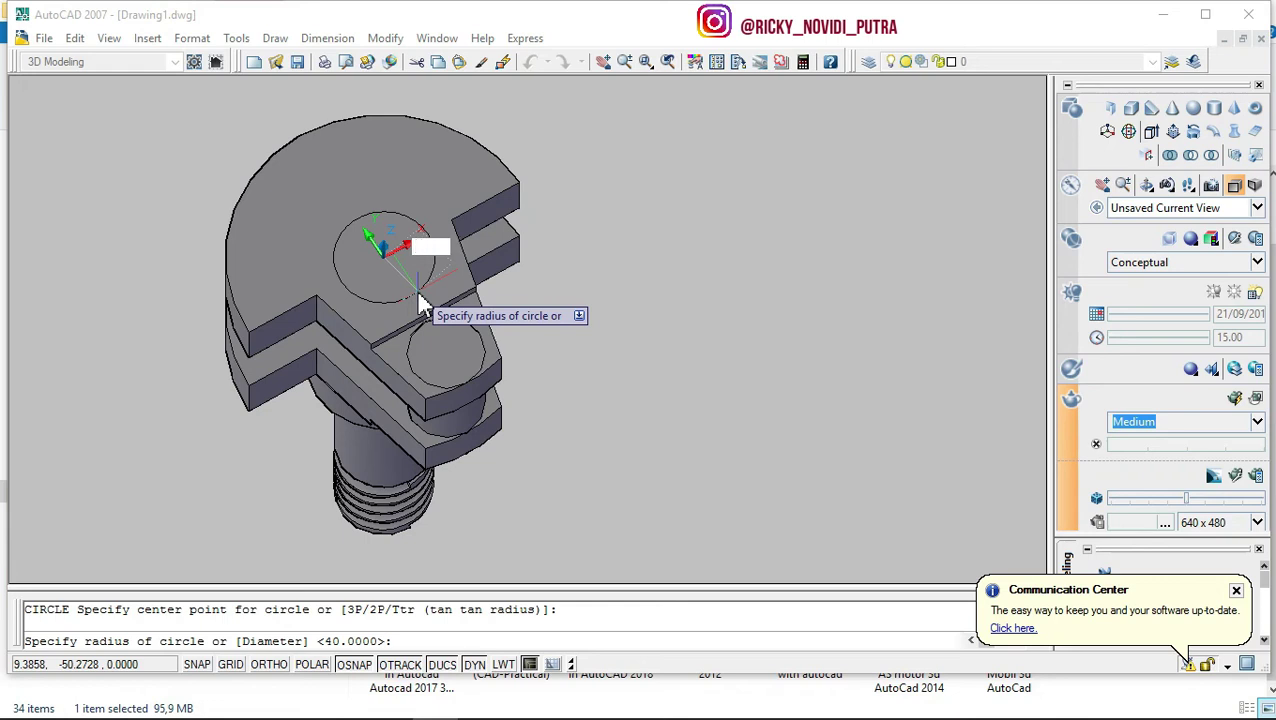
{"action": "type", "text": "80"}
{"action": "key", "text": "Return"}
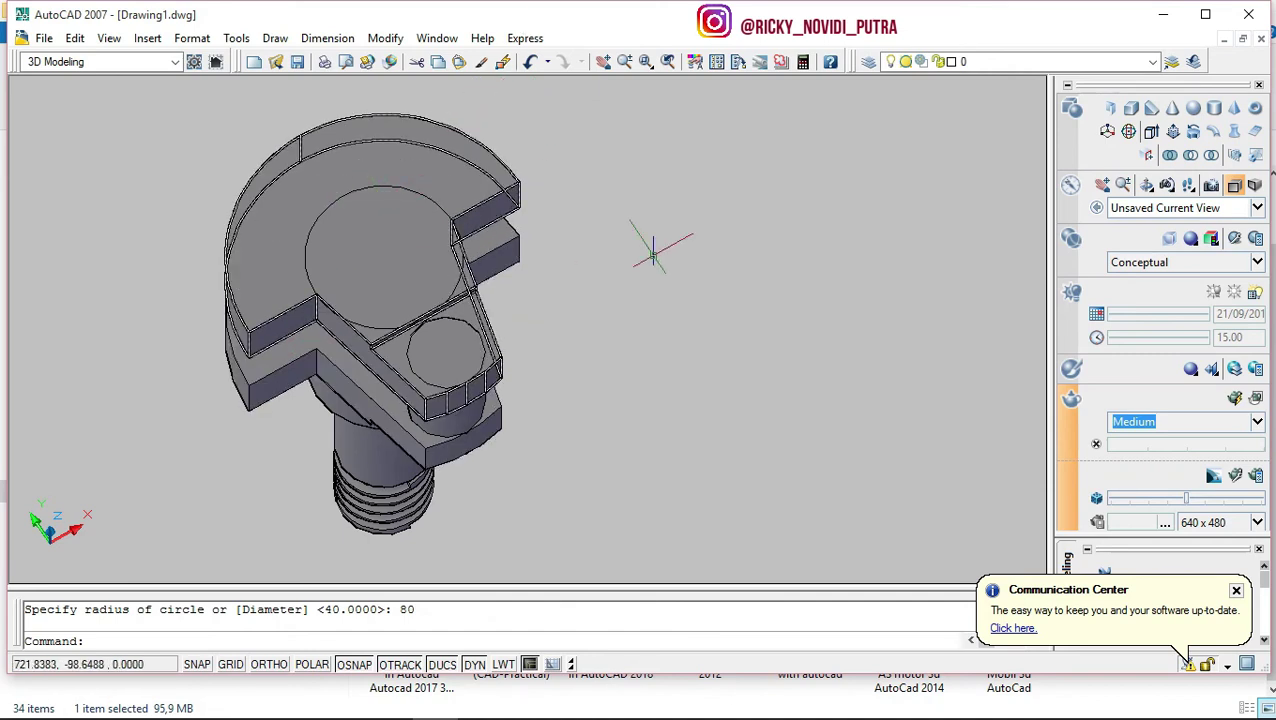
{"action": "left_click", "coordinate": [1176, 134]}
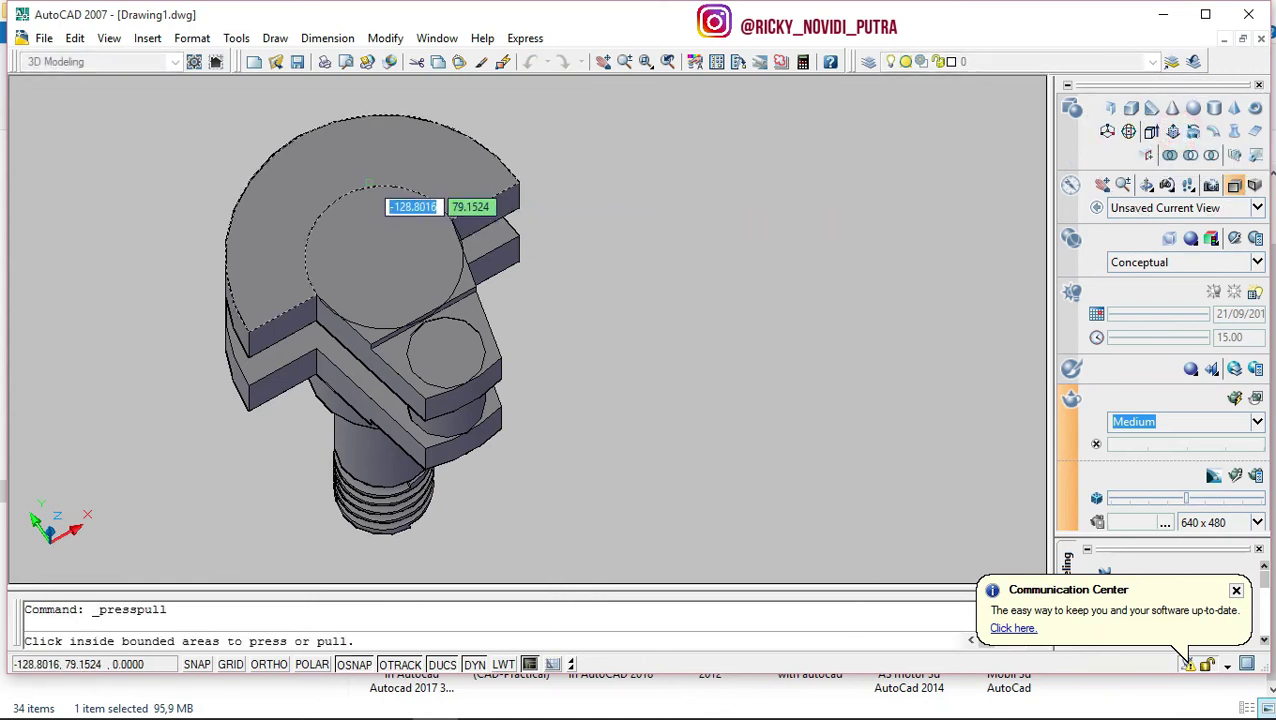
{"action": "left_click", "coordinate": [370, 190]}
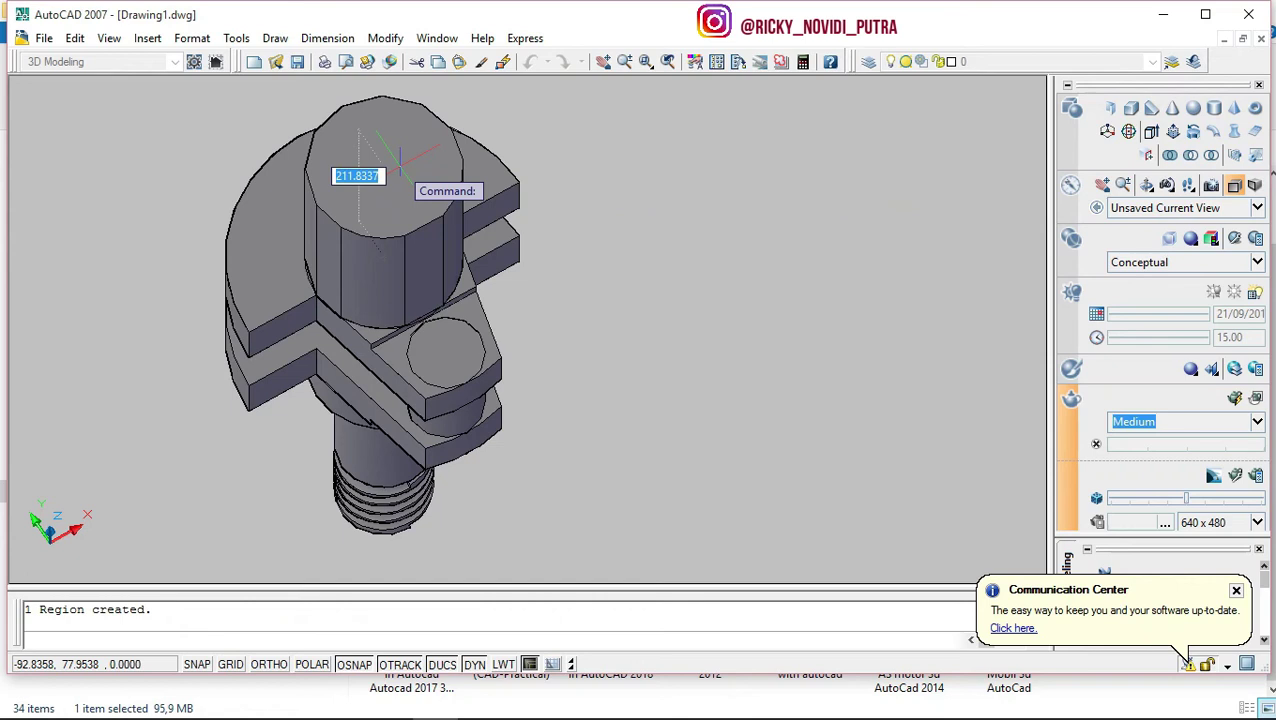
{"action": "type", "text": "80"}
{"action": "key", "text": "Return"}
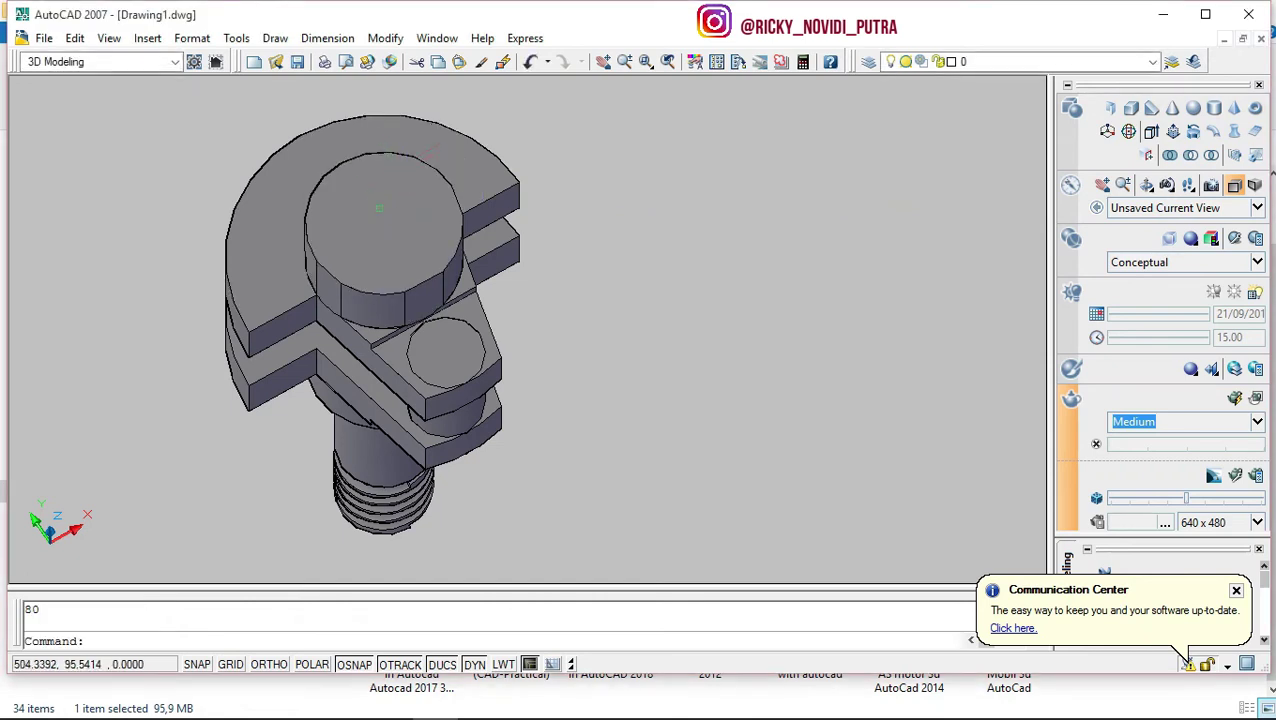
Draw a radius-45 circle on the boss top and press-pull it up 50.
{"action": "type", "text": "c"}
{"action": "key", "text": "Return"}
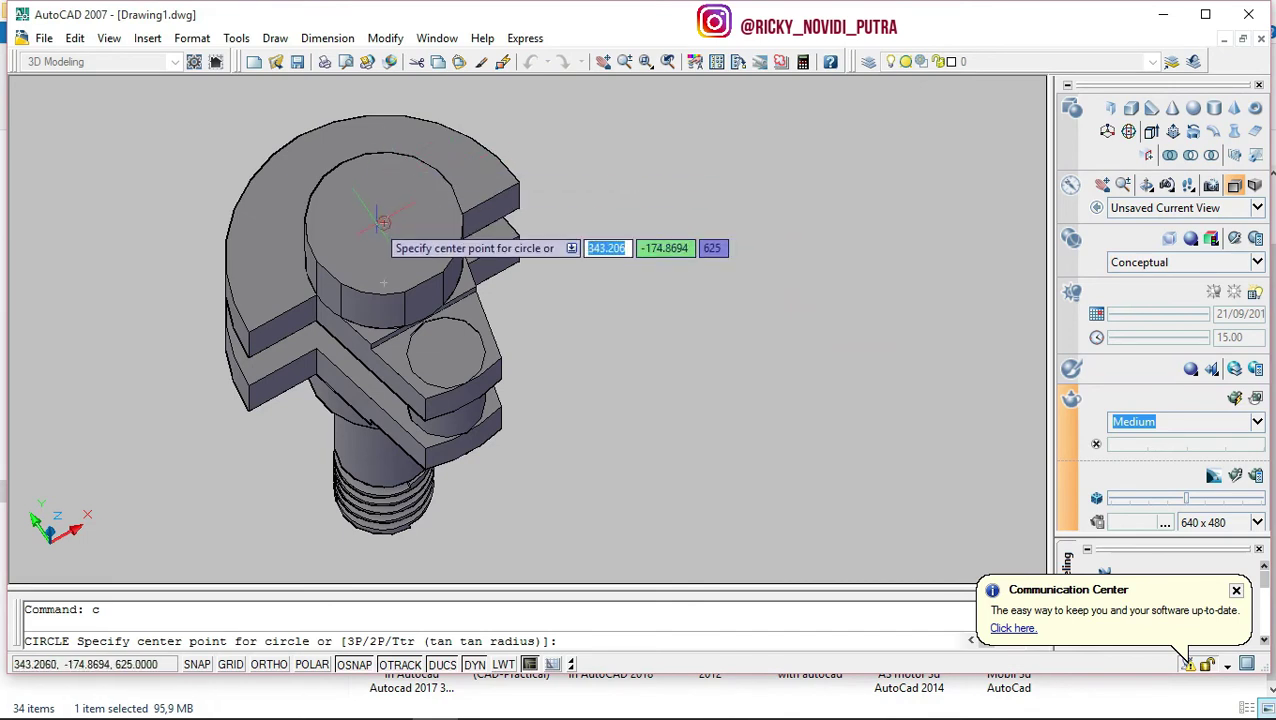
{"action": "left_click", "coordinate": [383, 224]}
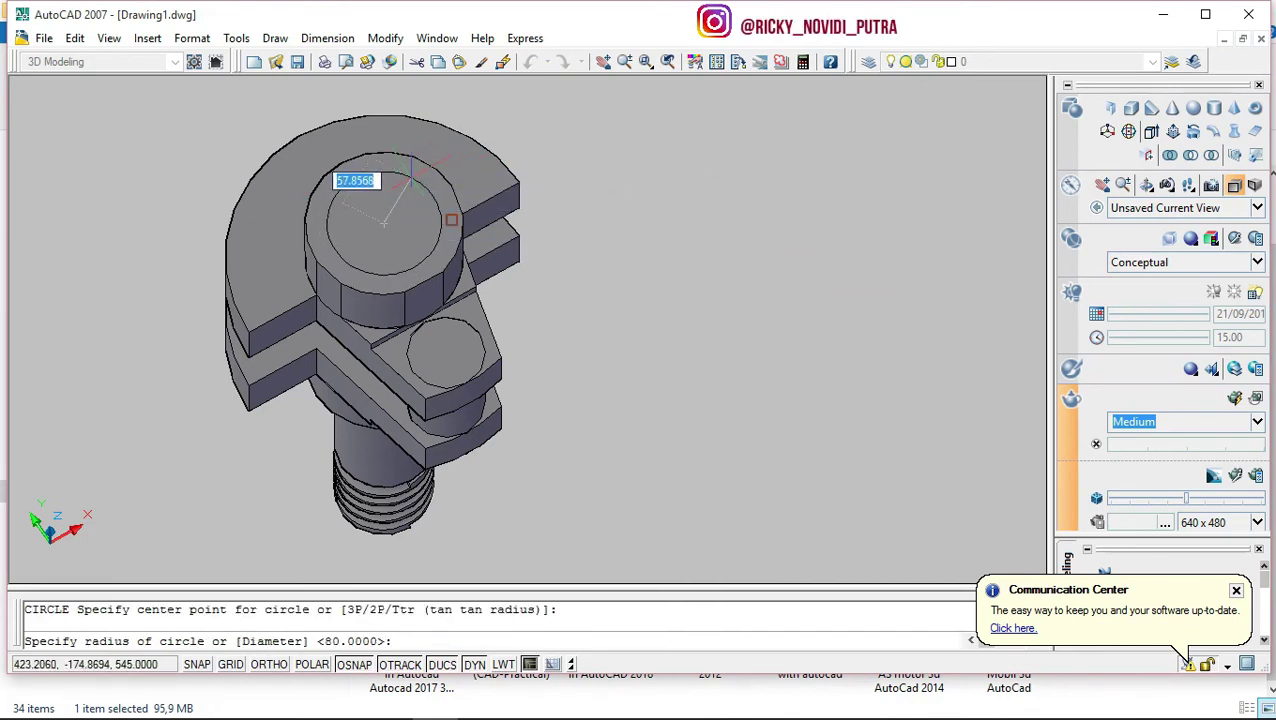
{"action": "type", "text": "45"}
{"action": "key", "text": "Return"}
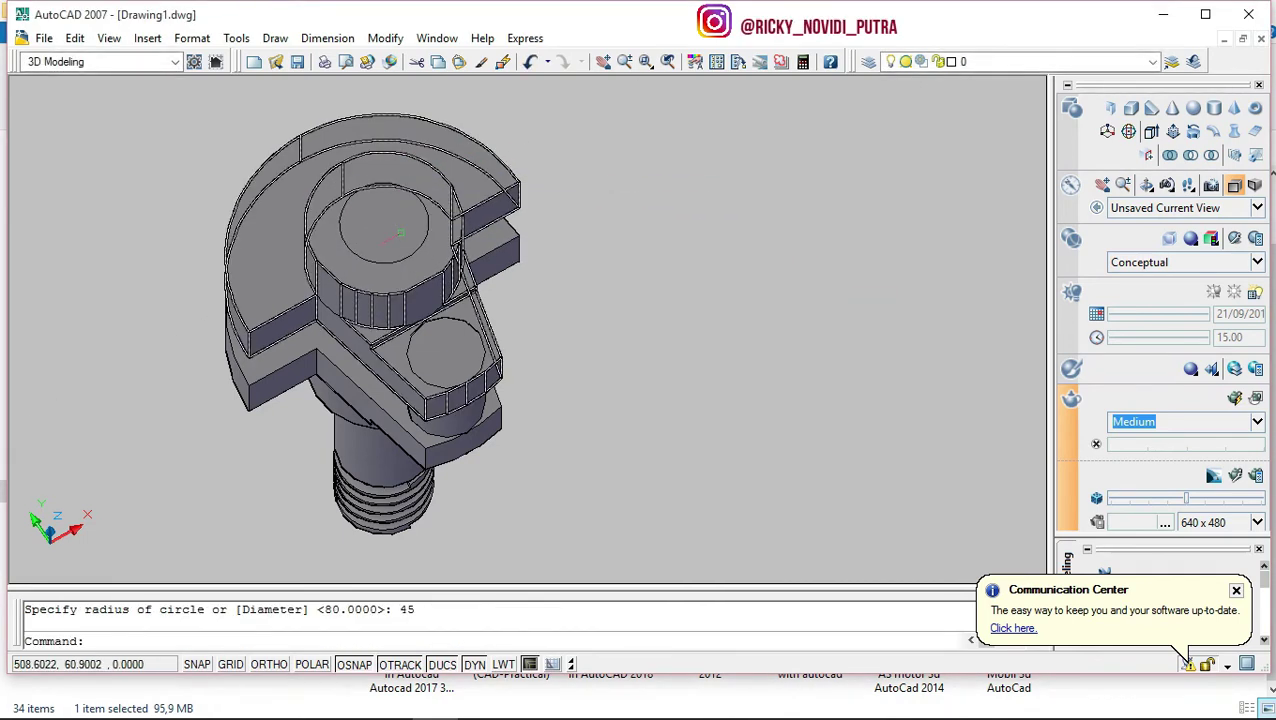
{"action": "left_click", "coordinate": [1172, 131]}
{"action": "left_click", "coordinate": [395, 205]}
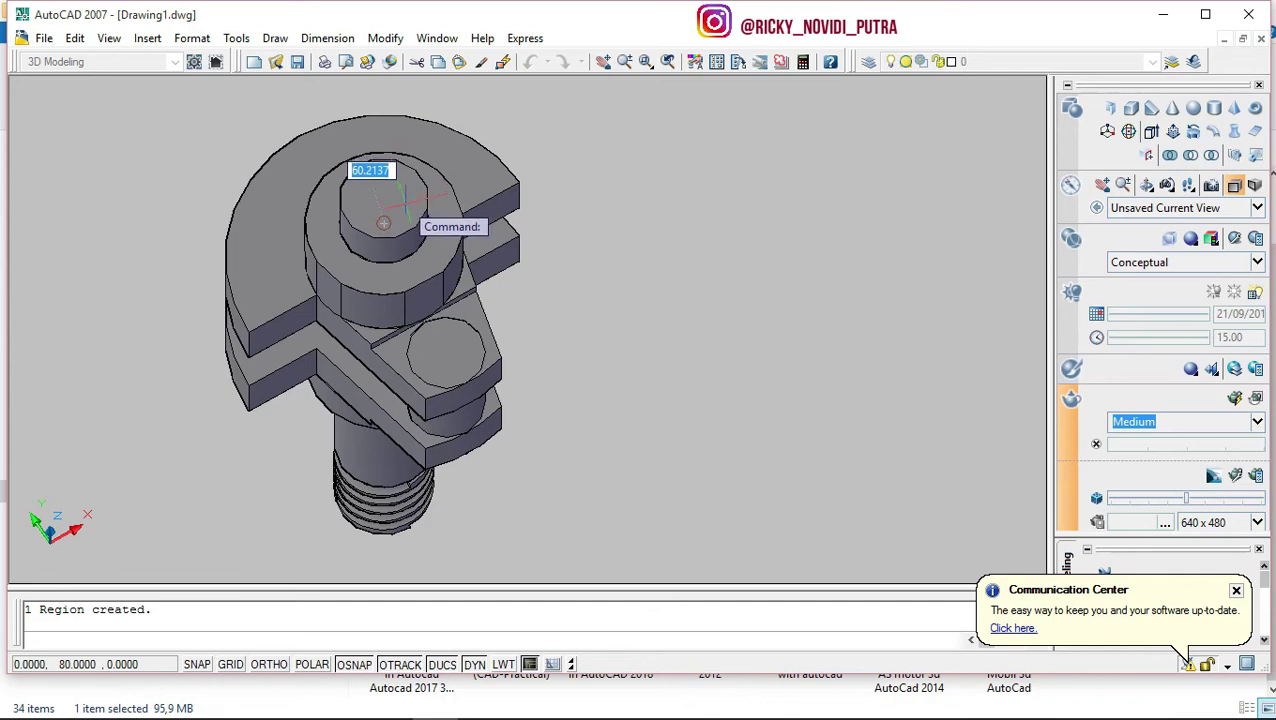
{"action": "type", "text": "50"}
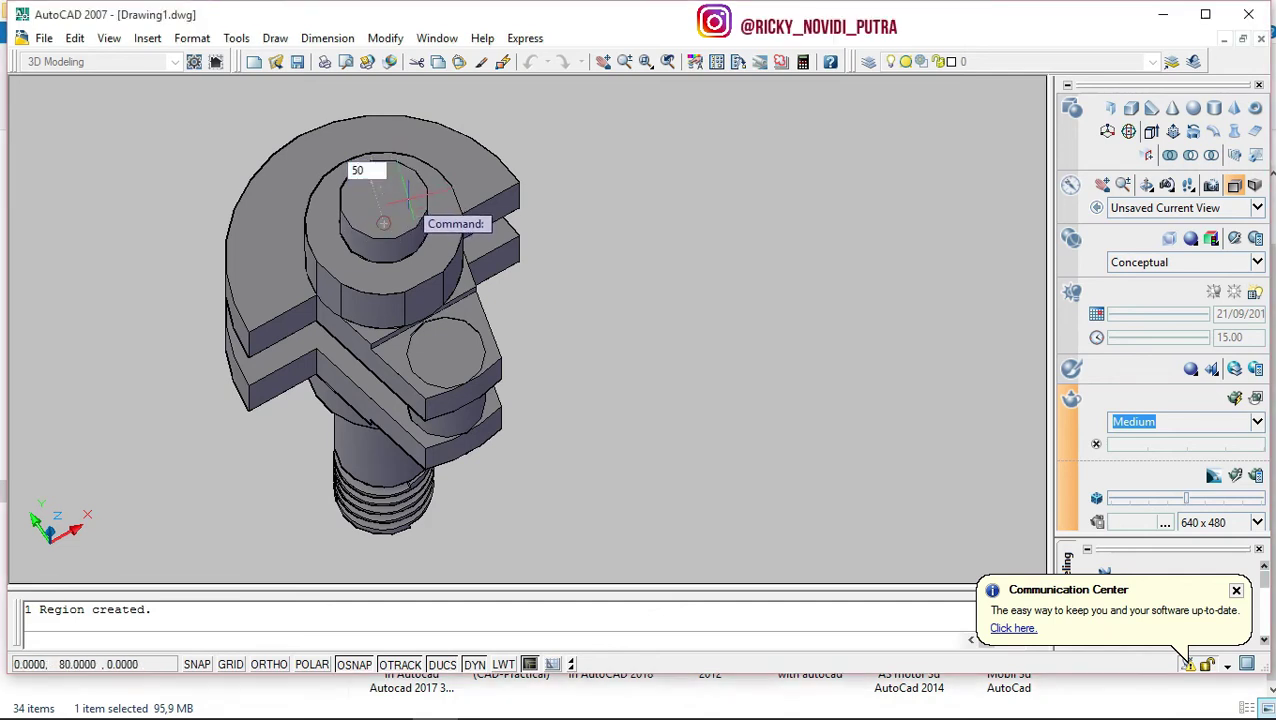
{"action": "key", "text": "Return"}
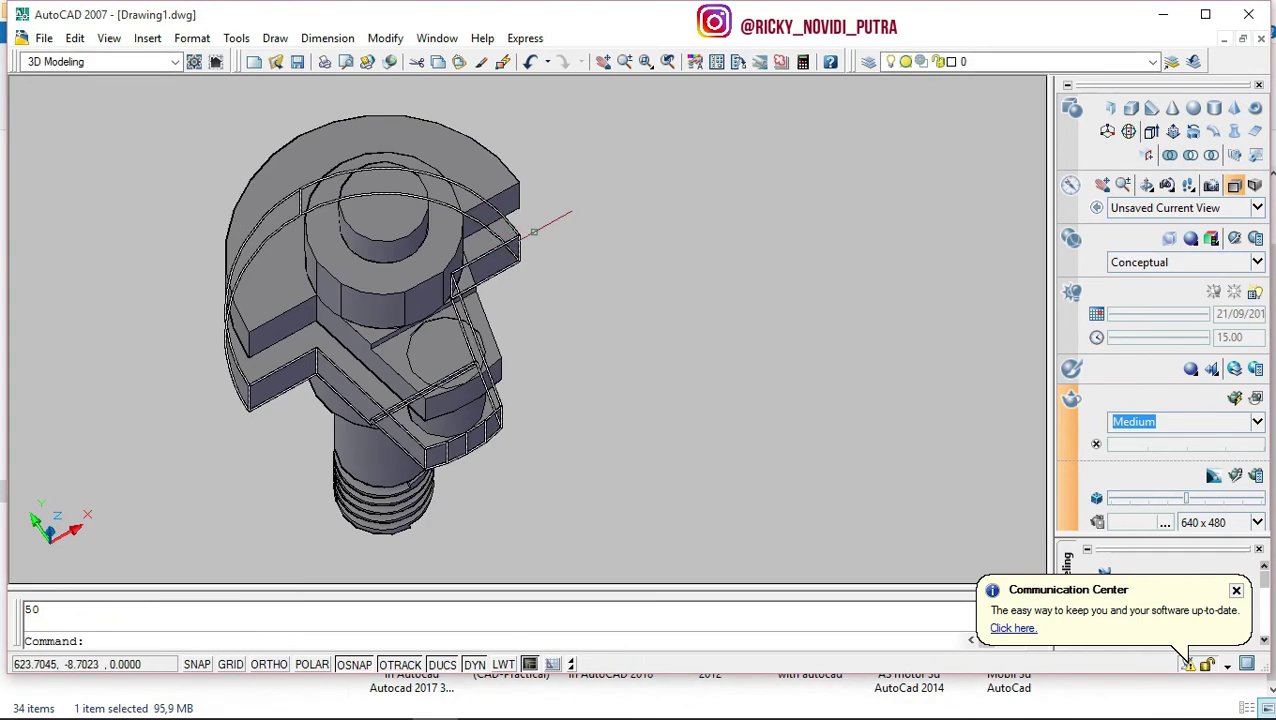
Add a radius-40 circle on that cylinder's top and press-pull it up 10 as a step.
{"action": "type", "text": "c"}
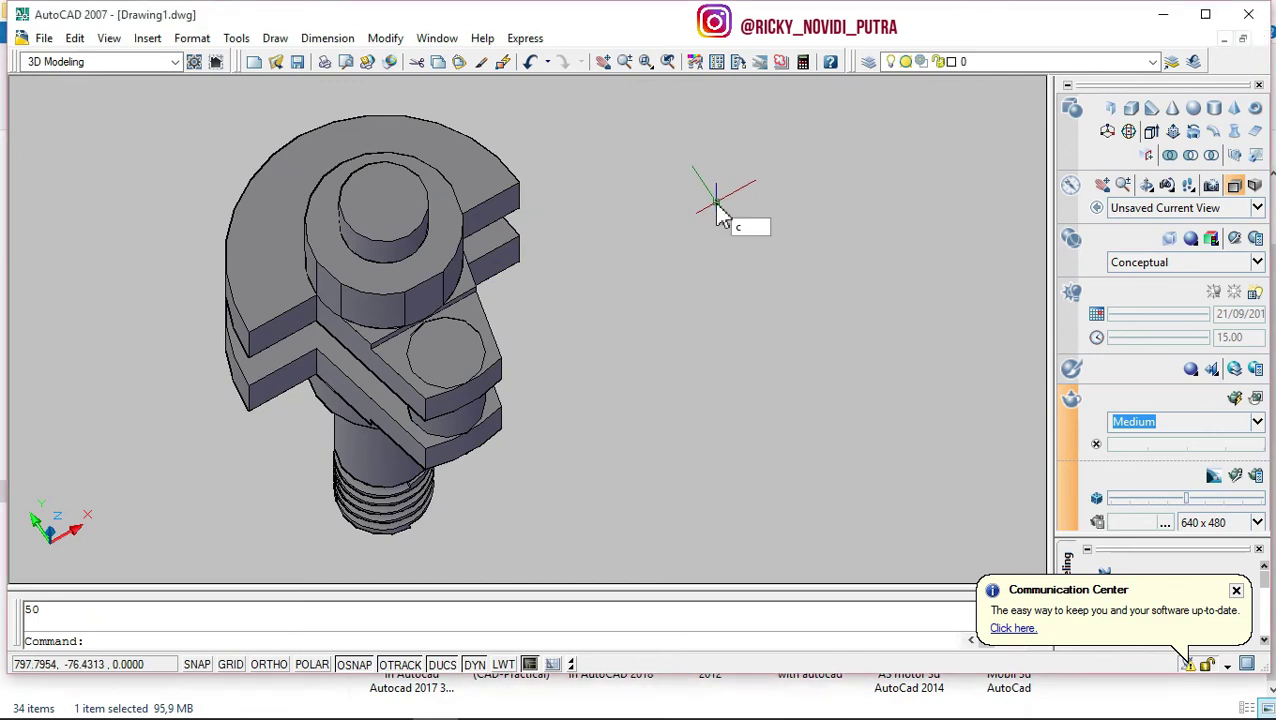
{"action": "key", "text": "Return"}
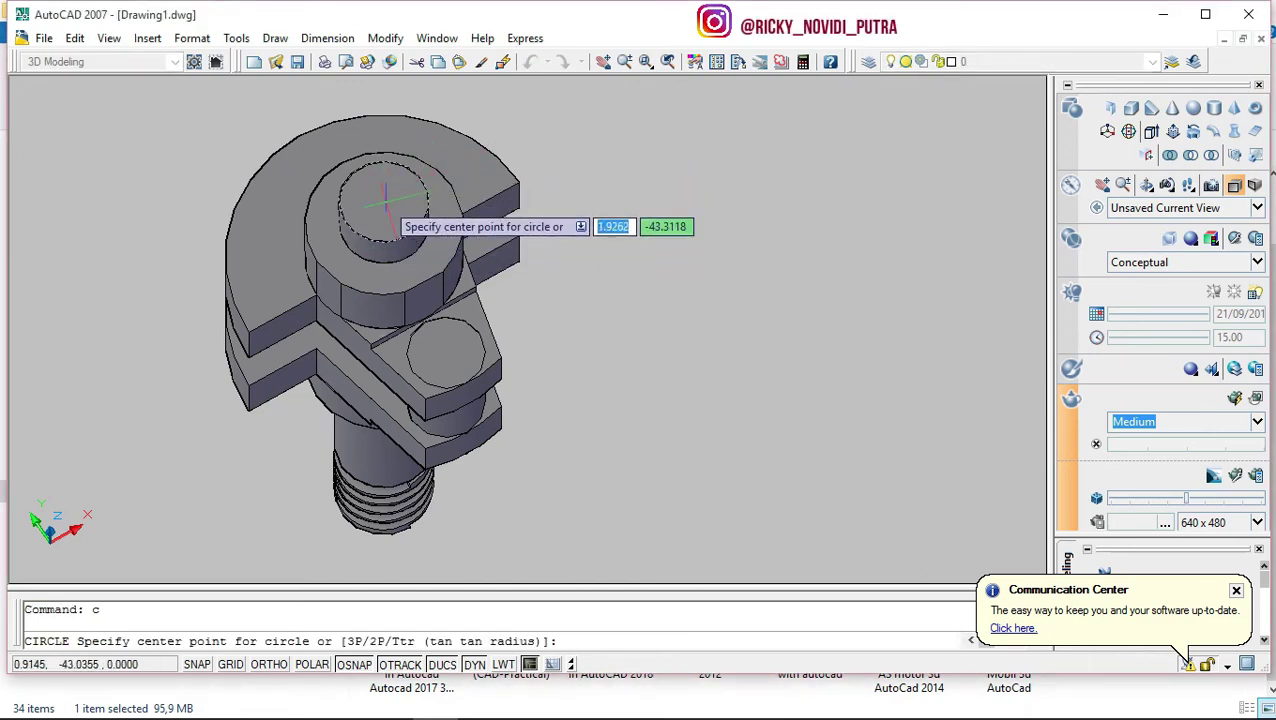
{"action": "left_click", "coordinate": [383, 202]}
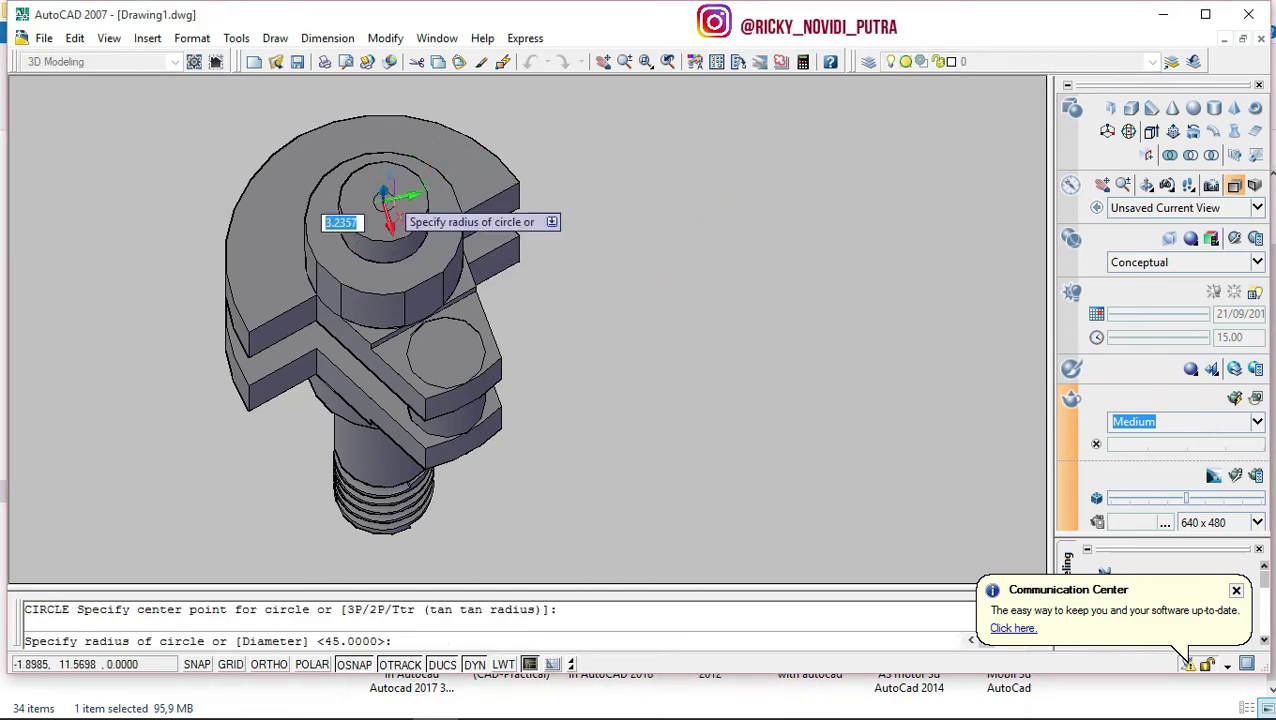
{"action": "type", "text": "40"}
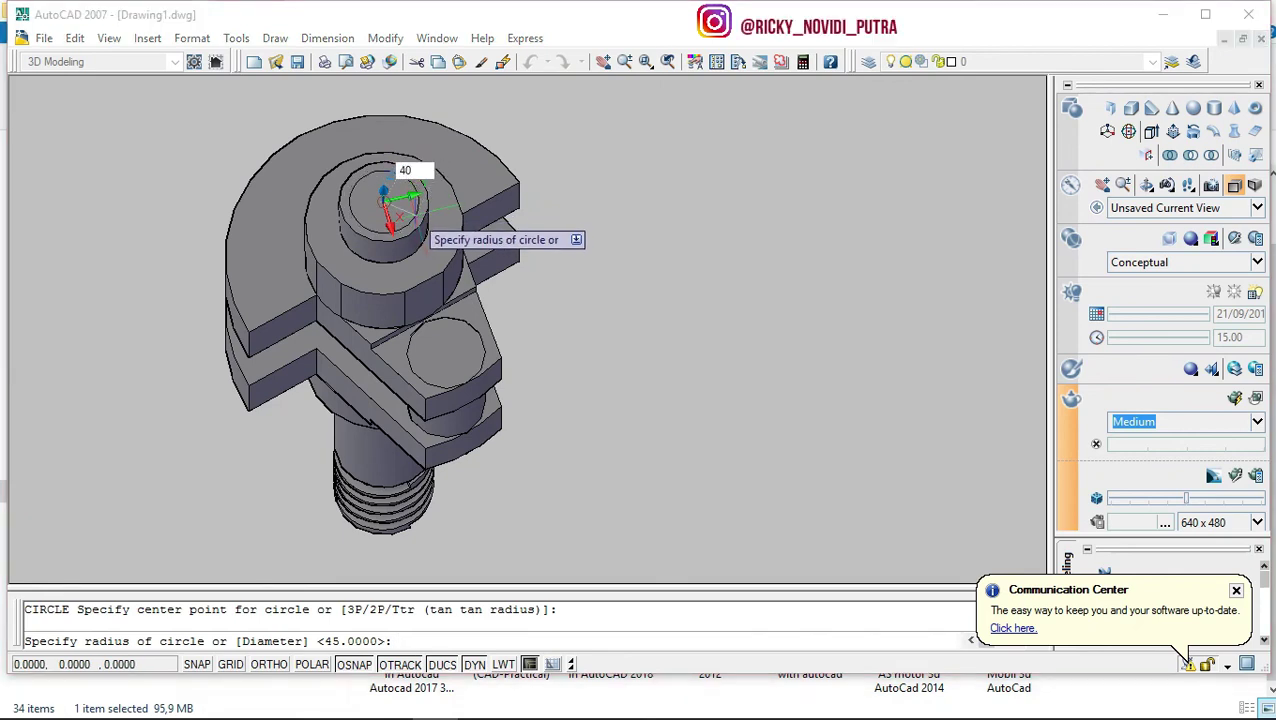
{"action": "key", "text": "Return"}
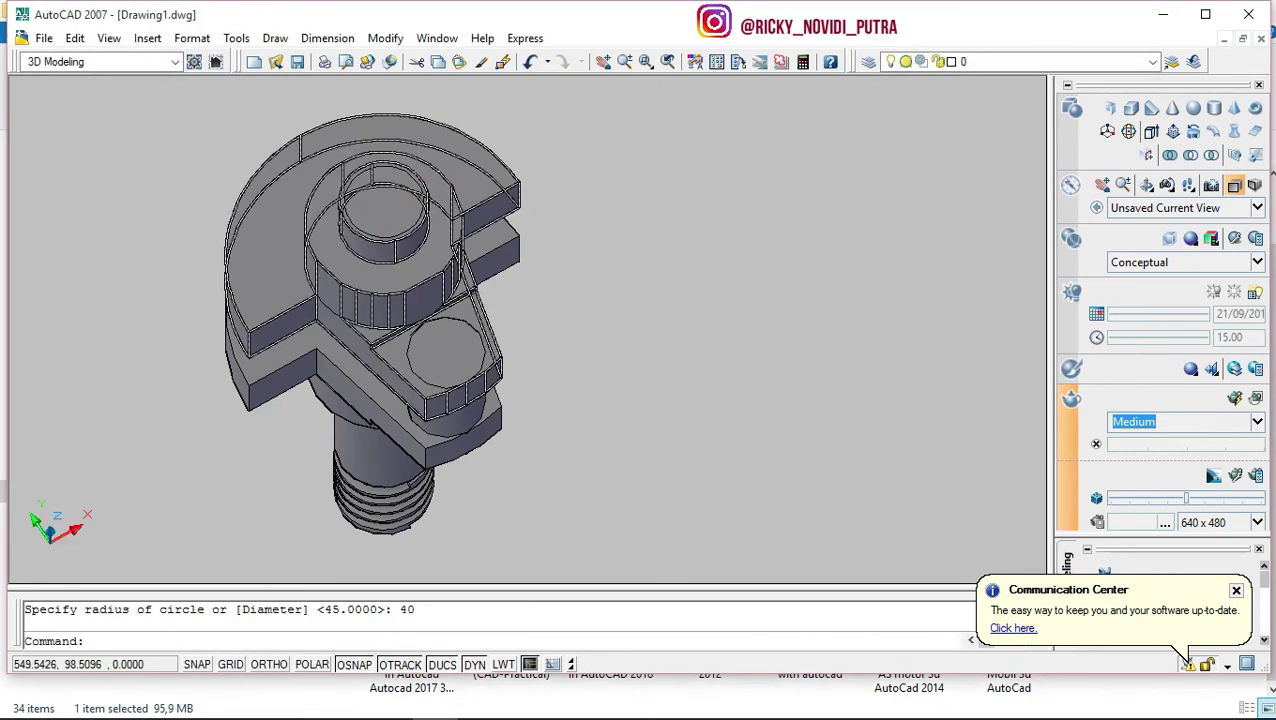
{"action": "left_click", "coordinate": [1172, 130]}
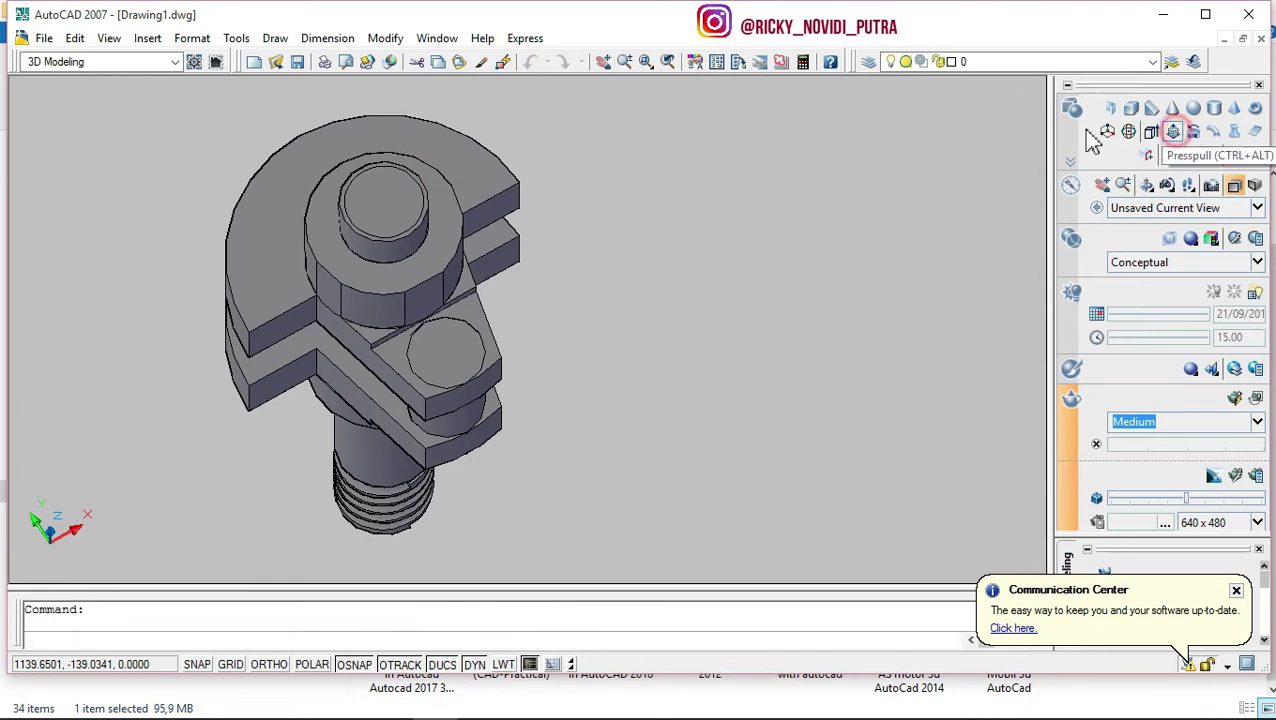
{"action": "left_click", "coordinate": [383, 200]}
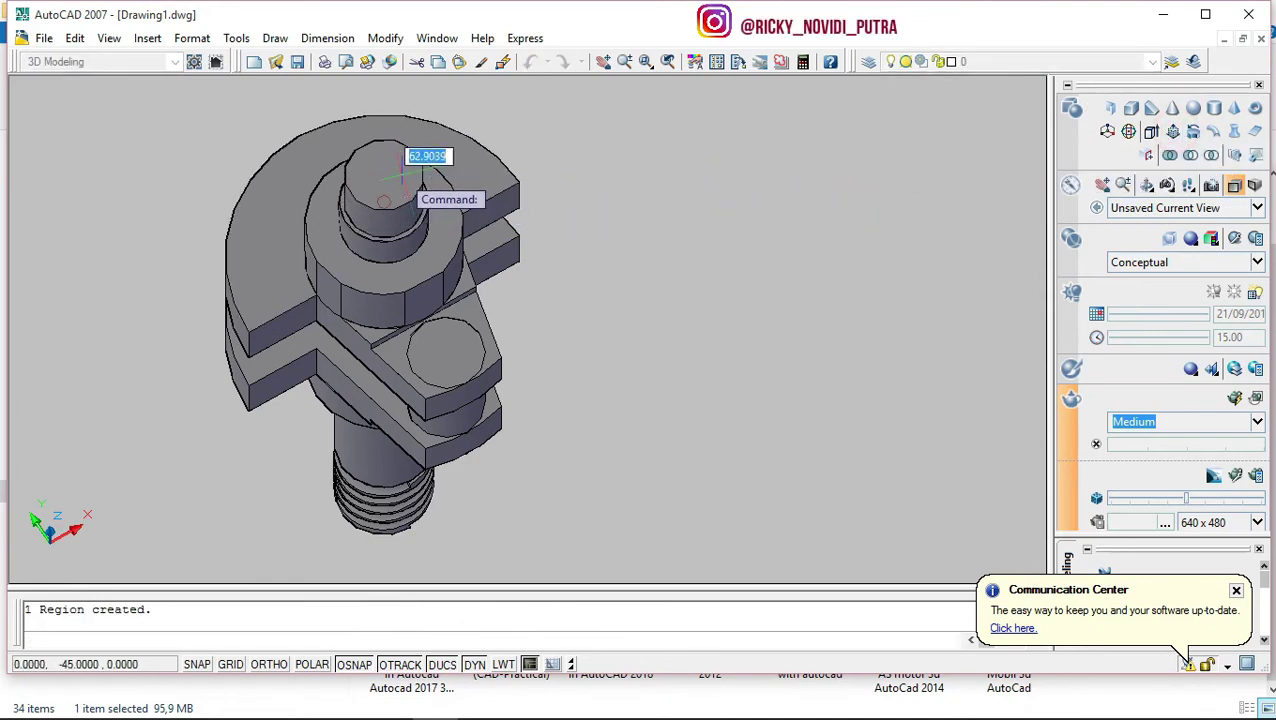
{"action": "type", "text": "10"}
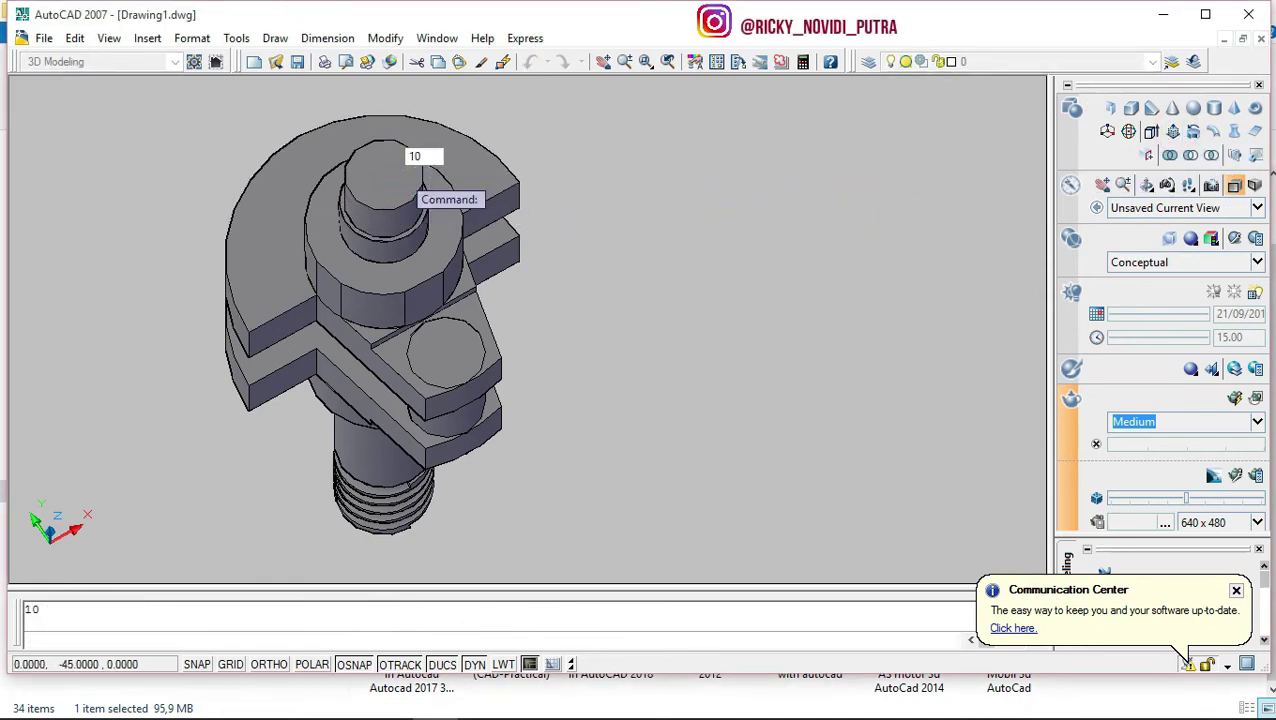
{"action": "key", "text": "Return"}
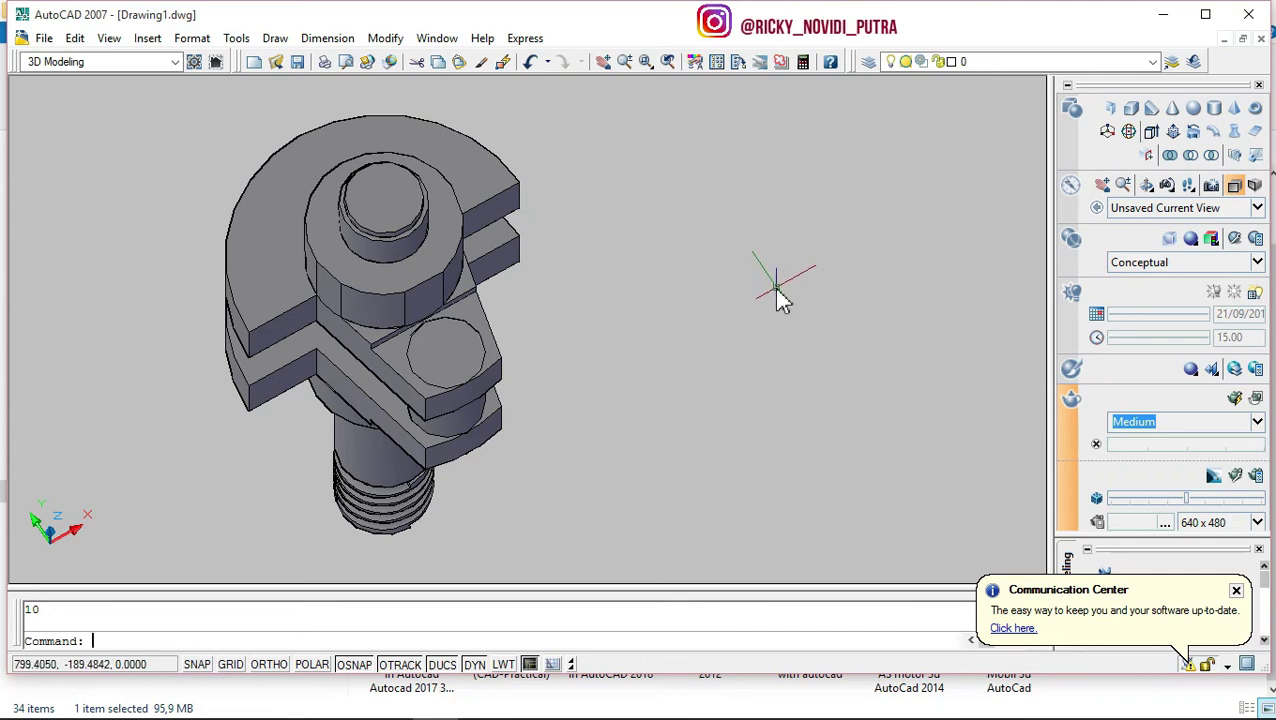
Draw a radius-10 circle beside the model and press-pull it into a 100-high pin.
{"action": "type", "text": "c"}
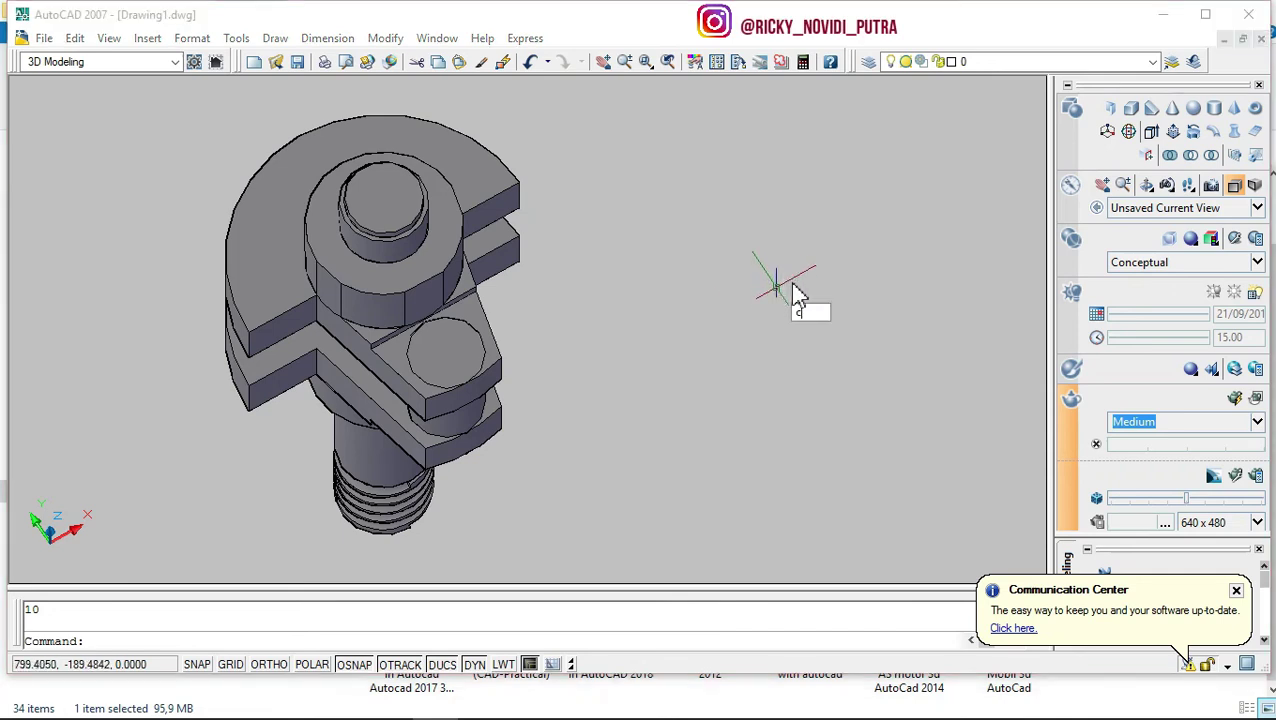
{"action": "key", "text": "Return"}
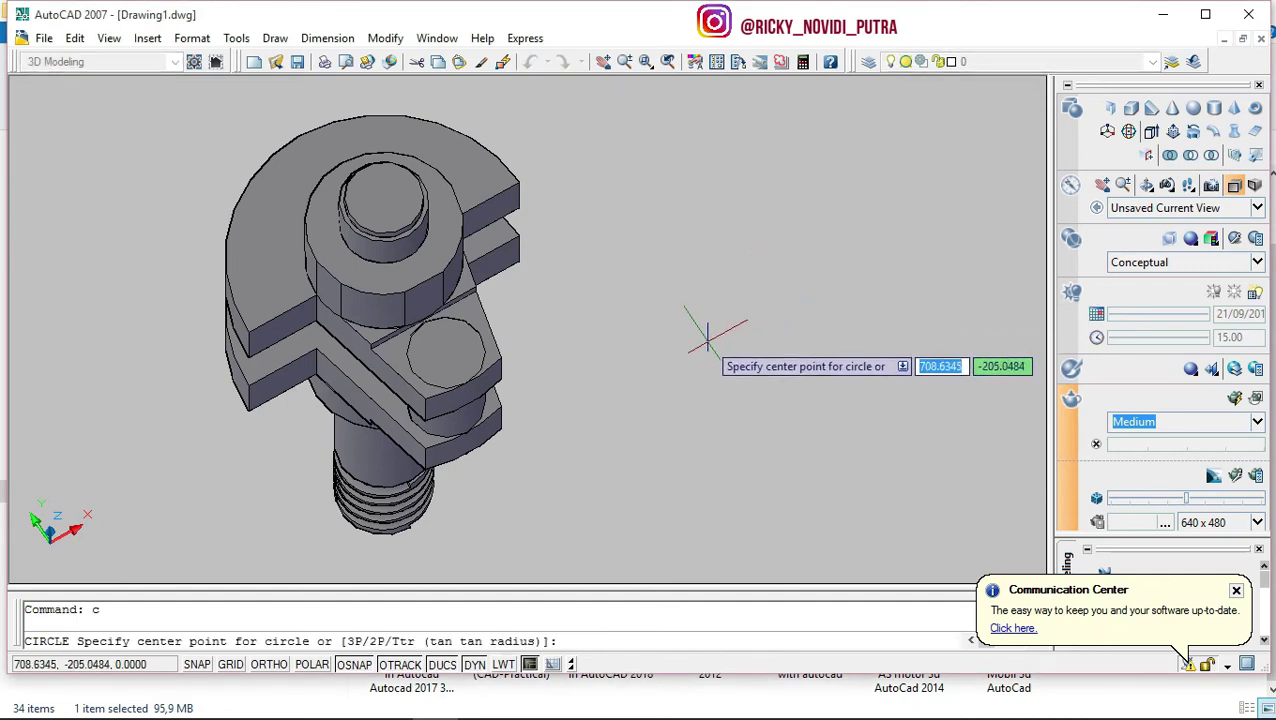
{"action": "left_click", "coordinate": [706, 340]}
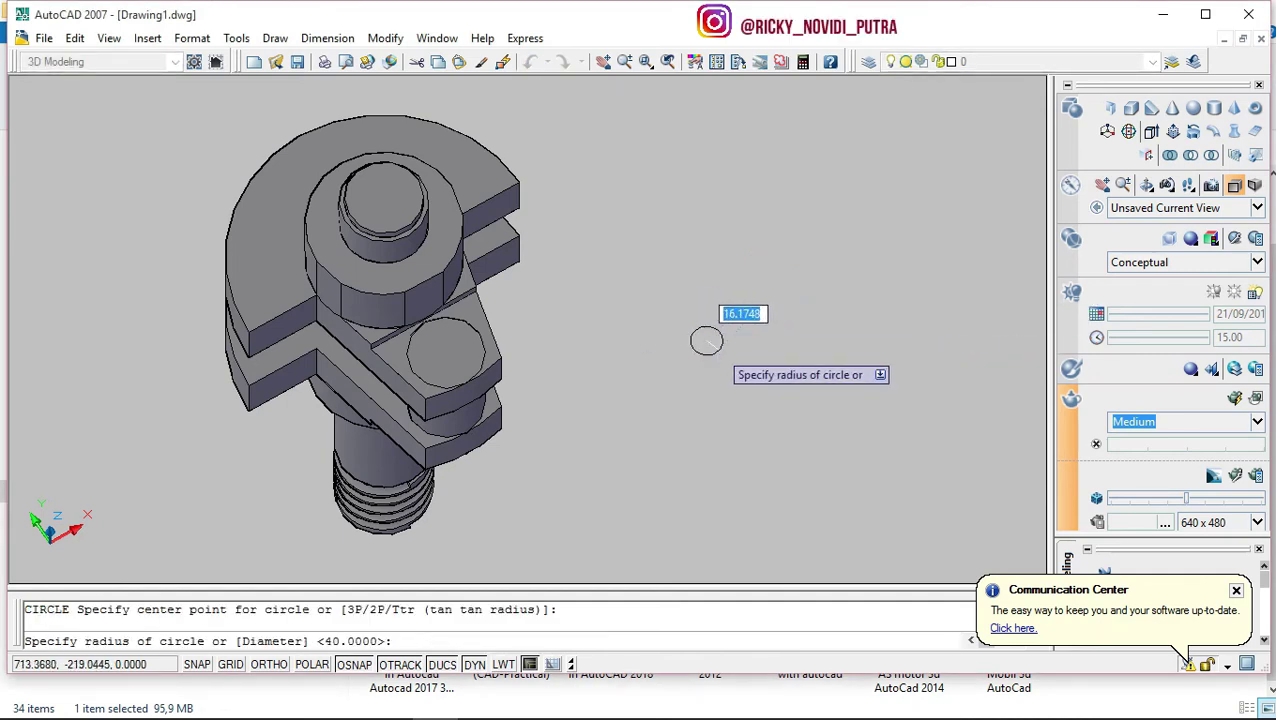
{"action": "type", "text": "1"}
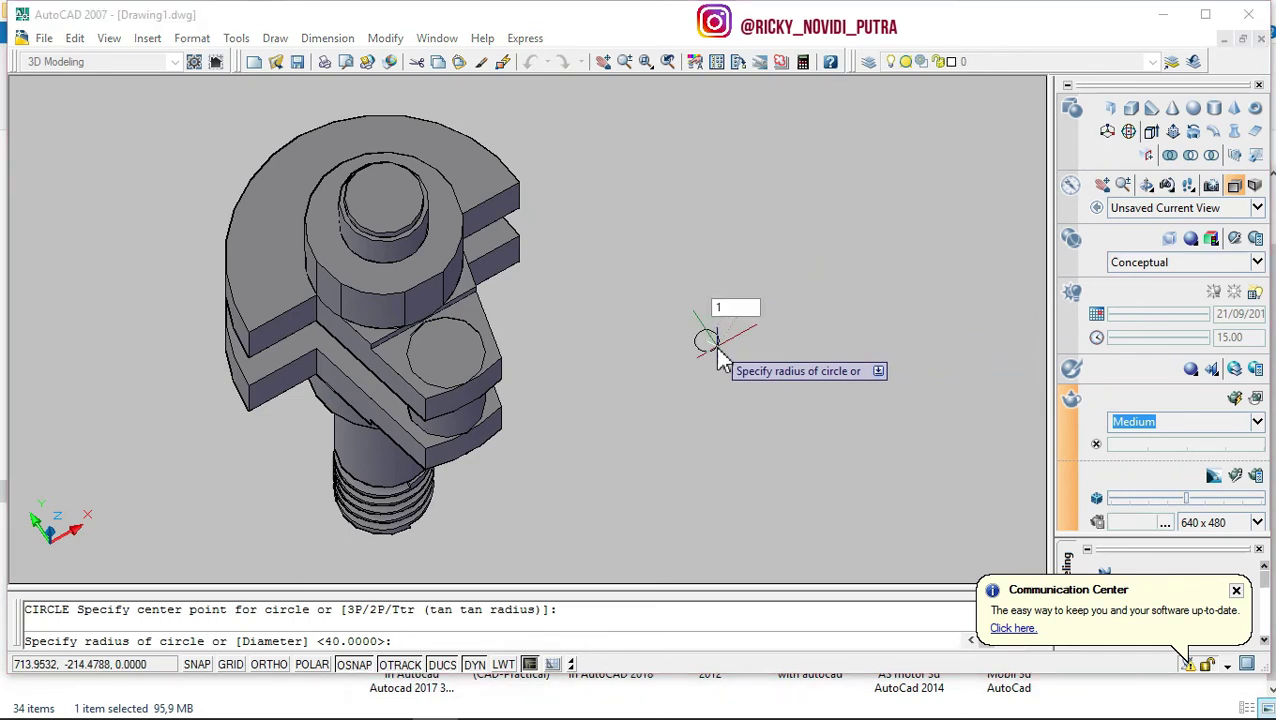
{"action": "key", "text": "Return"}
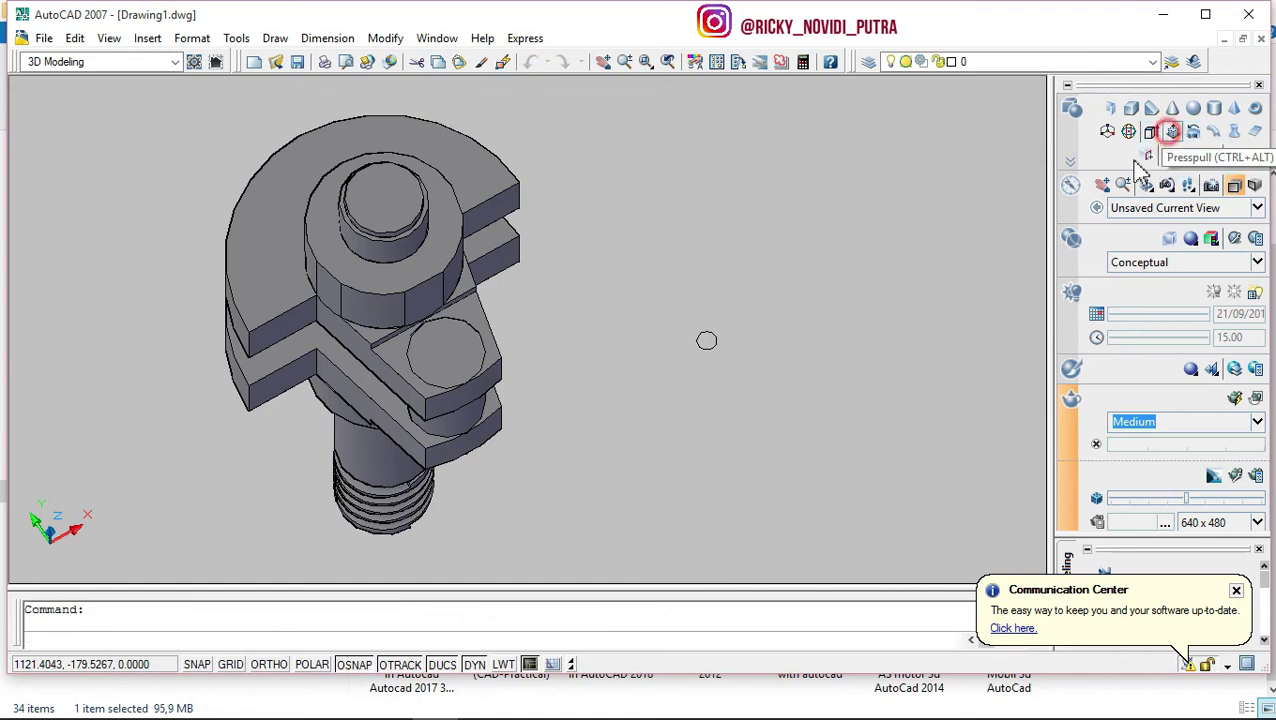
{"action": "left_click", "coordinate": [1170, 132]}
{"action": "left_click", "coordinate": [706, 341]}
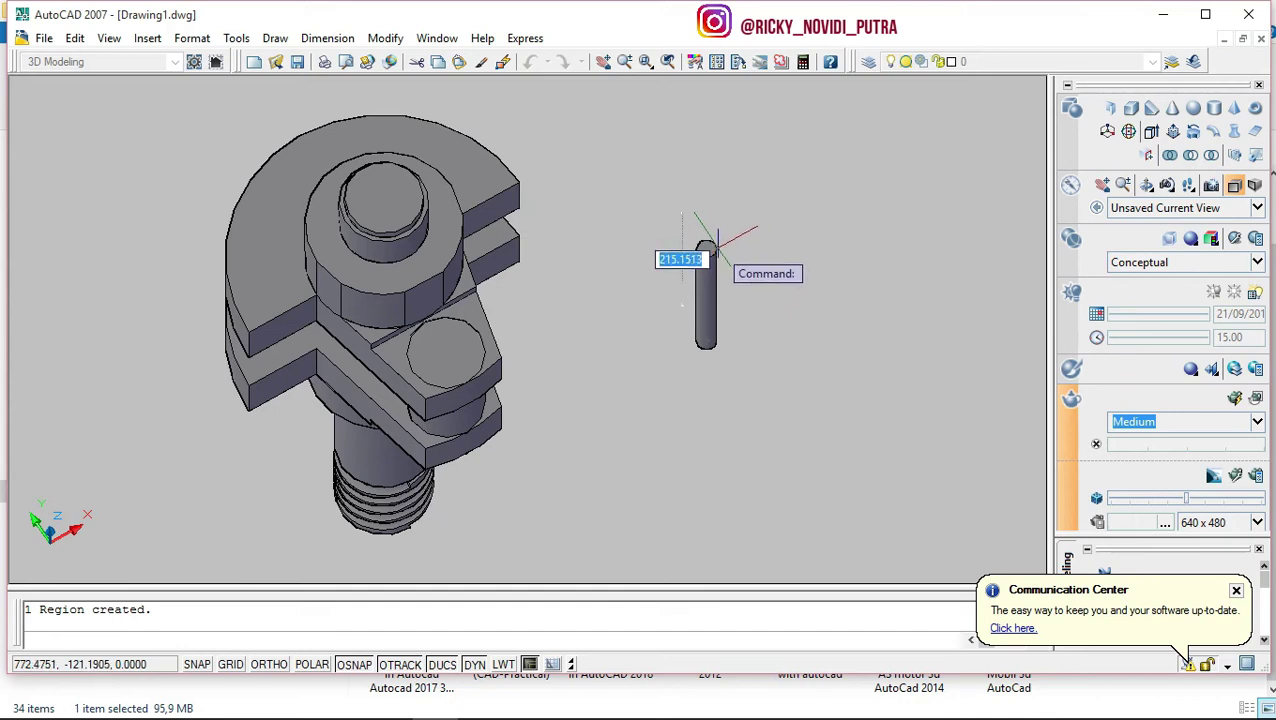
{"action": "type", "text": "100"}
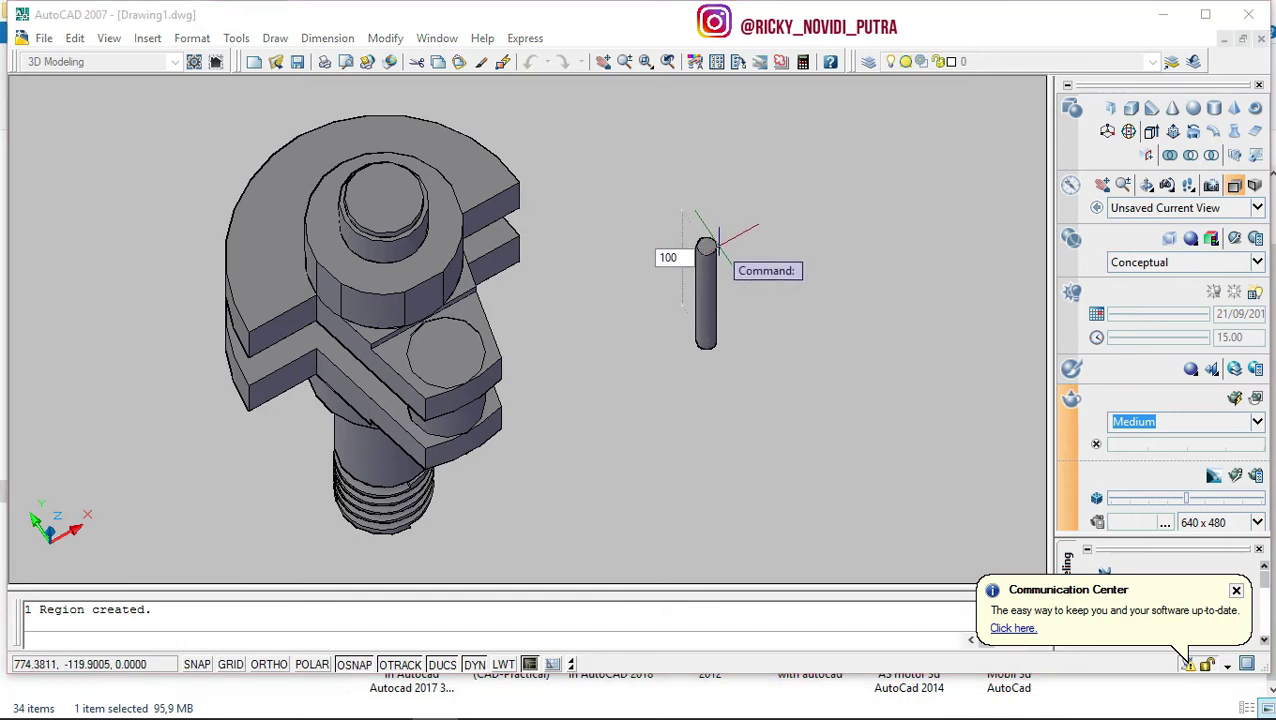
{"action": "key", "text": "Return"}
Delete the 100-high pin and press-pull the circle to 200 instead.
{"action": "scroll", "coordinate": [755, 313], "scroll_direction": "up", "scroll_amount": 2}
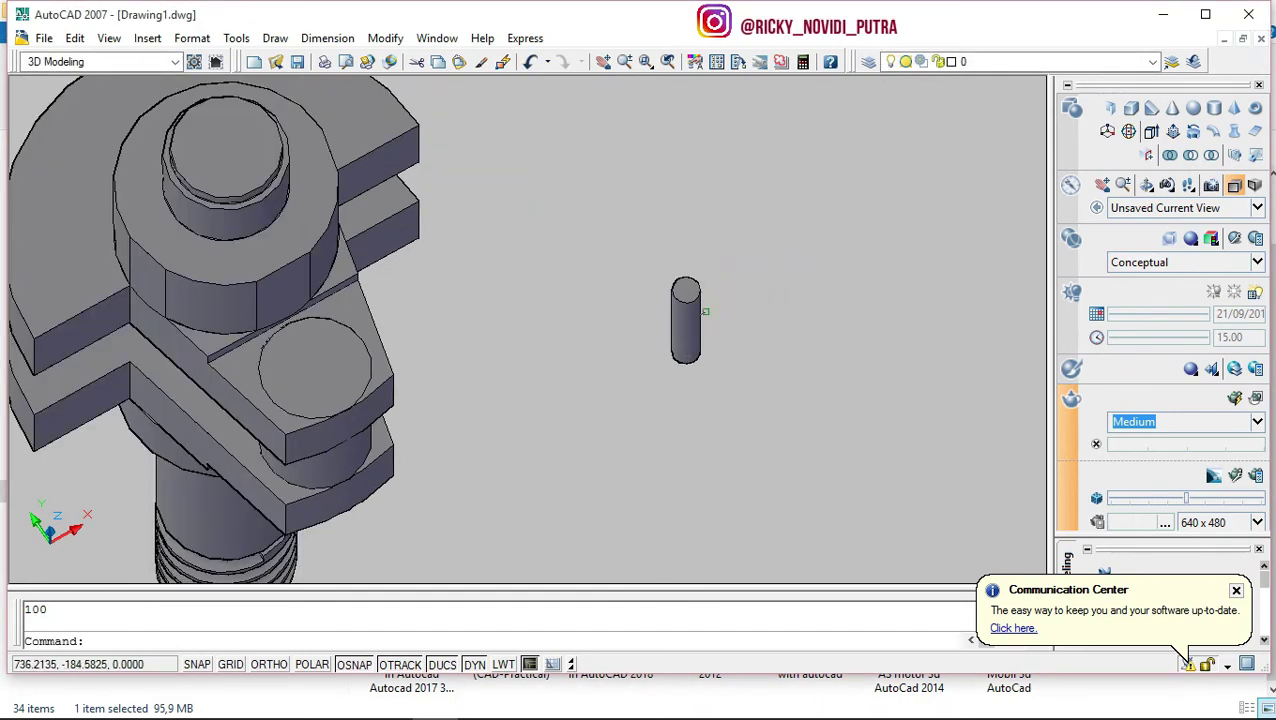
{"action": "key", "text": "Delete"}
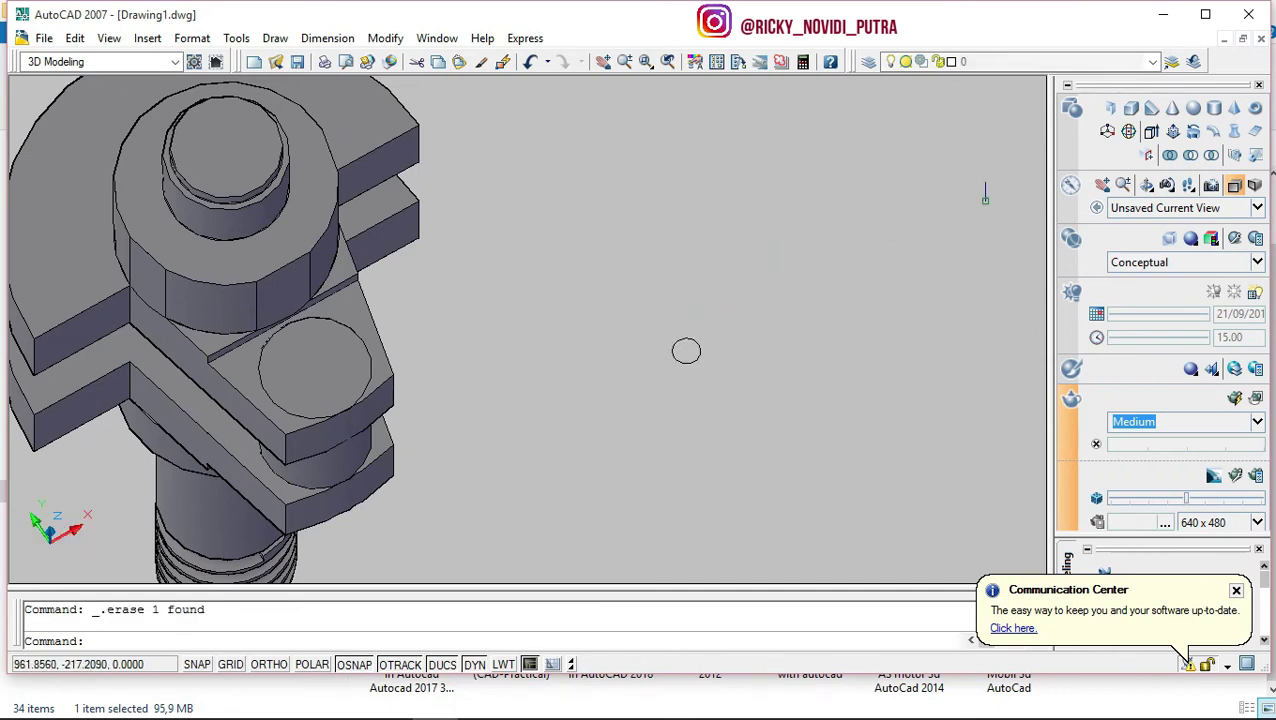
{"action": "left_click", "coordinate": [1173, 131]}
{"action": "left_click", "coordinate": [686, 351]}
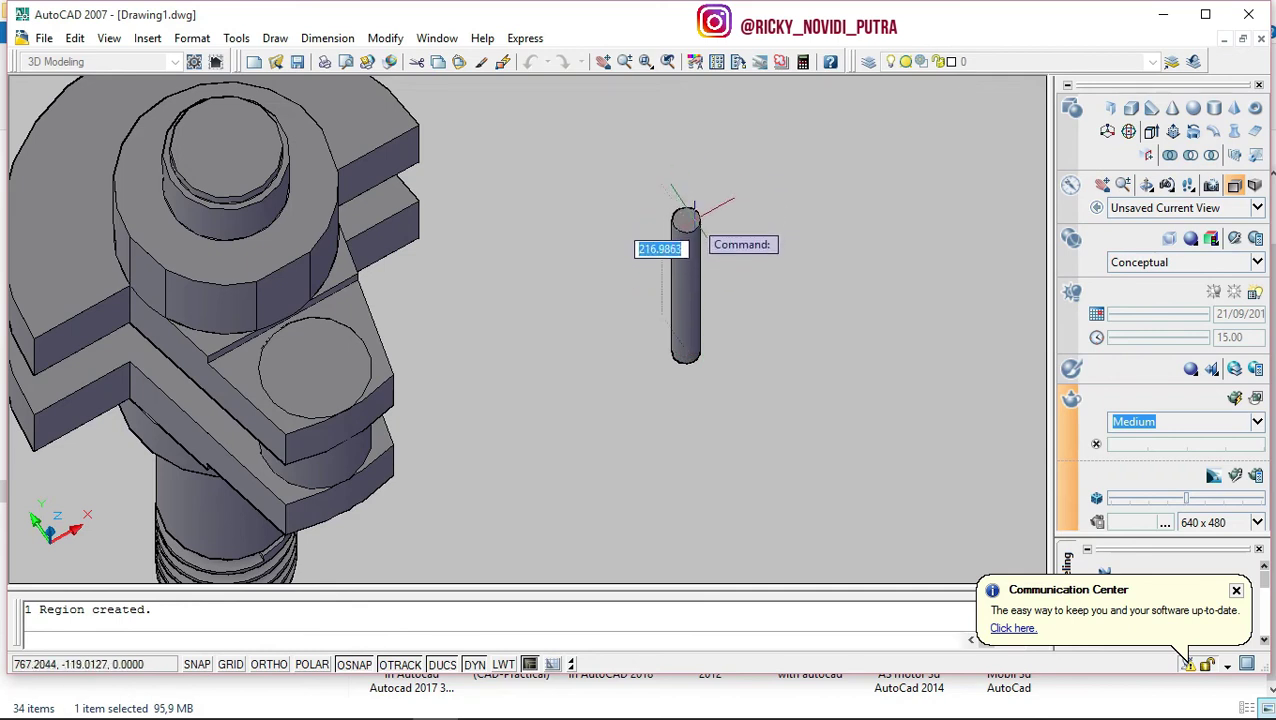
{"action": "type", "text": "200"}
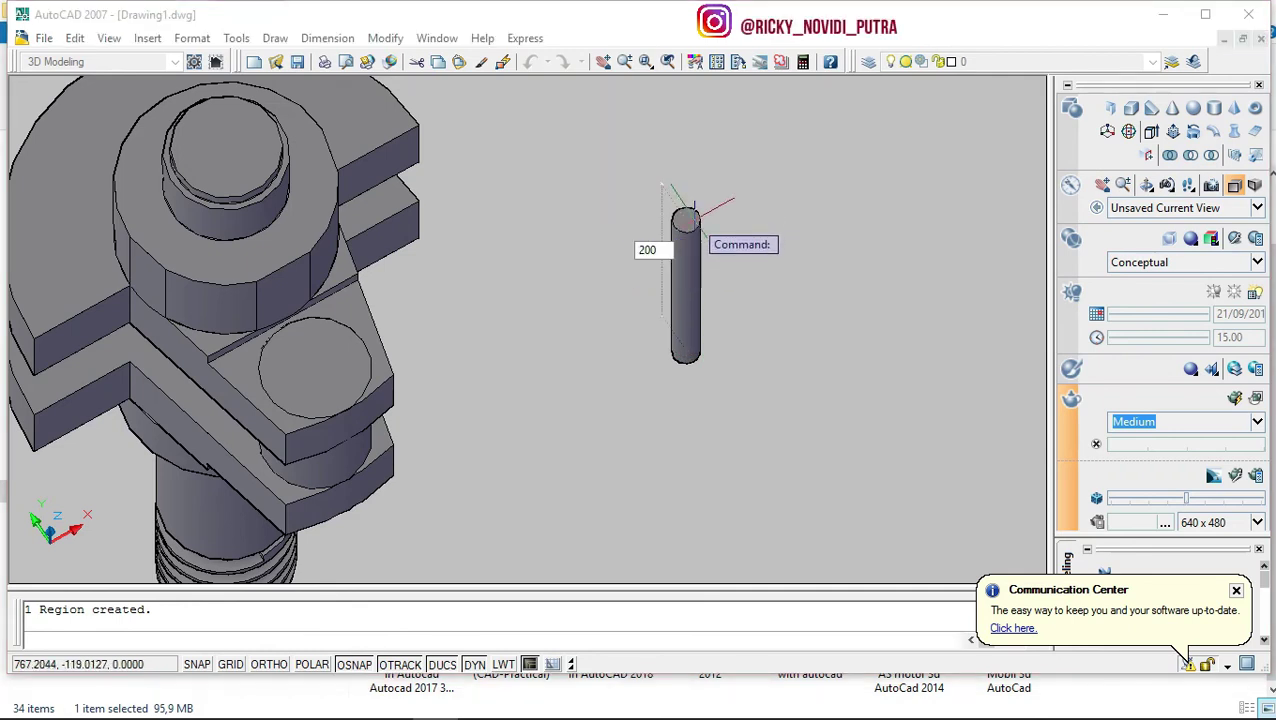
{"action": "key", "text": "Return"}
{"action": "scroll", "coordinate": [786, 244], "scroll_direction": "down", "scroll_amount": 3}
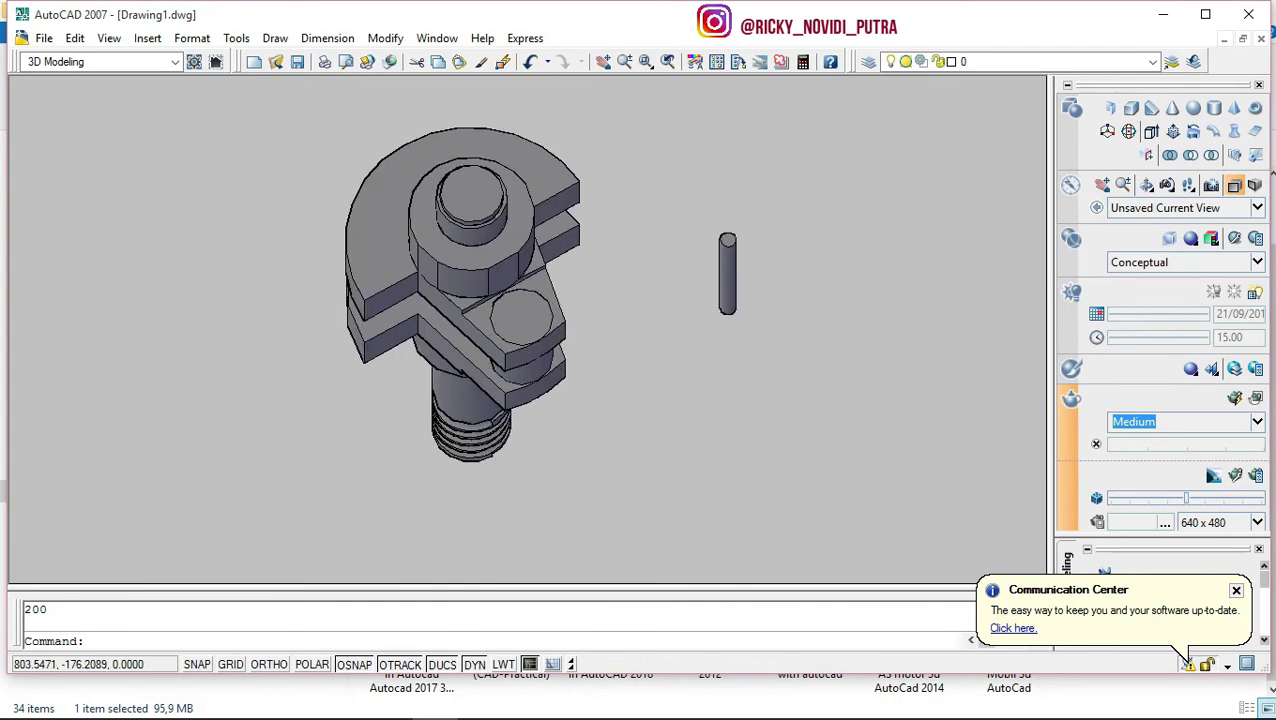
{"action": "scroll", "coordinate": [815, 258], "scroll_direction": "up", "scroll_amount": 2}
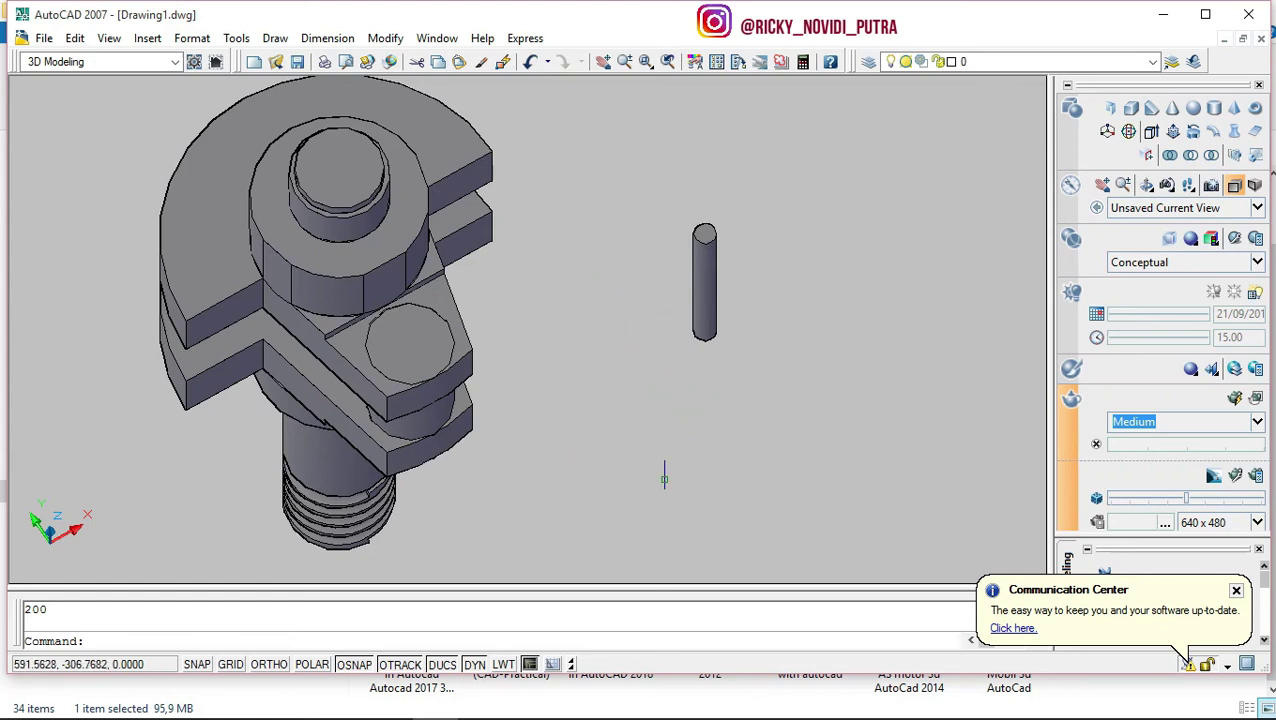
{"action": "middle_click_drag", "start_coordinate": [616, 425], "coordinate": [683, 270], "text": "shift"}
Copy the pin from its bottom point onto the top of the boss.
{"action": "type", "text": "co"}
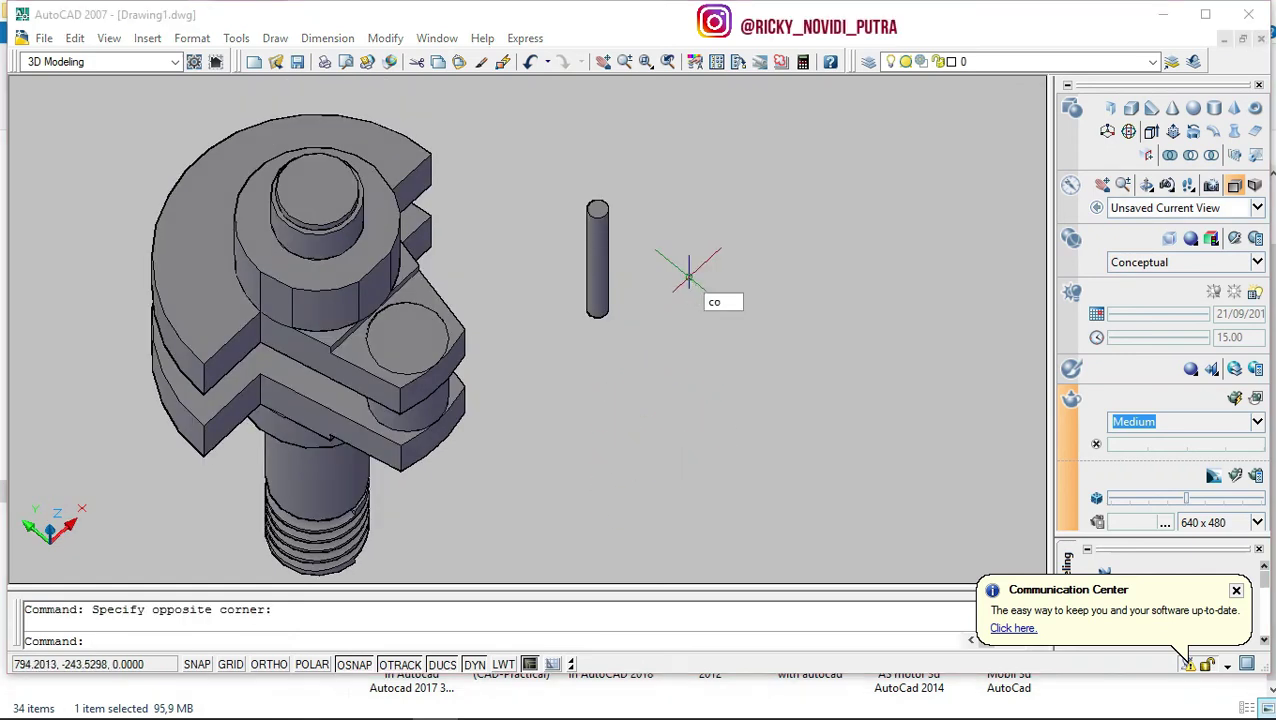
{"action": "key", "text": "Return"}
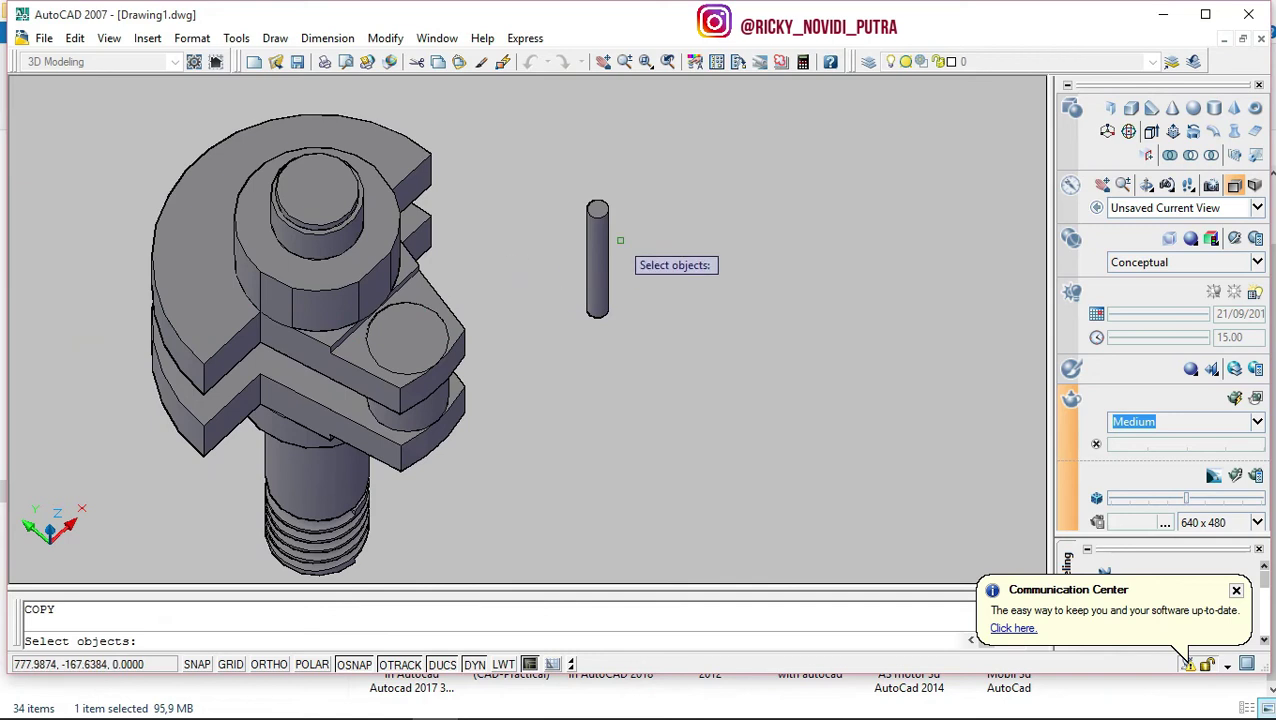
{"action": "left_click", "coordinate": [603, 232]}
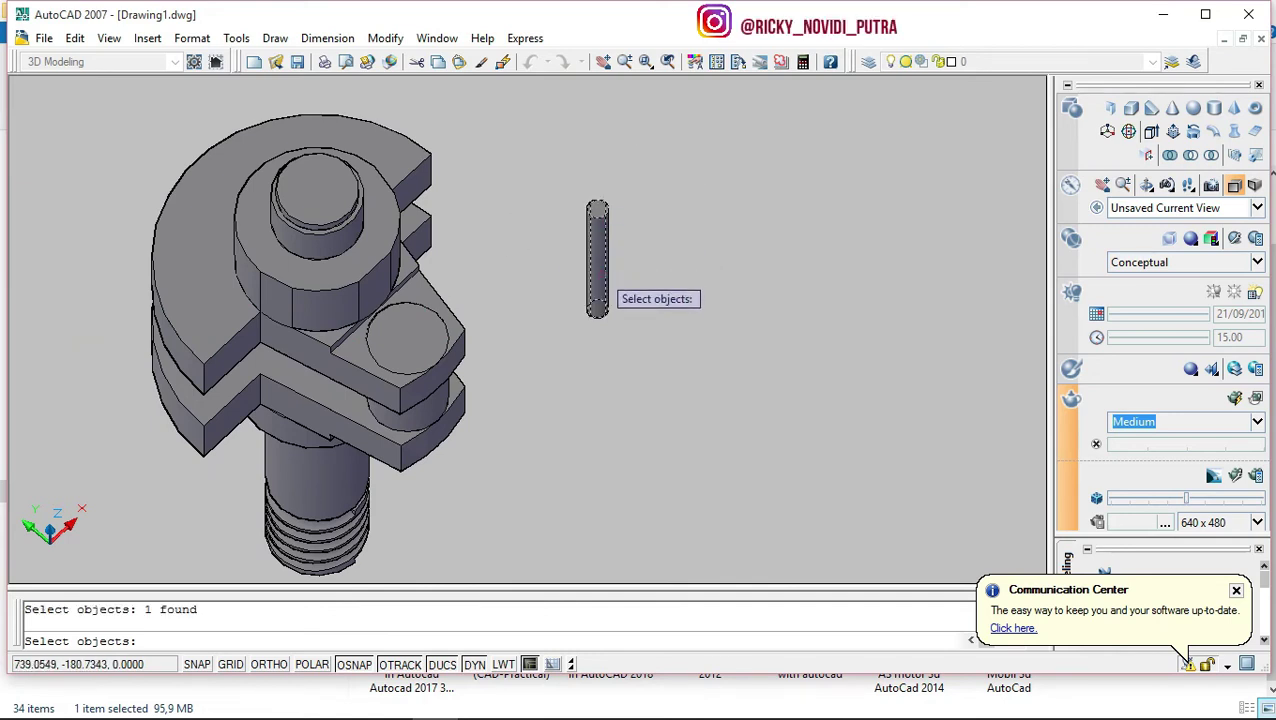
{"action": "key", "text": "Return"}
{"action": "left_click", "coordinate": [596, 311]}
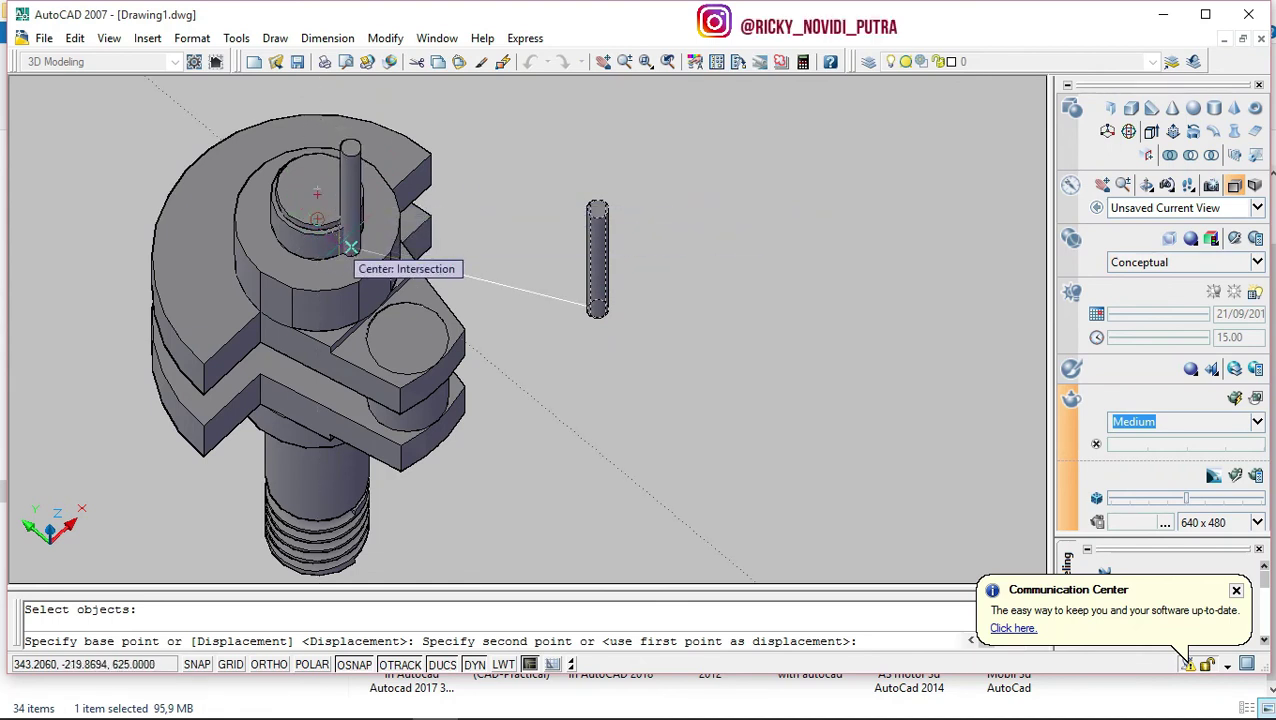
{"action": "left_click", "coordinate": [350, 246]}
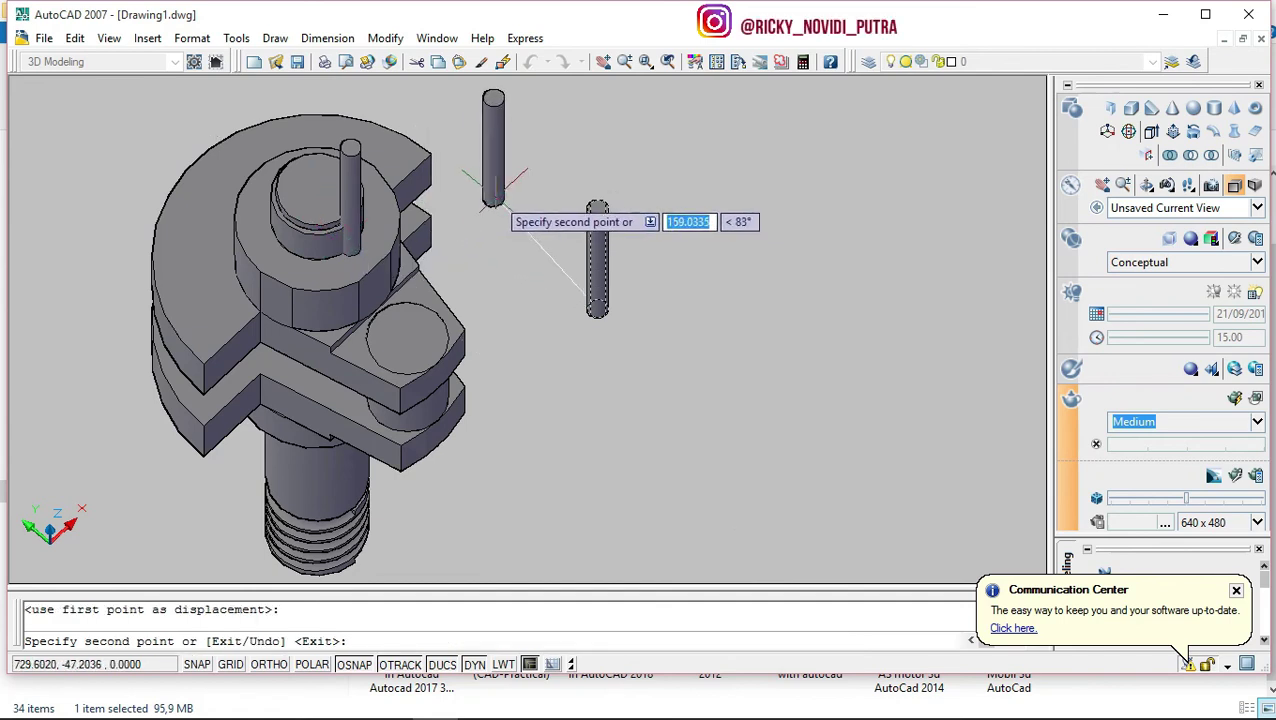
{"action": "key", "text": "Escape"}
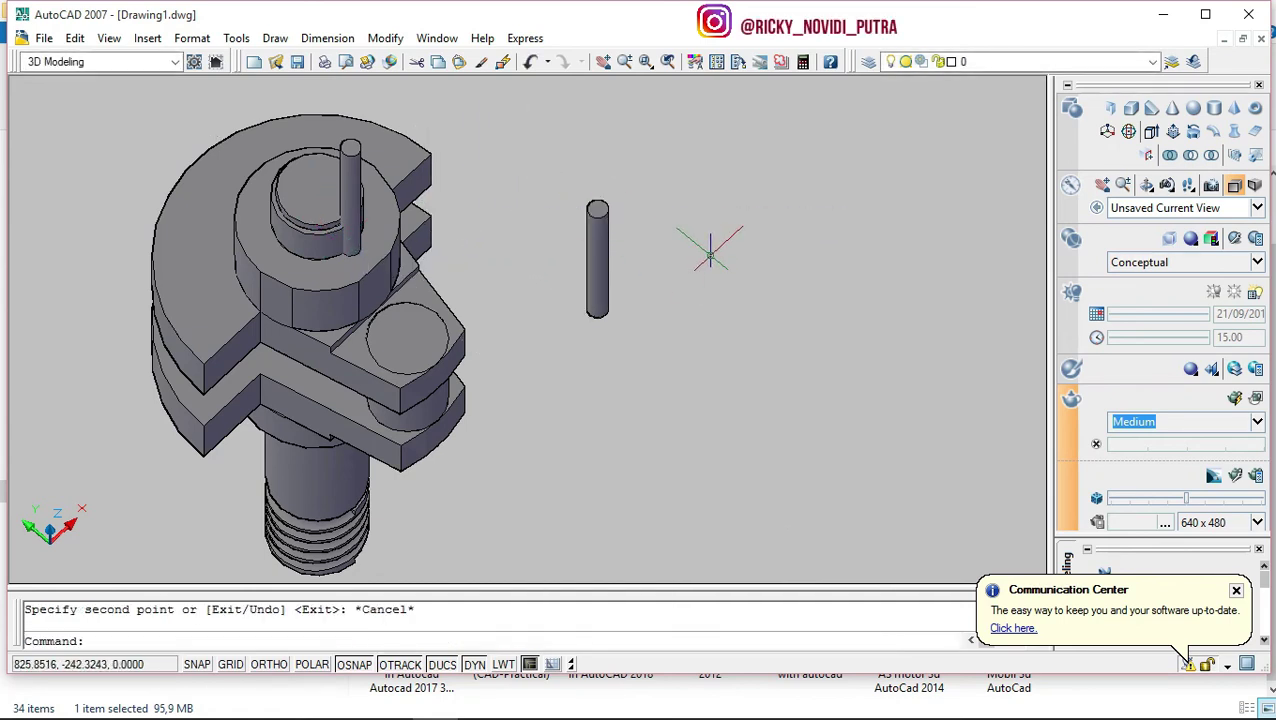
{"action": "type", "text": "co"}
{"action": "key", "text": "Escape"}
Copy the loose pin again to stand at the centre of the boss top.
{"action": "type", "text": "co"}
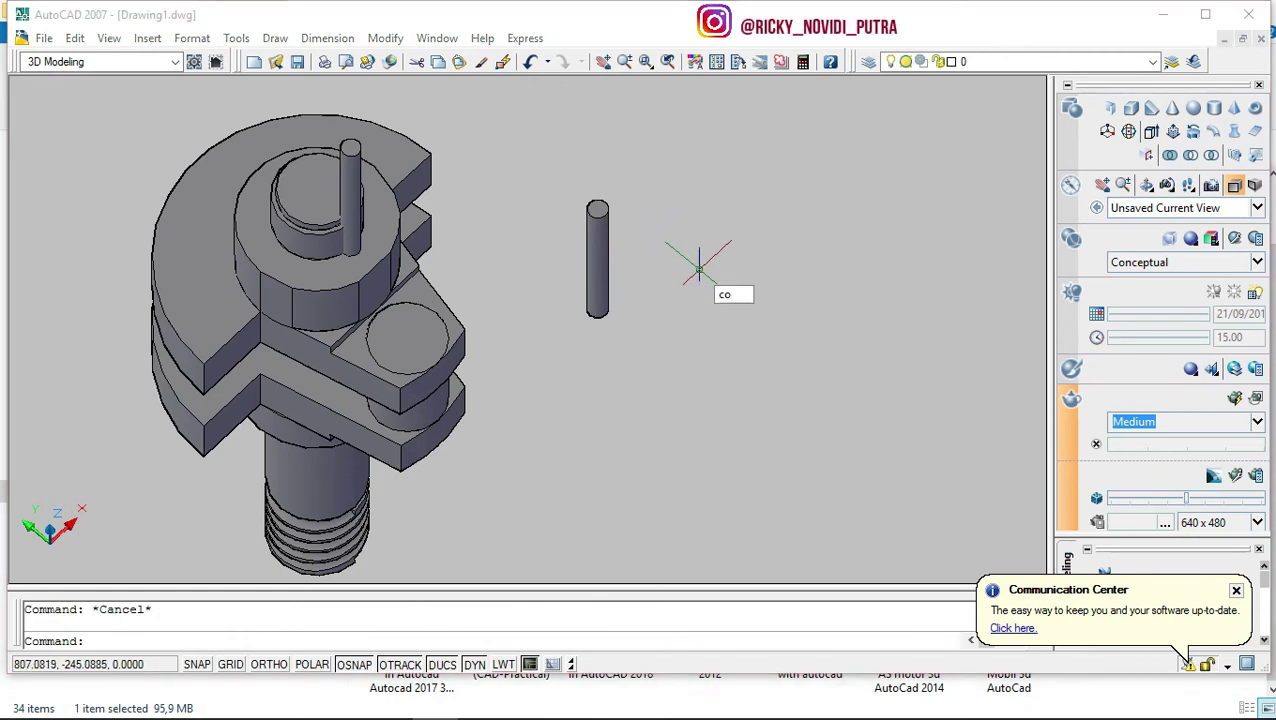
{"action": "key", "text": "Return"}
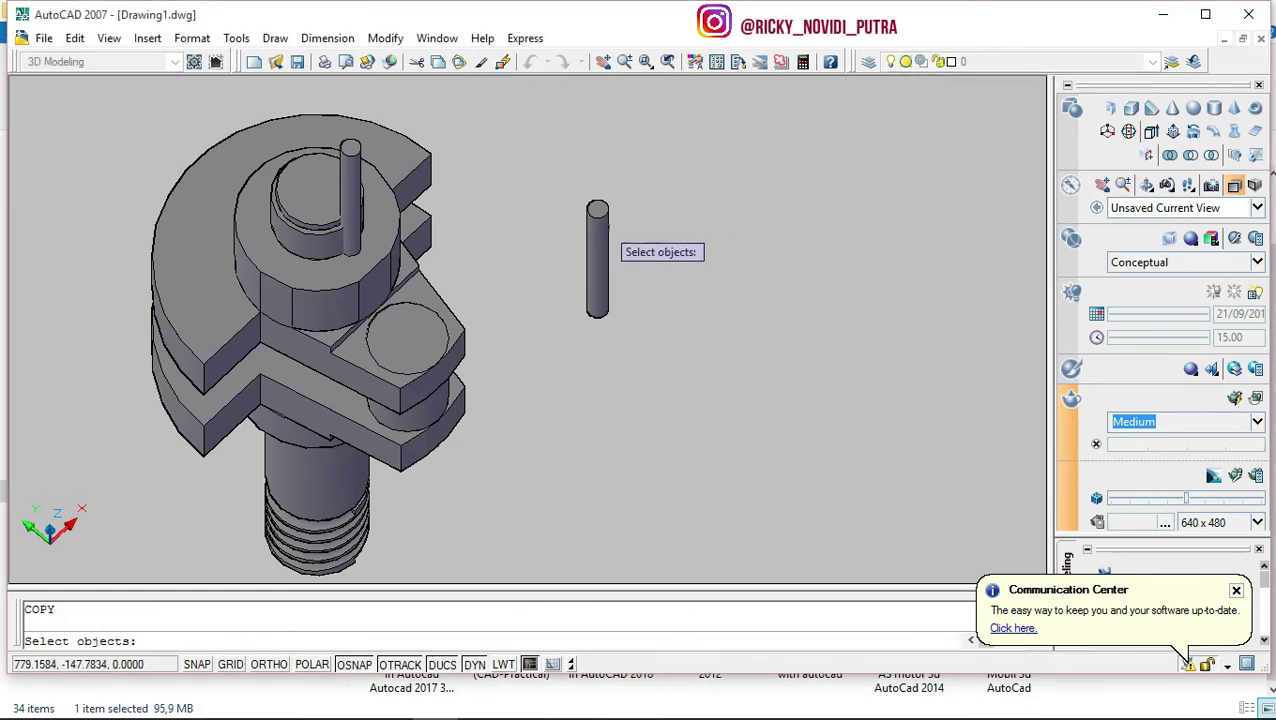
{"action": "left_click", "coordinate": [597, 300]}
{"action": "key", "text": "Return"}
{"action": "left_click", "coordinate": [597, 308]}
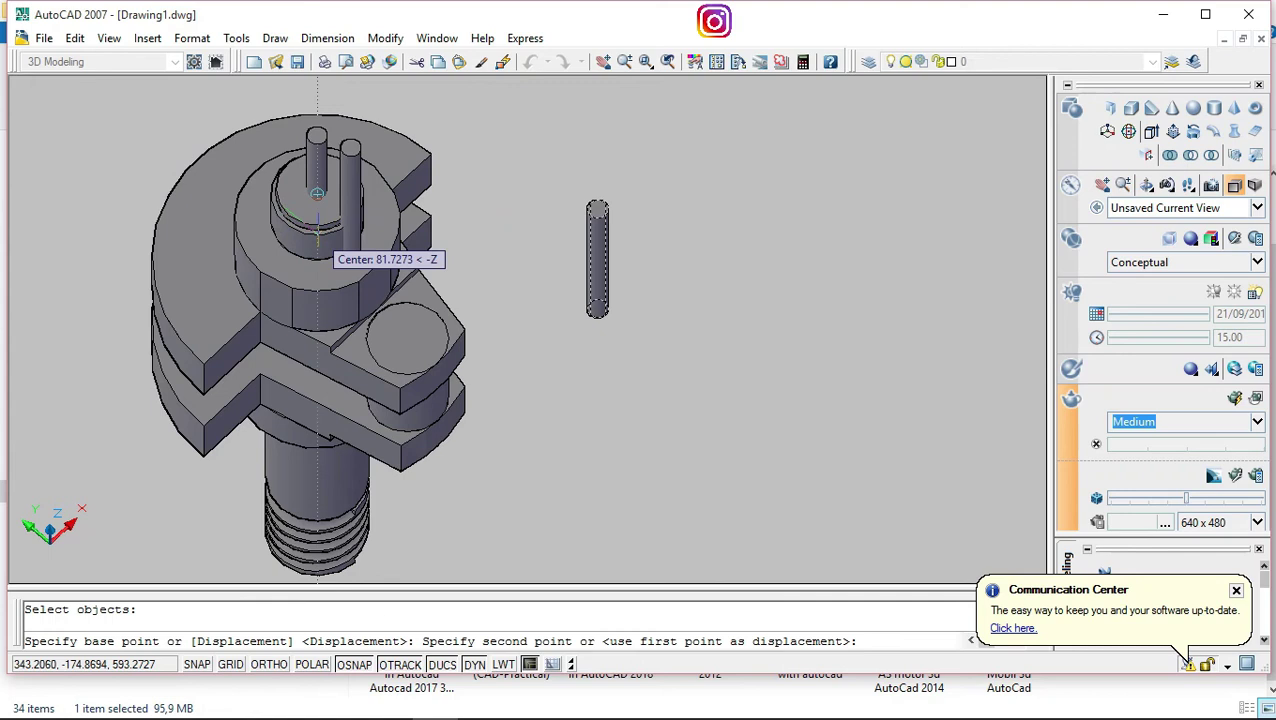
{"action": "left_click", "coordinate": [316, 193]}
{"action": "key", "text": "Escape"}
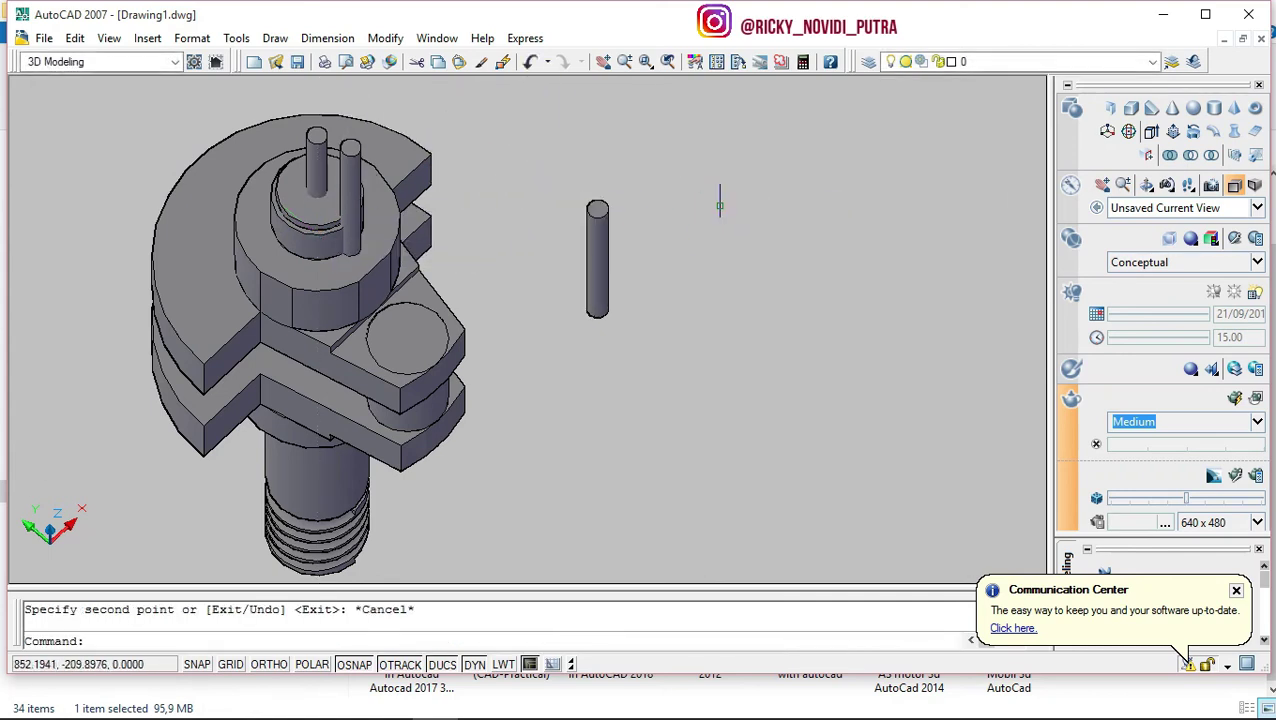
Subtract the centre pin and the second pin from the main body, leaving two holes.
{"action": "left_click", "coordinate": [1190, 158]}
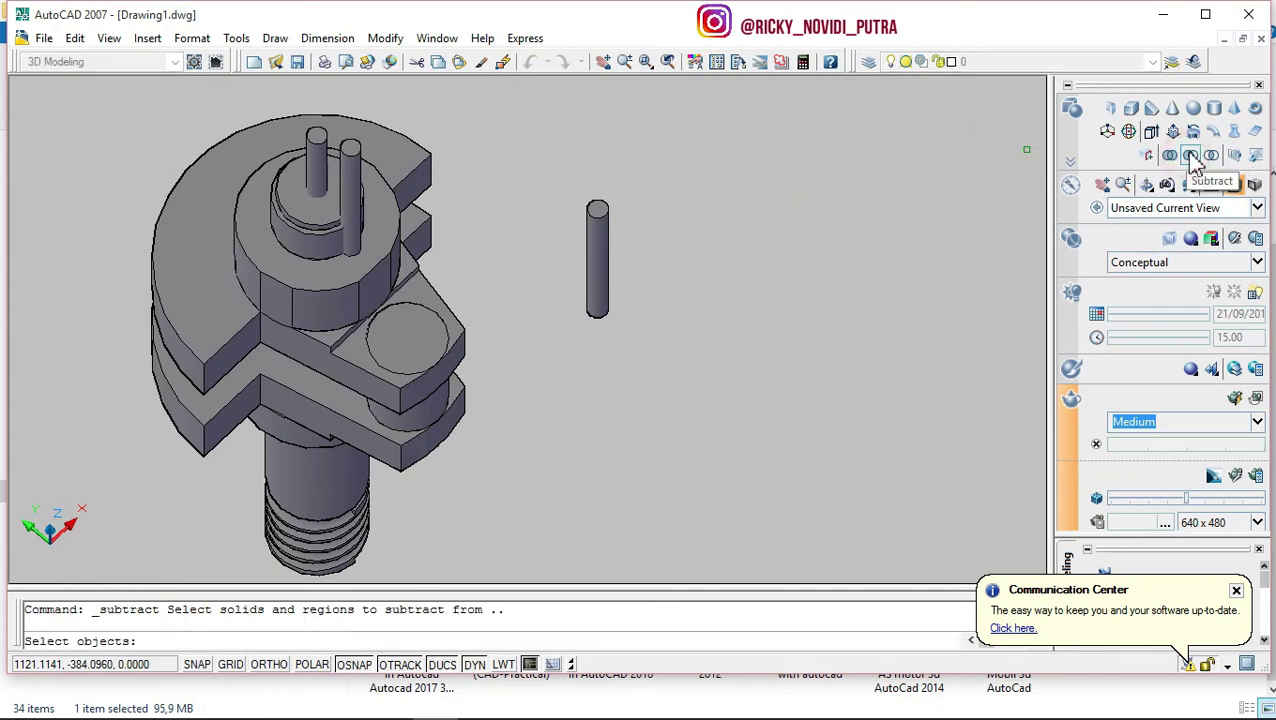
{"action": "left_click", "coordinate": [297, 134]}
{"action": "key", "text": "Return"}
{"action": "left_click", "coordinate": [318, 145]}
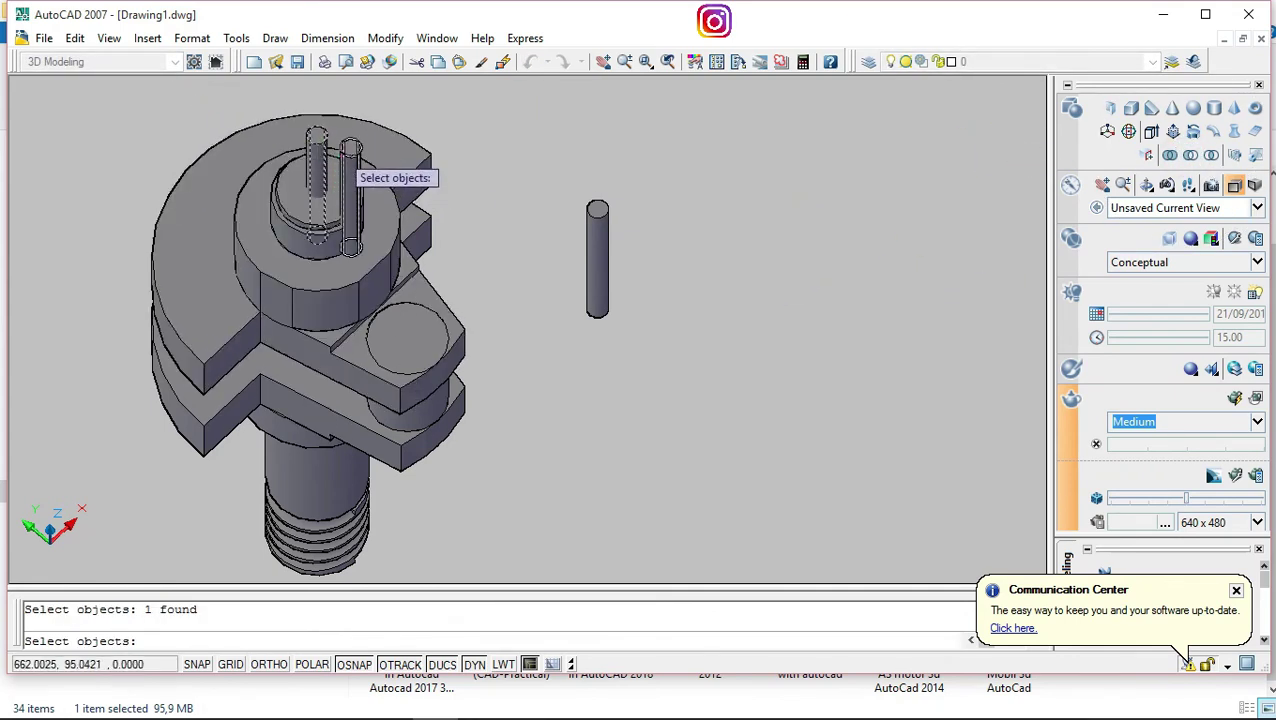
{"action": "key", "text": "Escape"}
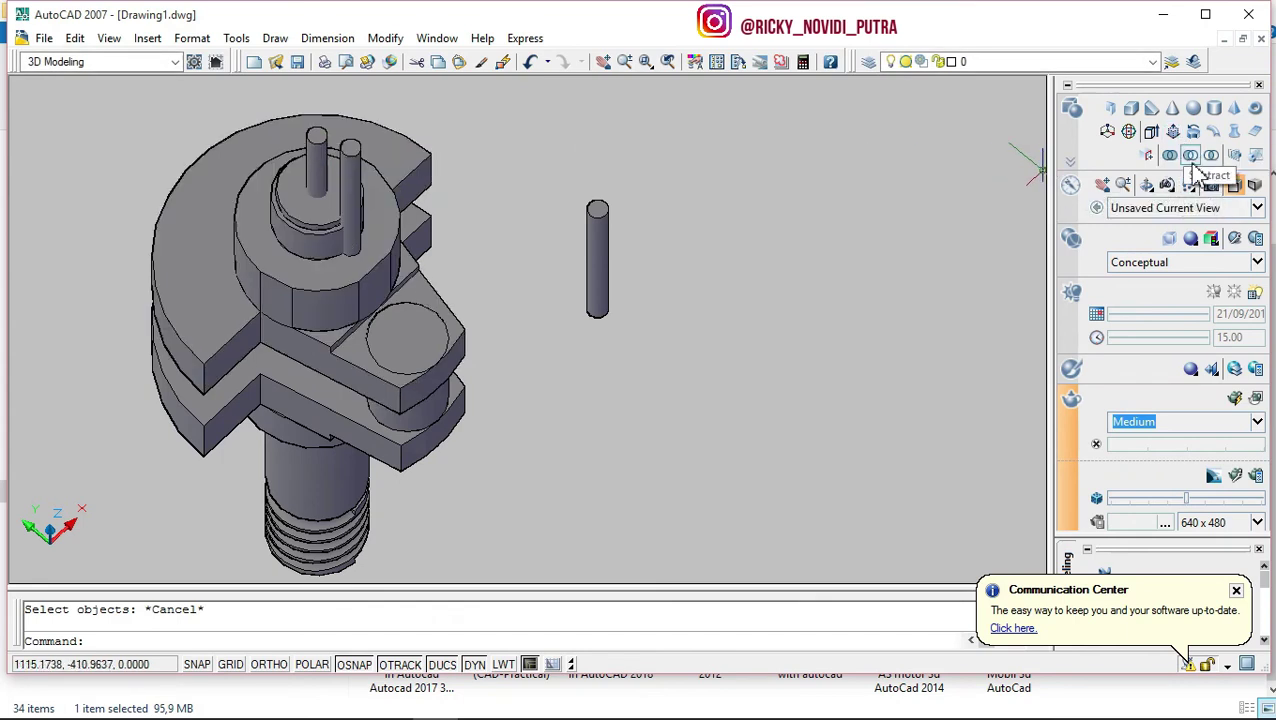
{"action": "left_click", "coordinate": [1191, 163]}
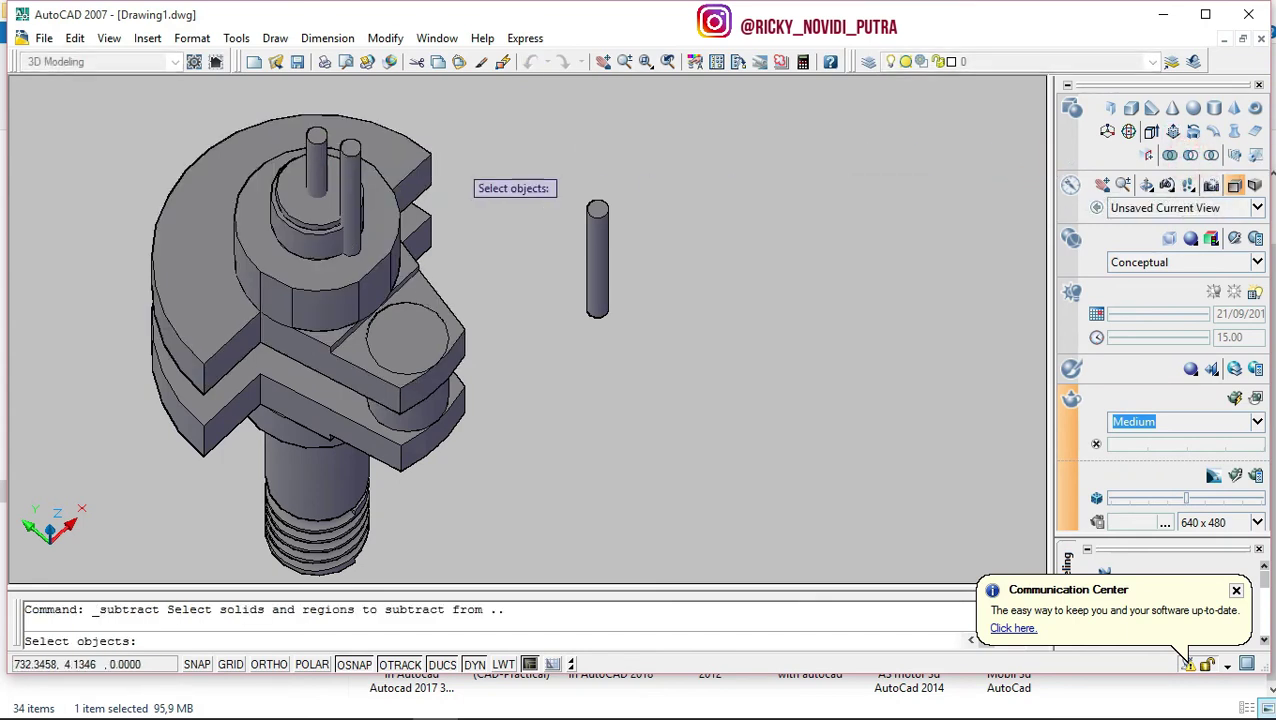
{"action": "left_click", "coordinate": [314, 236]}
{"action": "key", "text": "Return"}
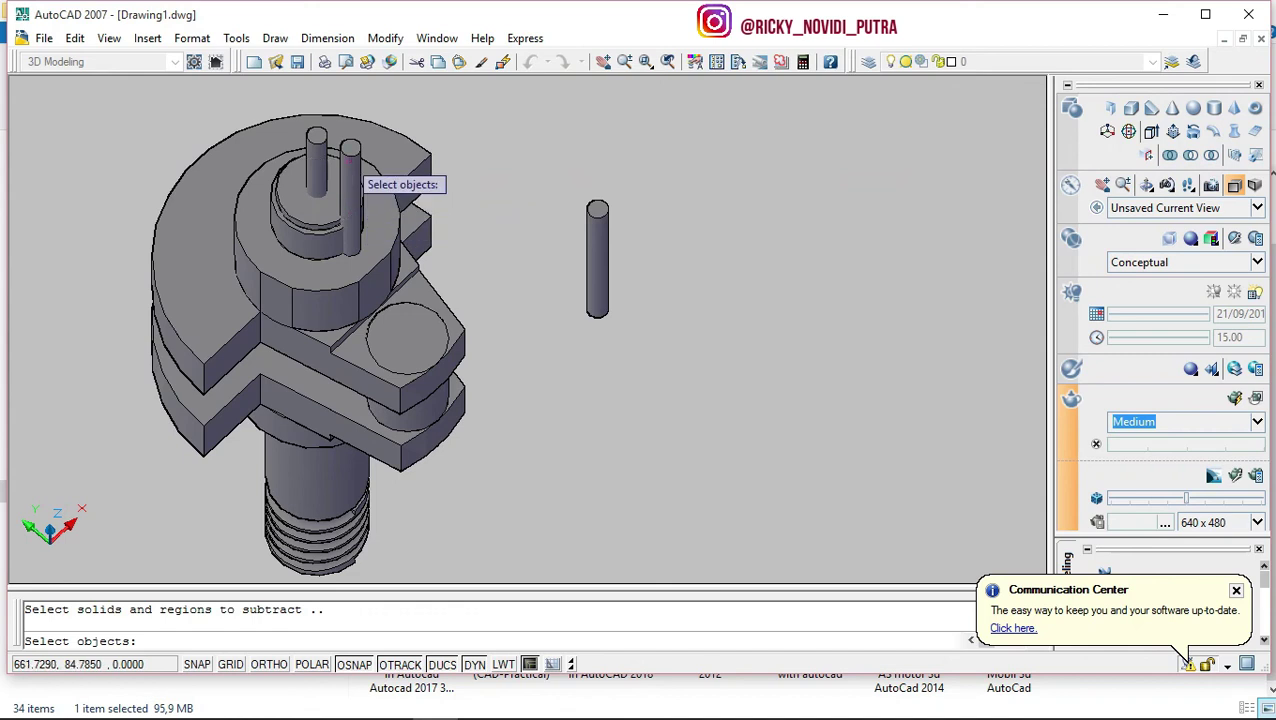
{"action": "left_click", "coordinate": [326, 145]}
{"action": "left_click", "coordinate": [352, 158]}
{"action": "key", "text": "Return"}
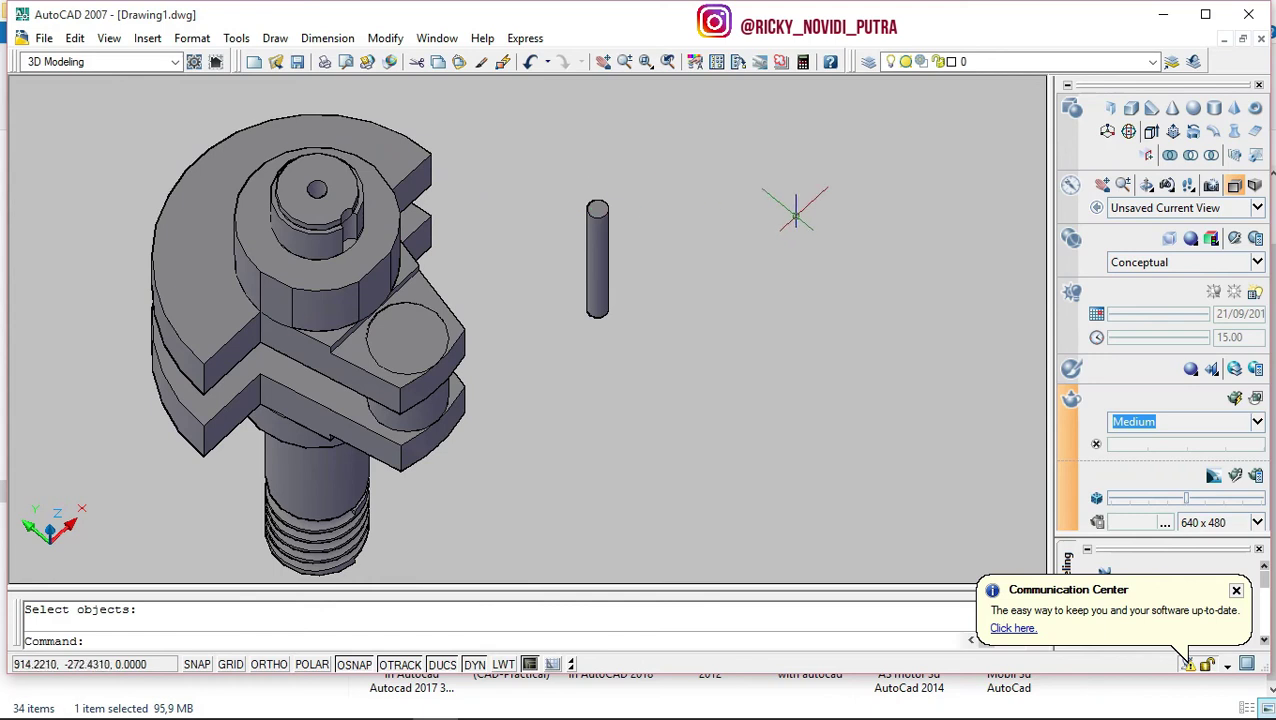
{"action": "key", "text": "ctrl+z"}
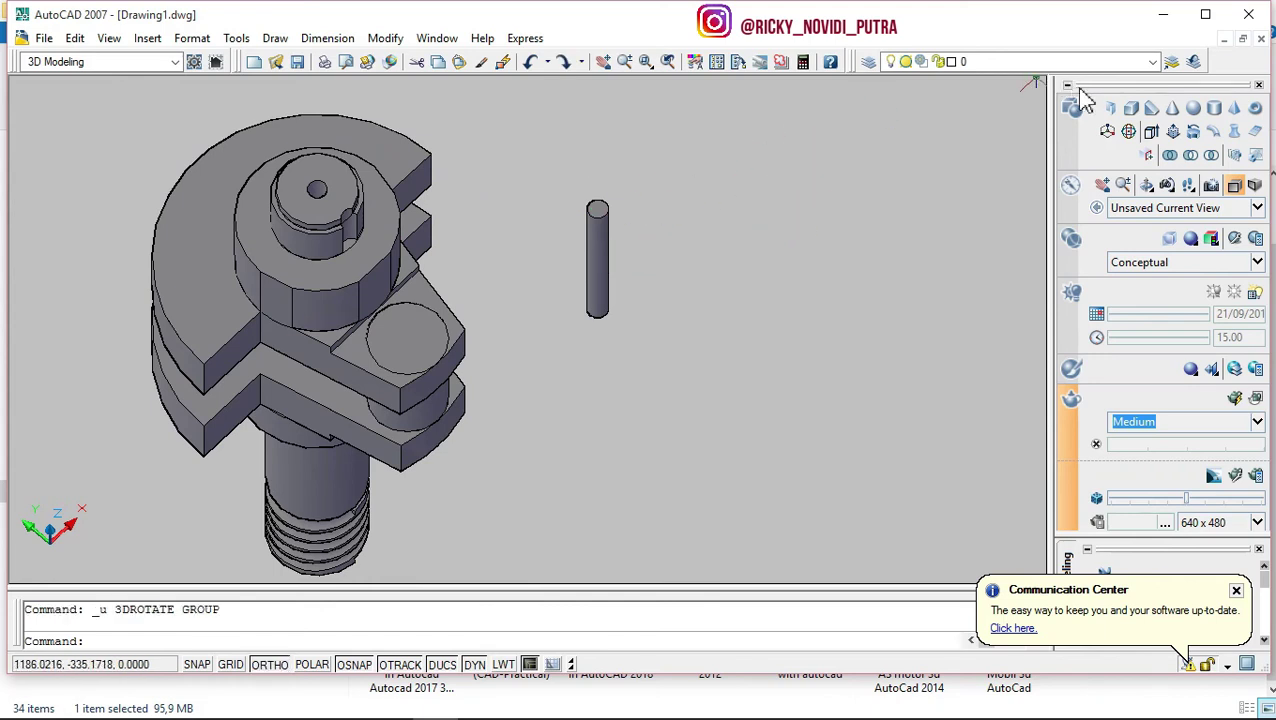
3D-rotate the loose pin 90° about its centre so it lies horizontally.
{"action": "left_click", "coordinate": [1129, 134]}
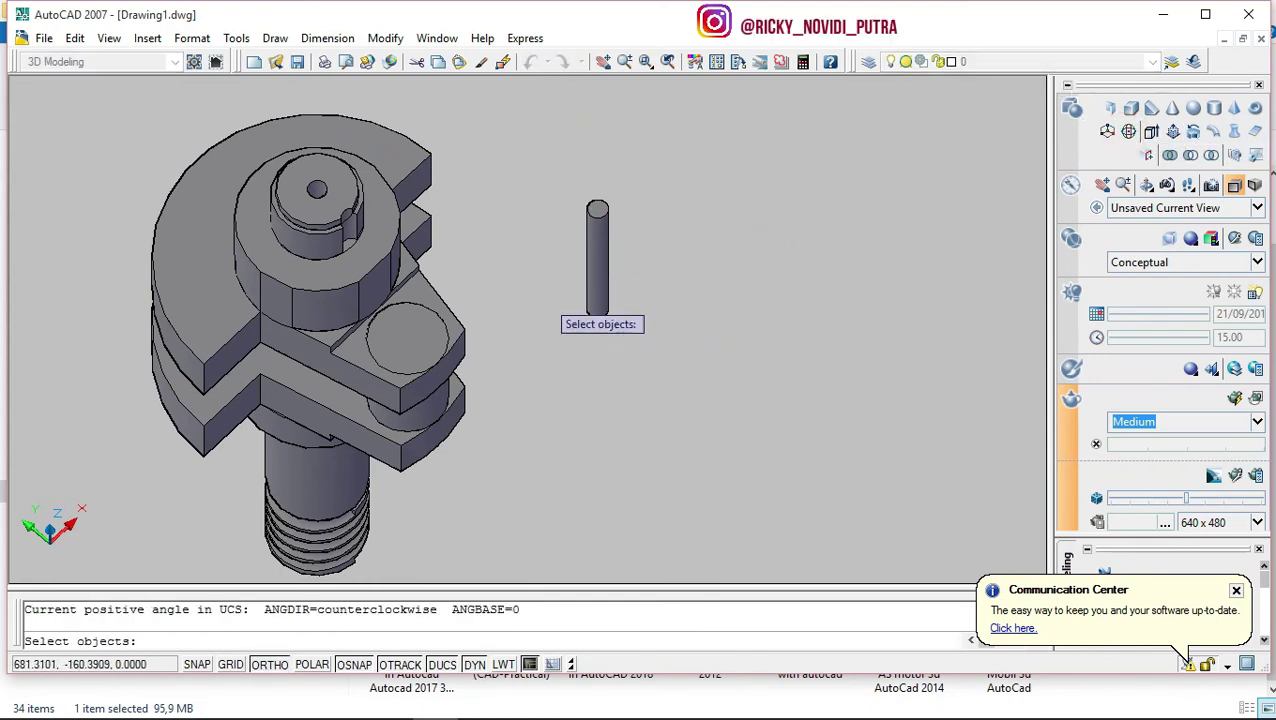
{"action": "left_click", "coordinate": [598, 258]}
{"action": "key", "text": "Return"}
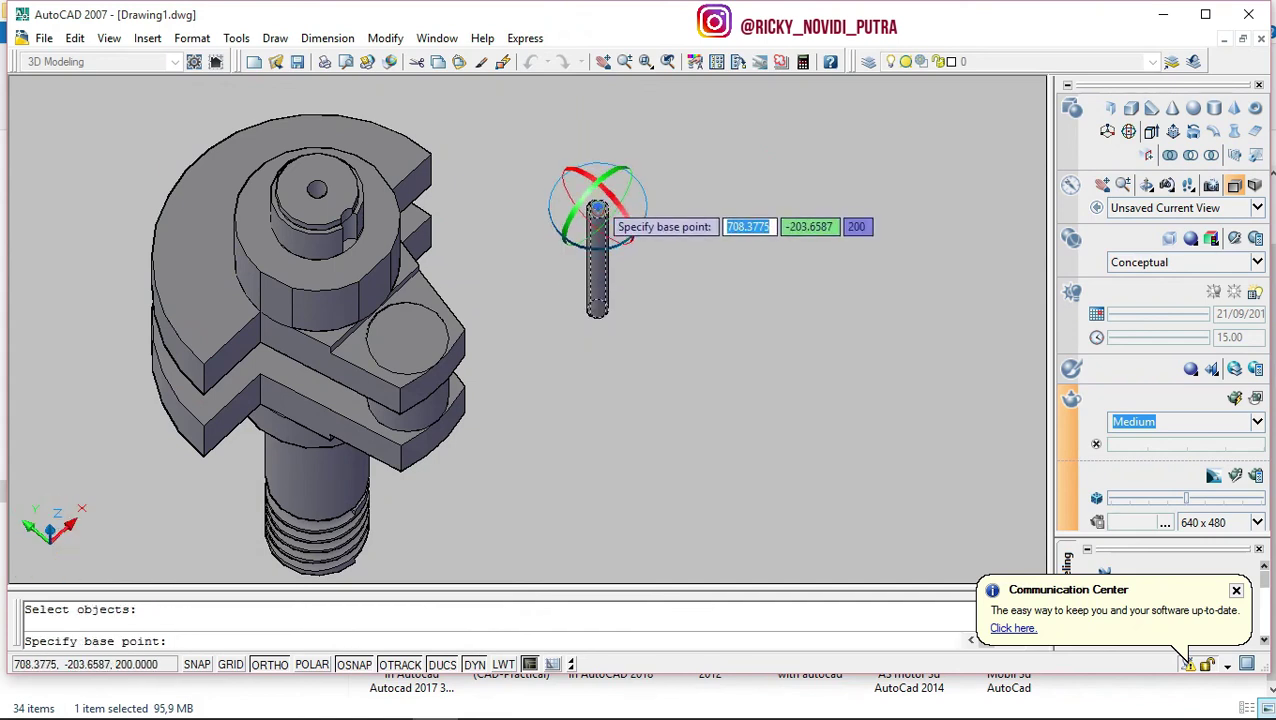
{"action": "left_click", "coordinate": [598, 262]}
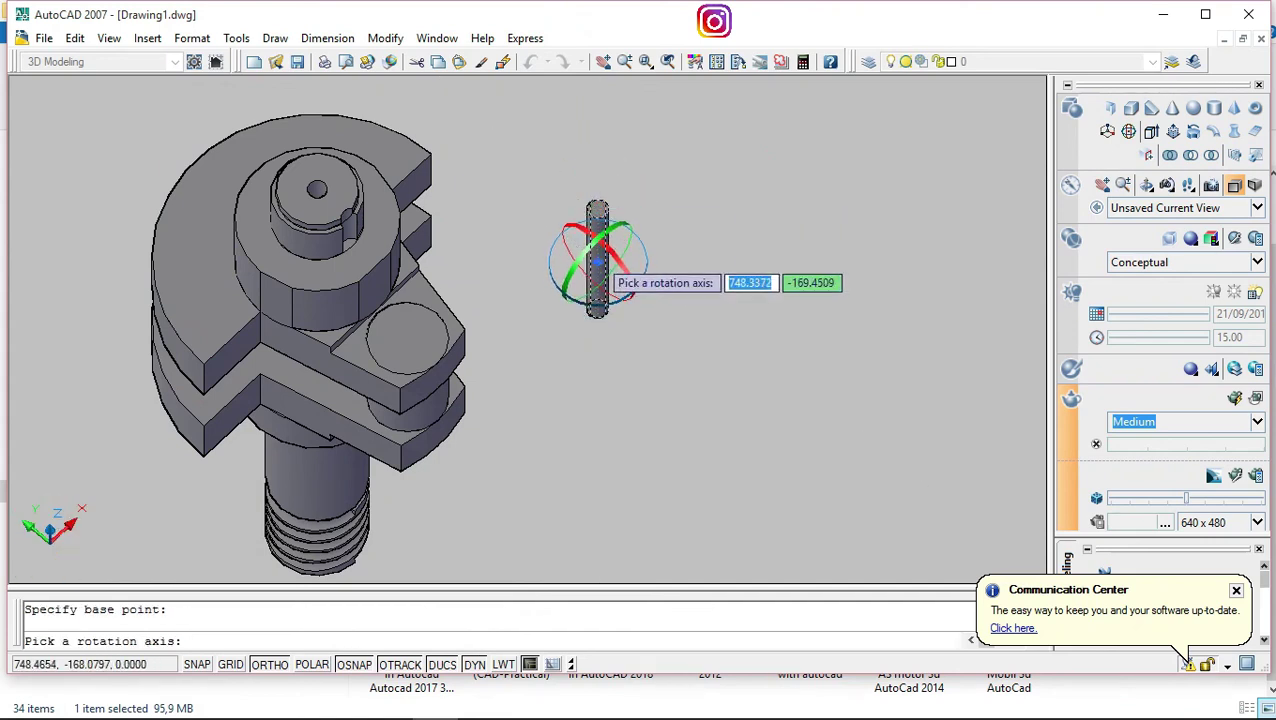
{"action": "left_click", "coordinate": [620, 262]}
{"action": "left_click", "coordinate": [643, 273]}
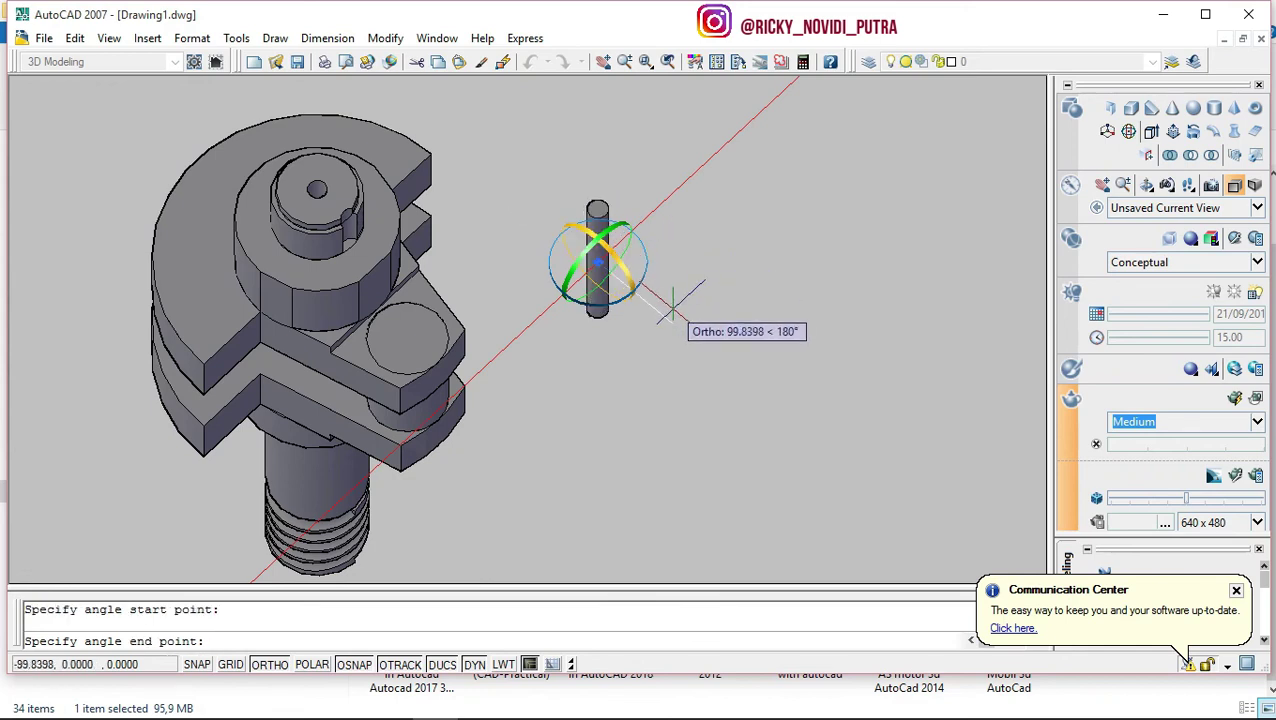
{"action": "left_click", "coordinate": [625, 258]}
{"action": "type", "text": "orbit"}
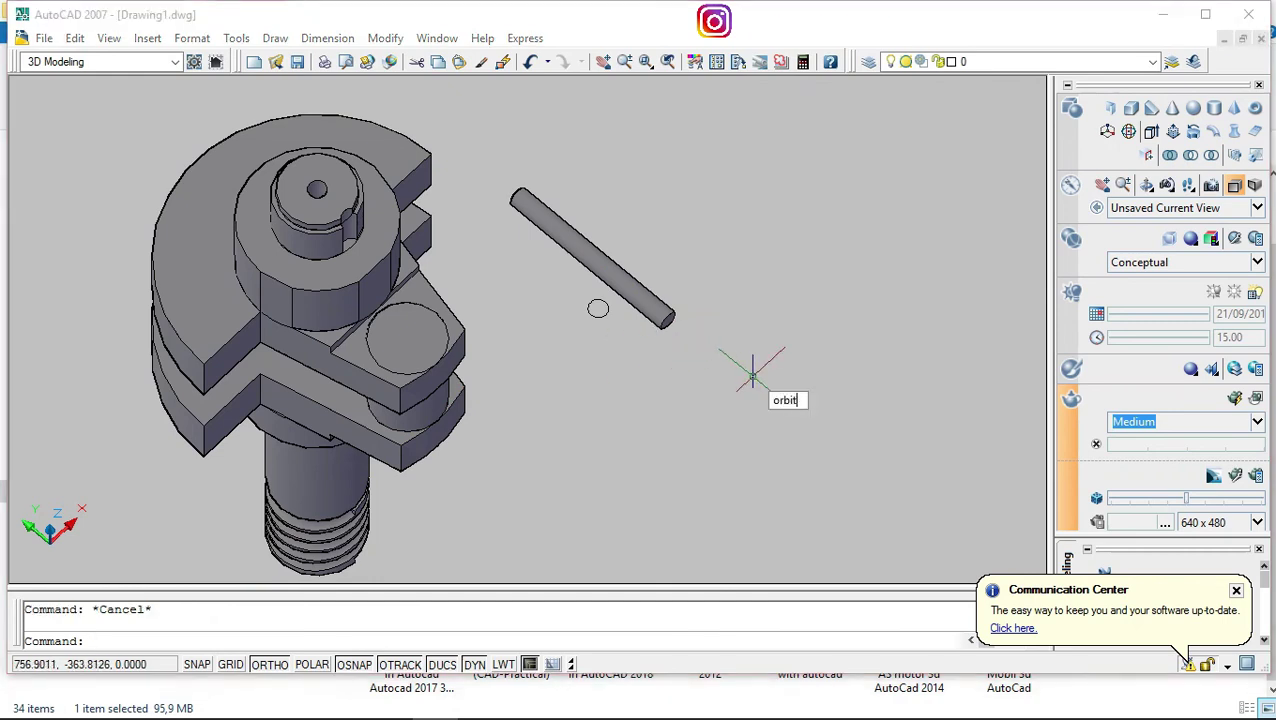
Orbit to a low side view showing the shank and threads.
{"action": "key", "text": "Return"}
{"action": "mouse_move", "coordinate": [504, 452]}
{"action": "left_mouse_down"}
{"action": "mouse_move", "coordinate": [541, 336]}
{"action": "mouse_move", "coordinate": [507, 345]}
{"action": "mouse_move", "coordinate": [581, 310]}
{"action": "mouse_move", "coordinate": [554, 320]}
{"action": "left_mouse_up"}
{"action": "left_click_drag", "start_coordinate": [549, 316], "coordinate": [546, 336]}
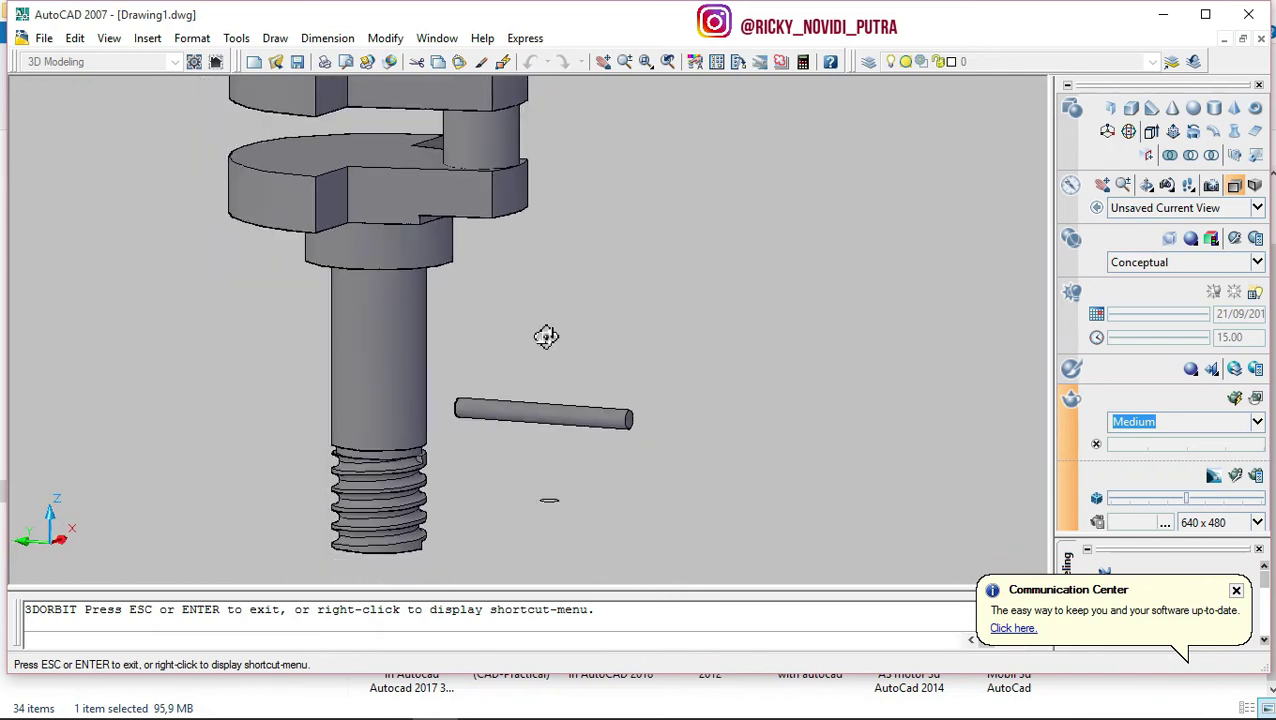
{"action": "key", "text": "Escape"}
{"action": "left_click", "coordinate": [605, 414]}
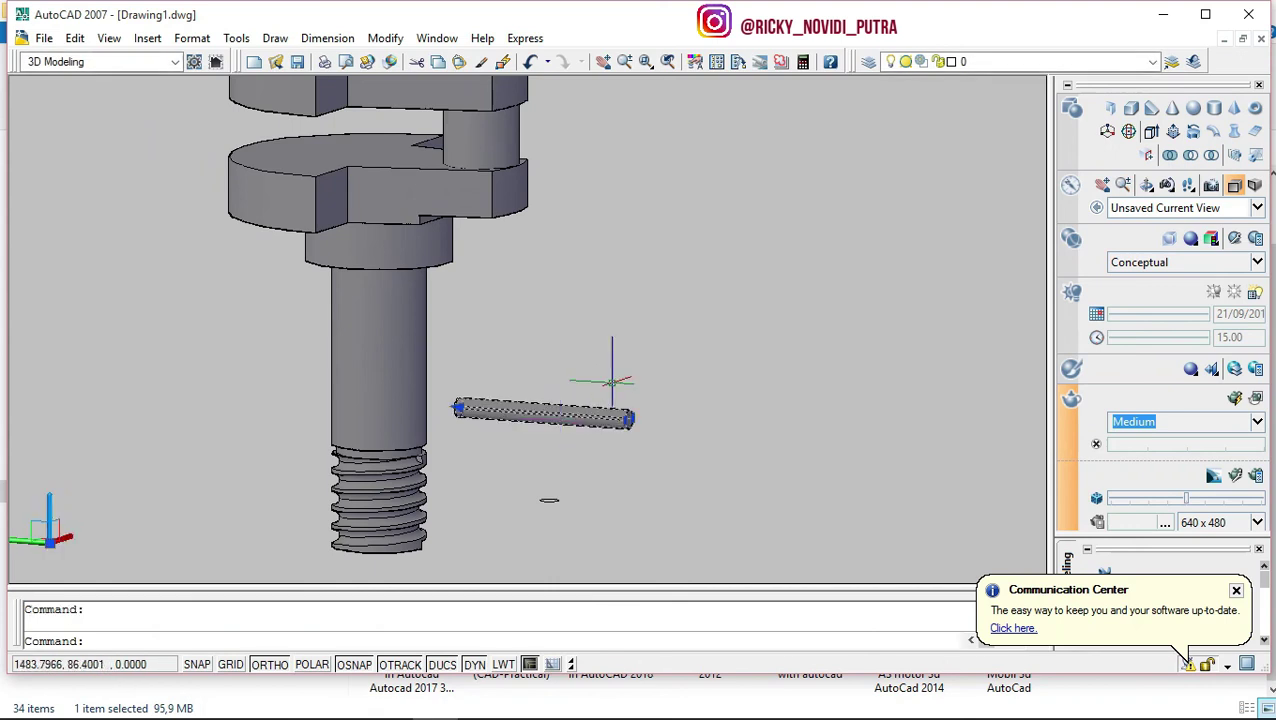
Start copying the horizontal pin from its left end with Ortho off, heading toward the boss.
{"action": "type", "text": "c"}
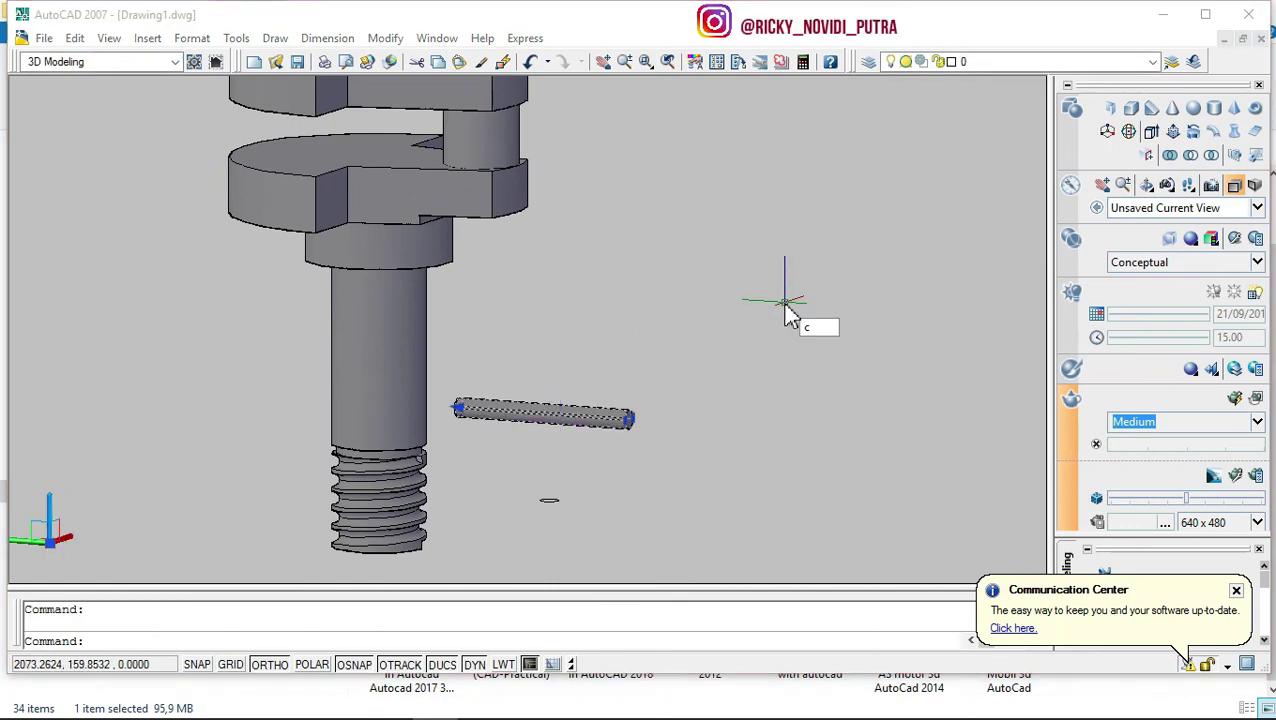
{"action": "type", "text": "o"}
{"action": "key", "text": "Return"}
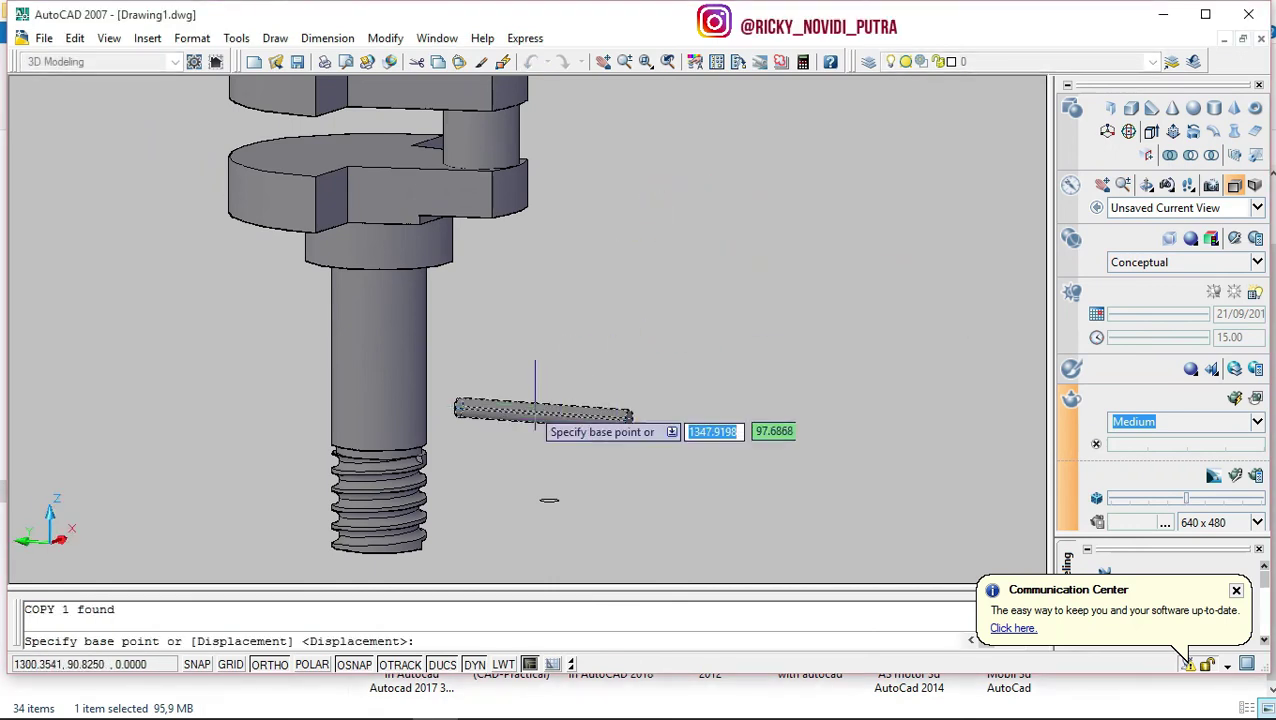
{"action": "left_click", "coordinate": [458, 411]}
{"action": "key", "text": "F8"}
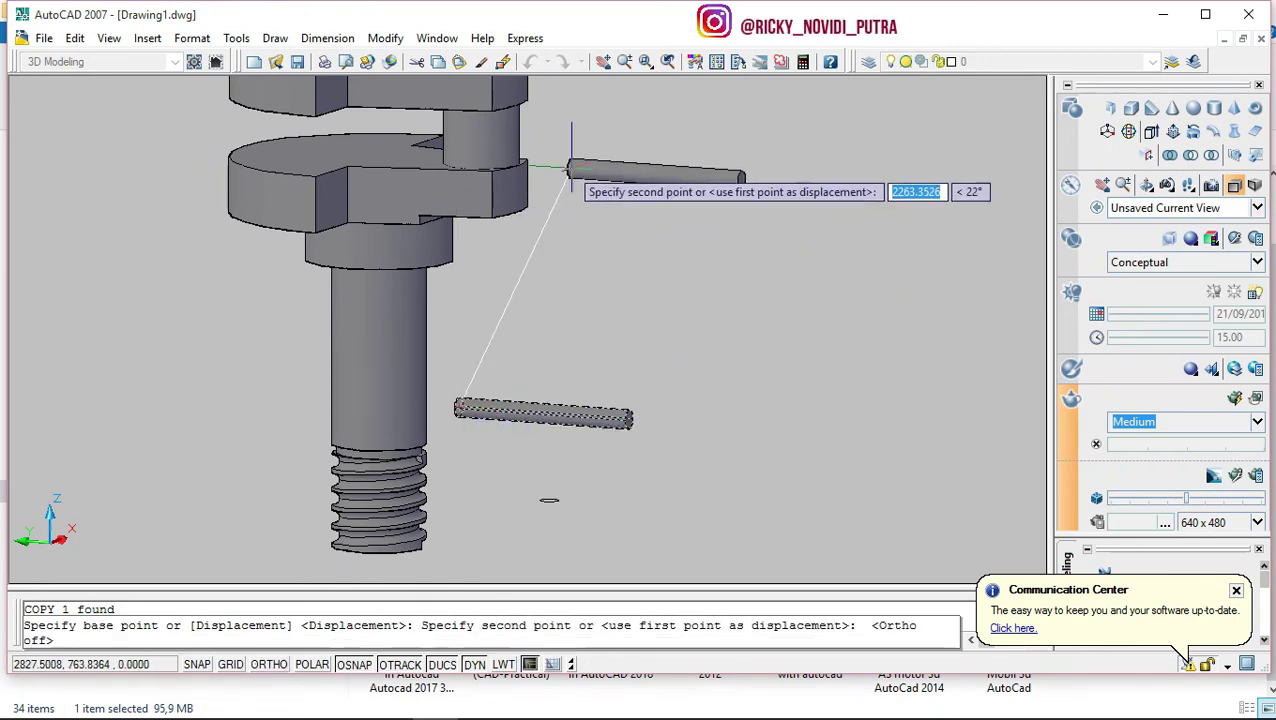
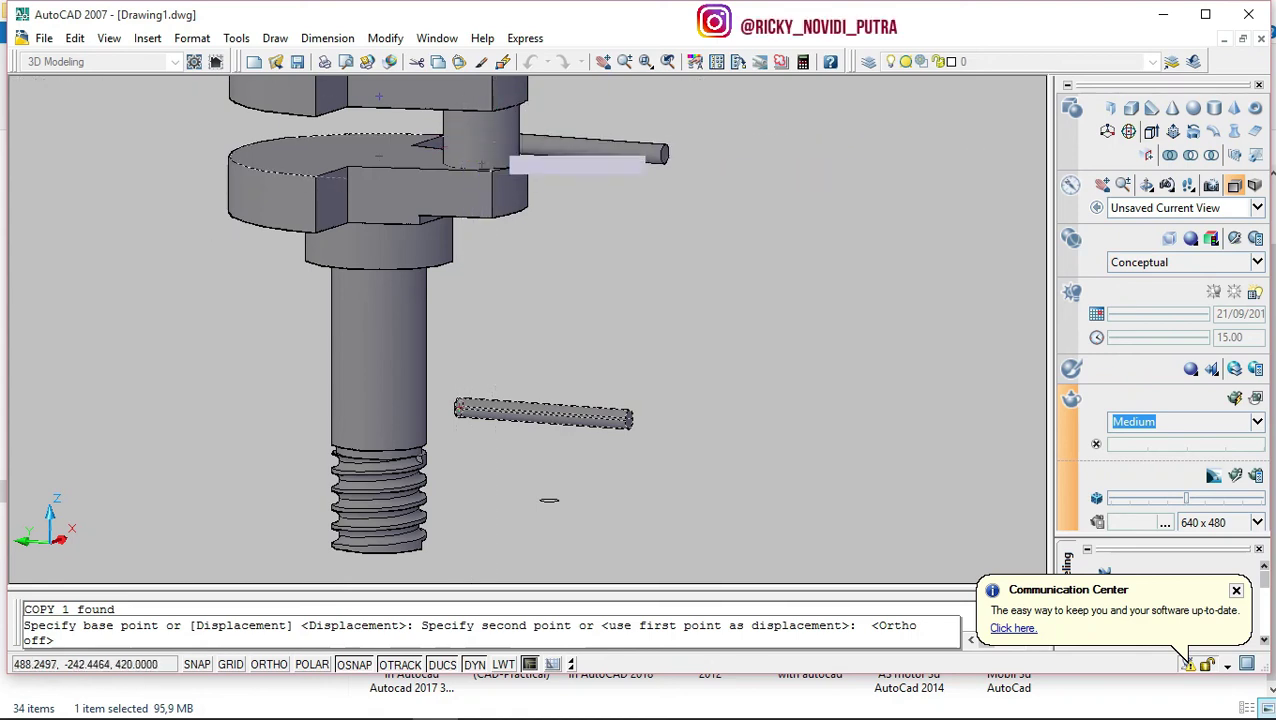
Place the rod copy through the crank pin cylinder's centre, between the two crank webs.
{"action": "scroll", "coordinate": [456, 145], "scroll_direction": "up", "scroll_amount": 5}
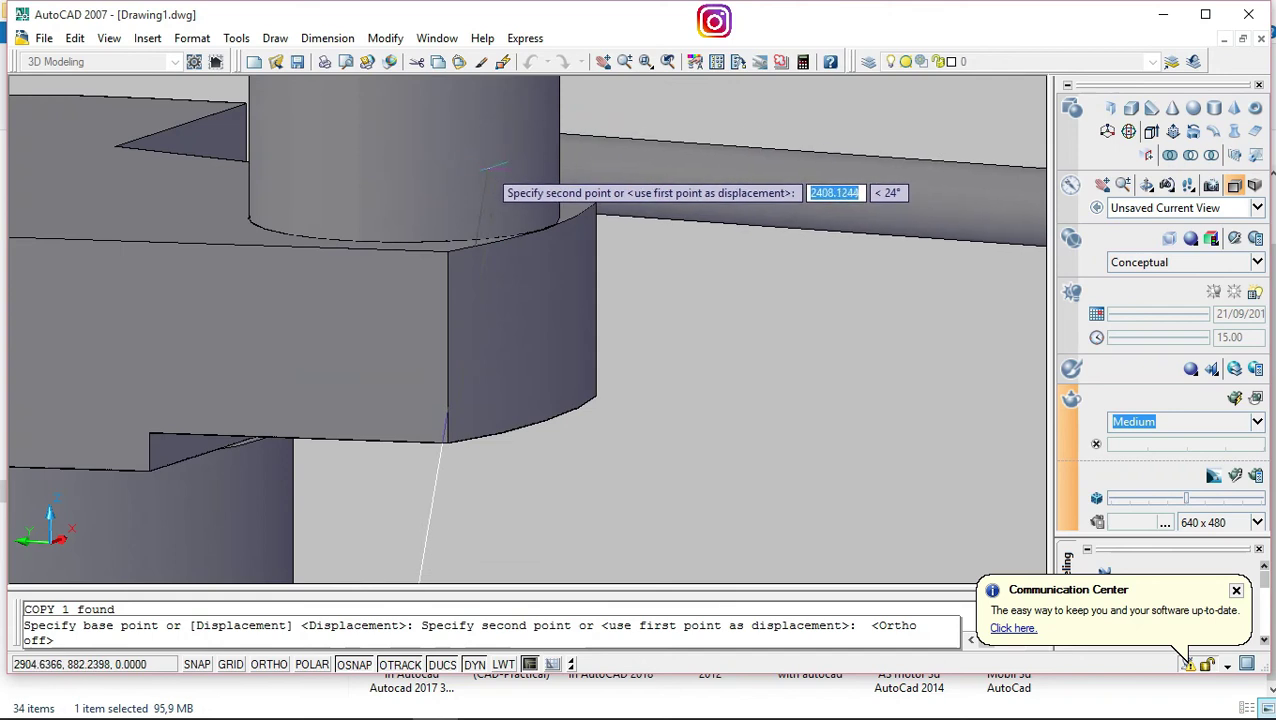
{"action": "scroll", "coordinate": [497, 214], "scroll_direction": "down", "scroll_amount": 2}
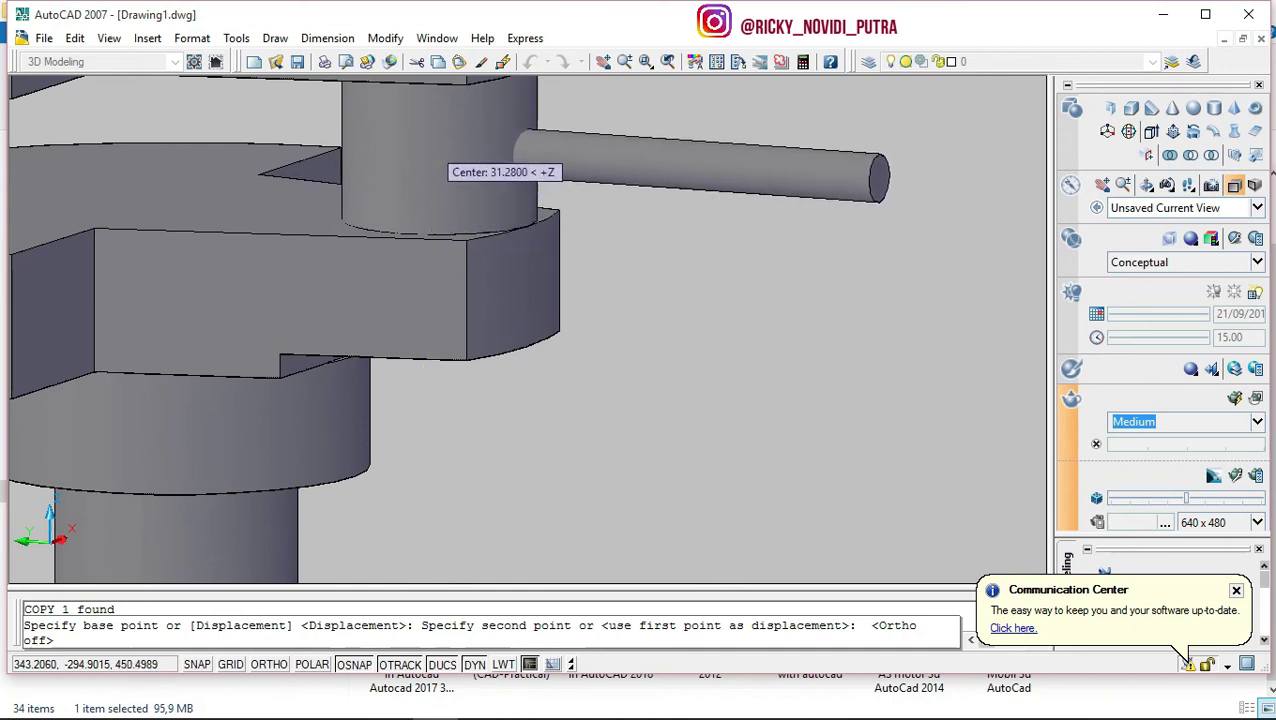
{"action": "left_click", "coordinate": [437, 148]}
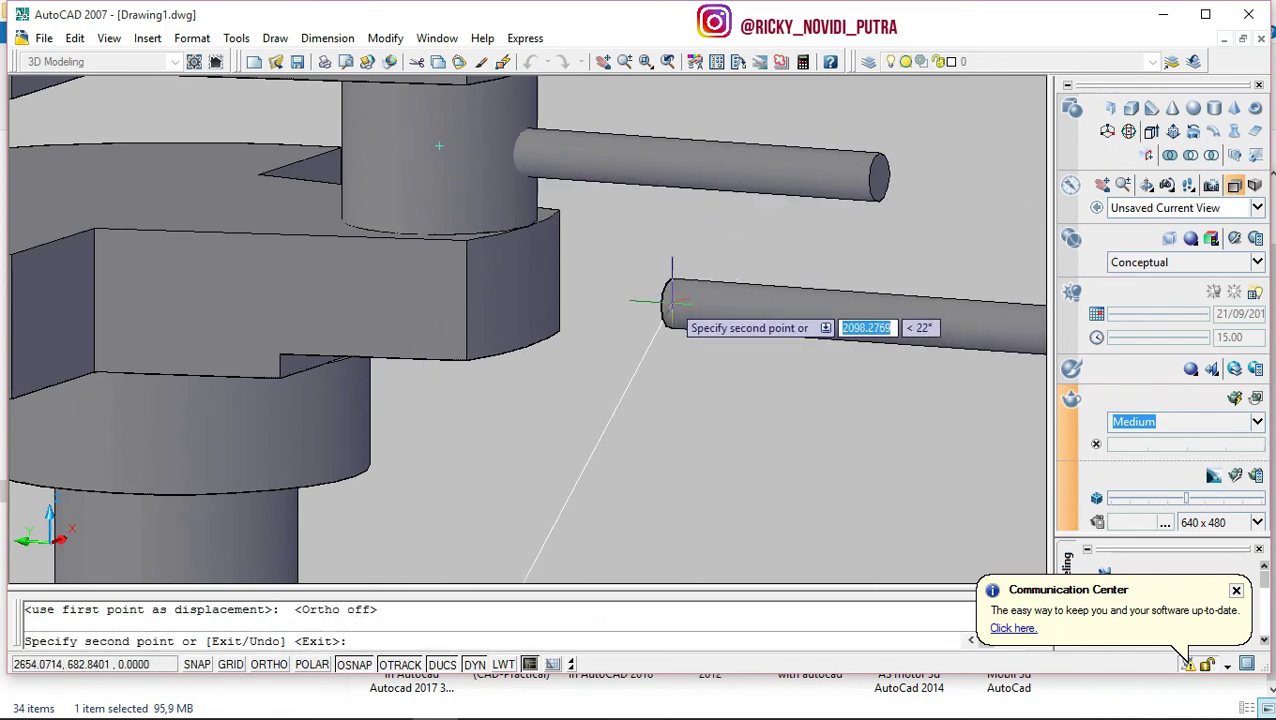
{"action": "key", "text": "Escape"}
Select the copied rod in the crank pin and start Subtract.
{"action": "scroll", "coordinate": [719, 455], "scroll_direction": "down", "scroll_amount": 3}
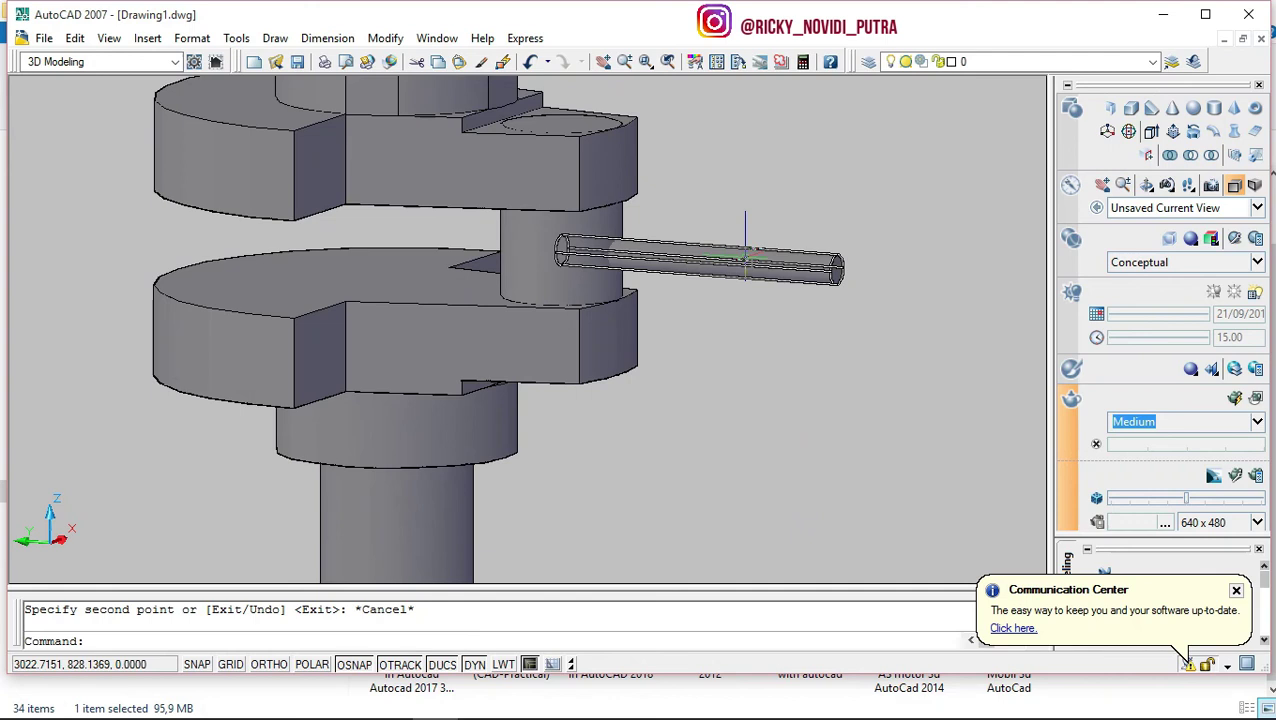
{"action": "left_click", "coordinate": [744, 255]}
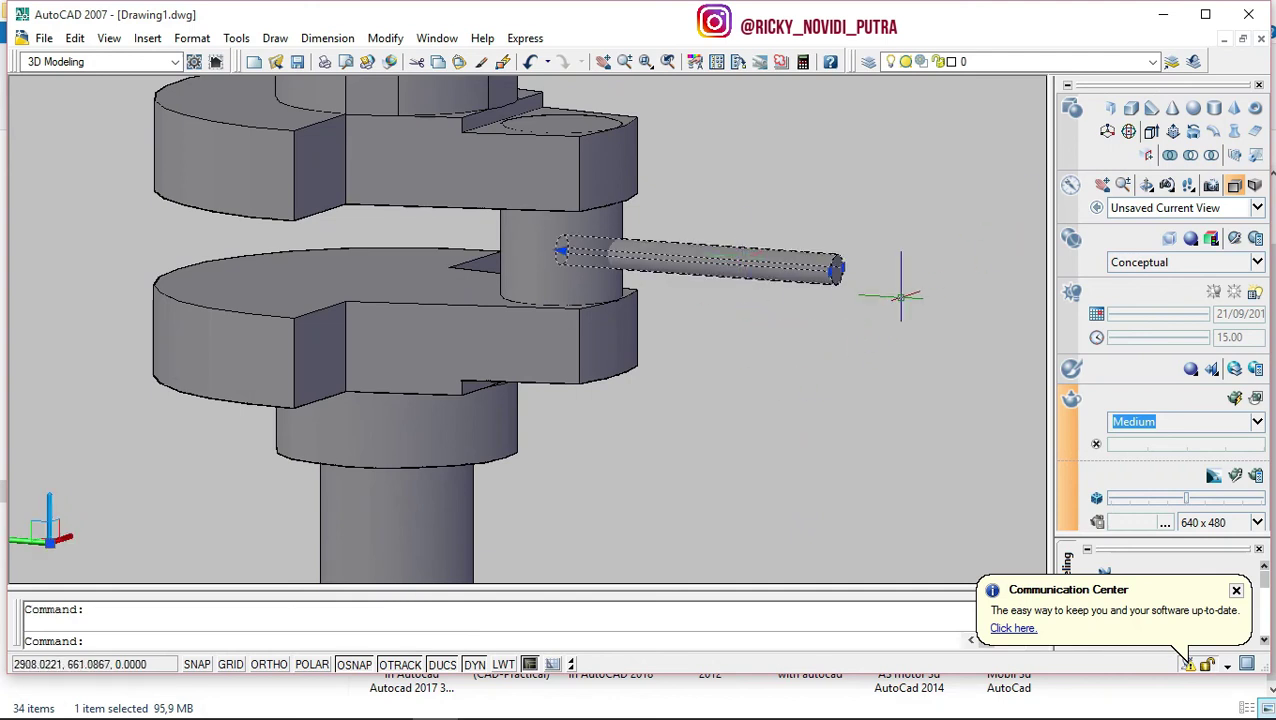
{"action": "left_click", "coordinate": [1192, 156]}
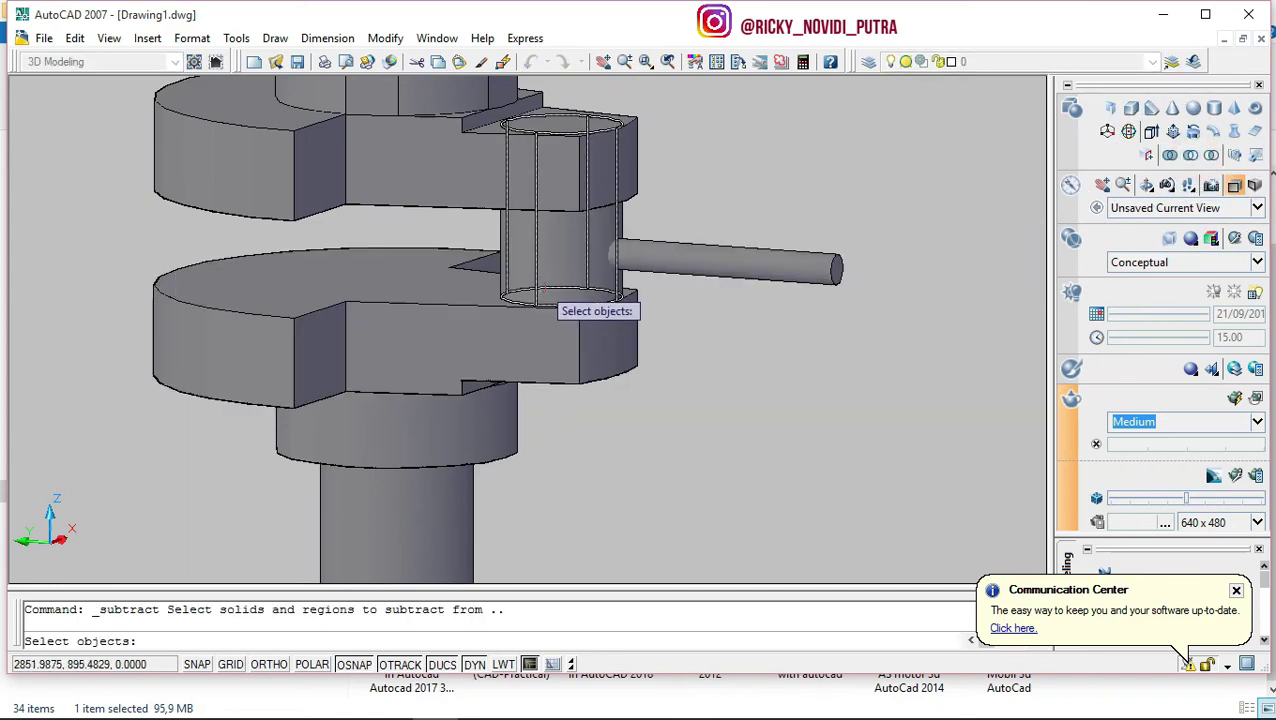
Subtract the rod from the crank pin cylinder, leaving a small hole through it.
{"action": "left_click", "coordinate": [548, 273]}
{"action": "key", "text": "Escape"}
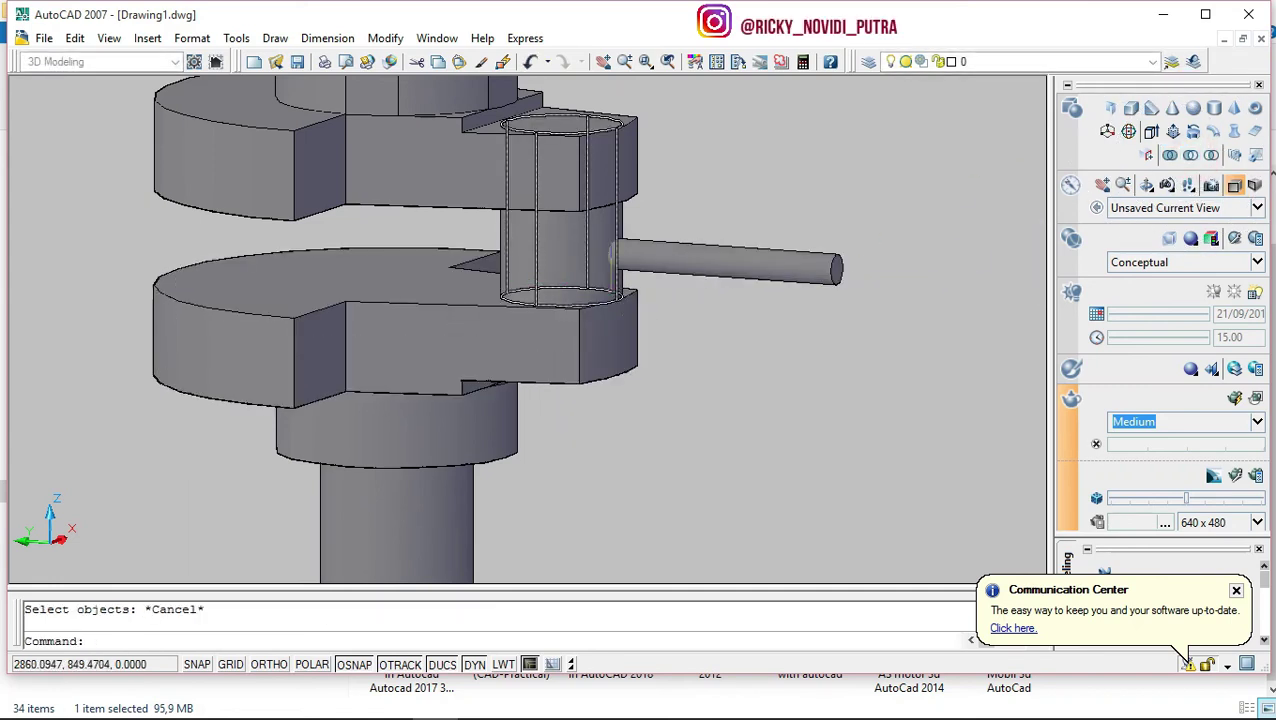
{"action": "left_click", "coordinate": [1193, 156]}
{"action": "left_click", "coordinate": [595, 240]}
{"action": "key", "text": "Return"}
{"action": "left_click", "coordinate": [725, 265]}
{"action": "key", "text": "Return"}
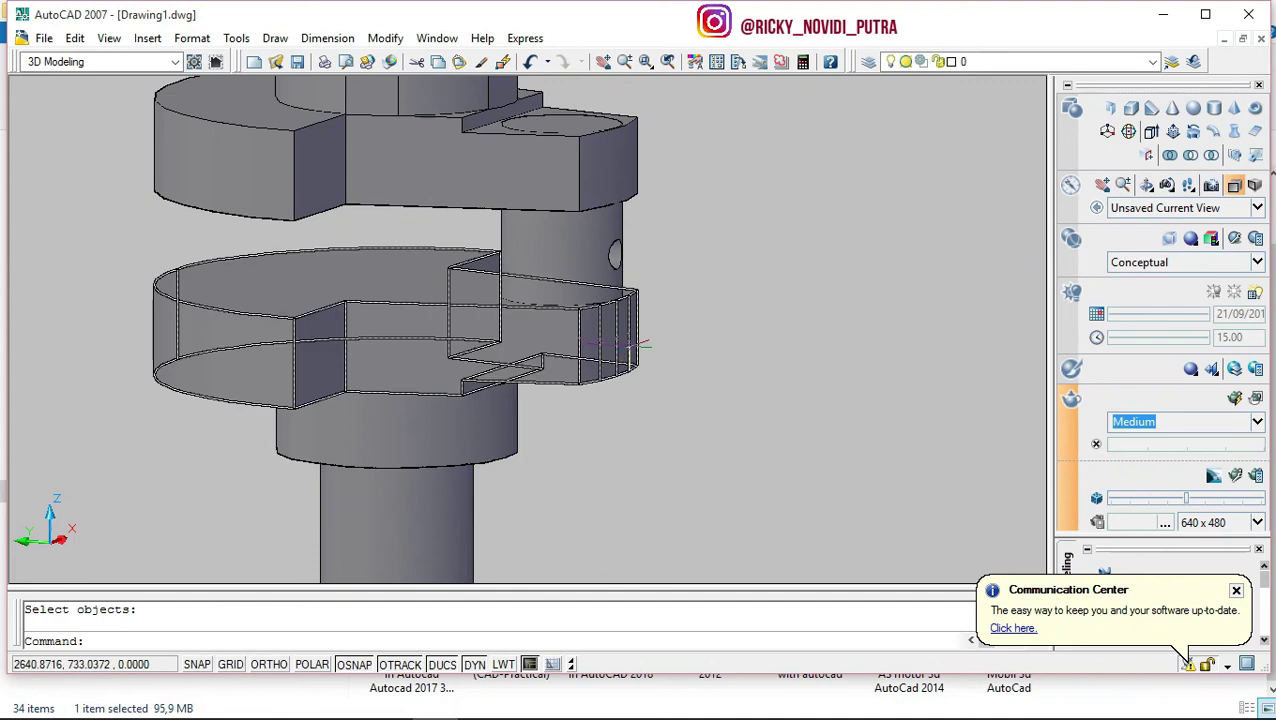
{"action": "middle_click_drag", "start_coordinate": [600, 330], "coordinate": [640, 343], "text": "shift"}
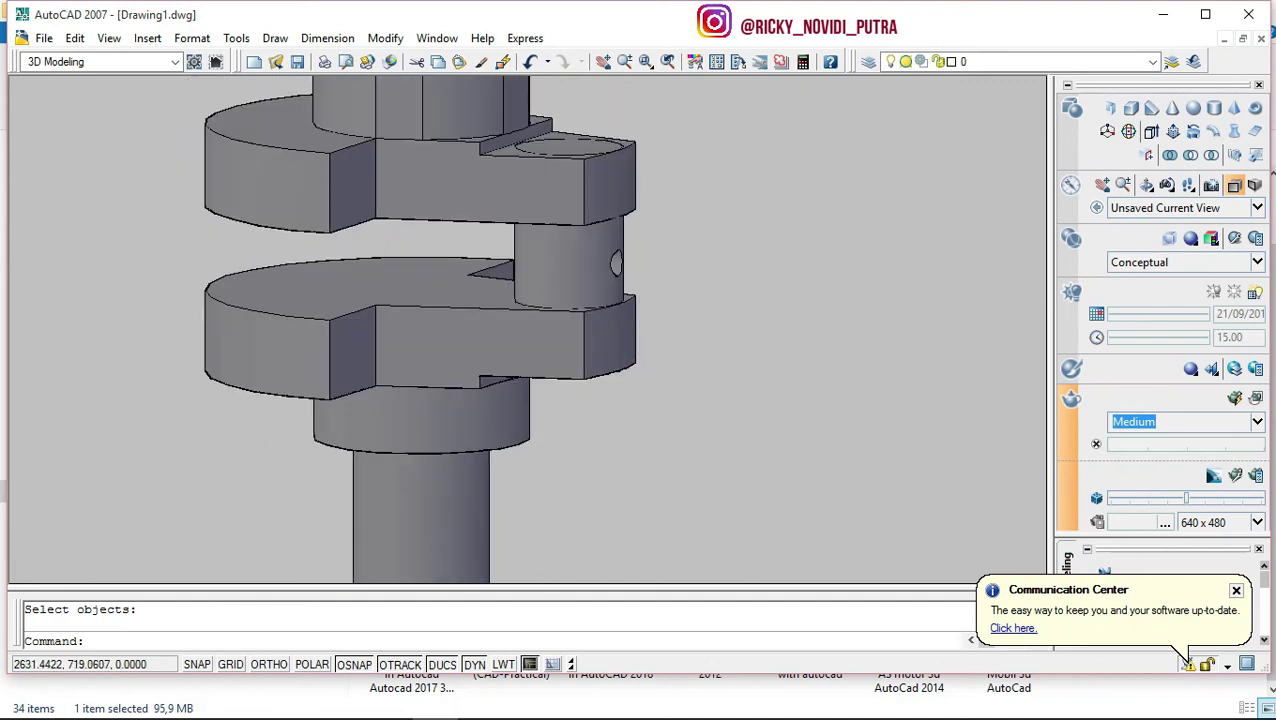
{"action": "scroll", "coordinate": [643, 324], "scroll_direction": "down", "scroll_amount": 2}
{"action": "left_click", "coordinate": [914, 578]}
{"action": "middle_click_drag", "start_coordinate": [932, 512], "coordinate": [938, 433]}
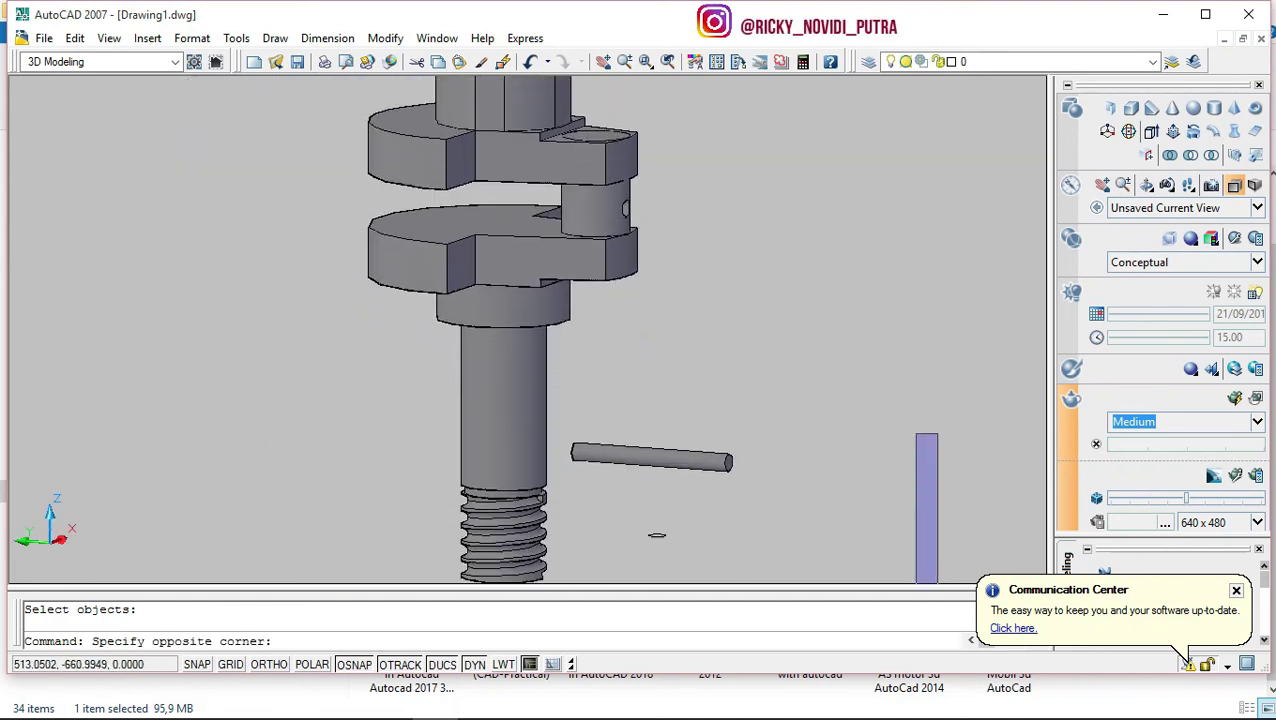
Copy the loose pin into the lower collar's centre below the lower crank web.
{"action": "left_click", "coordinate": [917, 464]}
{"action": "scroll", "coordinate": [575, 160], "scroll_direction": "up", "scroll_amount": 3}
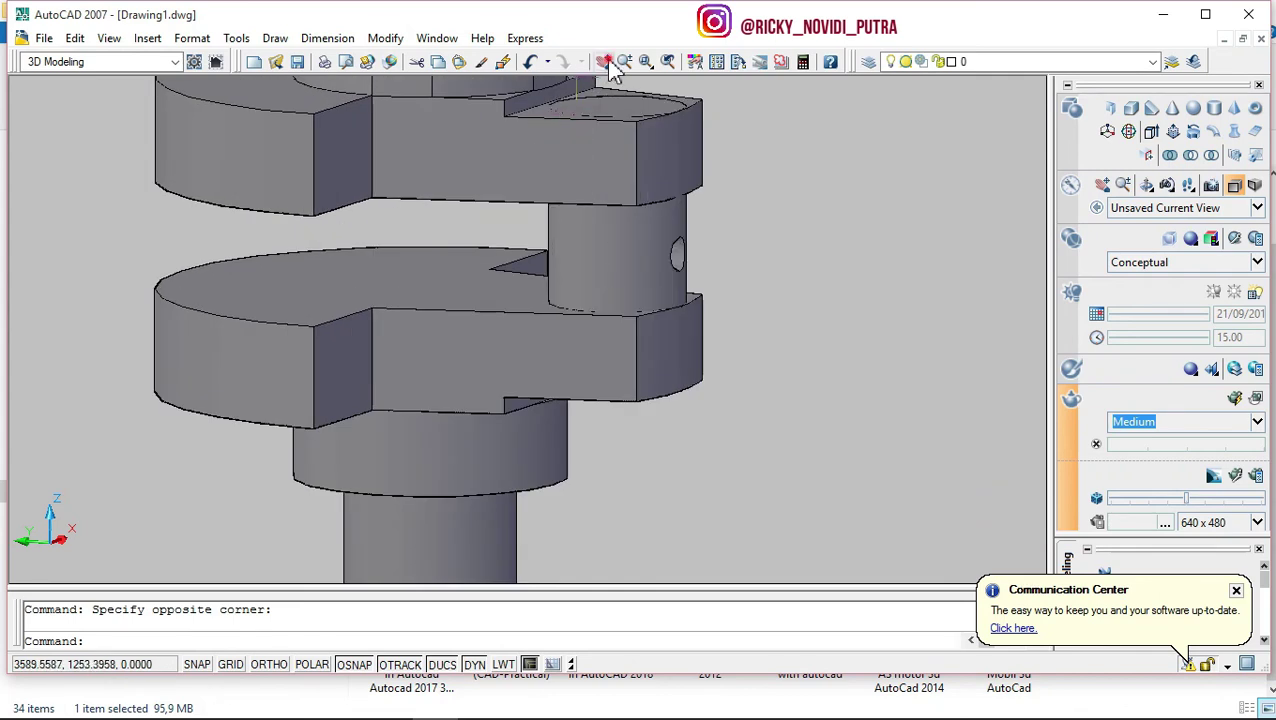
{"action": "left_click", "coordinate": [604, 62]}
{"action": "left_click_drag", "start_coordinate": [612, 276], "coordinate": [484, 63]}
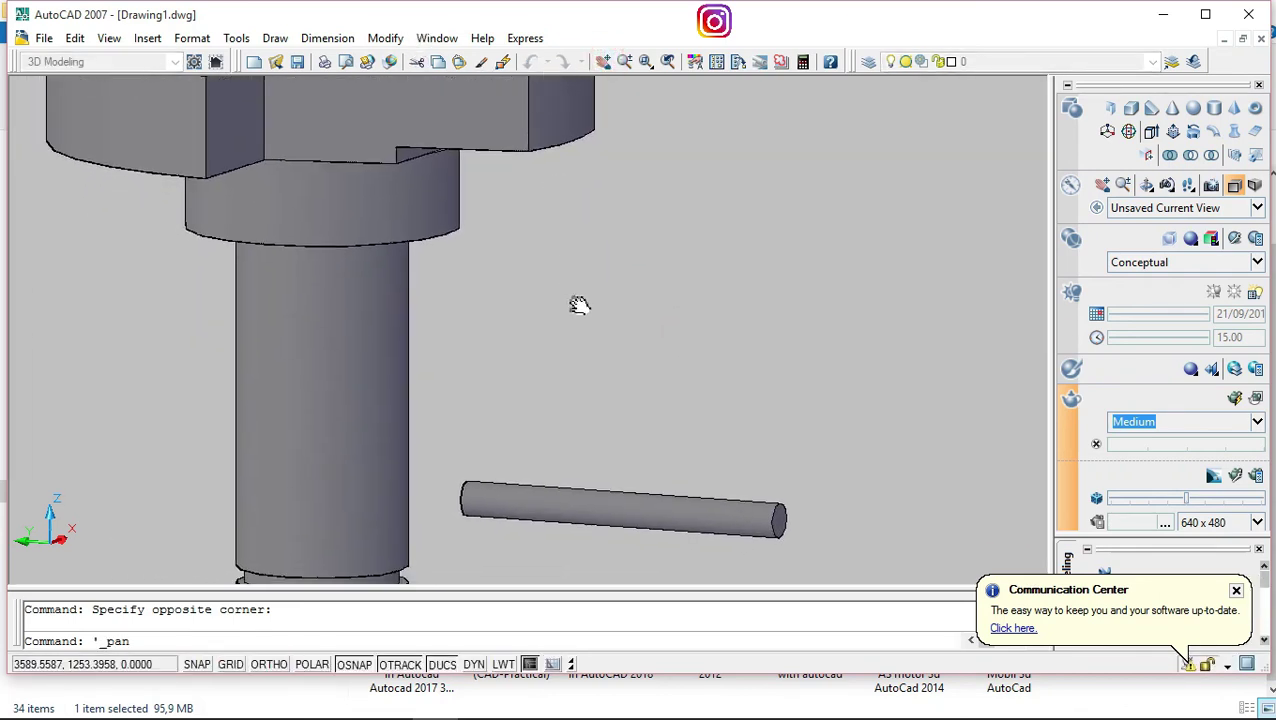
{"action": "key", "text": "Escape"}
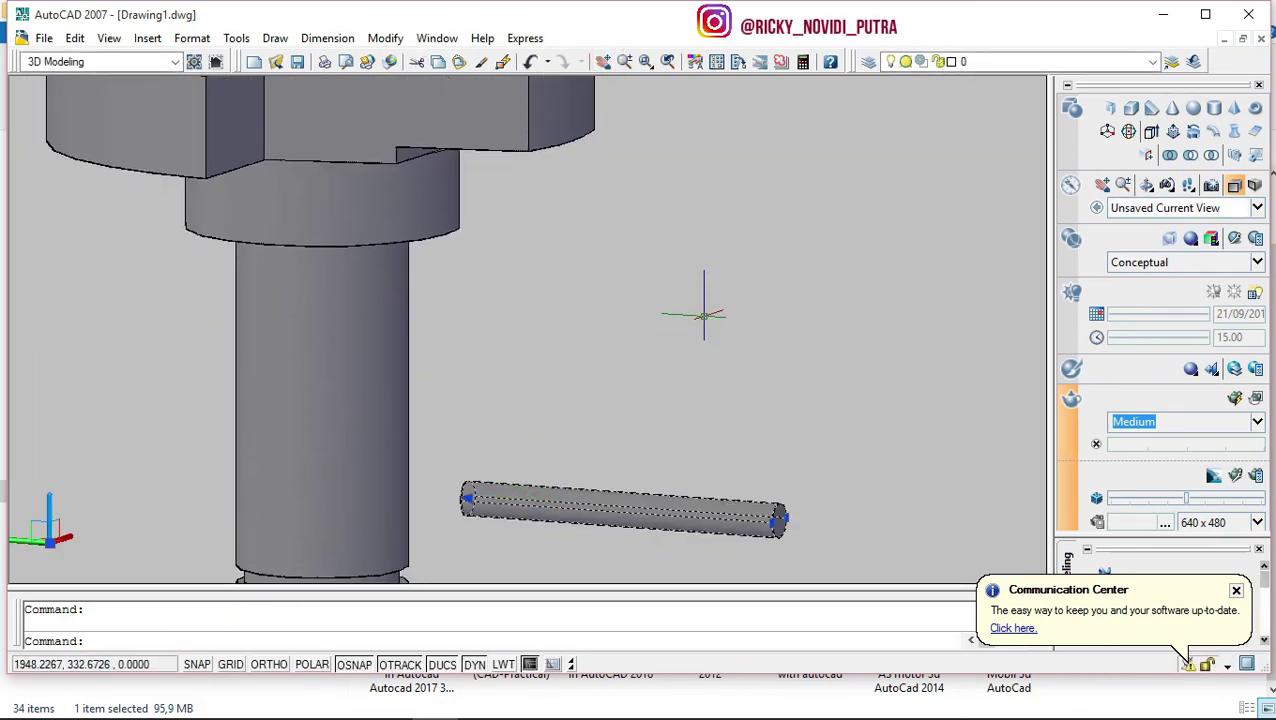
{"action": "type", "text": "co"}
{"action": "key", "text": "Return"}
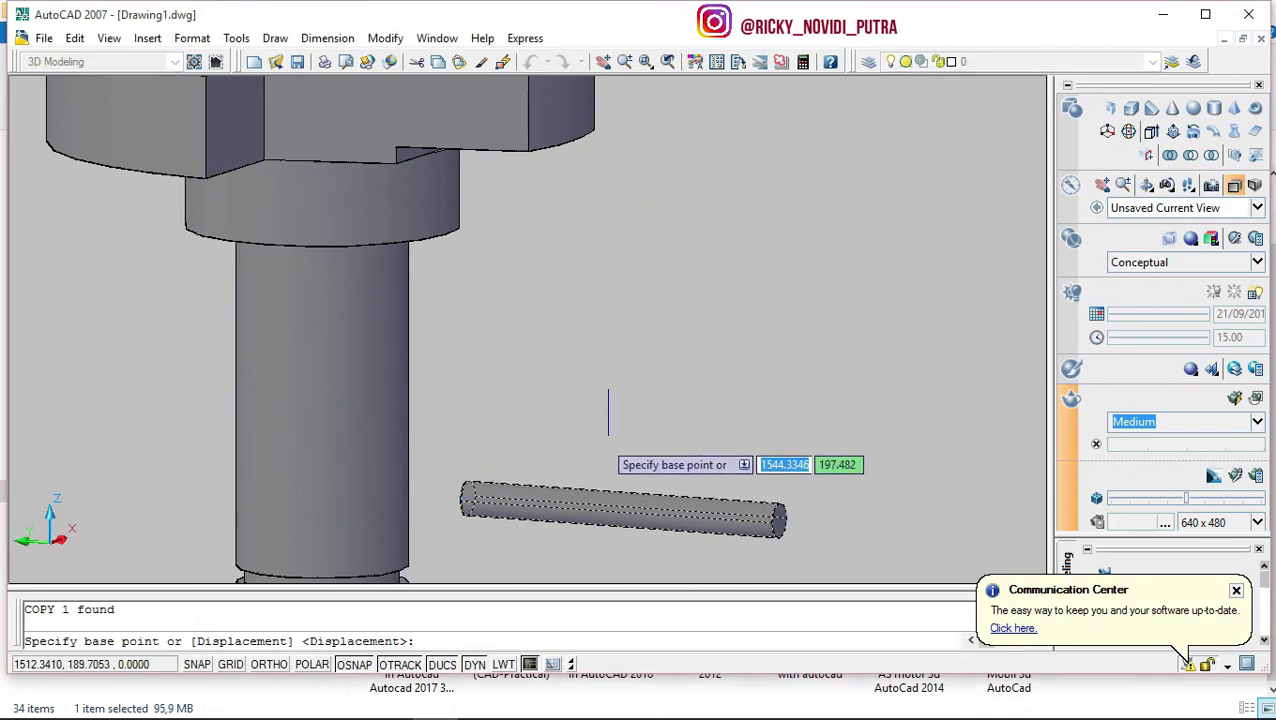
{"action": "left_click", "coordinate": [476, 496]}
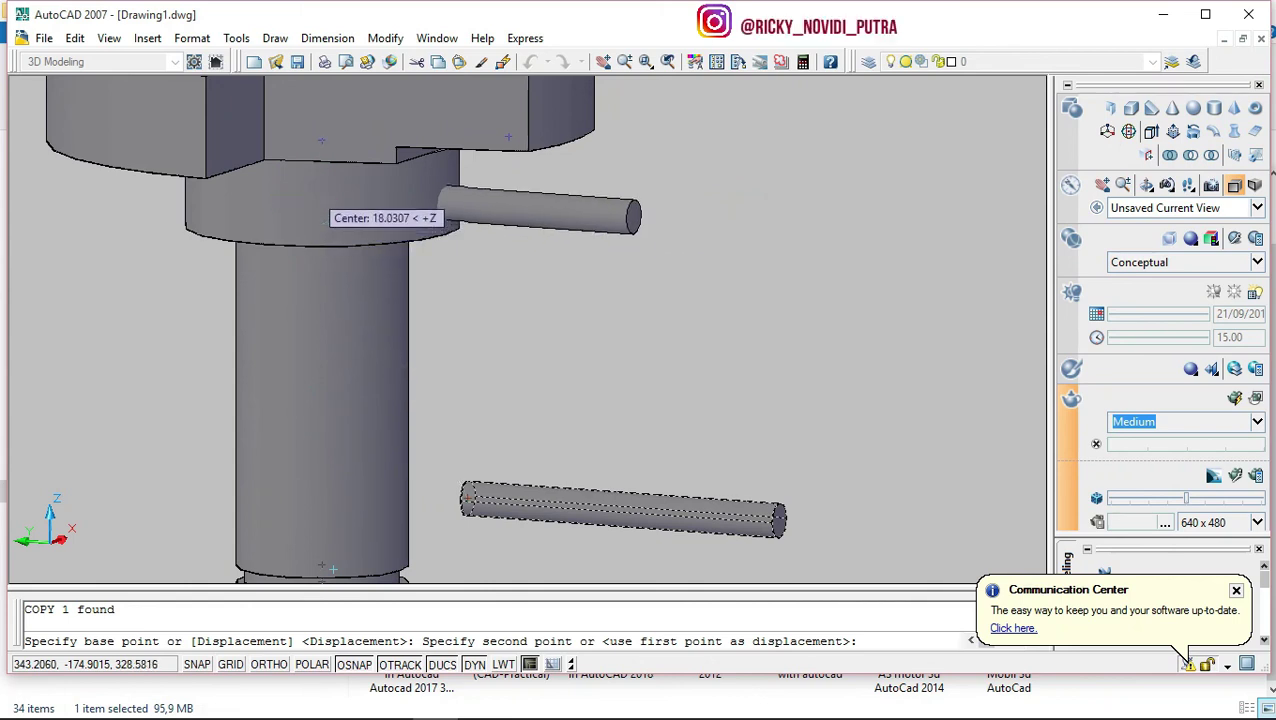
{"action": "left_click", "coordinate": [320, 182]}
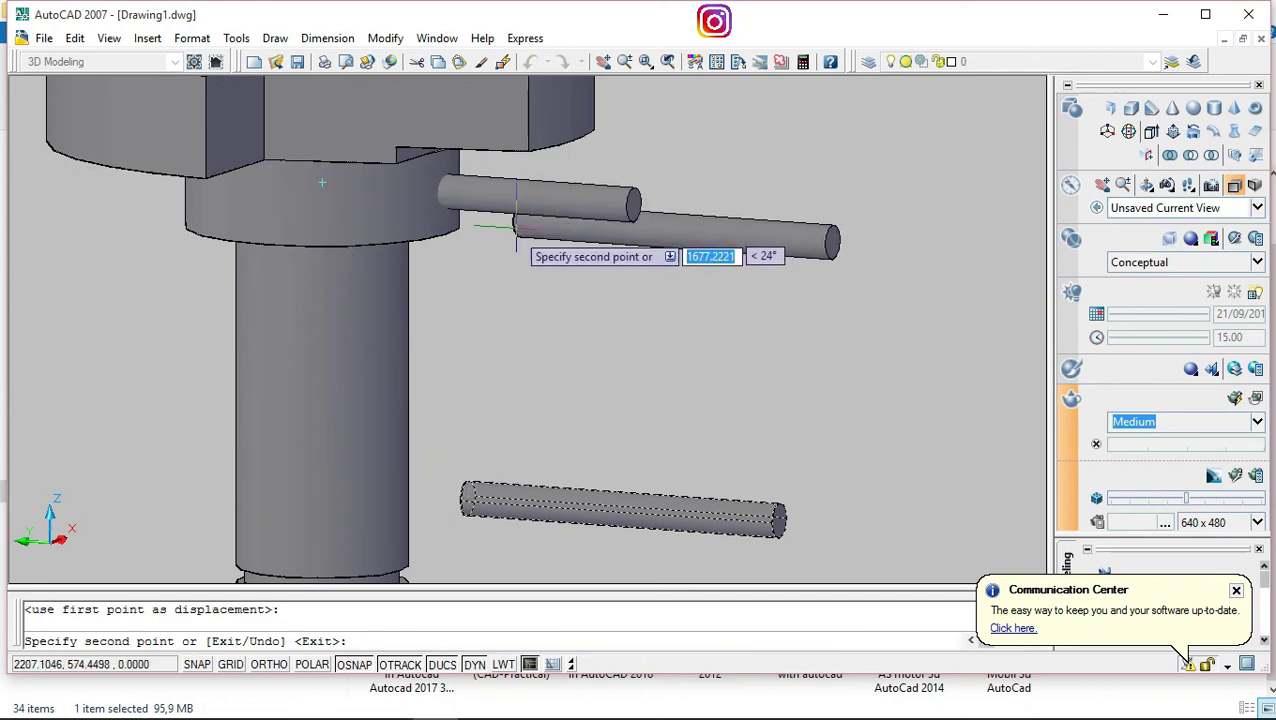
{"action": "key", "text": "Escape"}
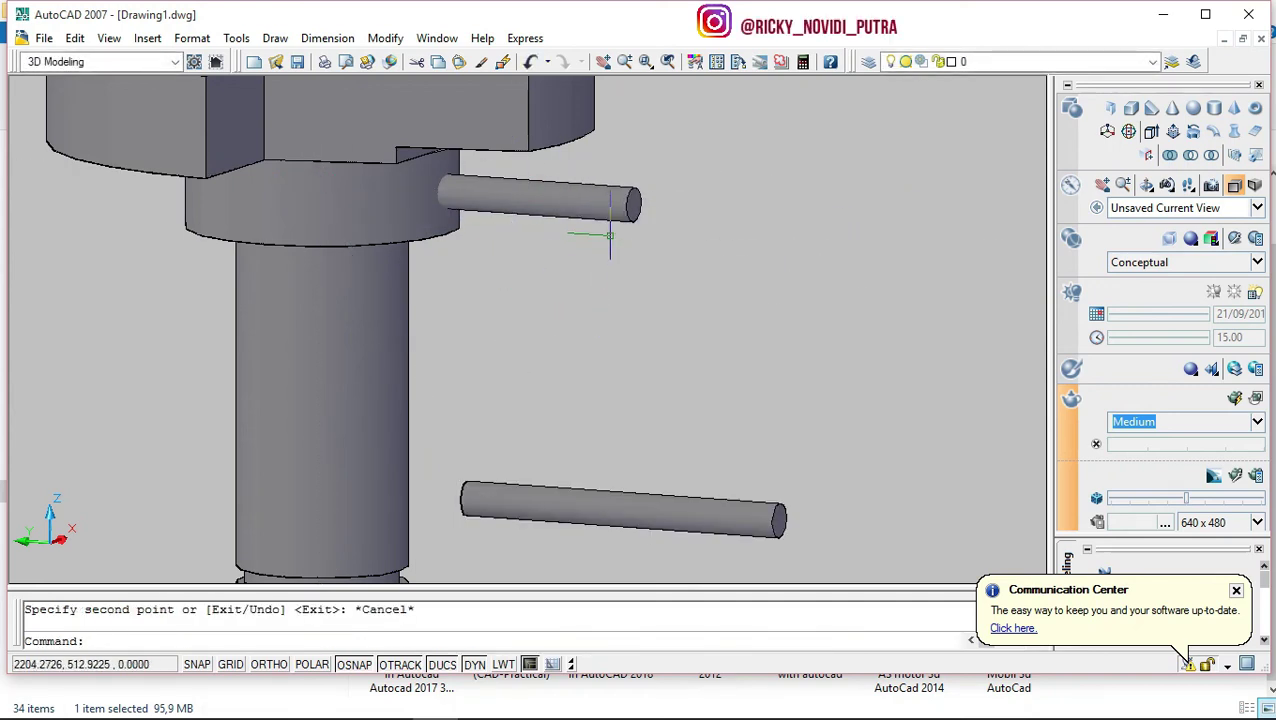
Delete the leftover loose pin.
{"action": "scroll", "coordinate": [755, 333], "scroll_direction": "down", "scroll_amount": 3}
{"action": "scroll", "coordinate": [758, 373], "scroll_direction": "down", "scroll_amount": 2}
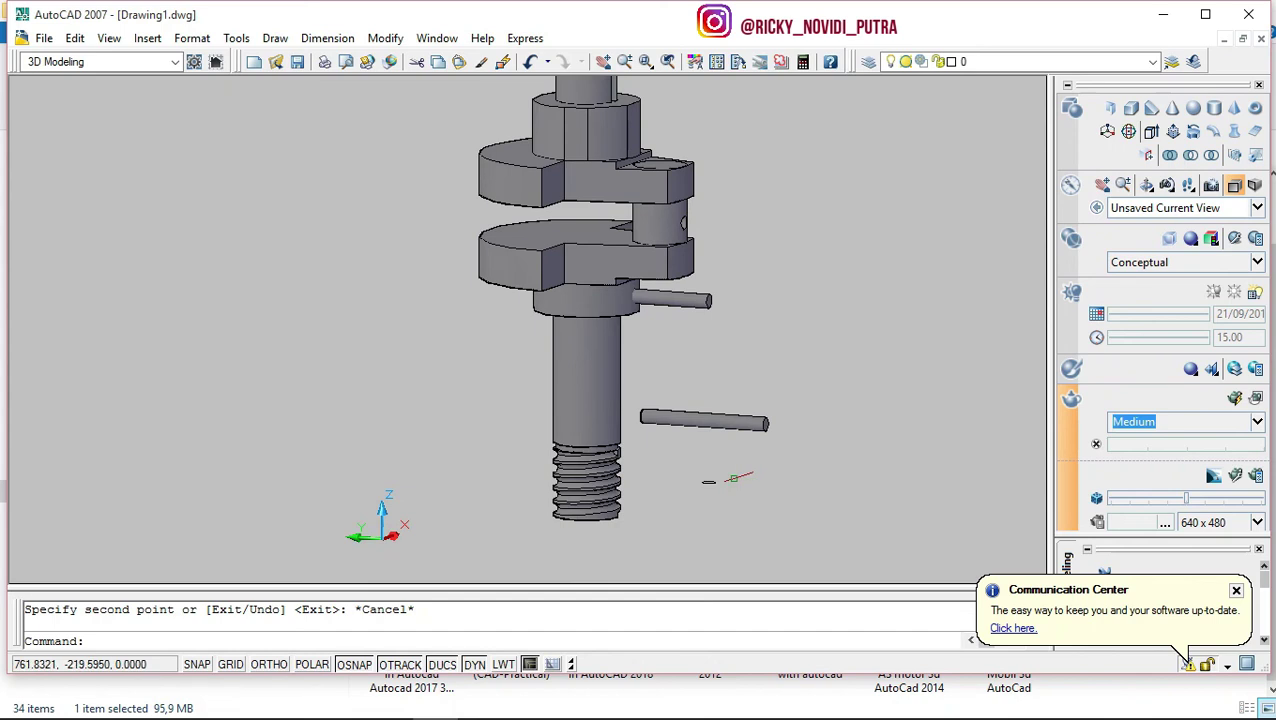
{"action": "left_click", "coordinate": [716, 416]}
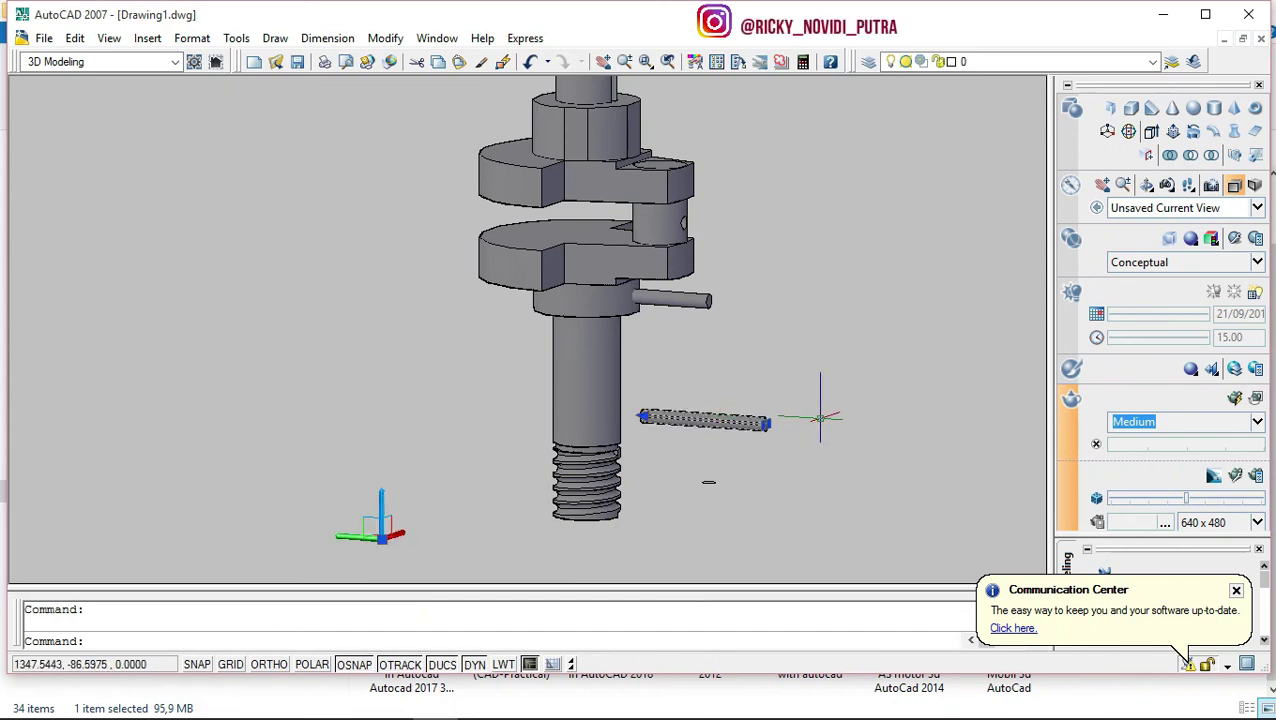
{"action": "key", "text": "Delete"}
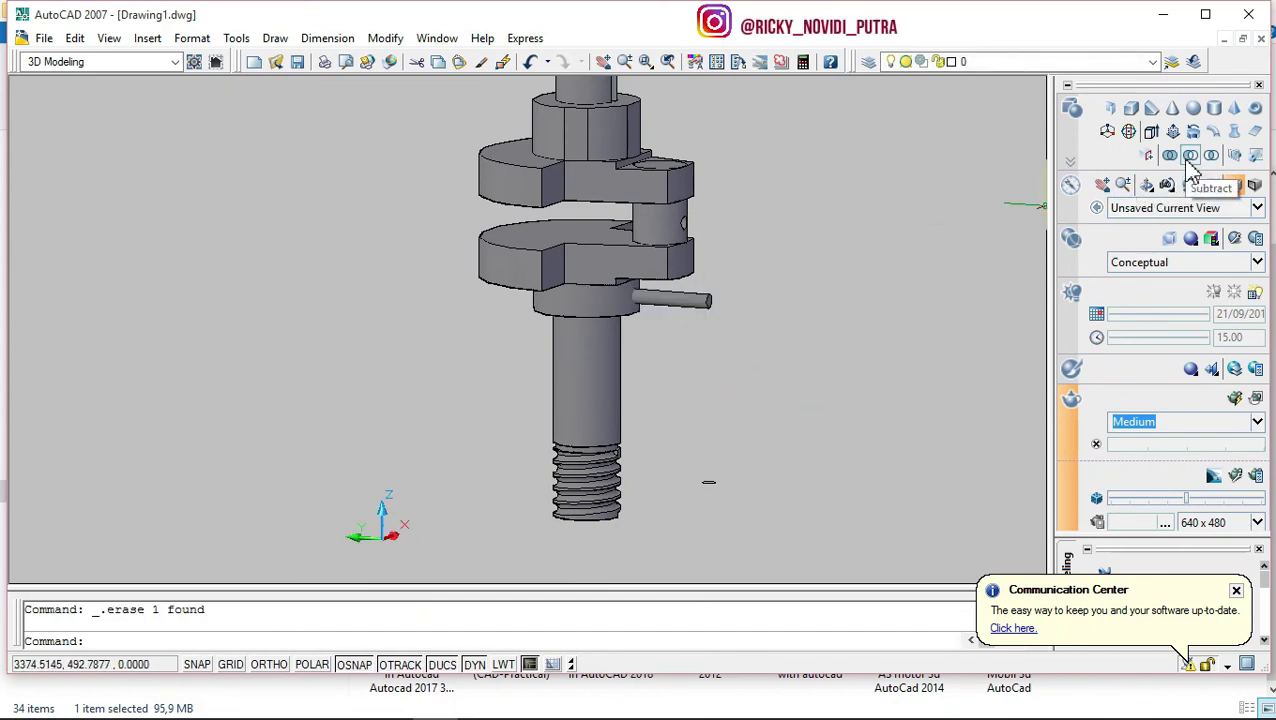
Subtract the pin from the lower collar, leaving a pin hole.
{"action": "left_click", "coordinate": [1190, 156]}
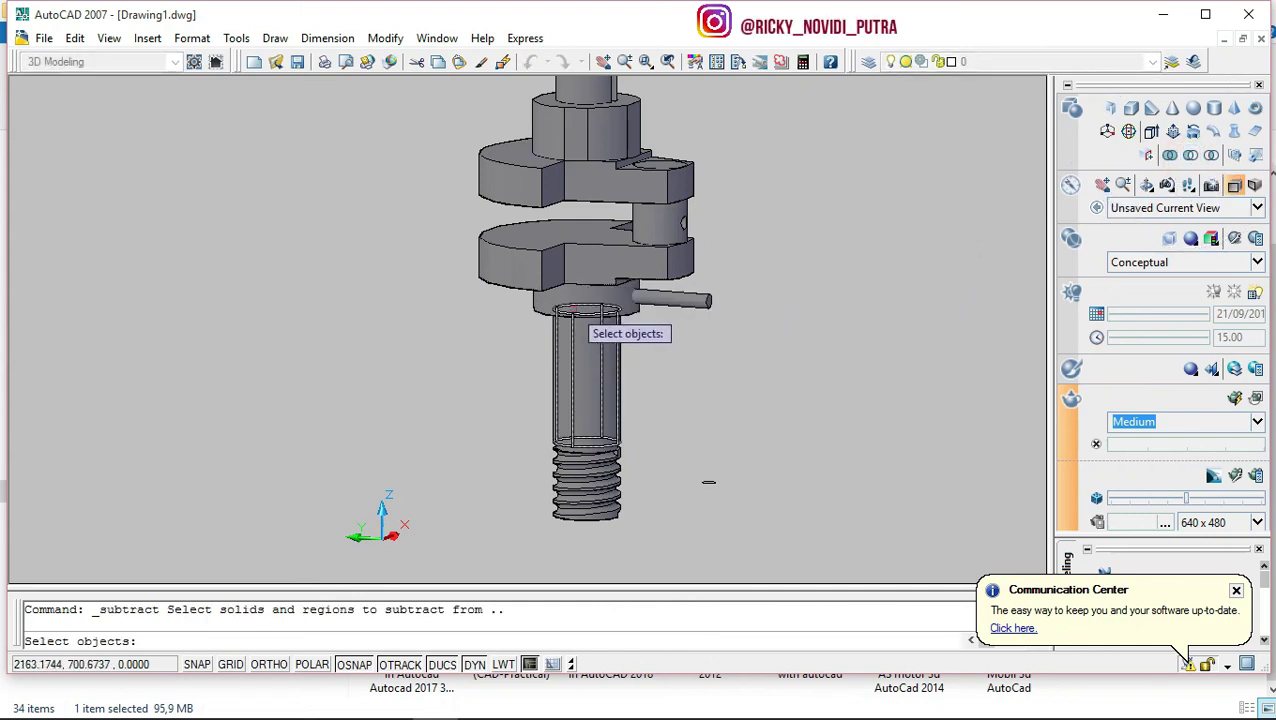
{"action": "left_click", "coordinate": [558, 304]}
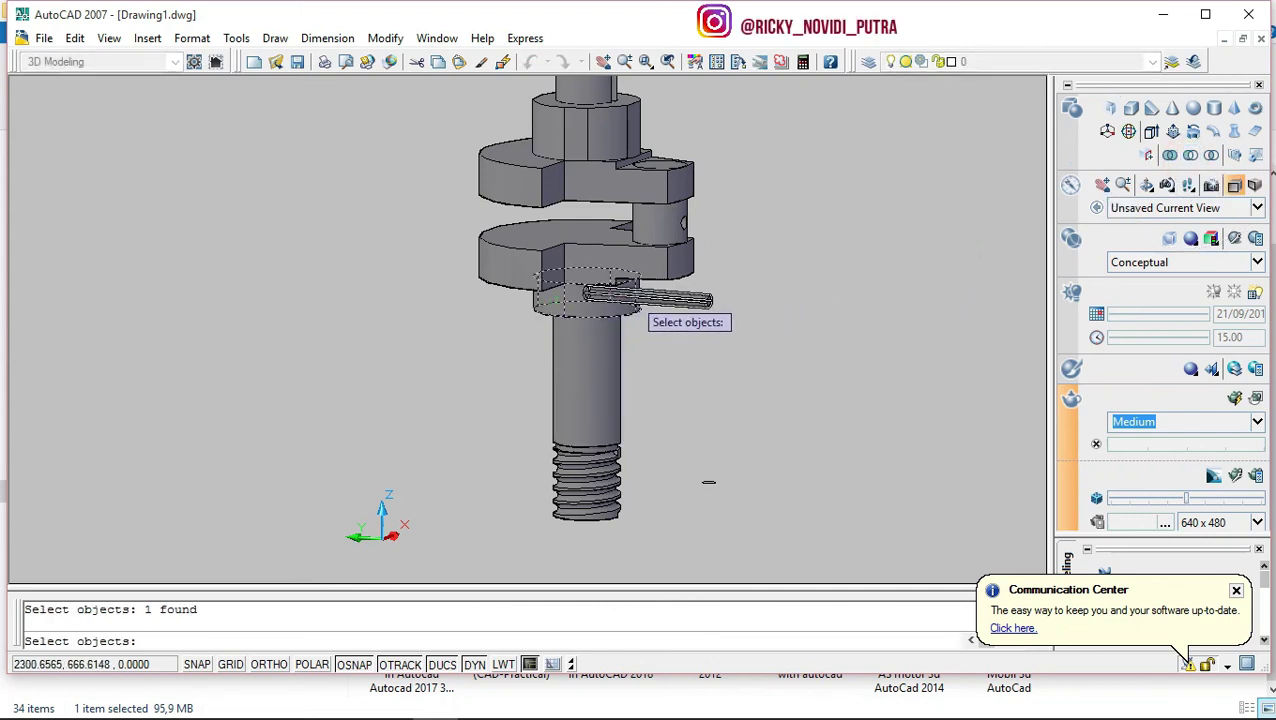
{"action": "key", "text": "Return"}
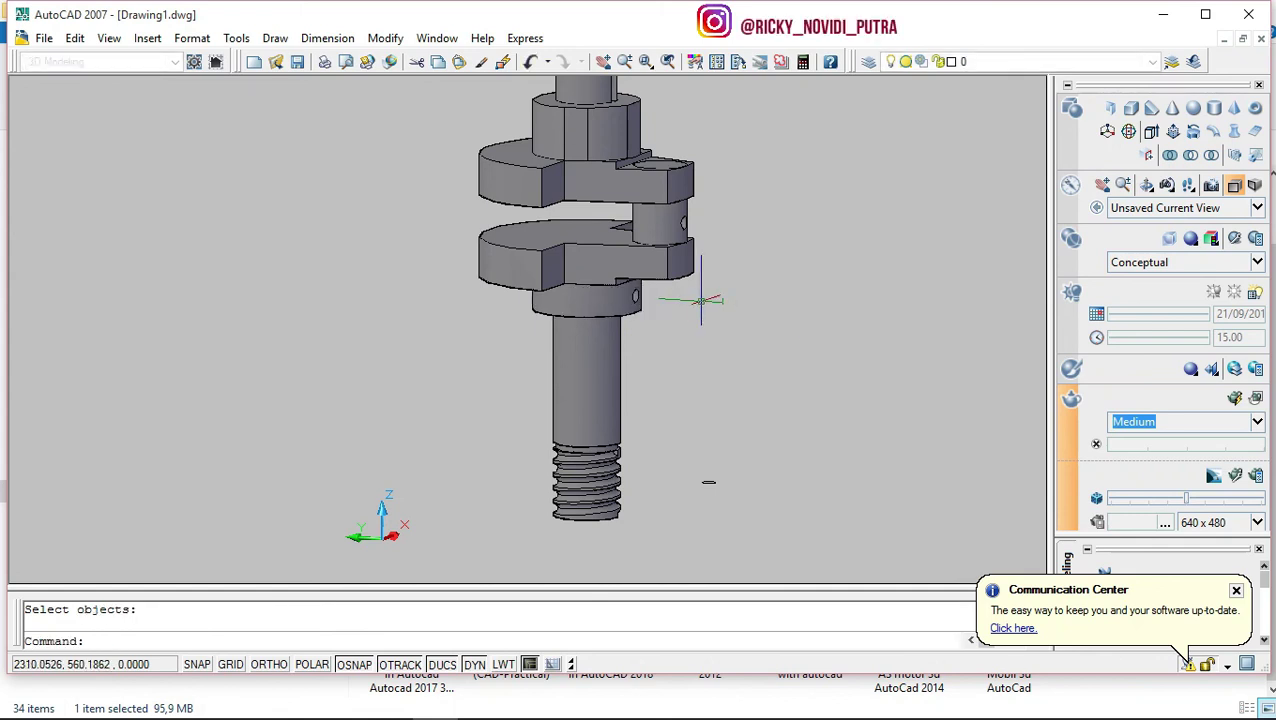
{"action": "scroll", "coordinate": [752, 300], "scroll_direction": "up", "scroll_amount": 1}
{"action": "scroll", "coordinate": [757, 298], "scroll_direction": "down", "scroll_amount": 2}
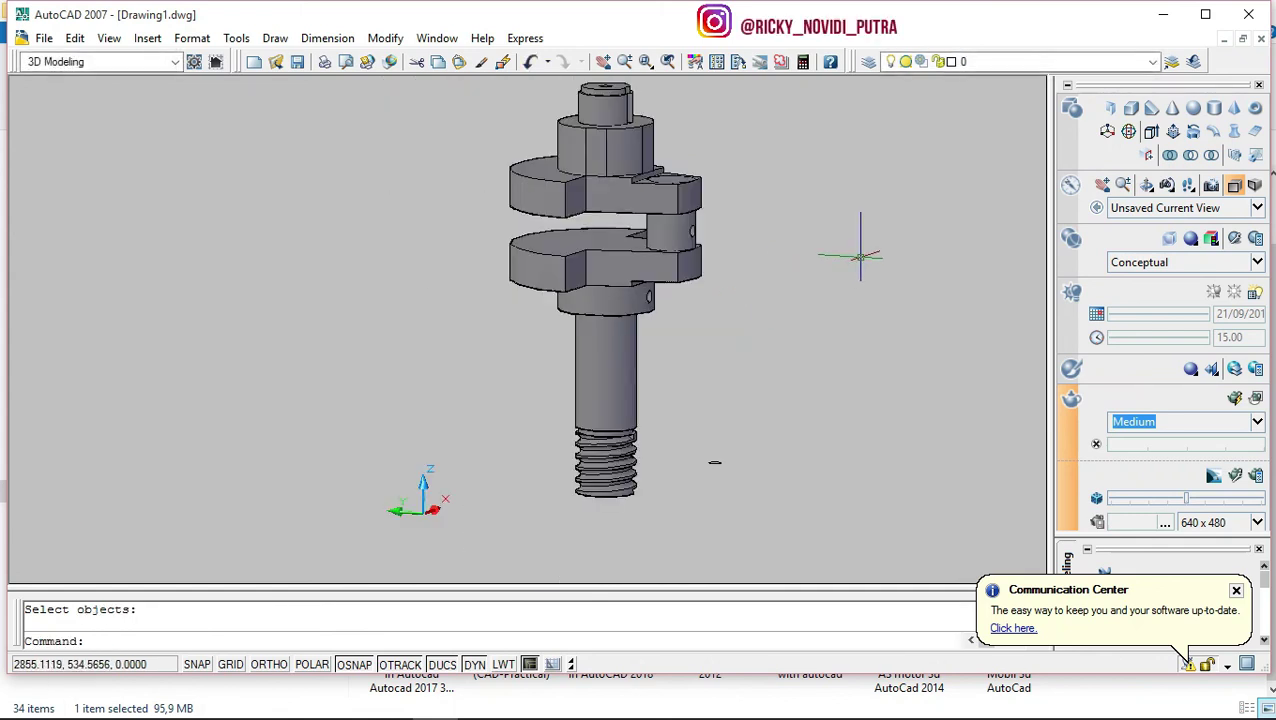
Drag a selection window across the crankshaft, then open the Layer Properties Manager.
{"action": "left_click", "coordinate": [859, 256]}
{"action": "middle_click_drag", "start_coordinate": [995, 210], "coordinate": [995, 246]}
{"action": "left_click", "coordinate": [941, 236]}
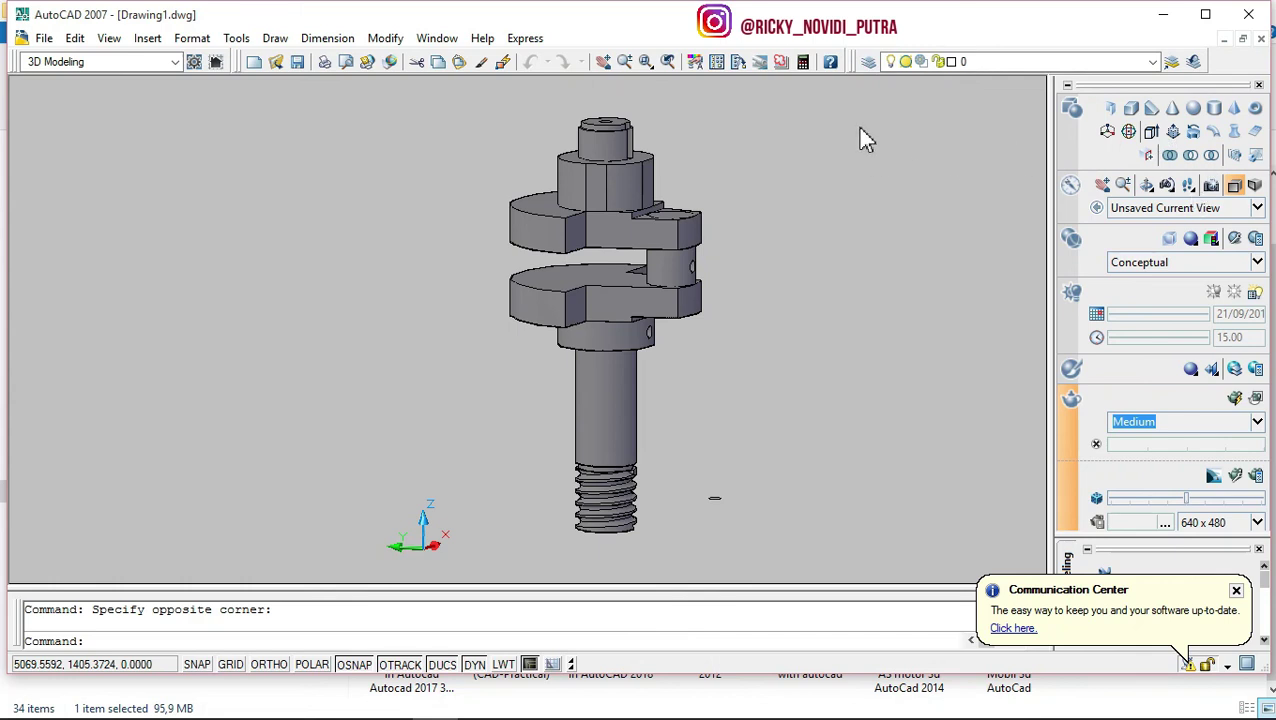
{"action": "left_click", "coordinate": [868, 61]}
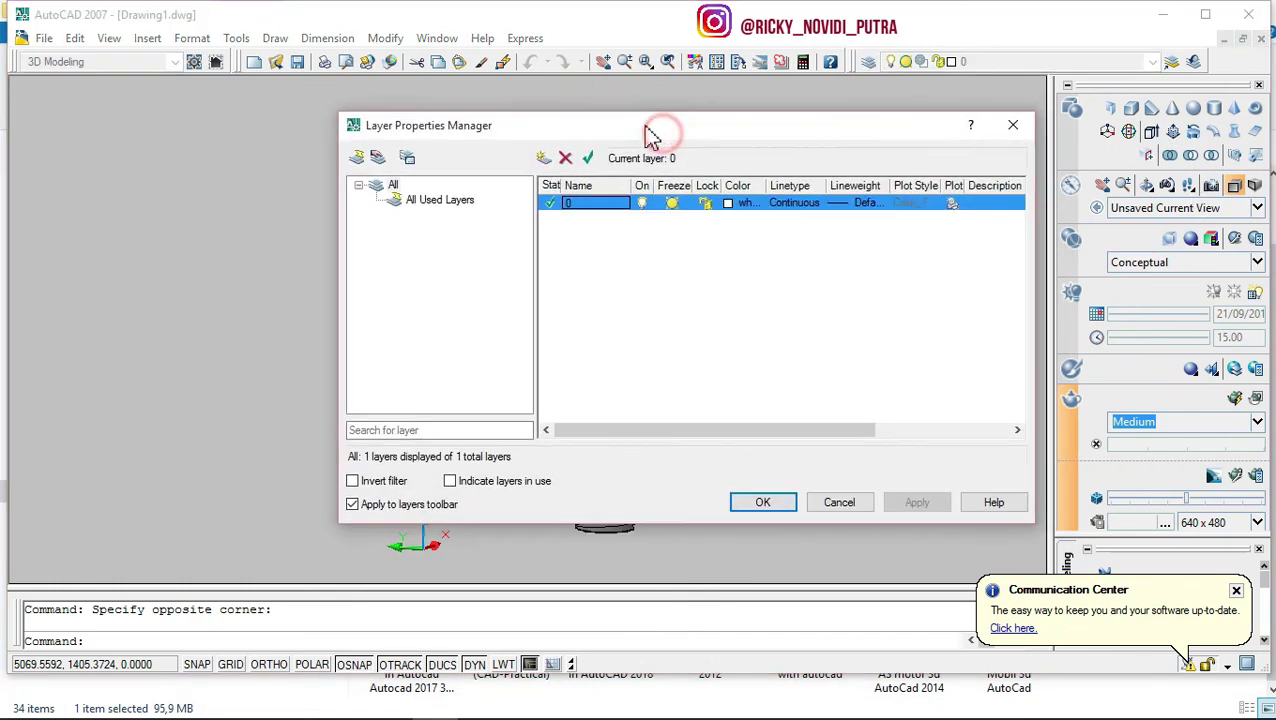
Create three new layers and give Layer1 colour 182.
{"action": "left_click", "coordinate": [541, 157]}
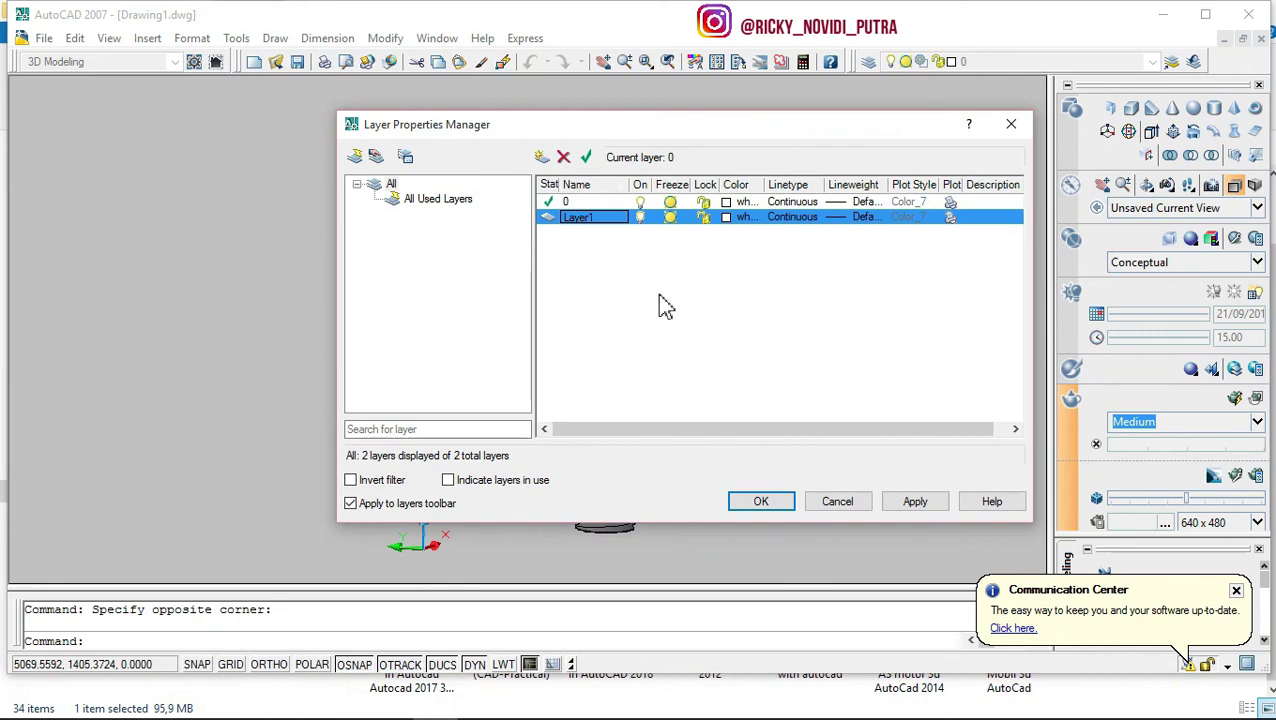
{"action": "left_click", "coordinate": [541, 157]}
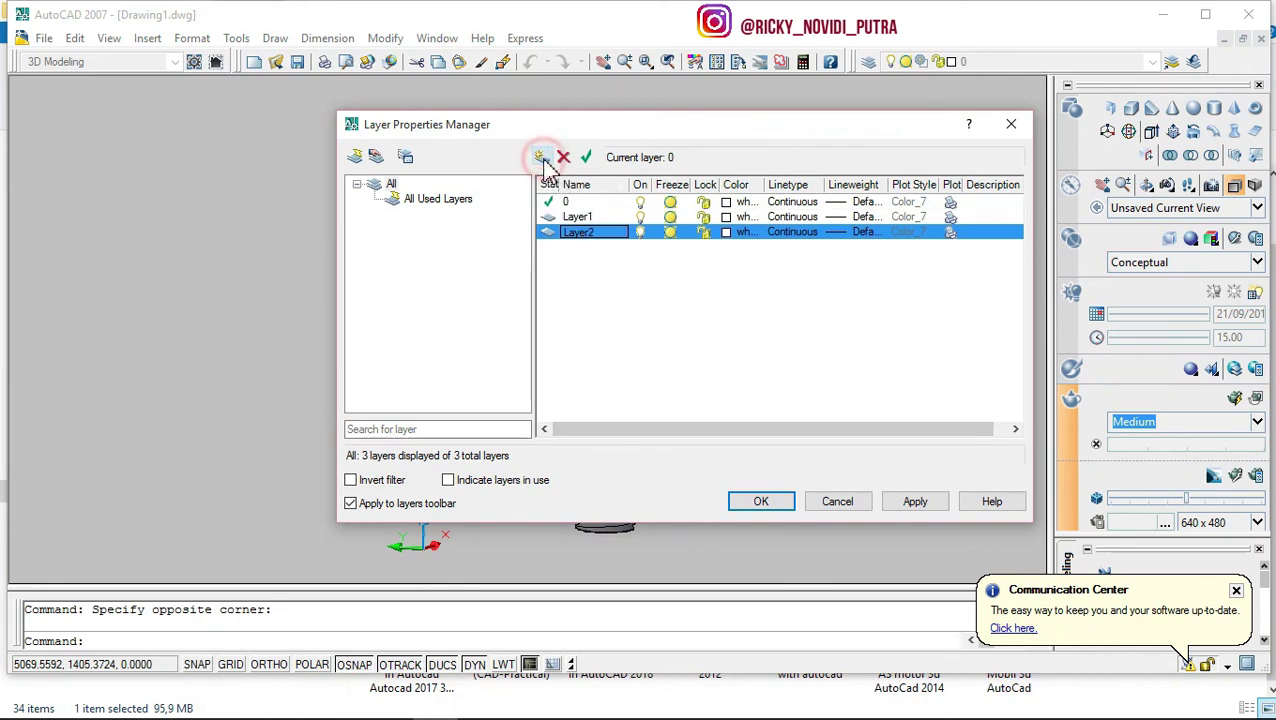
{"action": "left_click", "coordinate": [541, 157]}
{"action": "left_click", "coordinate": [727, 217]}
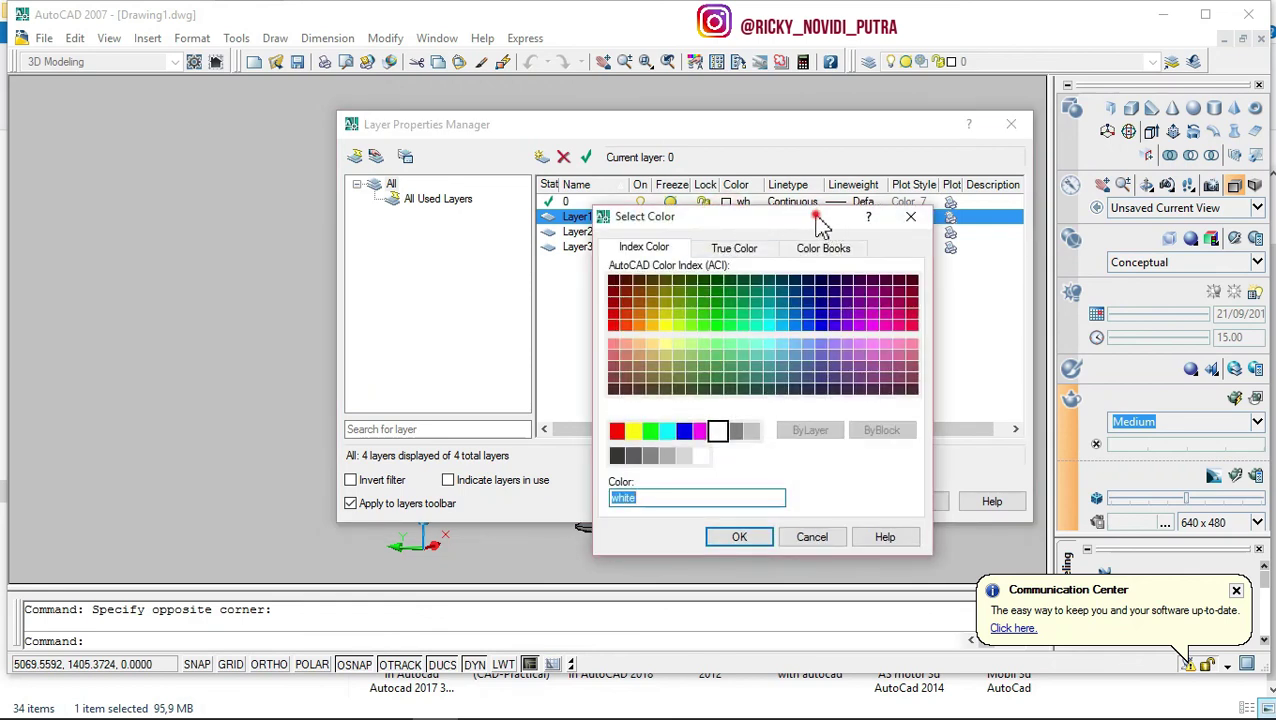
{"action": "left_click_drag", "start_coordinate": [817, 218], "coordinate": [857, 222]}
{"action": "left_click", "coordinate": [873, 305]}
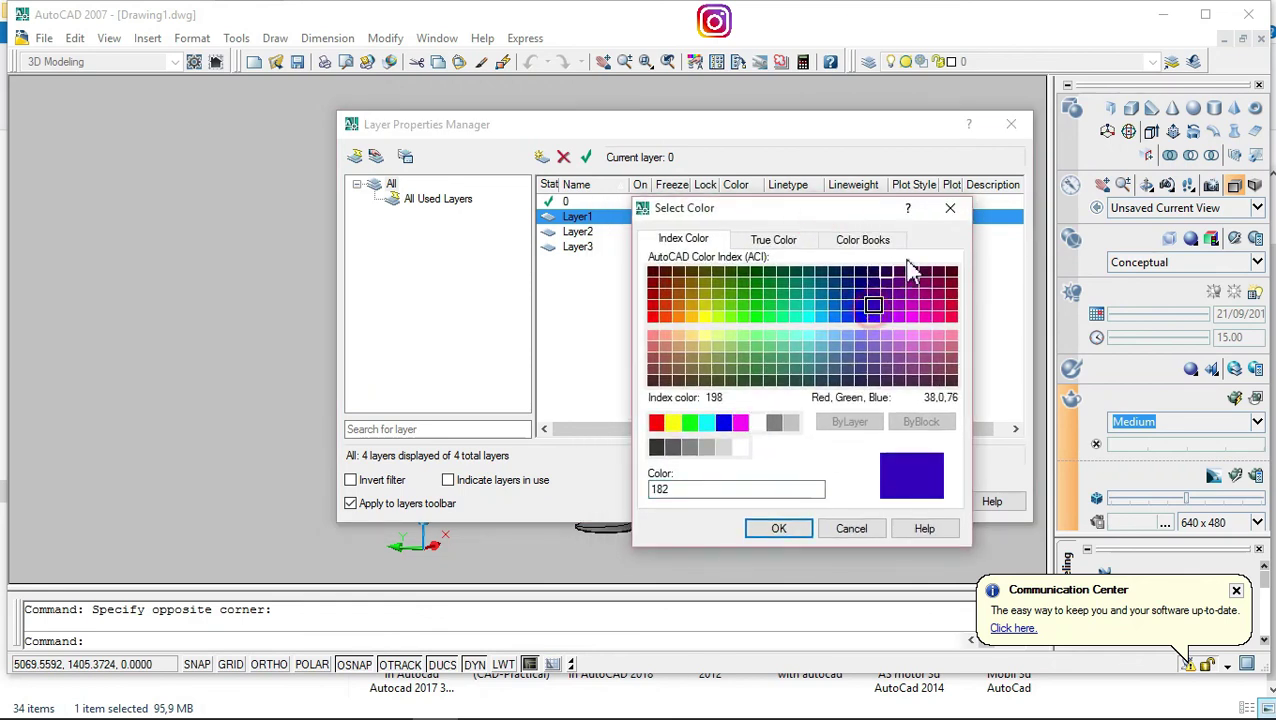
{"action": "left_click", "coordinate": [788, 530]}
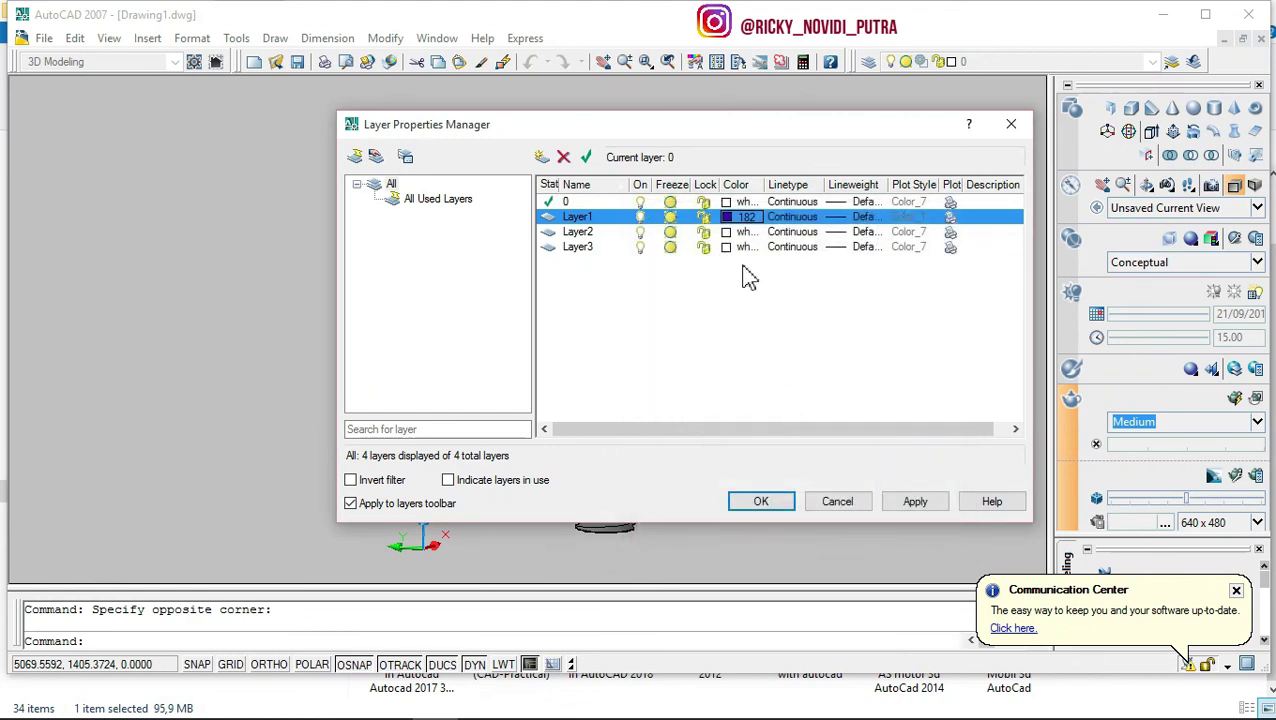
Colour Layer2 yellow 50 and Layer3 red 10, close the manager, and select the crank parts.
{"action": "left_click", "coordinate": [732, 231]}
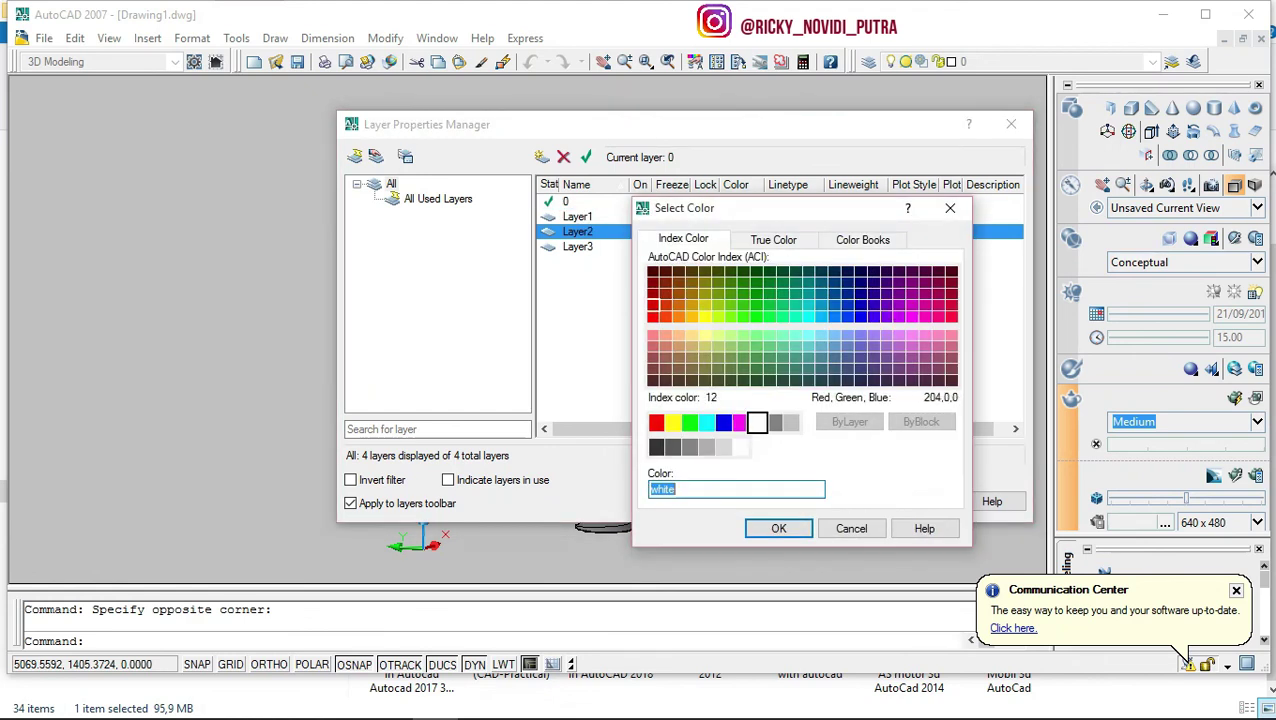
{"action": "left_click", "coordinate": [703, 316]}
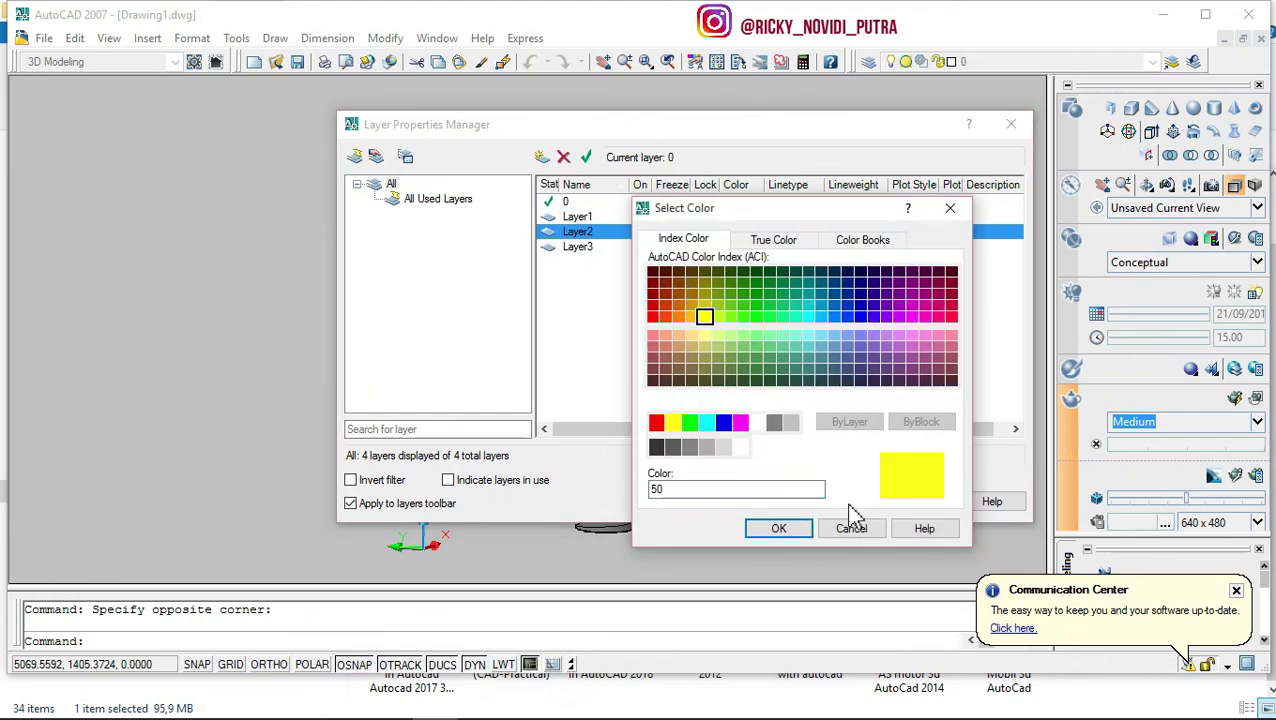
{"action": "left_click", "coordinate": [810, 525]}
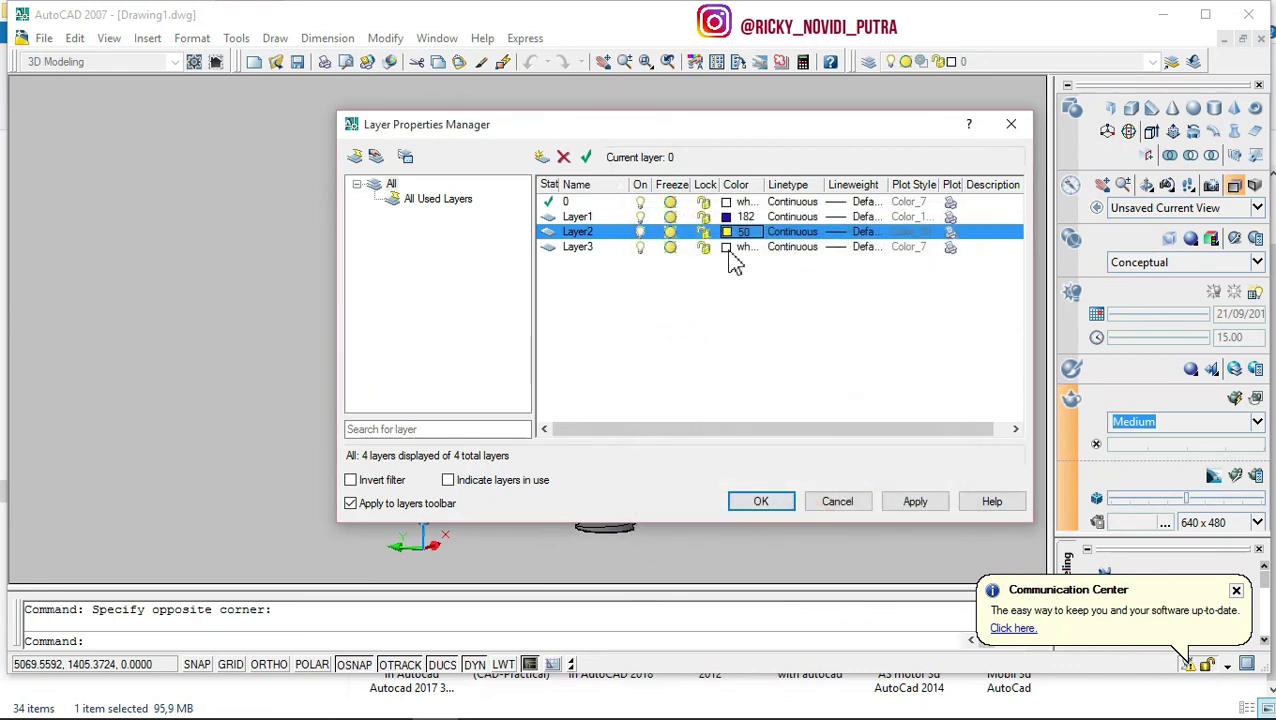
{"action": "left_click", "coordinate": [731, 247]}
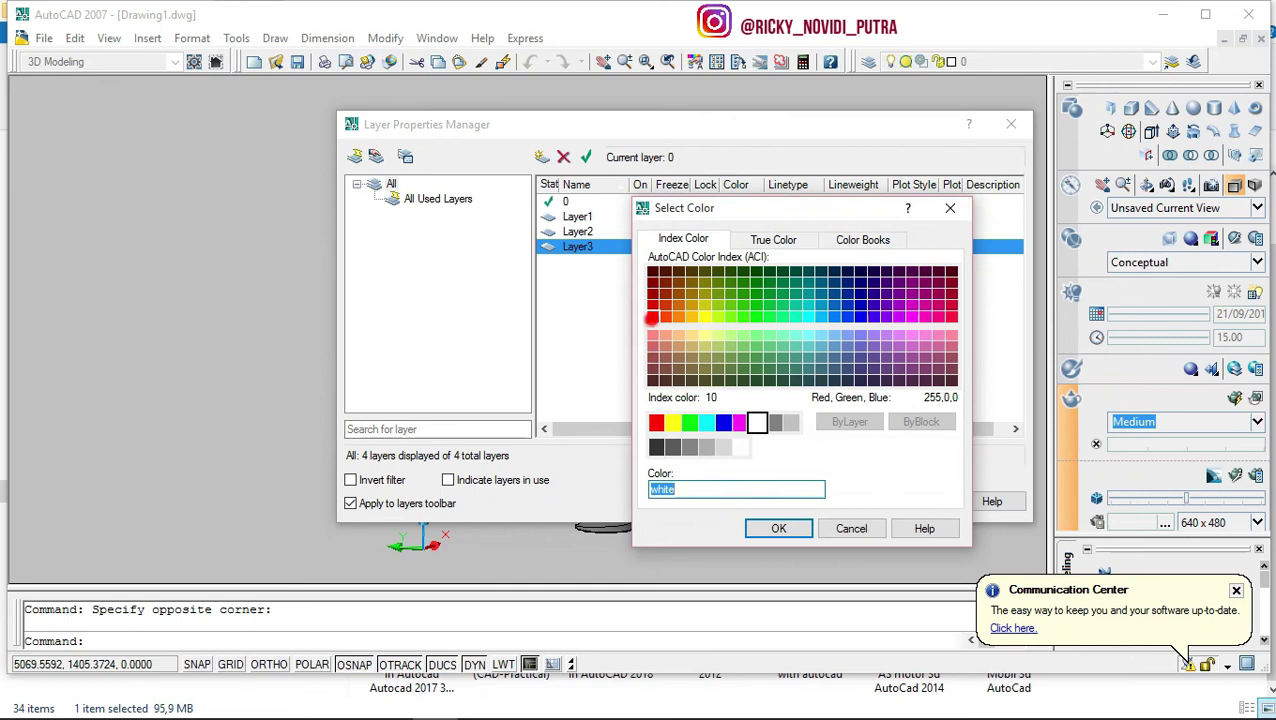
{"action": "left_click", "coordinate": [652, 317]}
{"action": "left_click", "coordinate": [779, 530]}
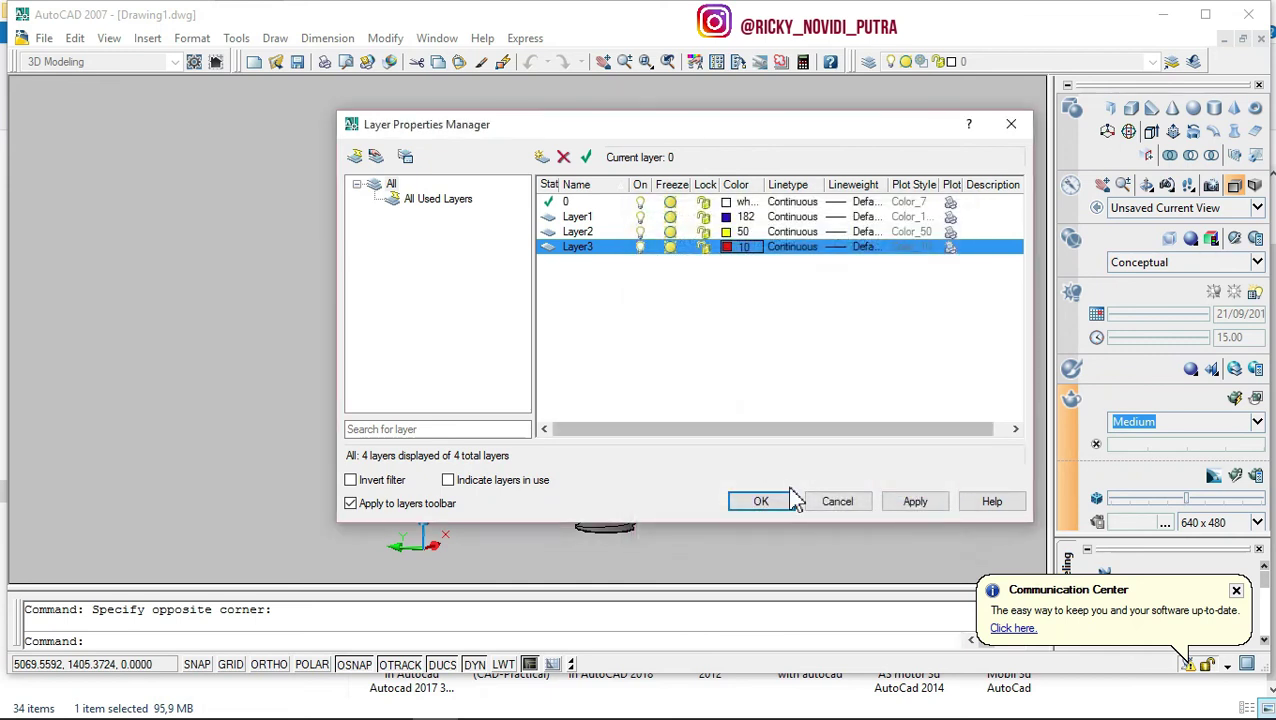
{"action": "left_click", "coordinate": [761, 502]}
{"action": "left_click", "coordinate": [1153, 62]}
{"action": "left_click", "coordinate": [1001, 97]}
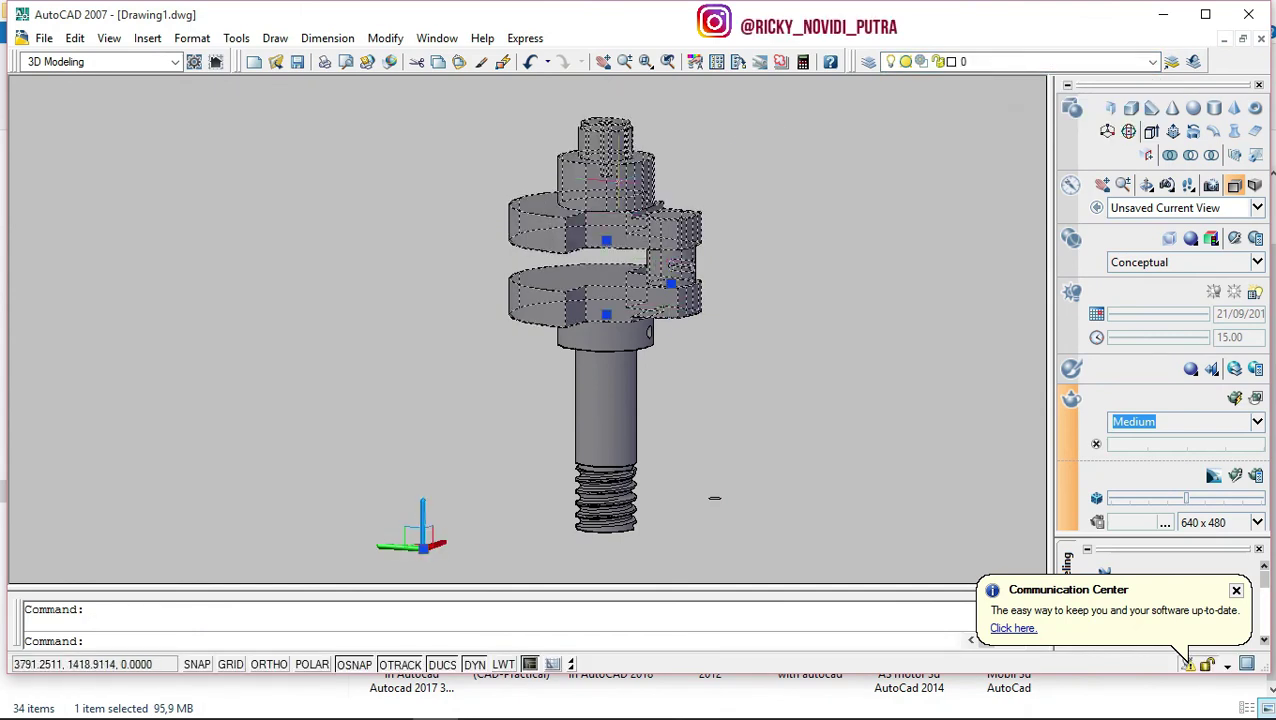
Move the crank parts onto Layer1 and the plain shaft onto Layer2.
{"action": "left_click", "coordinate": [1010, 62]}
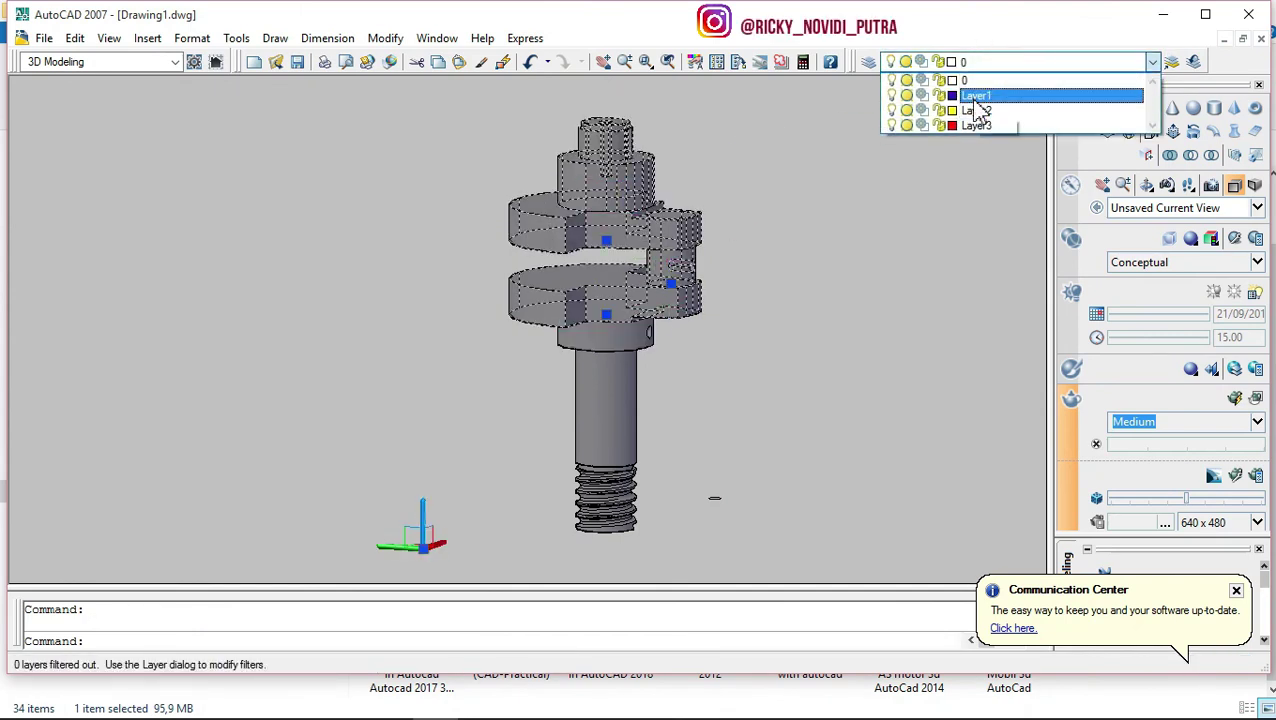
{"action": "left_click", "coordinate": [1001, 97]}
{"action": "key", "text": "Escape"}
{"action": "left_click", "coordinate": [622, 399]}
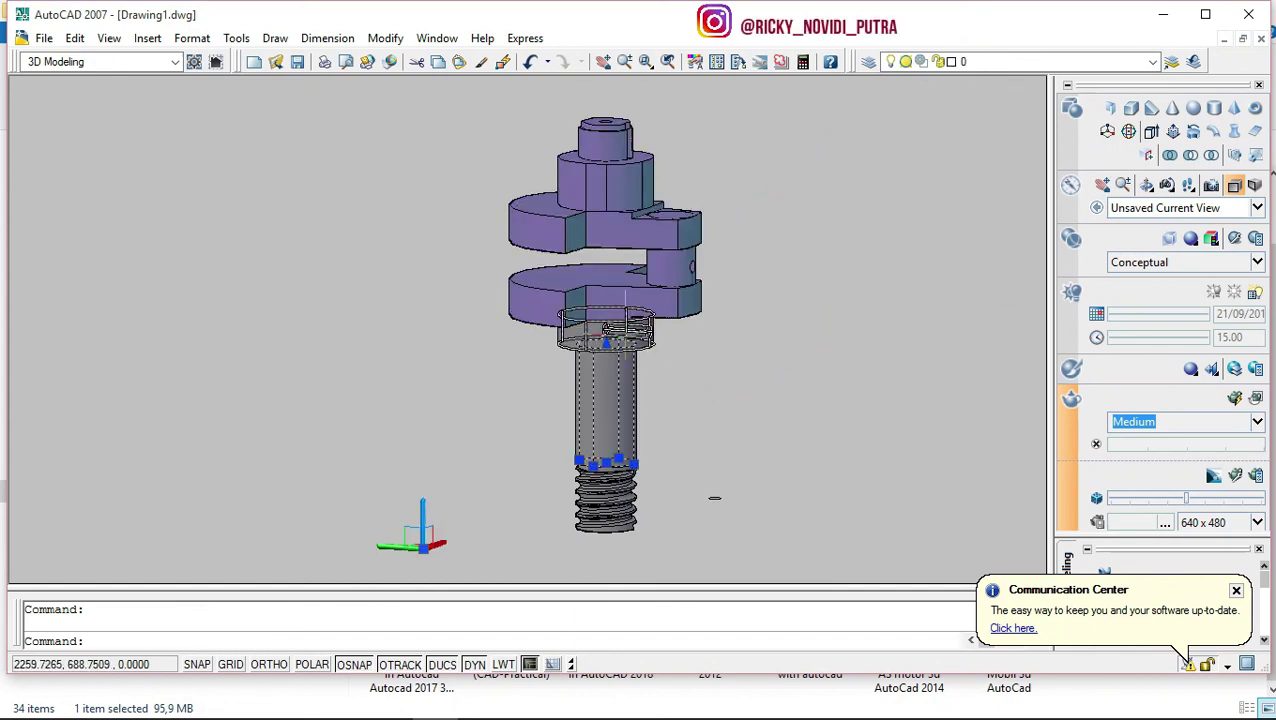
{"action": "left_click", "coordinate": [1138, 63]}
{"action": "left_click", "coordinate": [990, 110]}
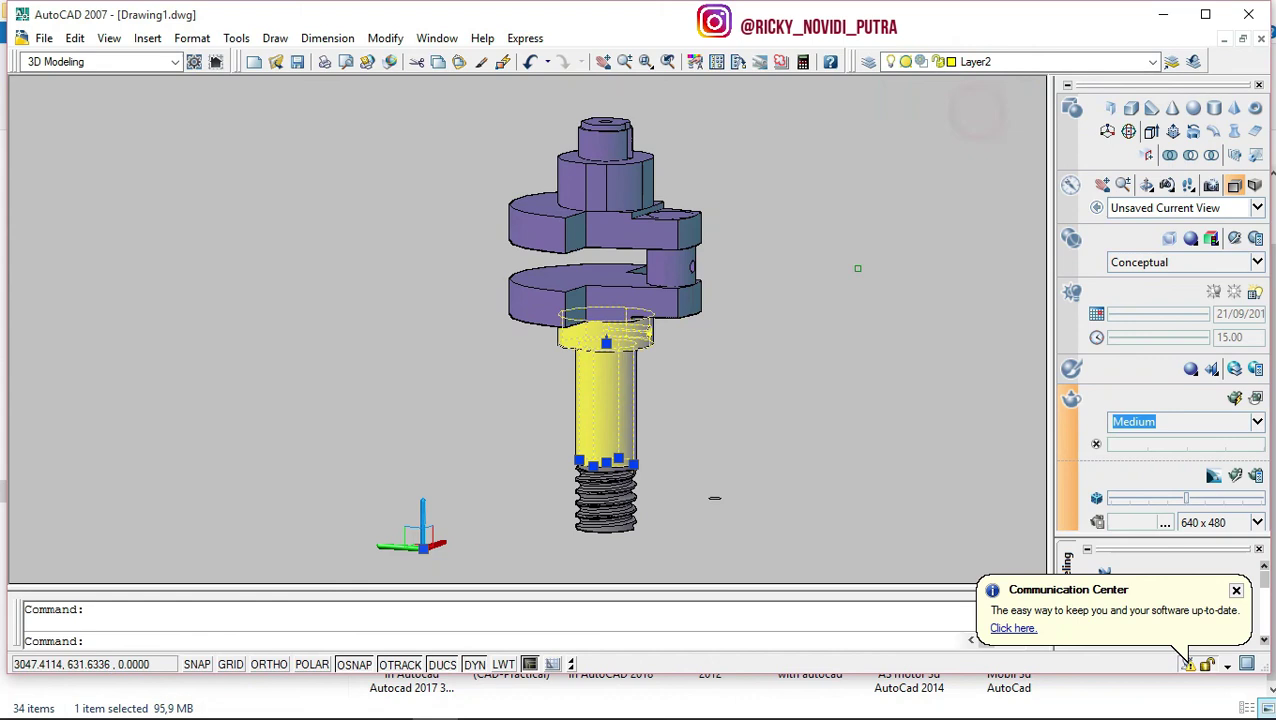
{"action": "key", "text": "Escape"}
Move the threaded section onto Layer3.
{"action": "left_click", "coordinate": [612, 480]}
{"action": "scroll", "coordinate": [618, 470], "scroll_direction": "up", "scroll_amount": 5}
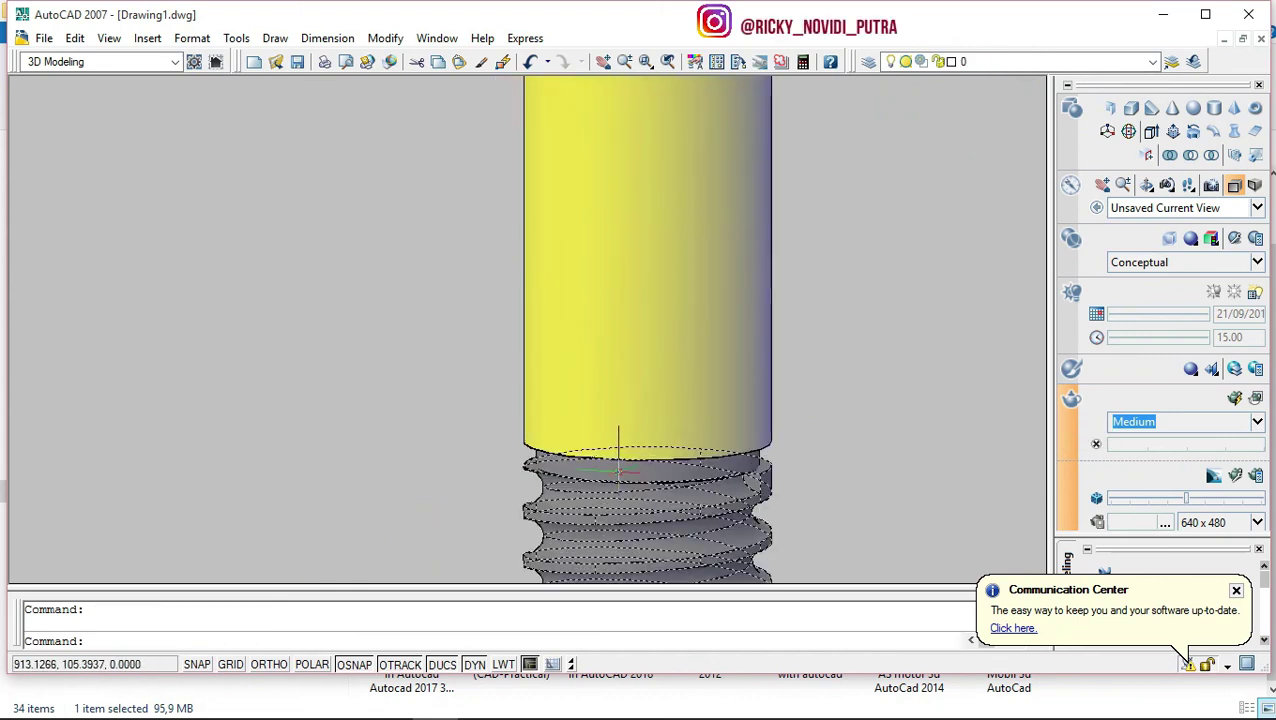
{"action": "left_click", "coordinate": [1140, 62]}
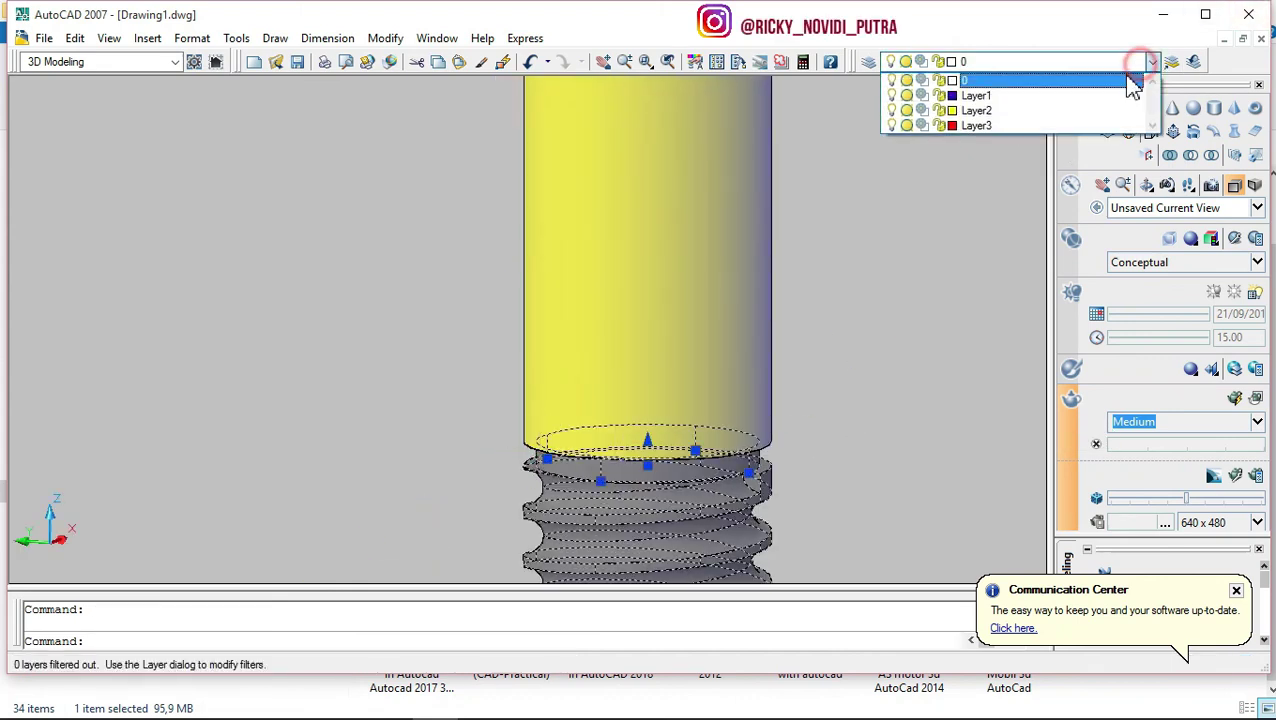
{"action": "left_click", "coordinate": [983, 124]}
{"action": "scroll", "coordinate": [906, 222], "scroll_direction": "down", "scroll_amount": 5}
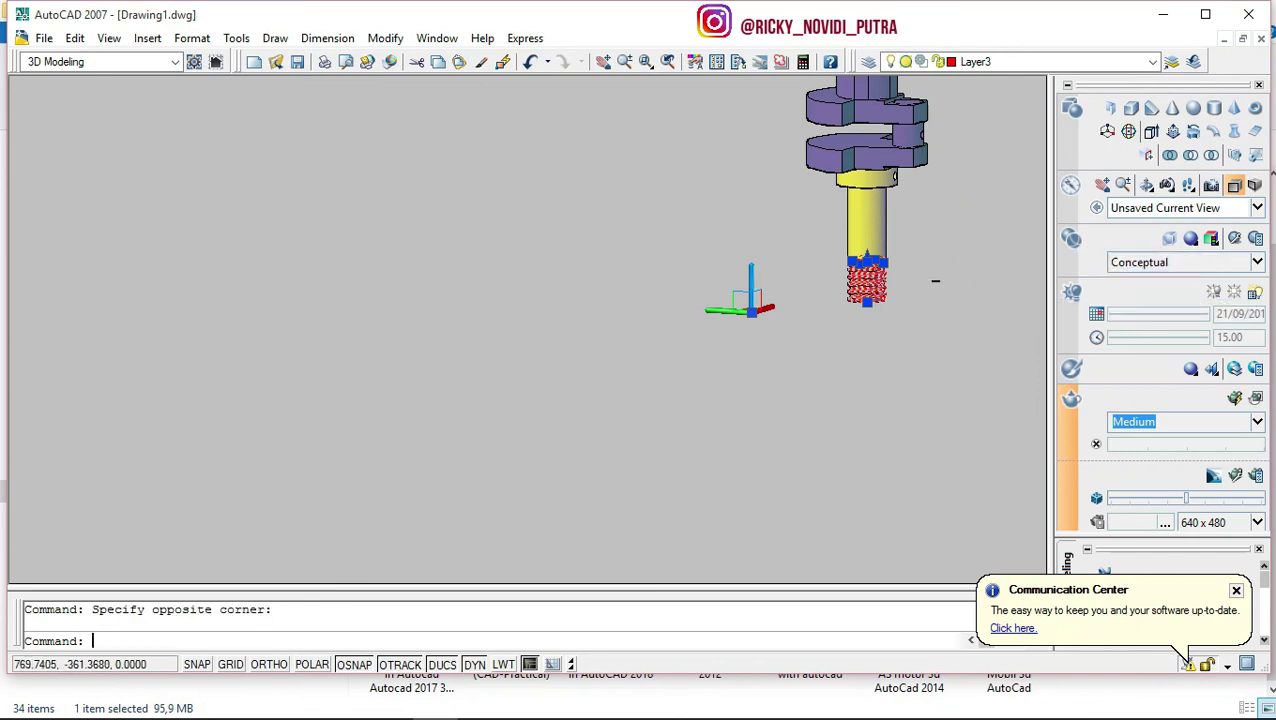
{"action": "key", "text": "Escape"}
Orbit the crankshaft with ORBIT to an angled view.
{"action": "left_click", "coordinate": [749, 316]}
{"action": "left_click", "coordinate": [917, 226]}
{"action": "scroll", "coordinate": [917, 222], "scroll_direction": "up", "scroll_amount": 3}
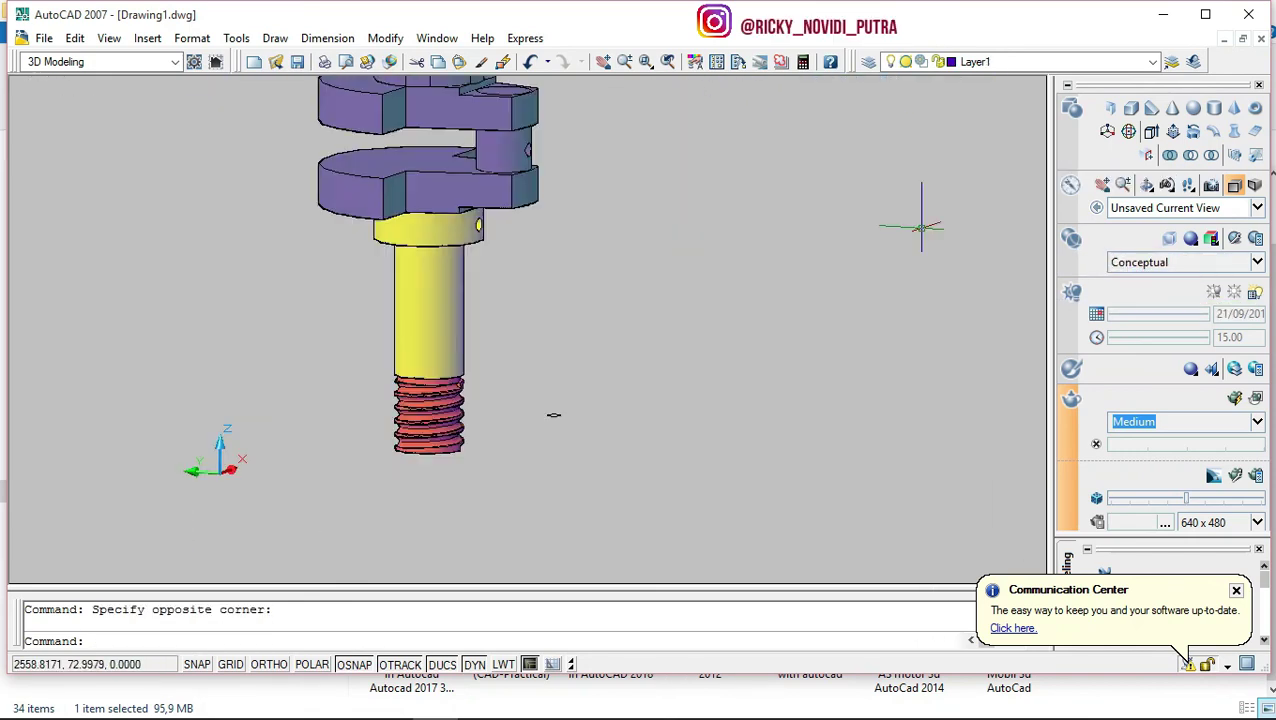
{"action": "type", "text": "orbit"}
{"action": "key", "text": "Return"}
{"action": "mouse_move", "coordinate": [855, 208]}
{"action": "left_mouse_down"}
{"action": "mouse_move", "coordinate": [547, 316]}
{"action": "mouse_move", "coordinate": [695, 347]}
{"action": "mouse_move", "coordinate": [766, 284]}
{"action": "mouse_move", "coordinate": [695, 325]}
{"action": "mouse_move", "coordinate": [590, 333]}
{"action": "left_mouse_up"}
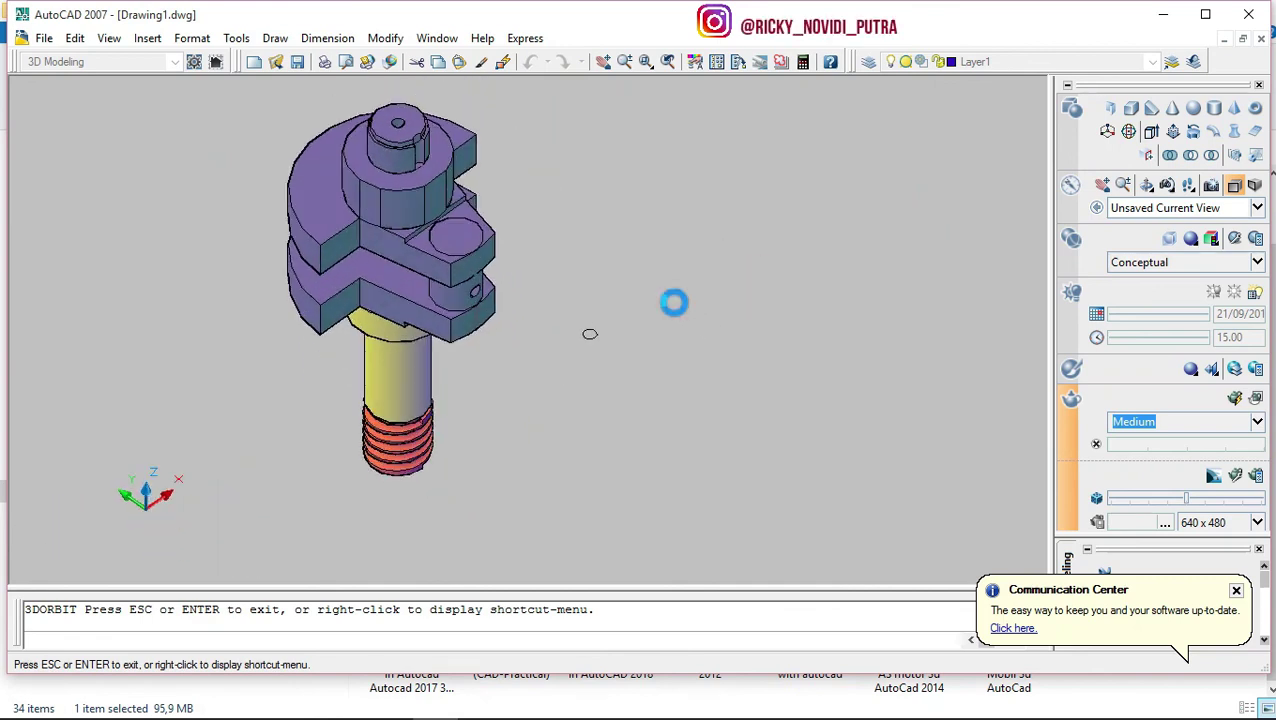
Switch to the Realistic visual style and orbit to view the crankshaft from above.
{"action": "key", "text": "Escape"}
{"action": "left_click_drag", "start_coordinate": [1203, 266], "coordinate": [1130, 398]}
{"action": "scroll", "coordinate": [420, 400], "scroll_direction": "up", "scroll_amount": 3}
{"action": "mouse_move", "coordinate": [420, 400]}
{"action": "middle_mouse_down", "text": "shift"}
{"action": "mouse_move", "coordinate": [423, 418]}
{"action": "mouse_move", "coordinate": [567, 424]}
{"action": "mouse_move", "coordinate": [507, 290]}
{"action": "mouse_move", "coordinate": [365, 312]}
{"action": "mouse_move", "coordinate": [433, 205]}
{"action": "mouse_move", "coordinate": [655, 182]}
{"action": "mouse_move", "coordinate": [823, 316]}
{"action": "mouse_move", "coordinate": [781, 498]}
{"action": "mouse_move", "coordinate": [544, 512]}
{"action": "mouse_move", "coordinate": [513, 347]}
{"action": "mouse_move", "coordinate": [316, 361]}
{"action": "mouse_move", "coordinate": [185, 302]}
{"action": "mouse_move", "coordinate": [259, 168]}
{"action": "mouse_move", "coordinate": [530, 188]}
{"action": "mouse_move", "coordinate": [625, 418]}
{"action": "mouse_move", "coordinate": [550, 436]}
{"action": "mouse_move", "coordinate": [459, 364]}
{"action": "mouse_move", "coordinate": [507, 413]}
{"action": "mouse_move", "coordinate": [648, 420]}
{"action": "mouse_move", "coordinate": [686, 399]}
{"action": "mouse_move", "coordinate": [493, 356]}
{"action": "mouse_move", "coordinate": [484, 413]}
{"action": "mouse_move", "coordinate": [574, 442]}
{"action": "mouse_move", "coordinate": [585, 426]}
{"action": "middle_mouse_up", "text": "shift"}
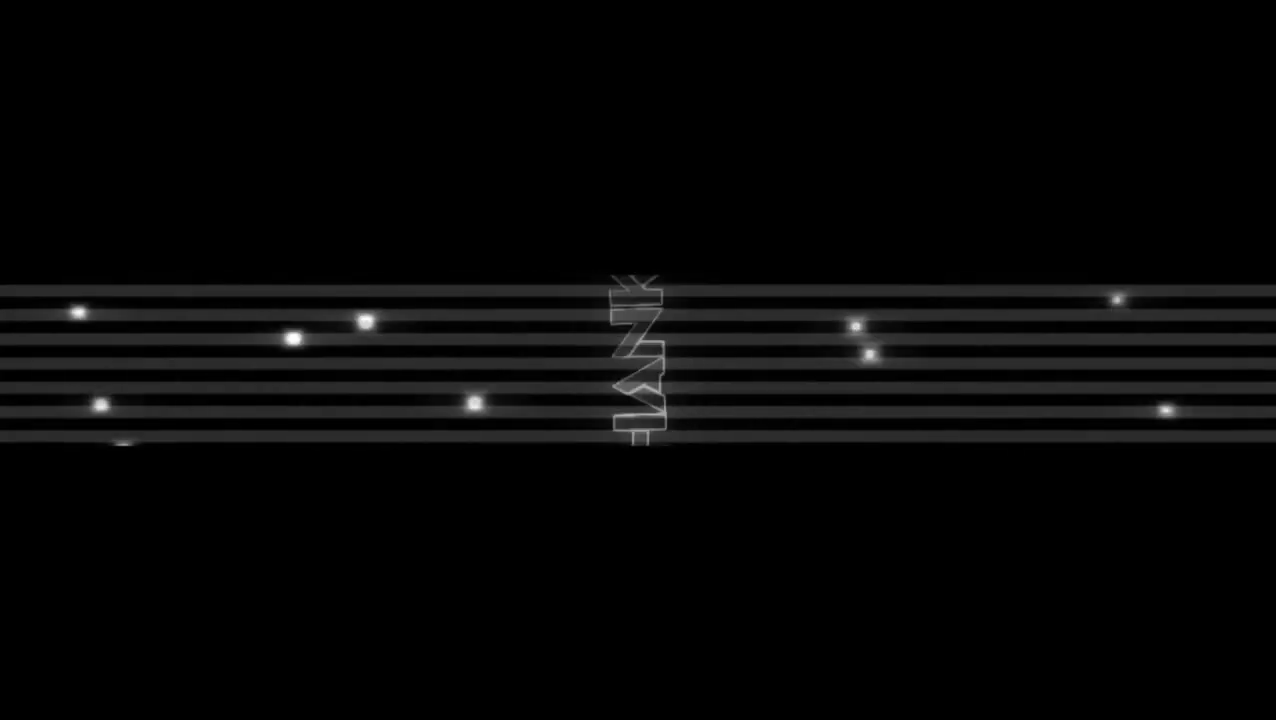